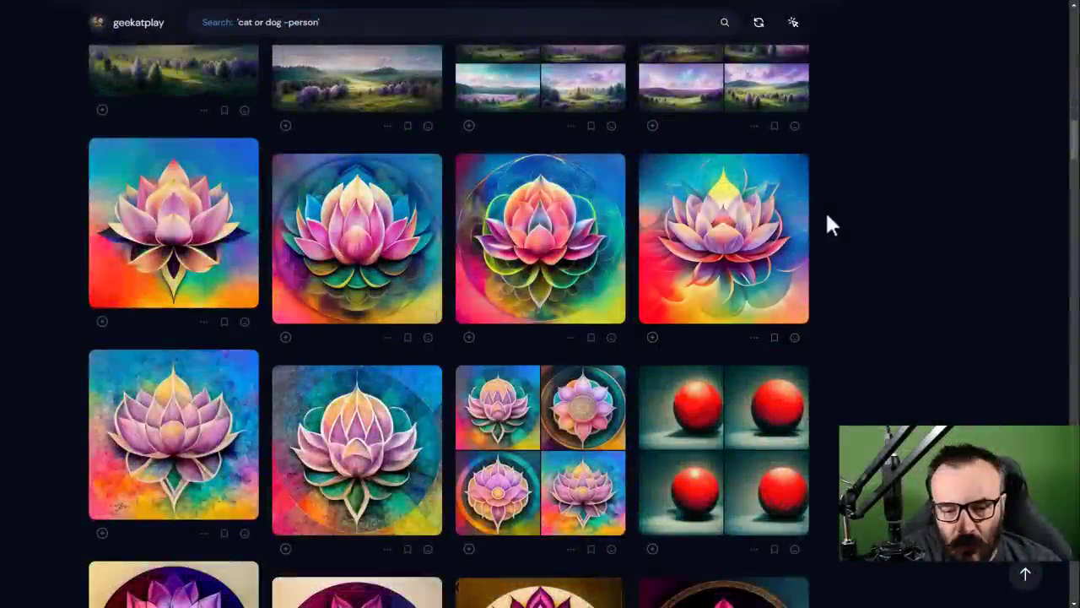
- Look through the lotus flower and mandala artworks in the Midjourney image gallery
scroll(828, 218, "down", 2)
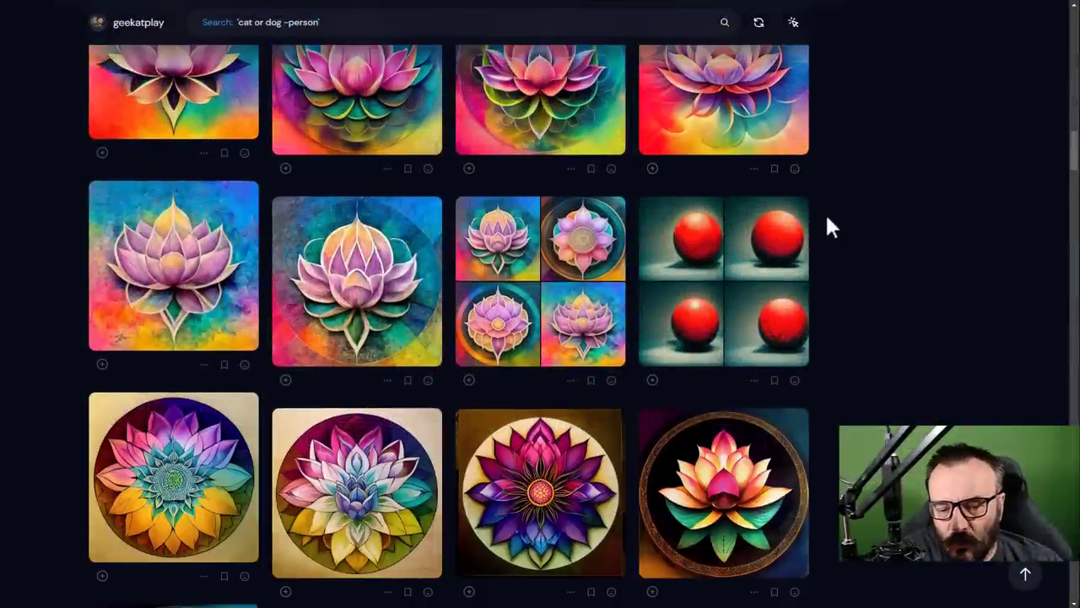
scroll(827, 219, "down", 2)
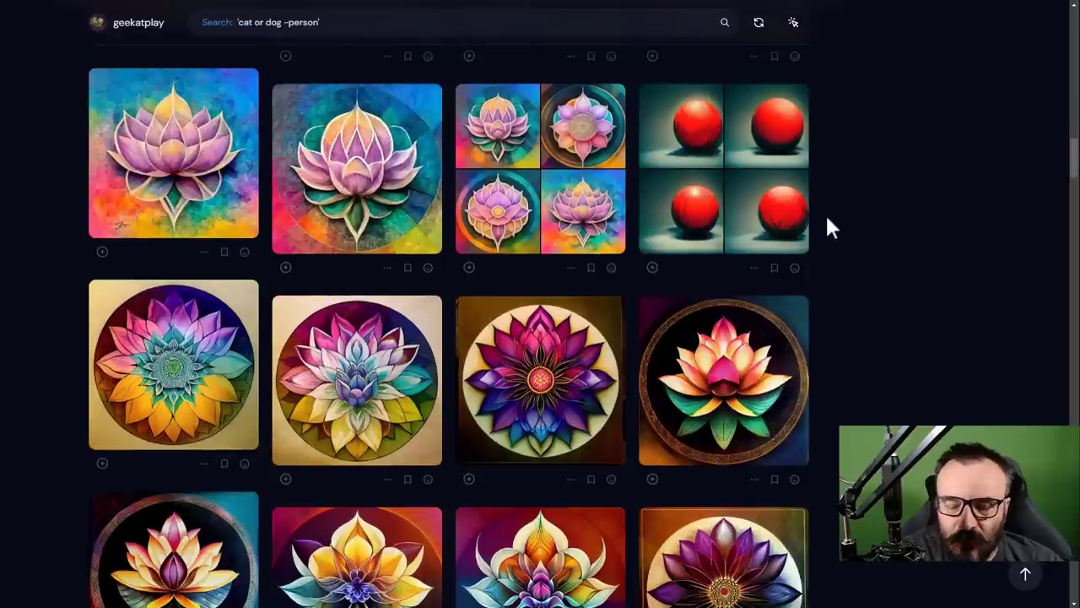
scroll(827, 221, "down", 4)
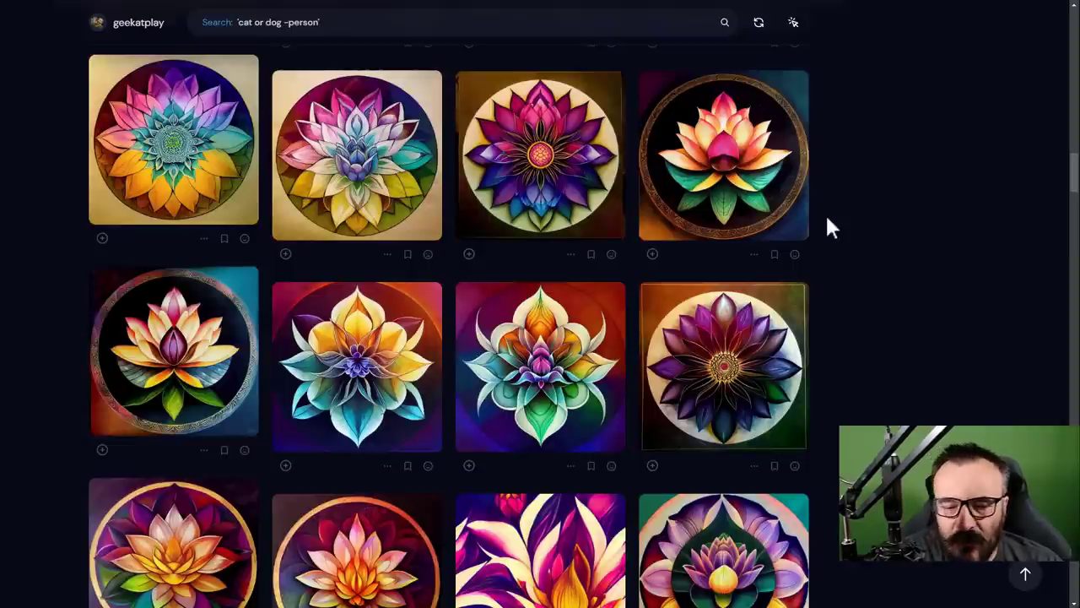
scroll(827, 221, "up", 2)
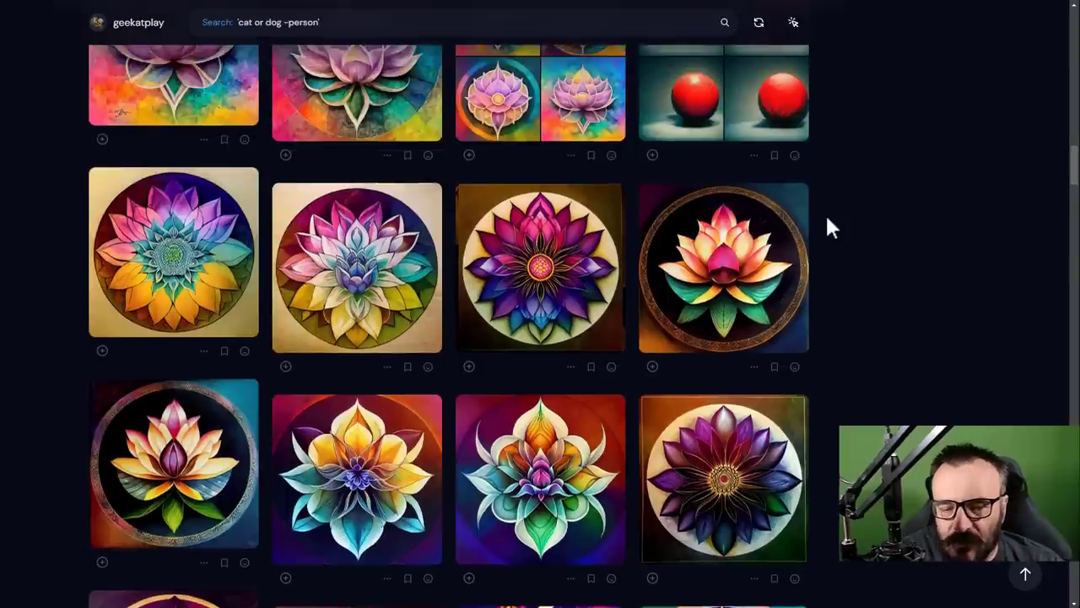
scroll(841, 250, "up", 1)
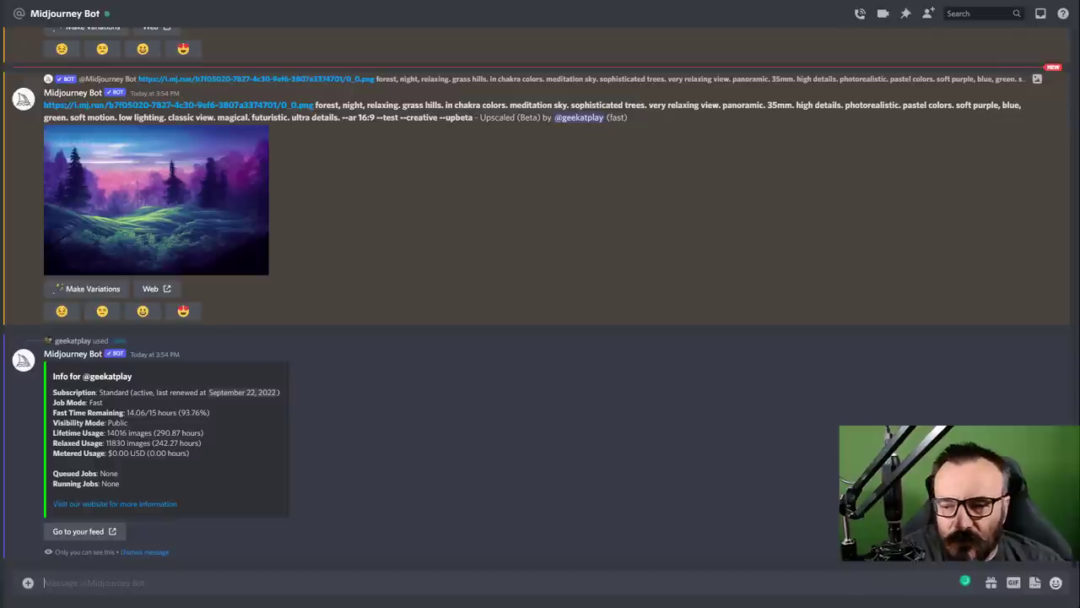
- Switch to the browser, look through the Google image results for "dutch painters flowers", and return to the Discord chat
key("alt+Tab")
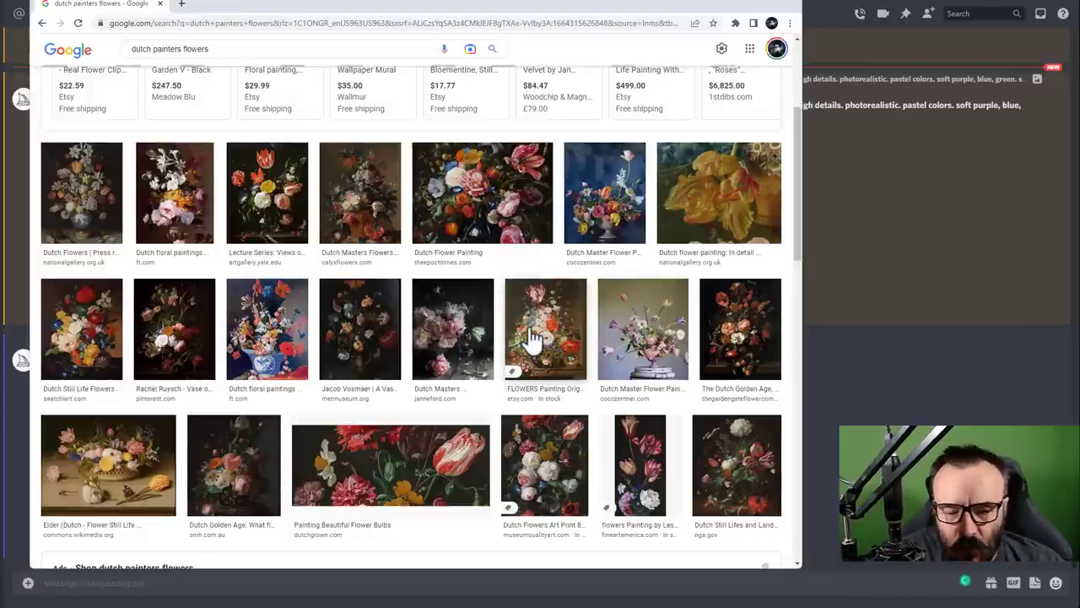
scroll(530, 333, "up", 3)
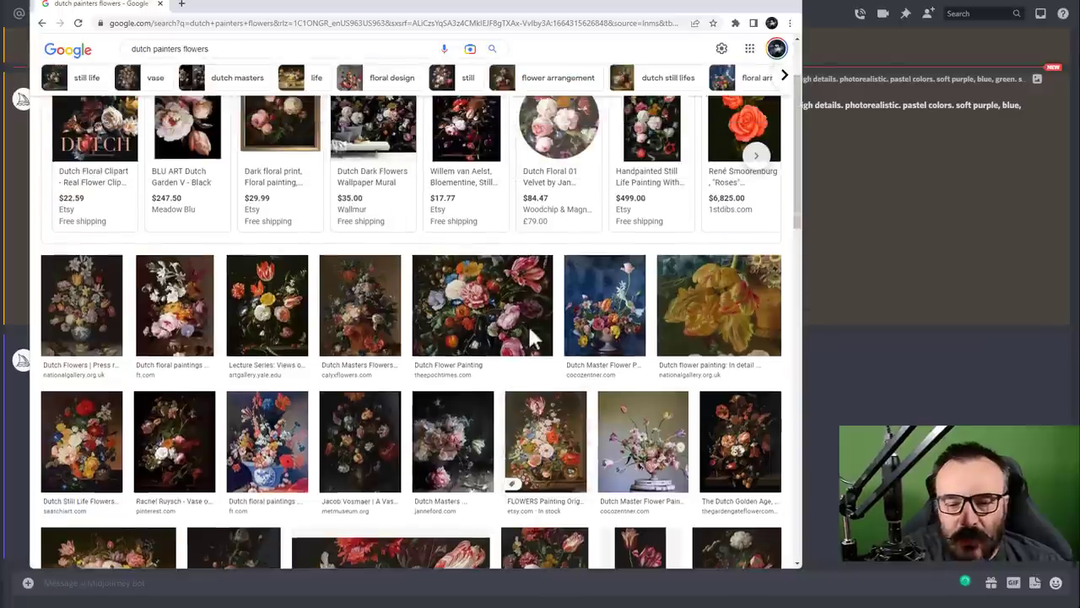
scroll(419, 362, "down", 2)
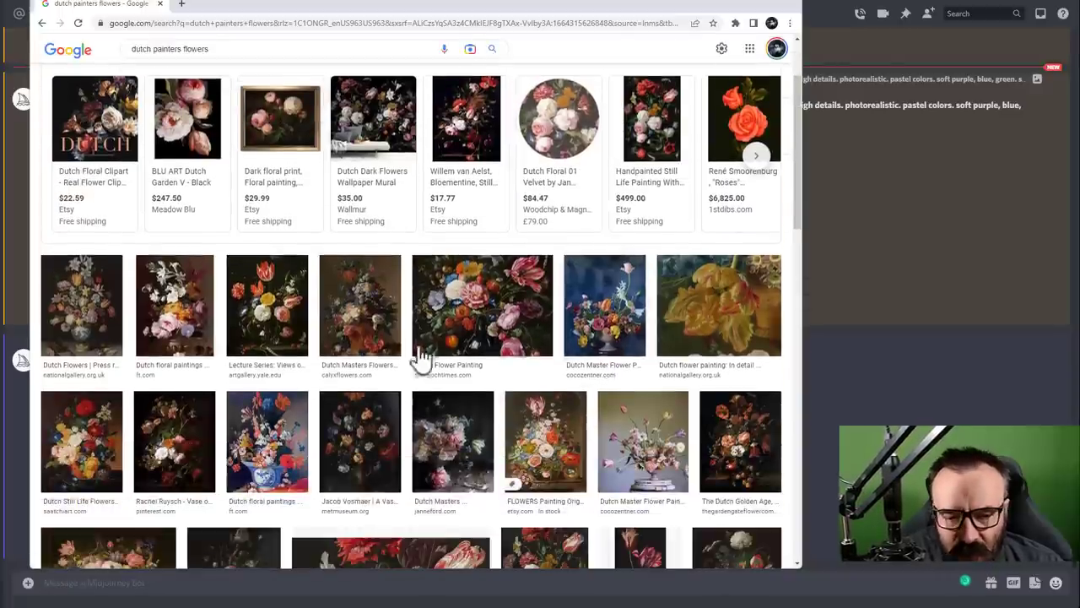
scroll(451, 376, "down", 2)
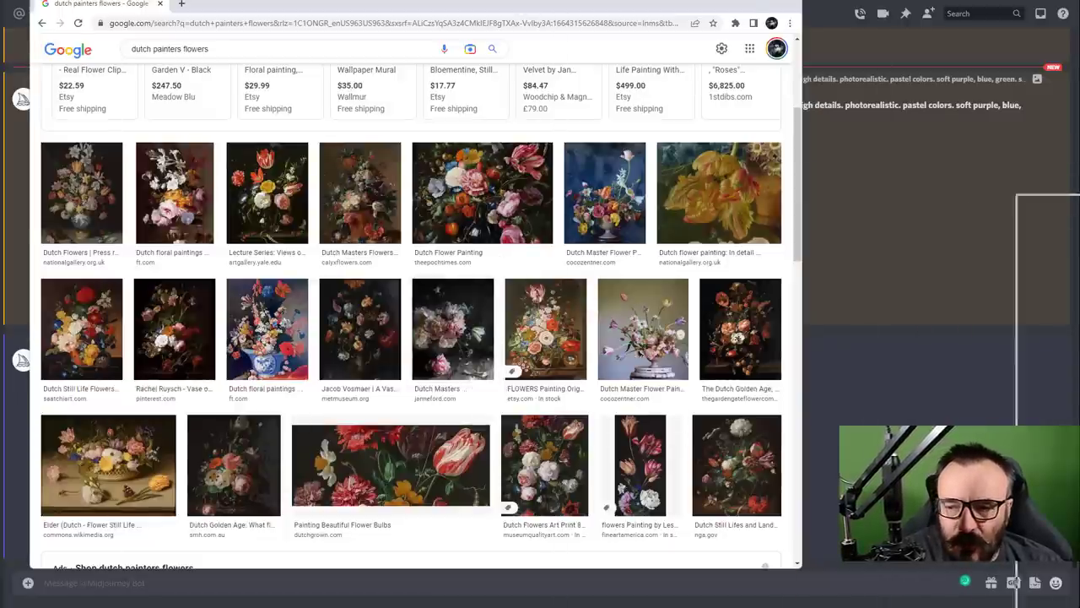
left_click(1039, 319)
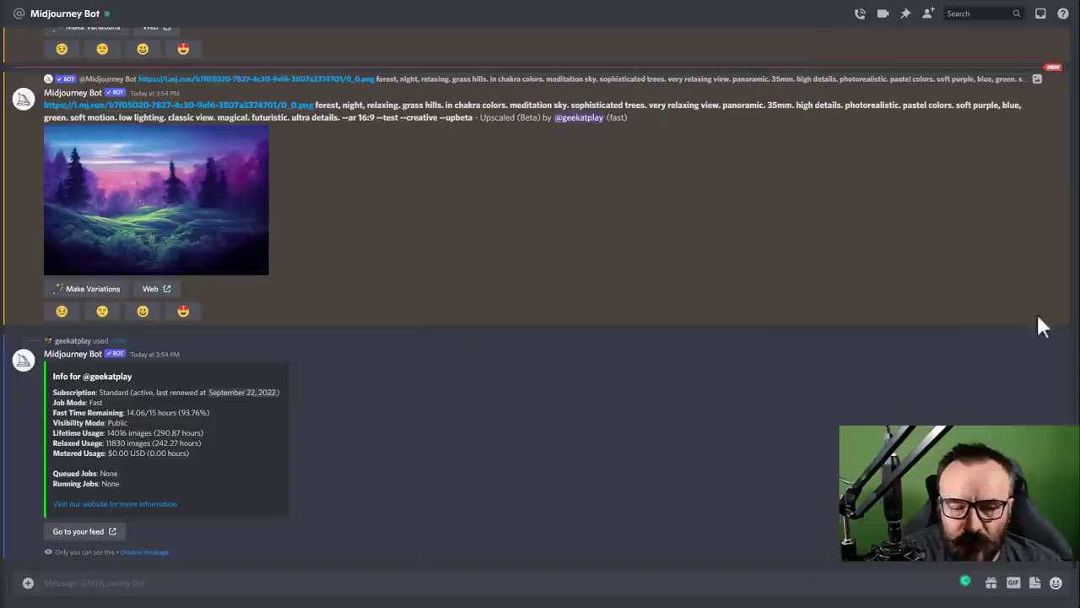
- Generate images with the /imagine prompt "dutch flower painting." and view the resulting grid enlarged
left_click(339, 584)
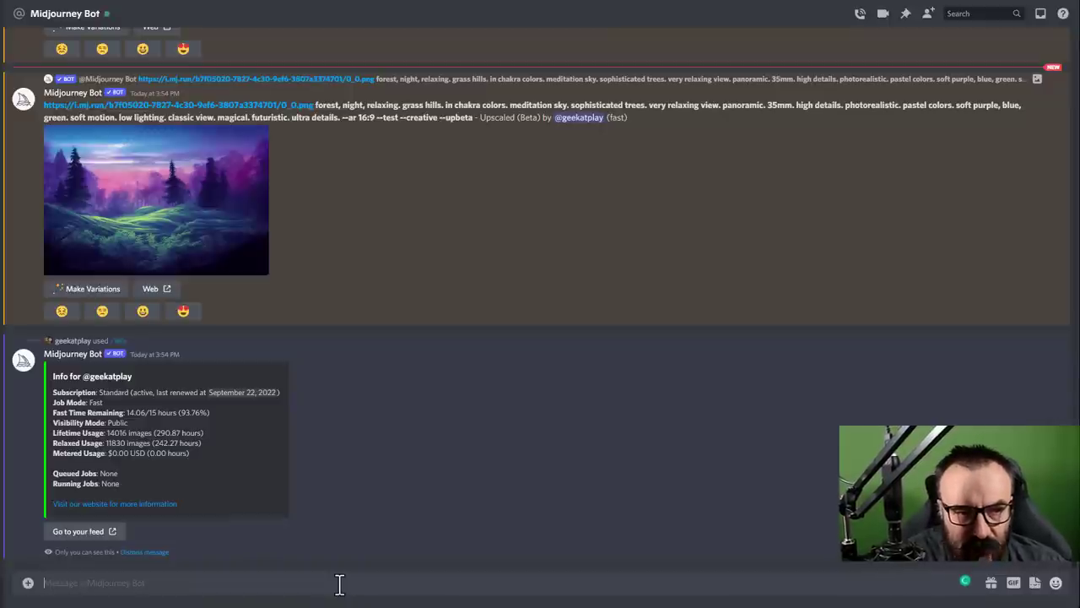
type("/")
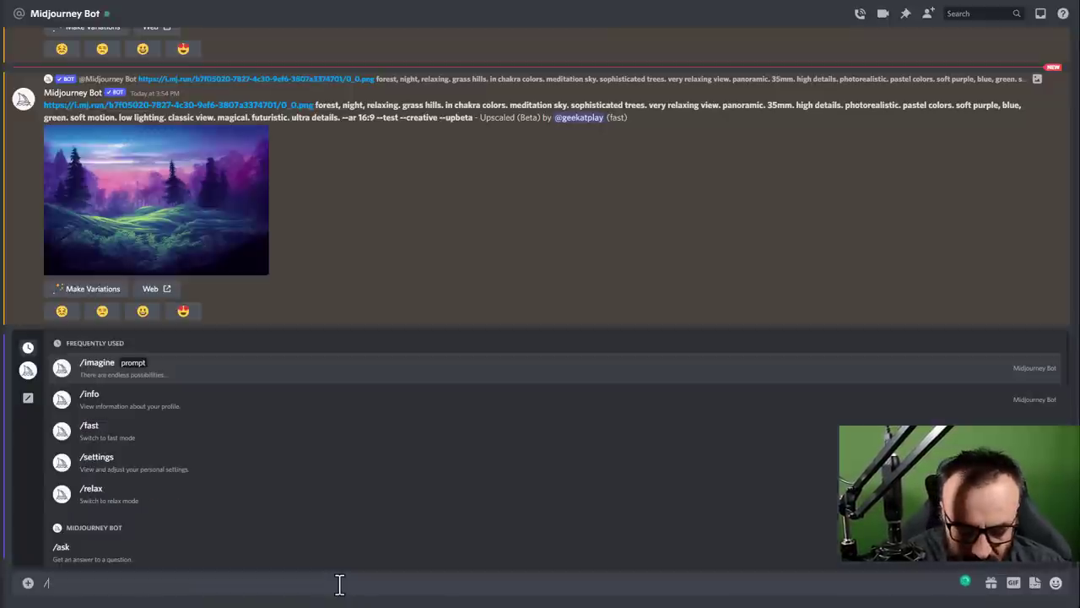
type("imag")
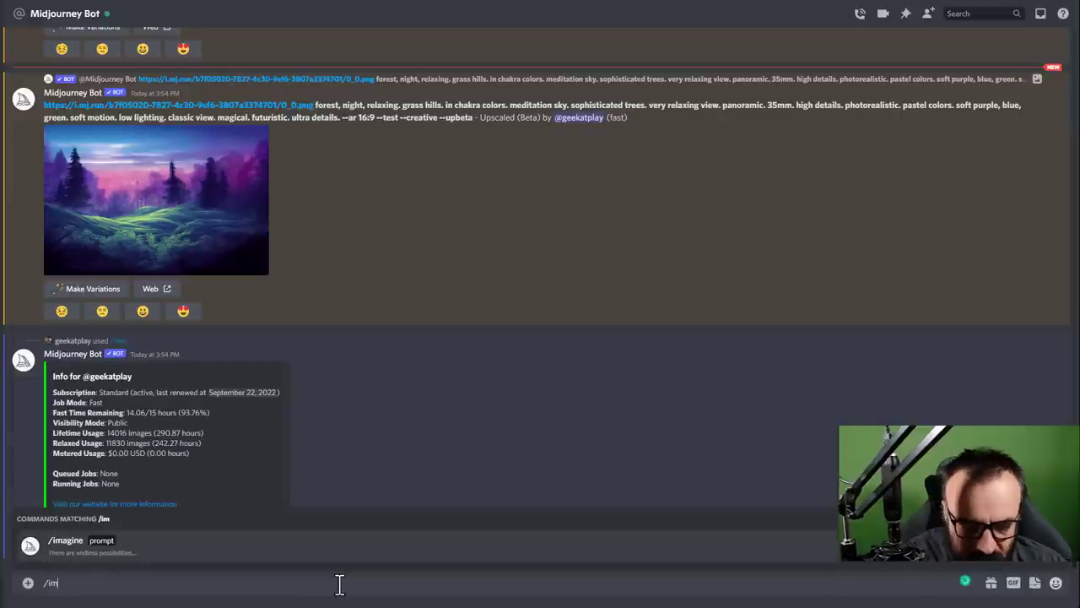
key("Return")
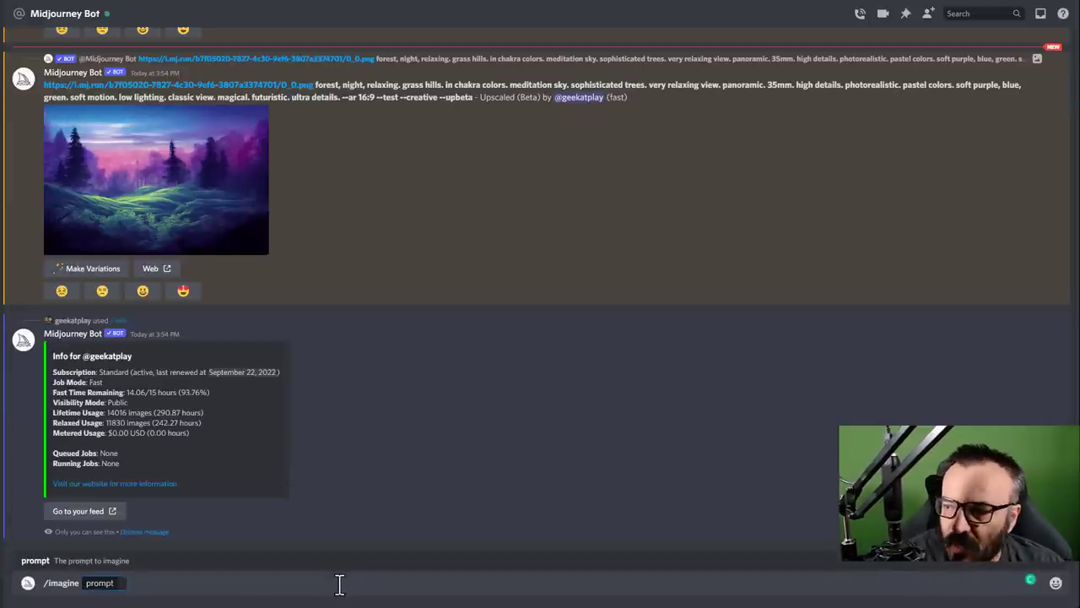
type("duth")
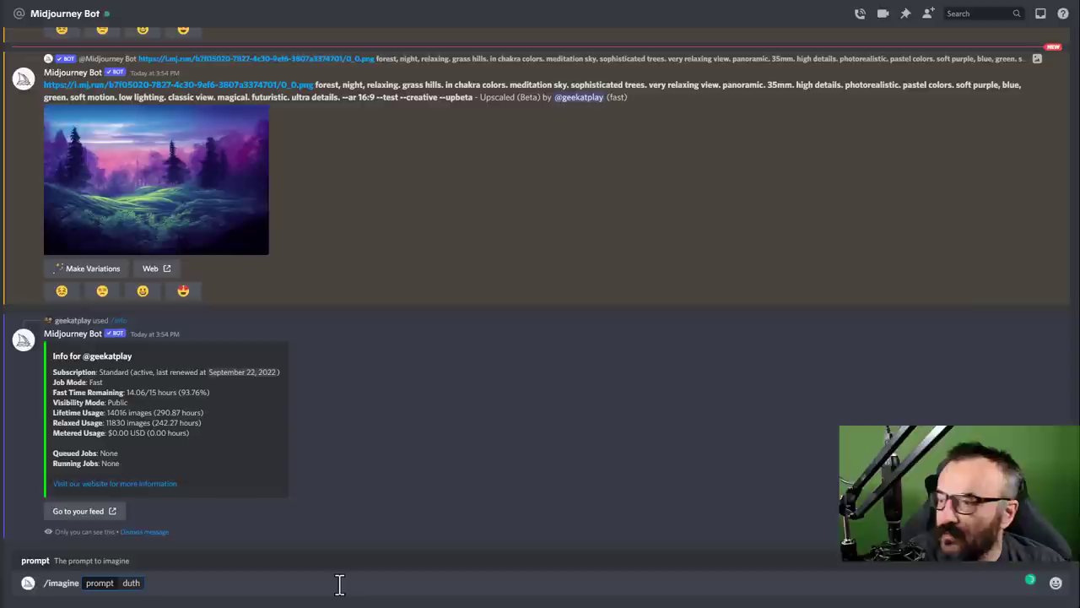
key("BackSpace")
type("c")
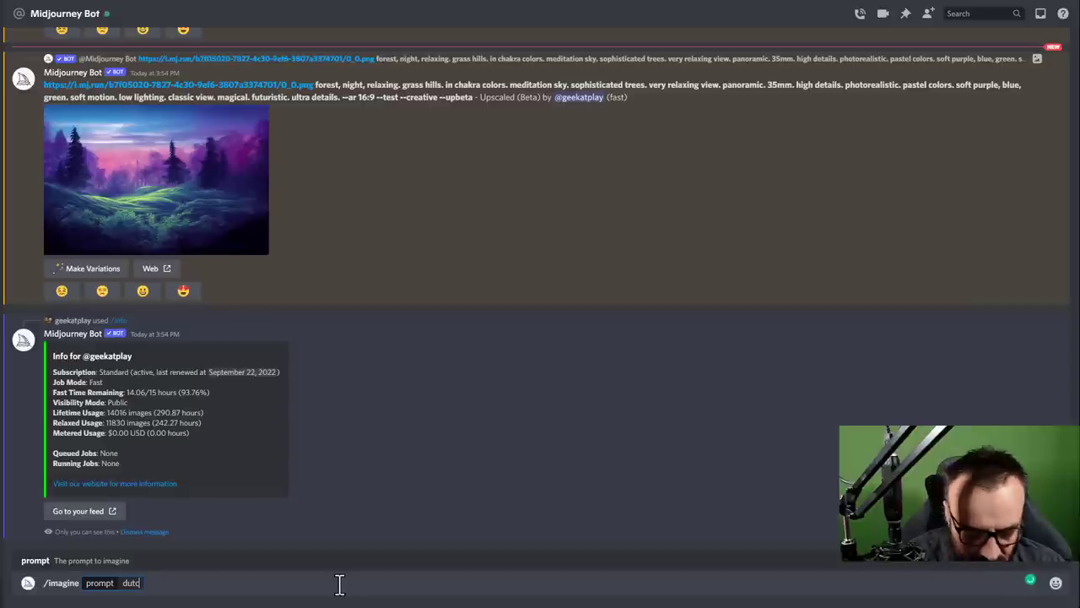
type("h flower")
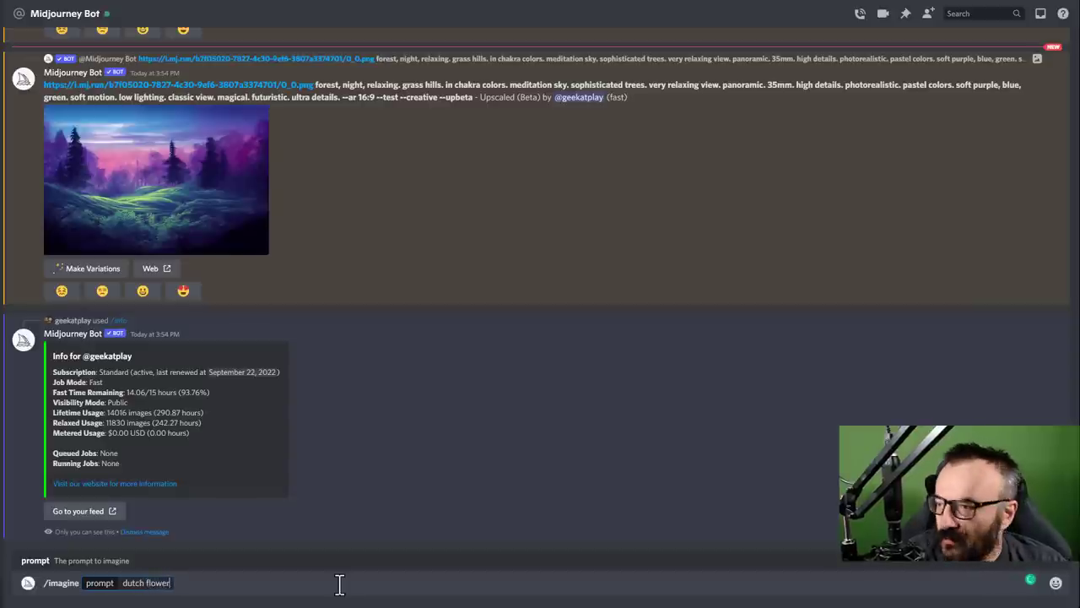
type(" painting")
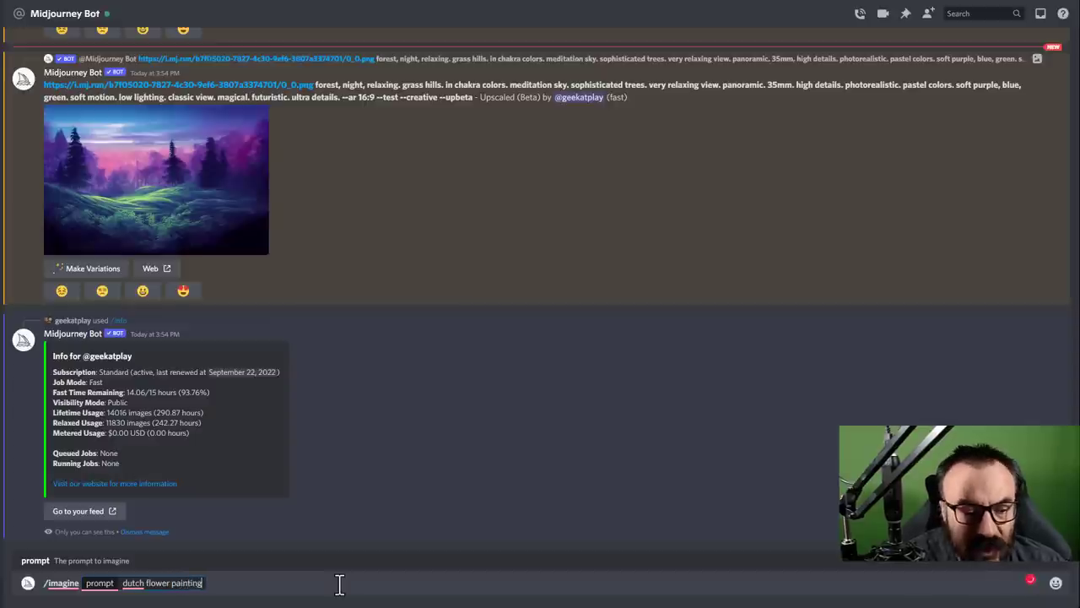
type(",")
key("Return")
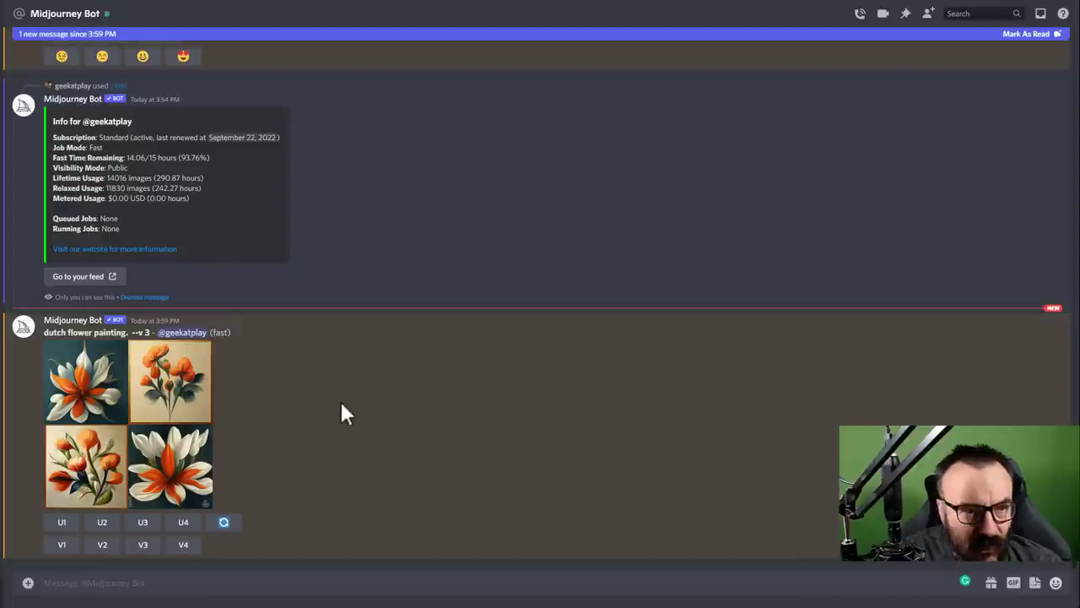
left_click(110, 455)
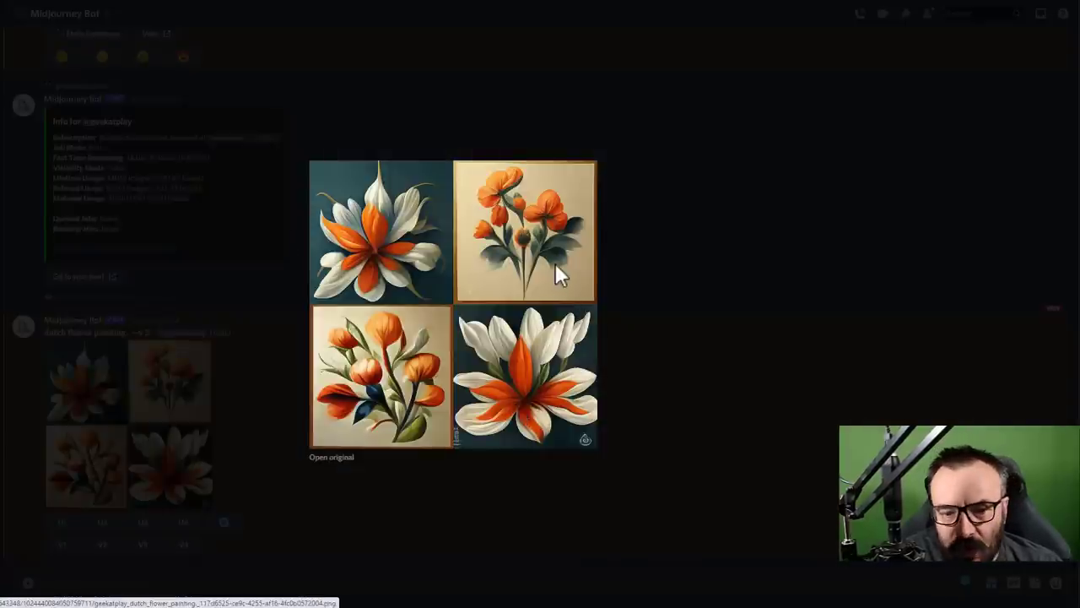
left_click(773, 379)
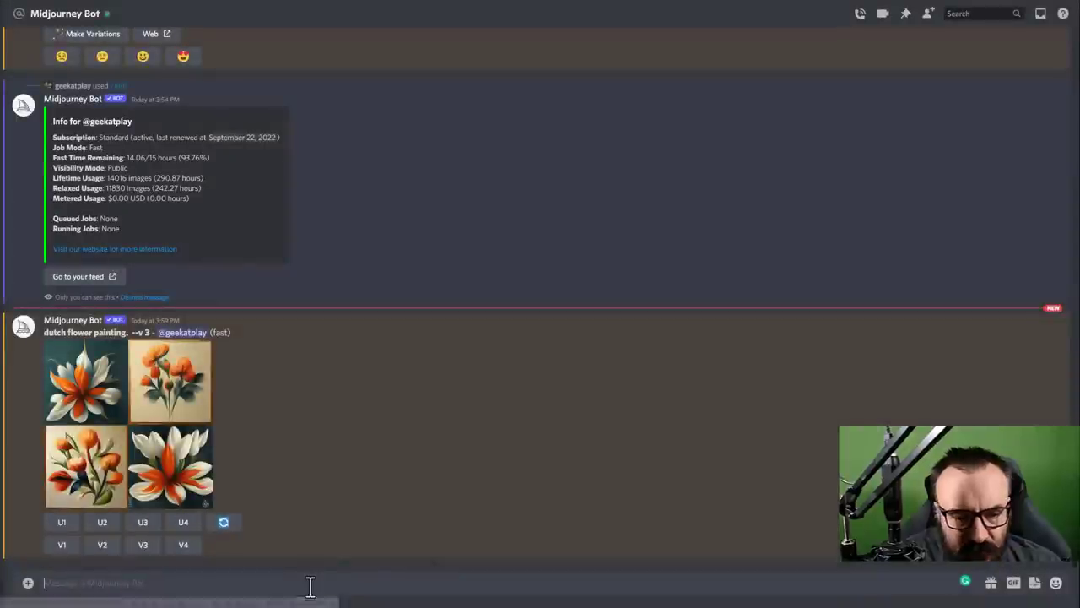
- Enter a new /imagine prompt reading "dutch flower paintings. colorful. pastel colors. Rococo. golden era. still life. 17th-century painting."
type("/")
key("Tab")
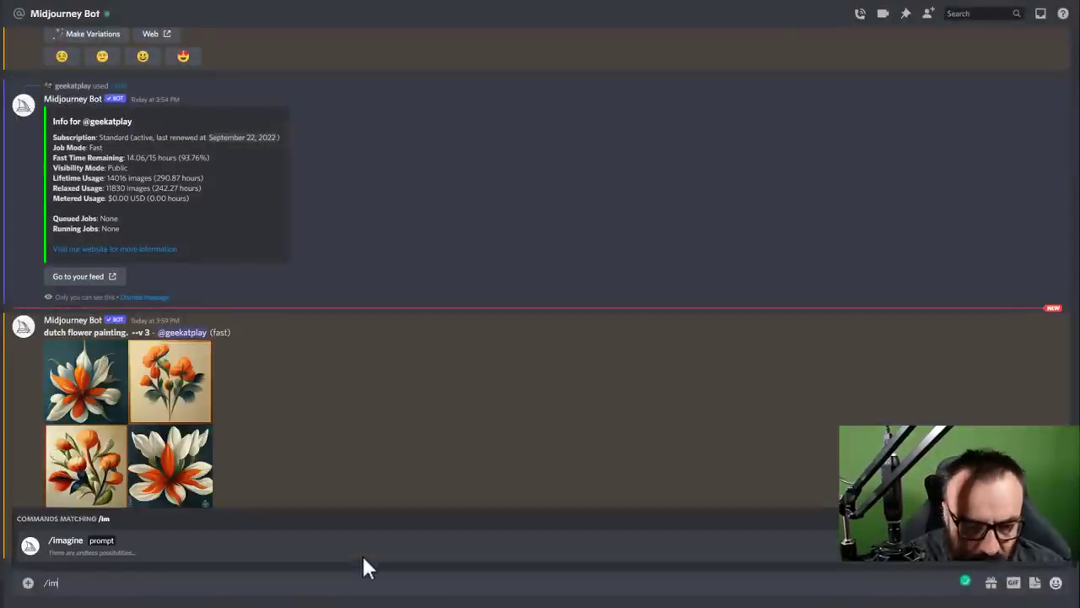
type("dutch flower paintings. colorful. pastel colors. Rococo. golden era. still life. 17th-century painting")
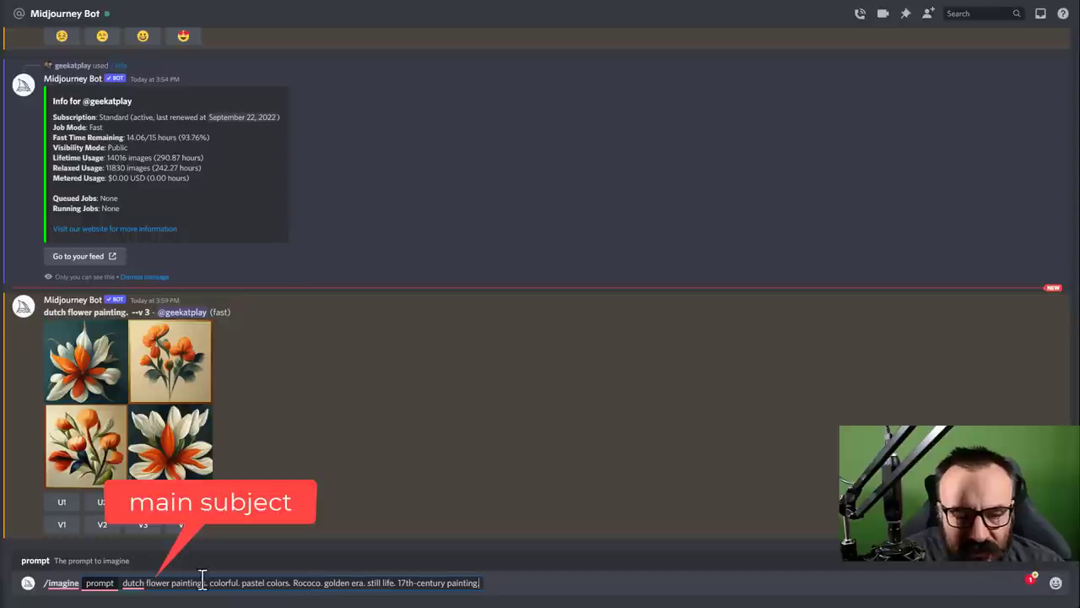
- Highlight the prompt's main subject and its description, including the Rococo-to-painting style part, and submit the prompt
left_click_drag(207, 584, 124, 588)
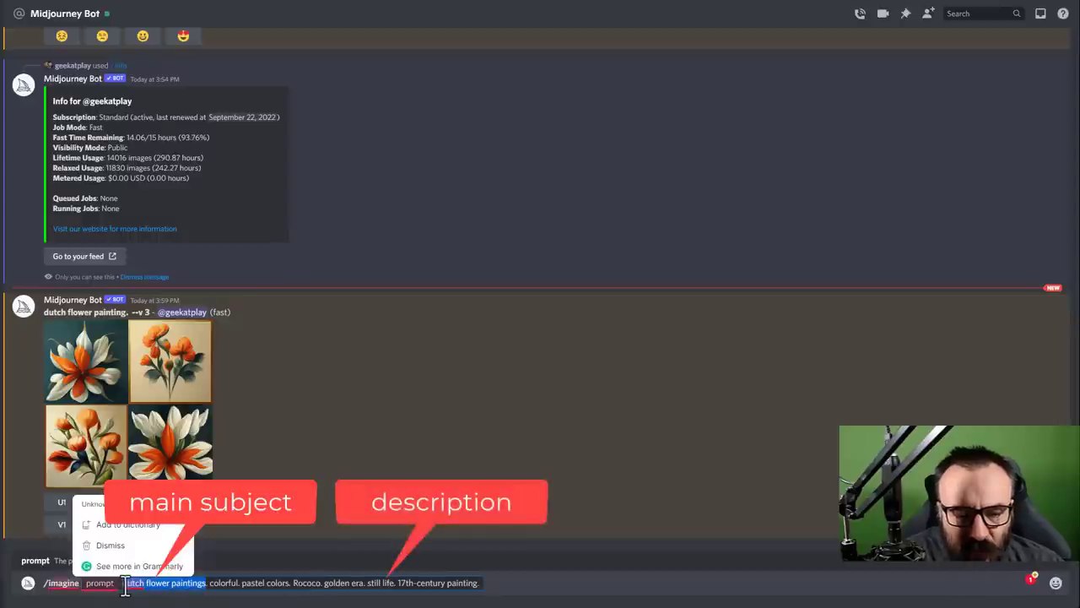
left_click(251, 588)
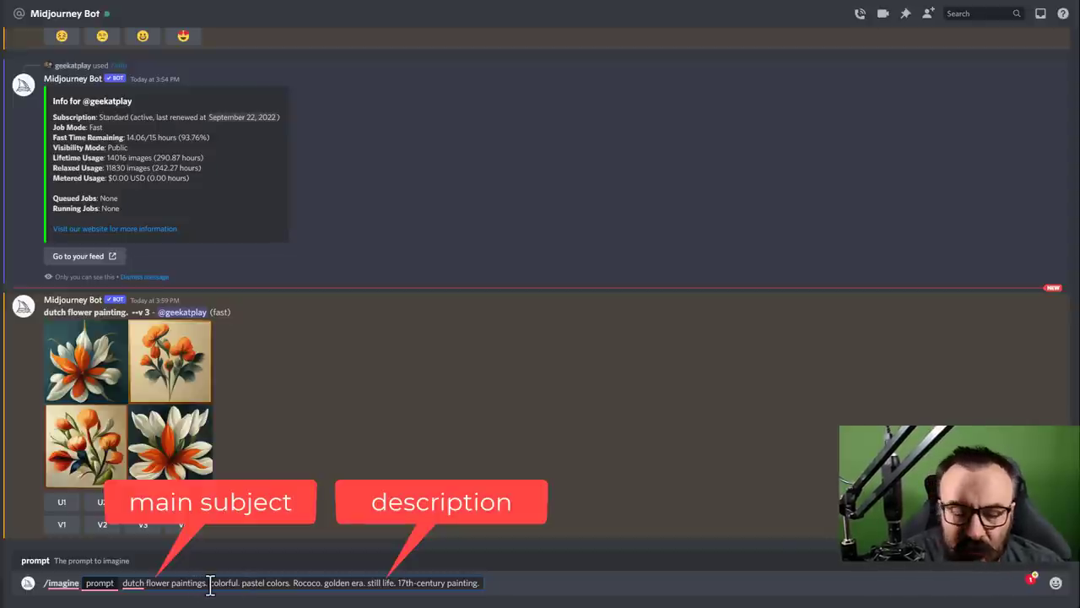
left_click_drag(210, 585, 123, 588)
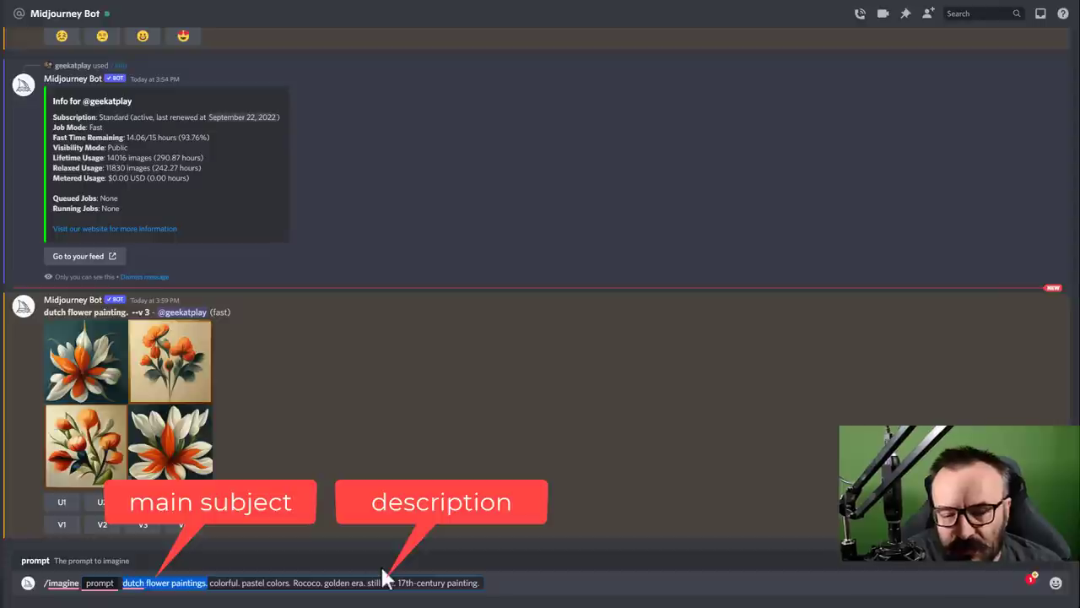
left_click(270, 584)
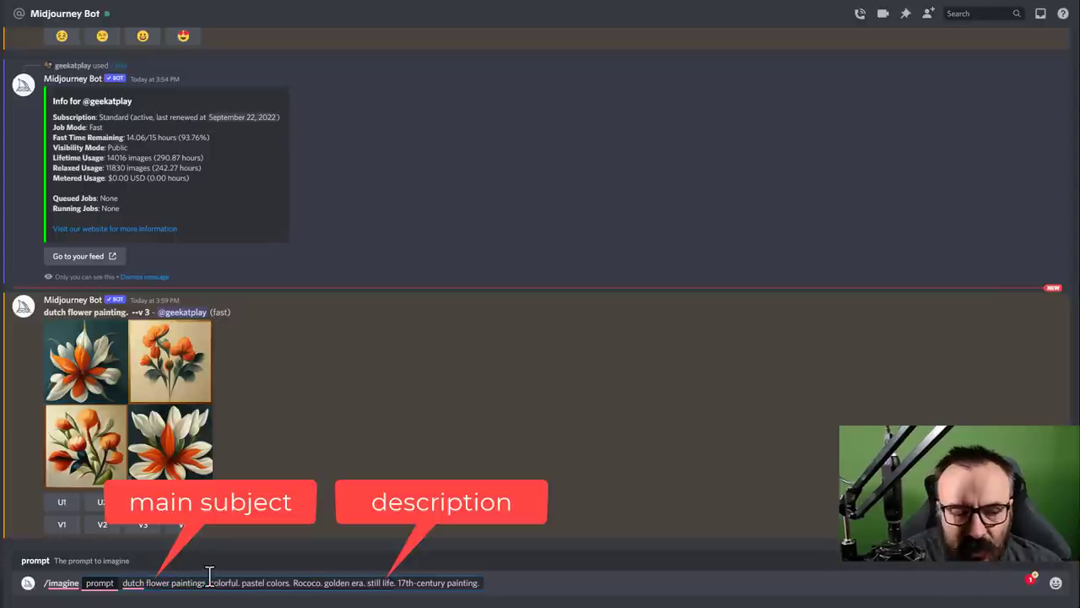
mouse_move(210, 585)
left_mouse_down()
mouse_move(494, 579)
mouse_move(482, 585)
left_mouse_up()
left_click(296, 583)
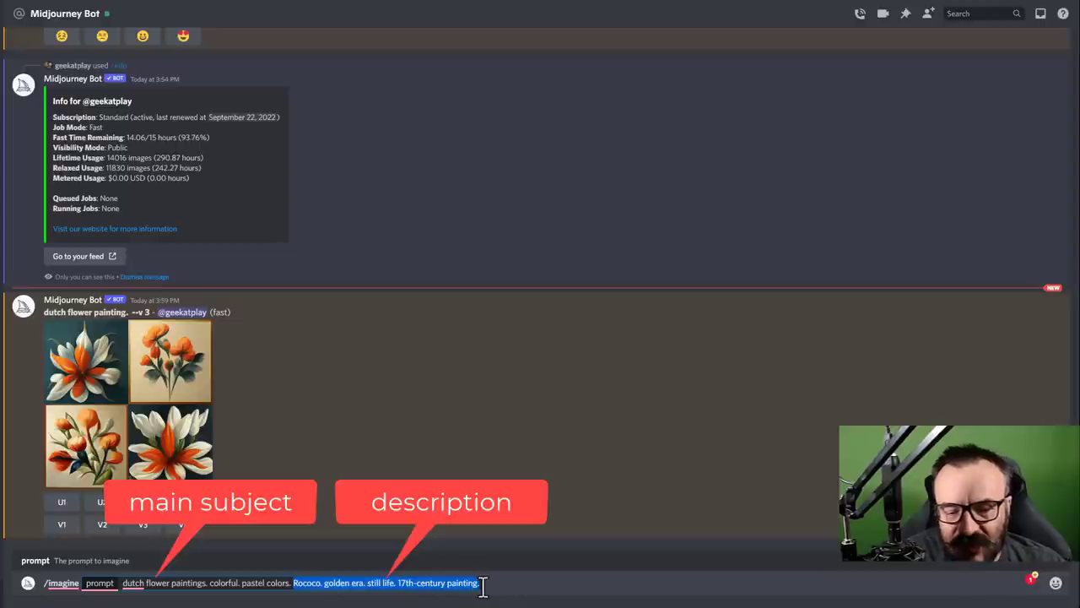
left_click(488, 583)
key("Return")
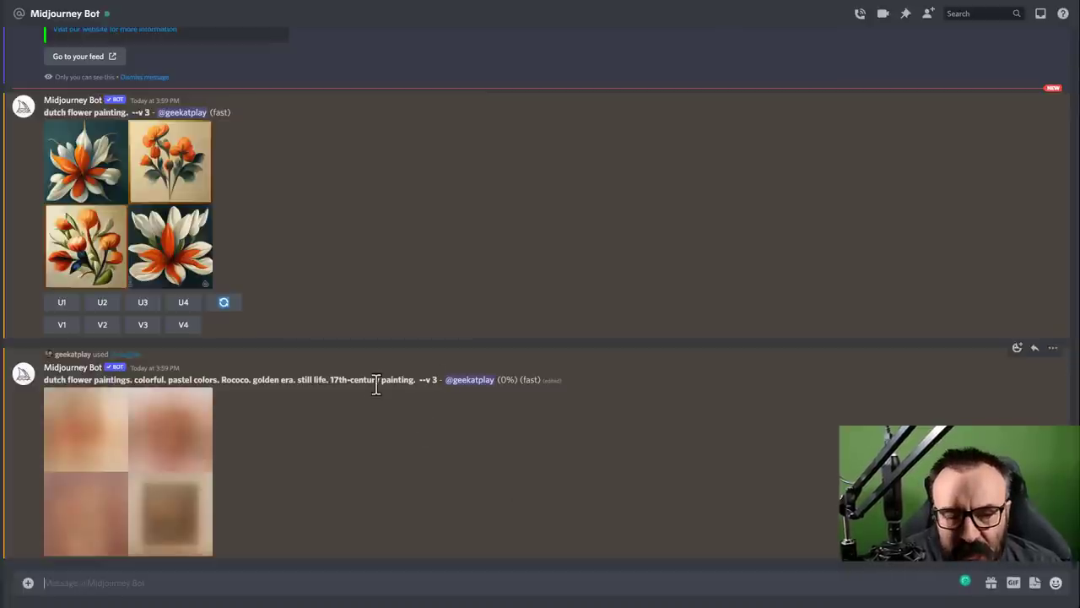
- Highlight "17th-century painting" in the submitted prompt and view the first flower grid enlarged for comparison
left_click_drag(413, 379, 330, 379)
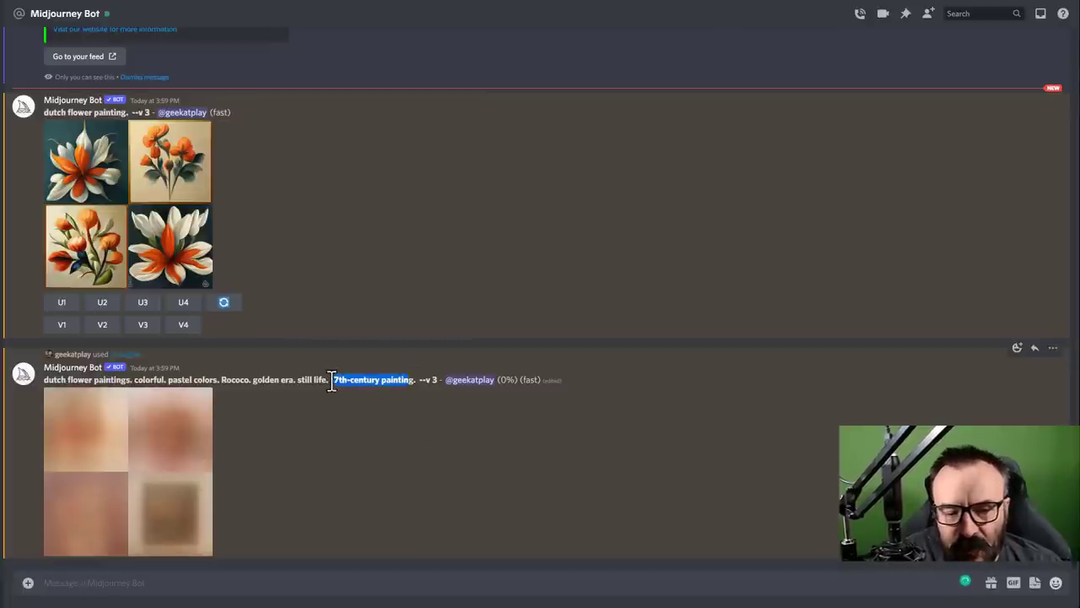
left_click(133, 178)
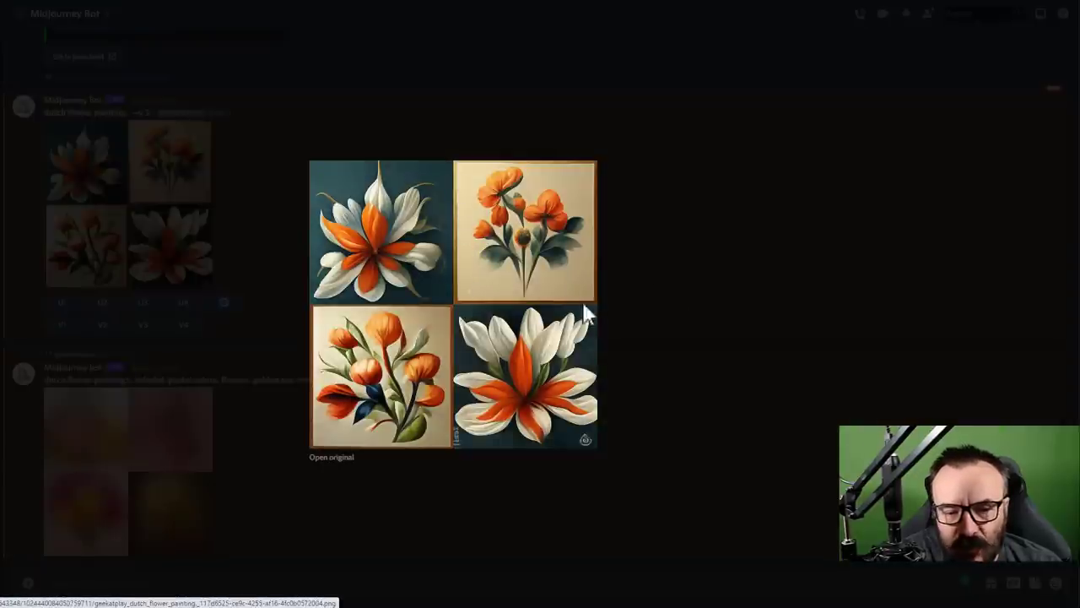
left_click(682, 291)
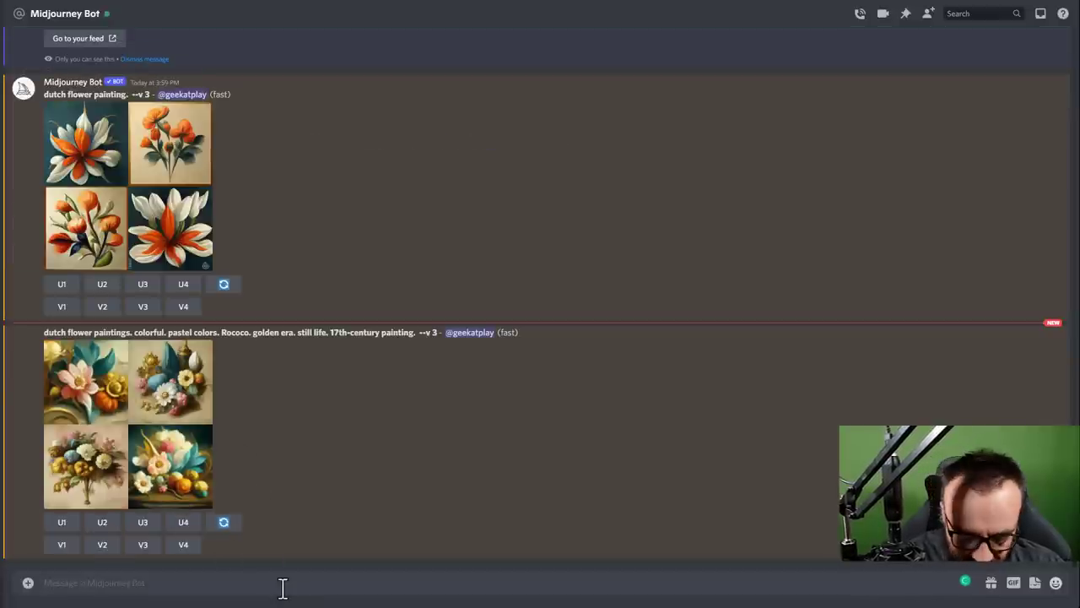
- Generate images with the prompt "dutch flower paintings. colorful. pastel colors. Rococo. golden era. still life. 17th-century painting. --ar 2:3" and view the grid enlarged
type("/")
key("Tab")
type("dutch flower paintings. colorful. pastel colors. Rococo. golden era. still life. 17th-century painting.")
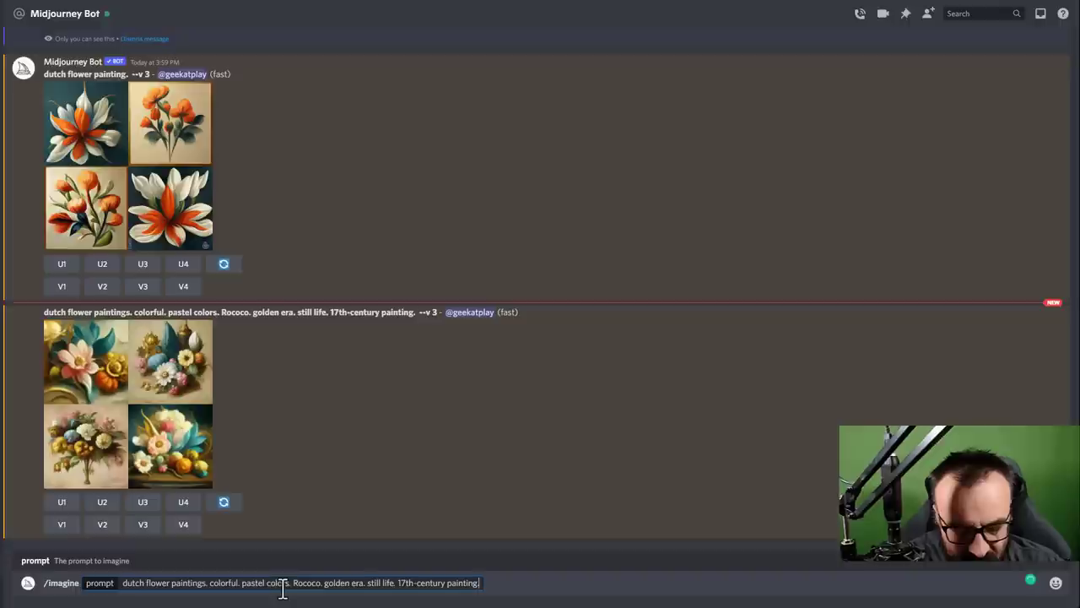
type("--ar")
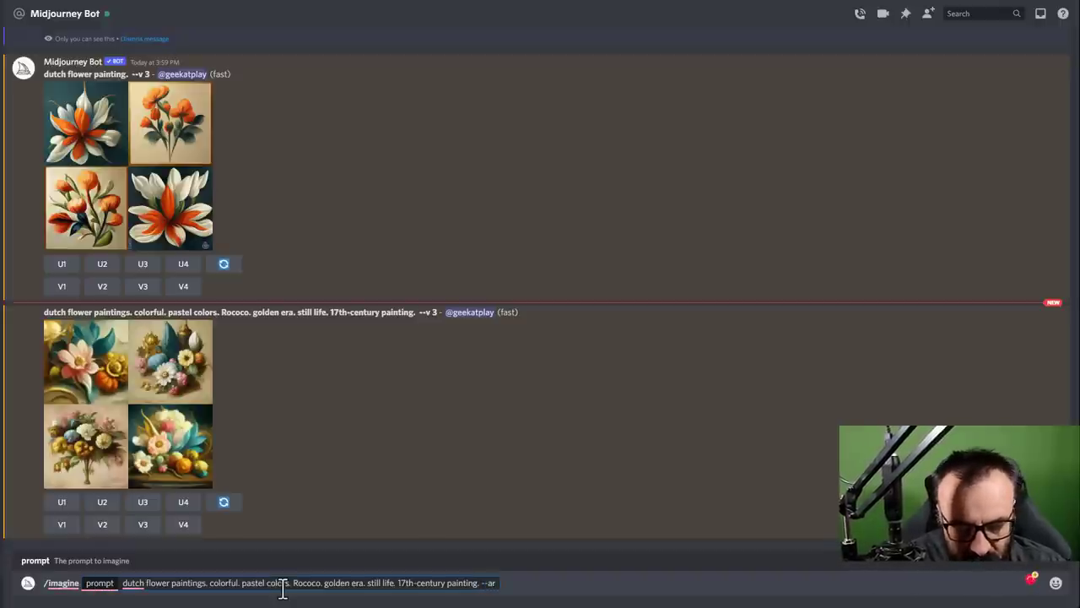
type(" 2:3")
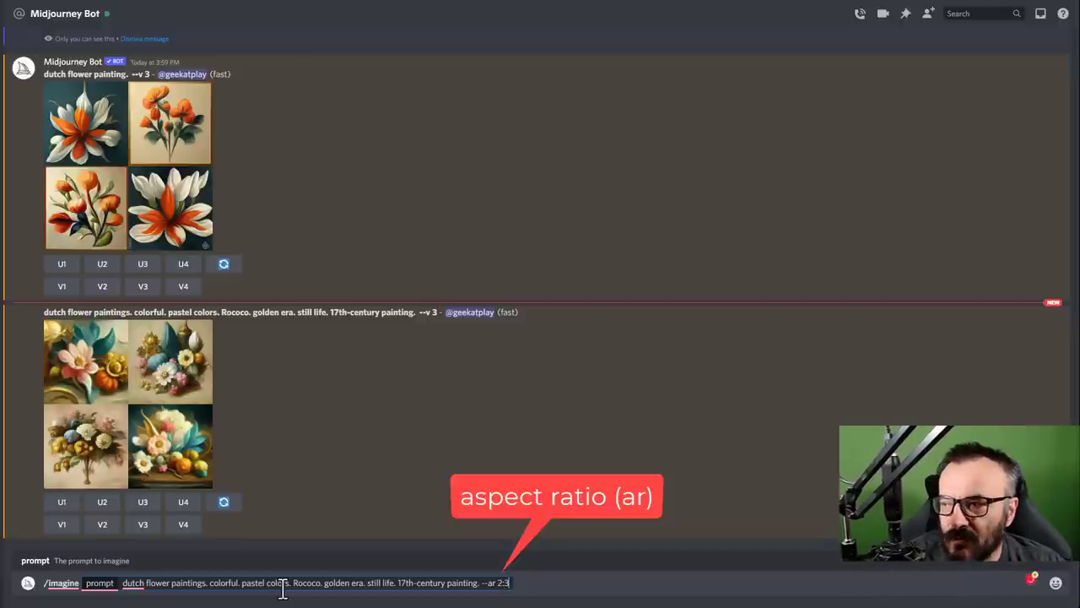
key("Return")
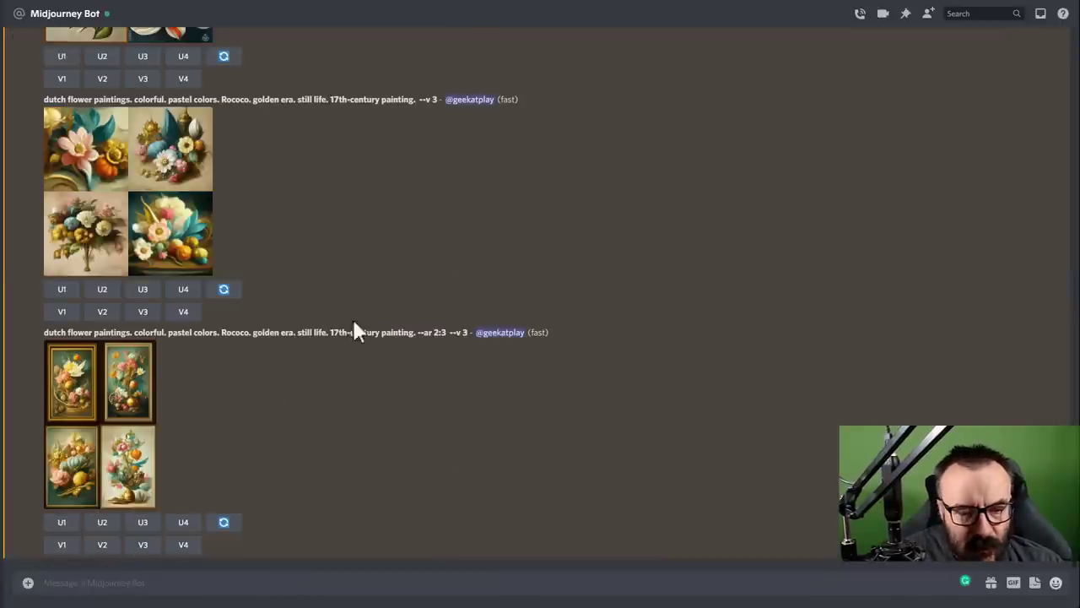
left_click(113, 417)
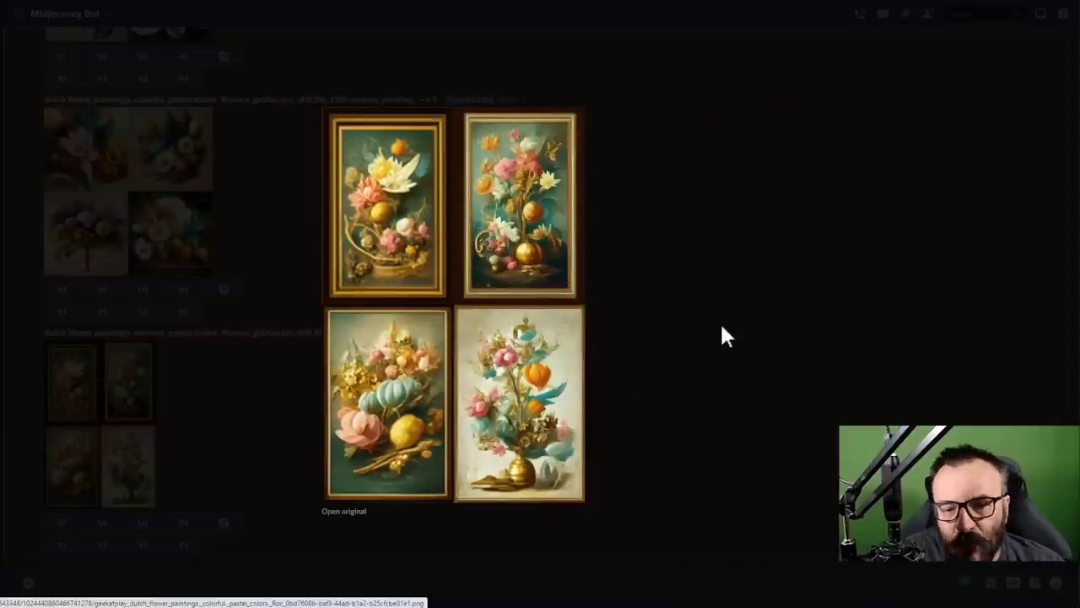
left_click(719, 333)
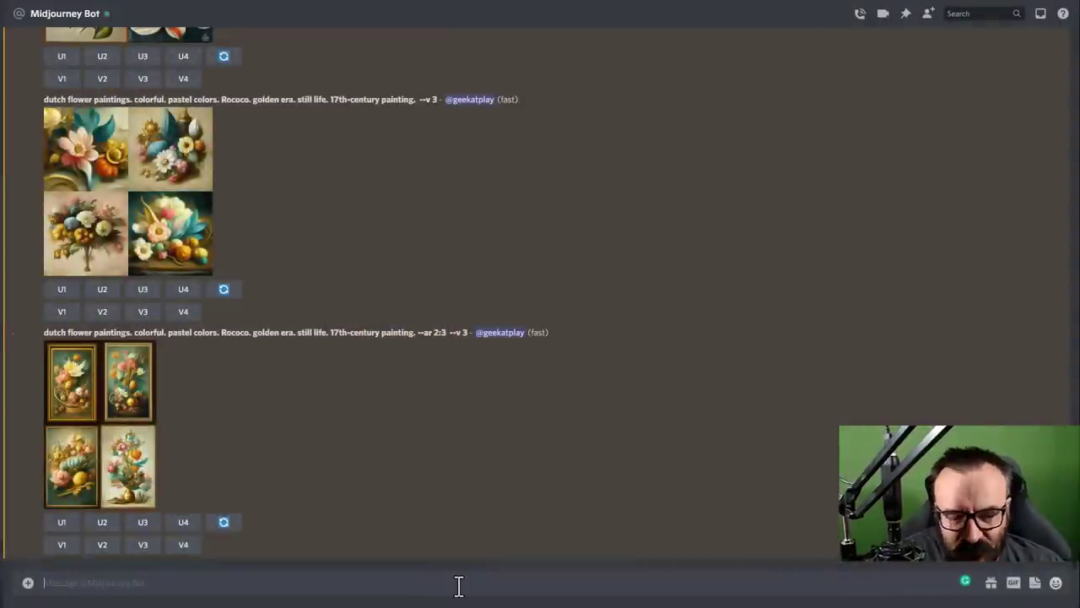
- Enter the same Dutch flower description with "--ar 2:3" in a new /imagine prompt and highlight its aspect-ratio parameter
type("/imag")
key("Tab")
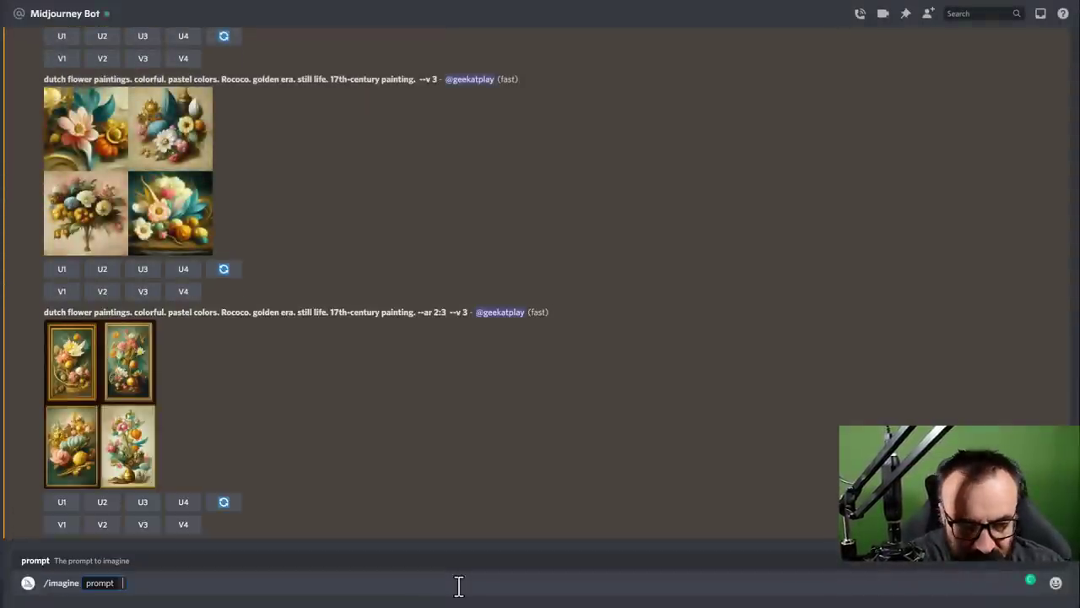
type("dutch flower paintings. colorful. pastel colors. Rococo. golden era. still life. 17th-century painting. --ar 2:3")
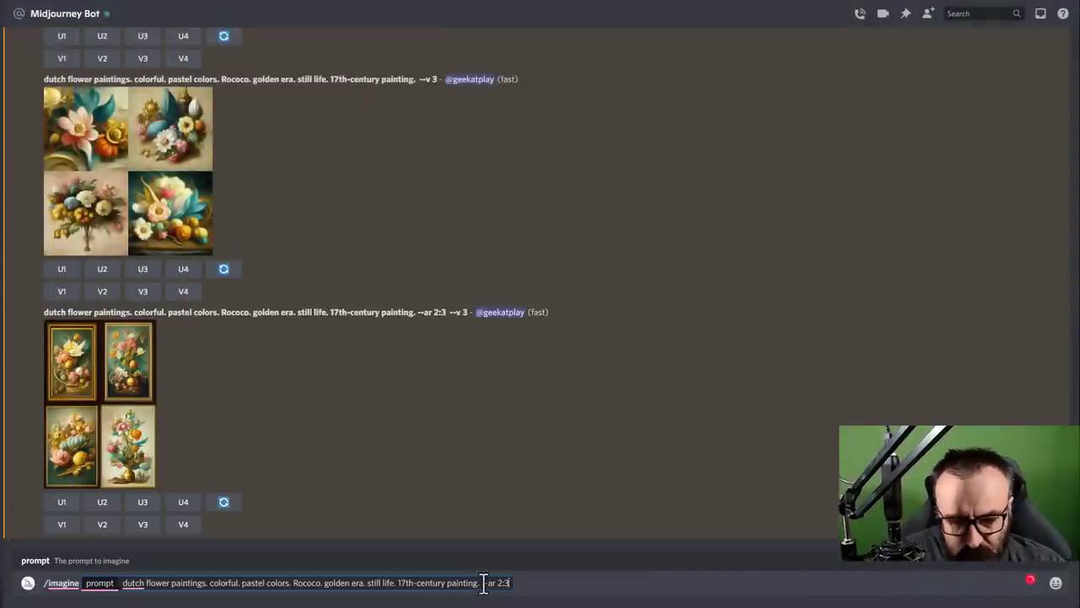
left_click_drag(483, 582, 535, 579)
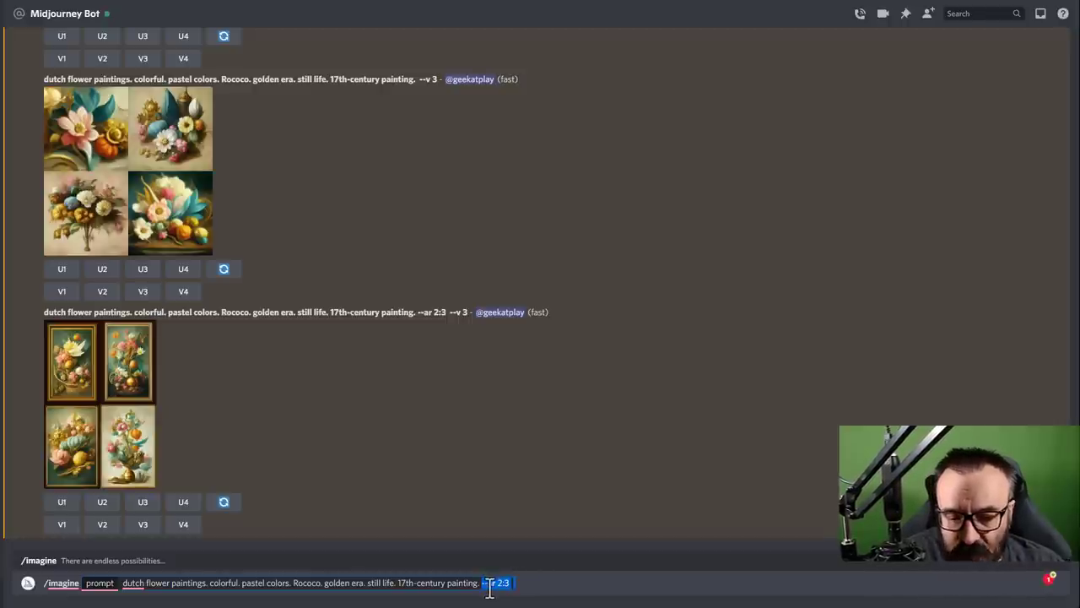
left_click(521, 581)
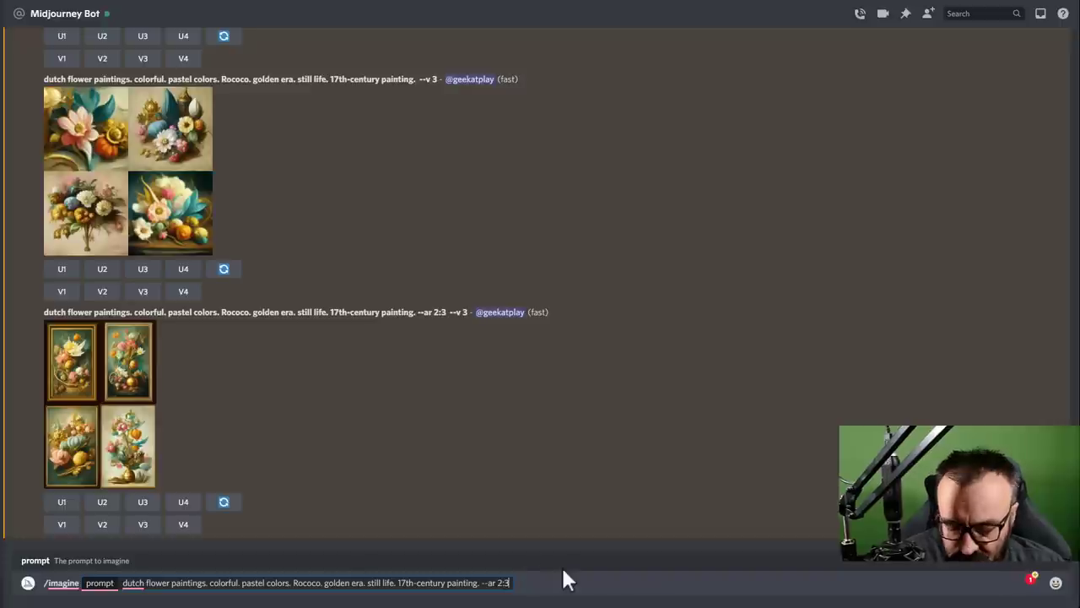
- Add the exclusions "--no frame --no border" to the prompt, submit it and view the resulting grid enlarged
type("--")
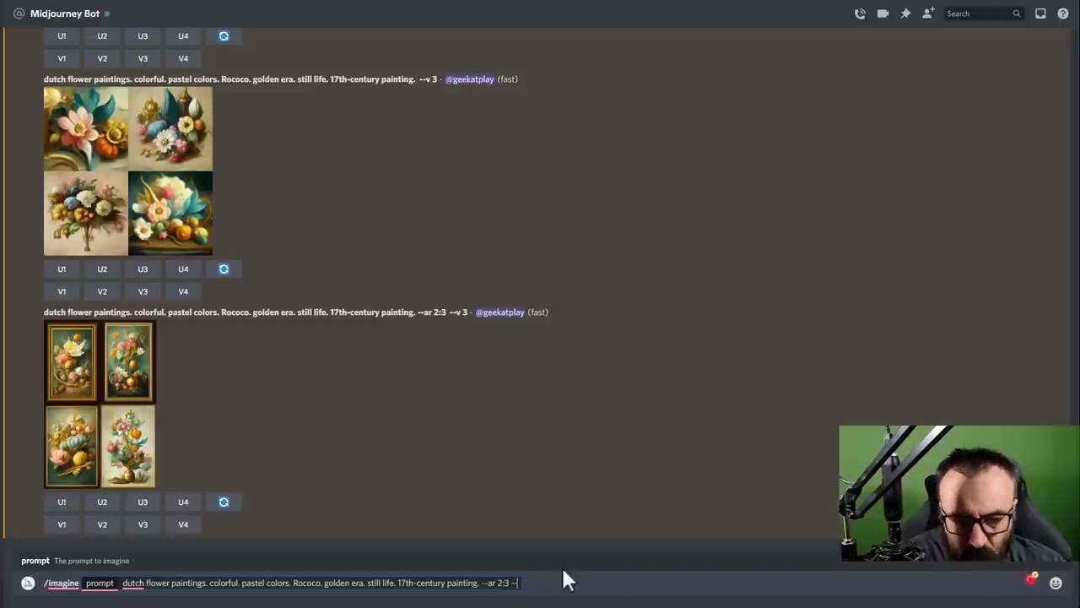
type("no")
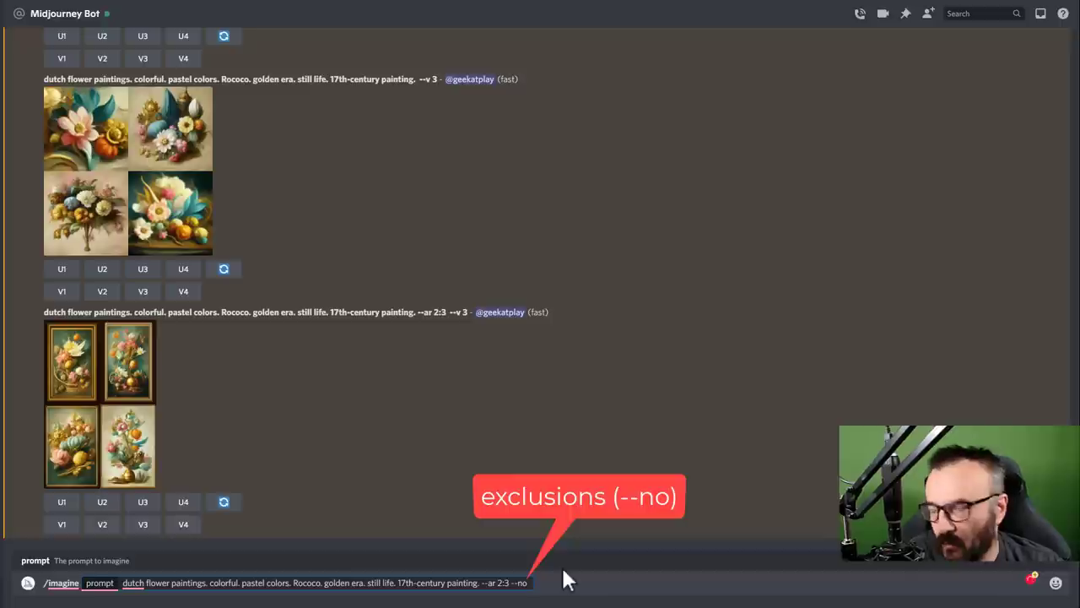
type("frame --no border")
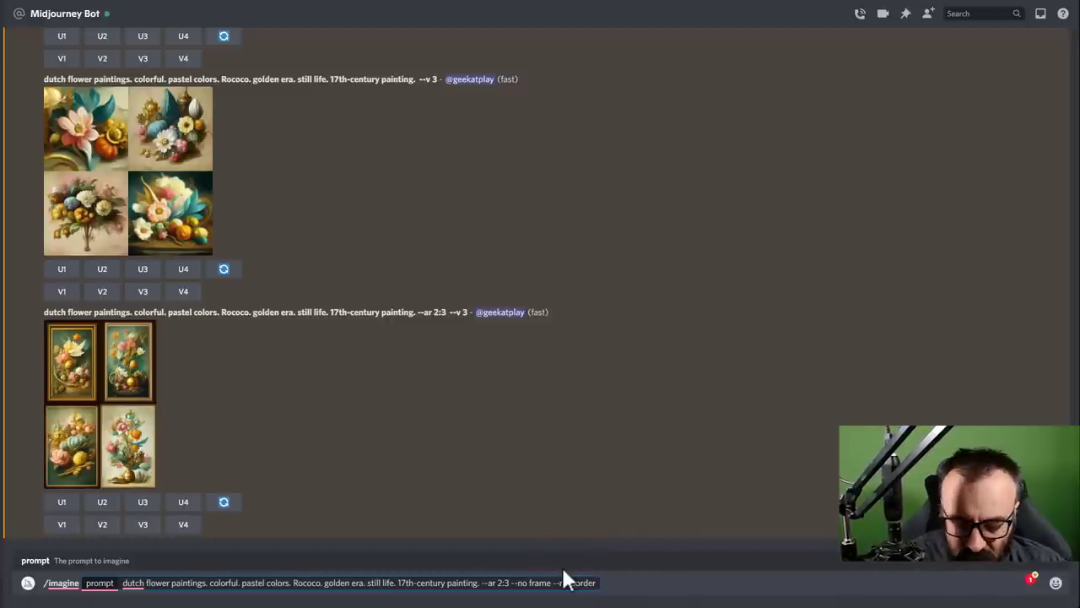
key("Return")
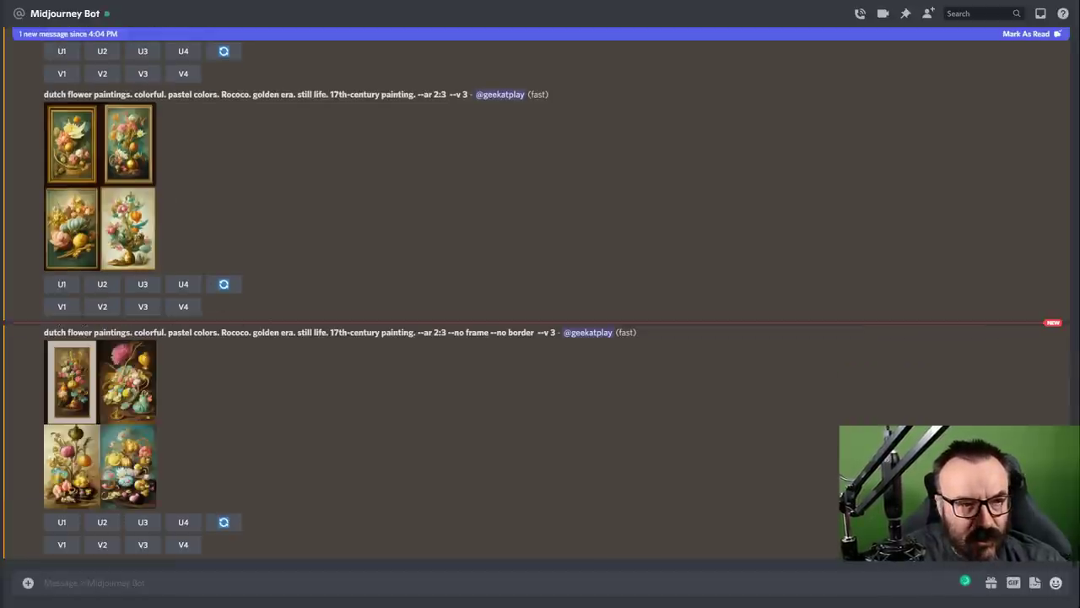
left_click(121, 422)
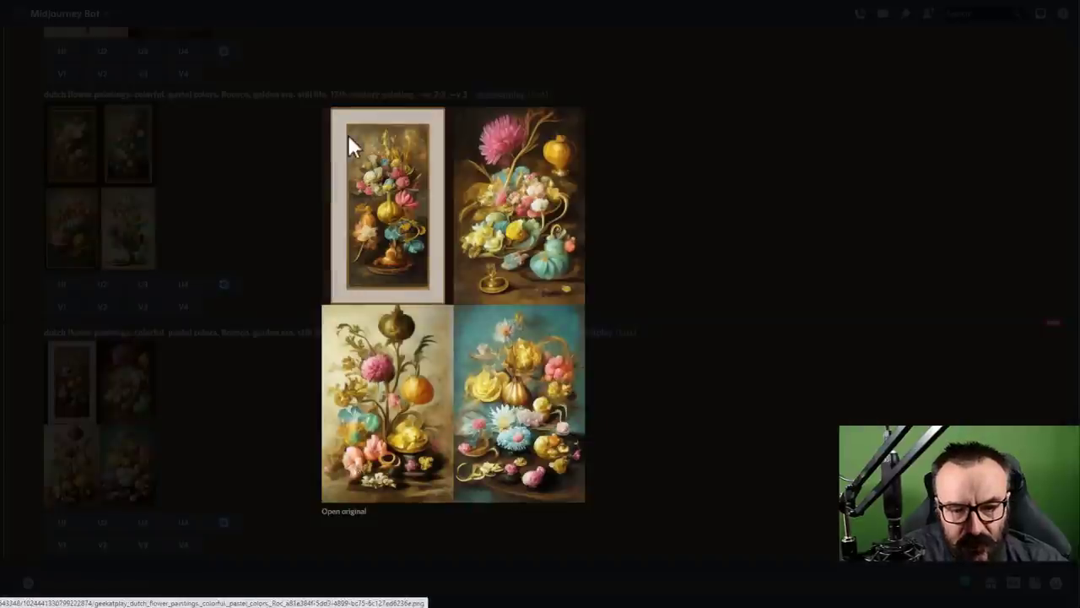
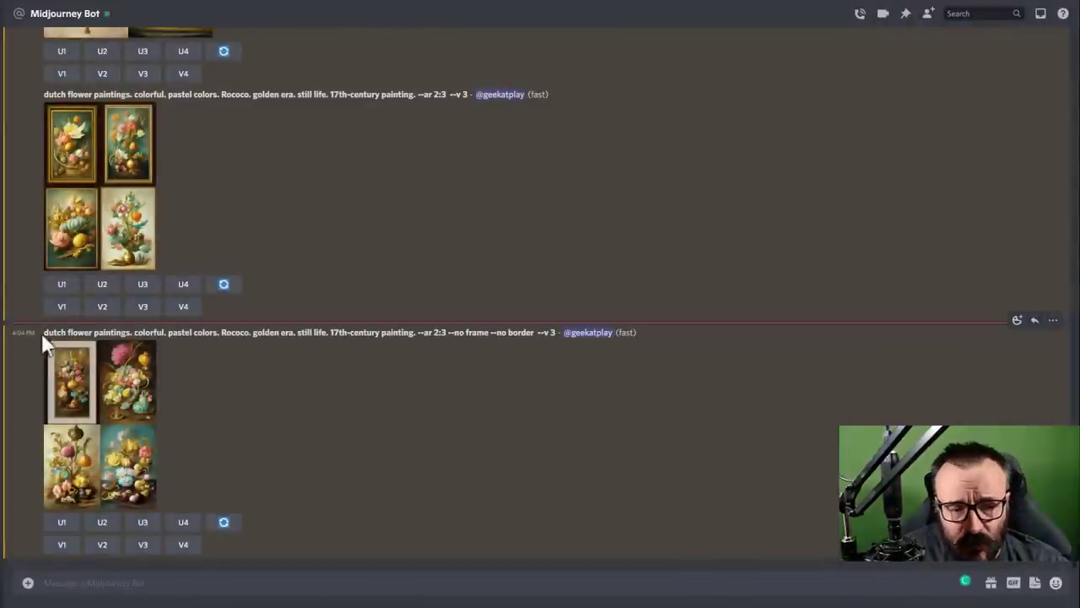
- Copy the latest prompt's subject and description, up to "17th-century painting.", into a new /imagine prompt
mouse_move(42, 333)
left_mouse_down()
mouse_move(222, 342)
mouse_move(417, 334)
left_mouse_up()
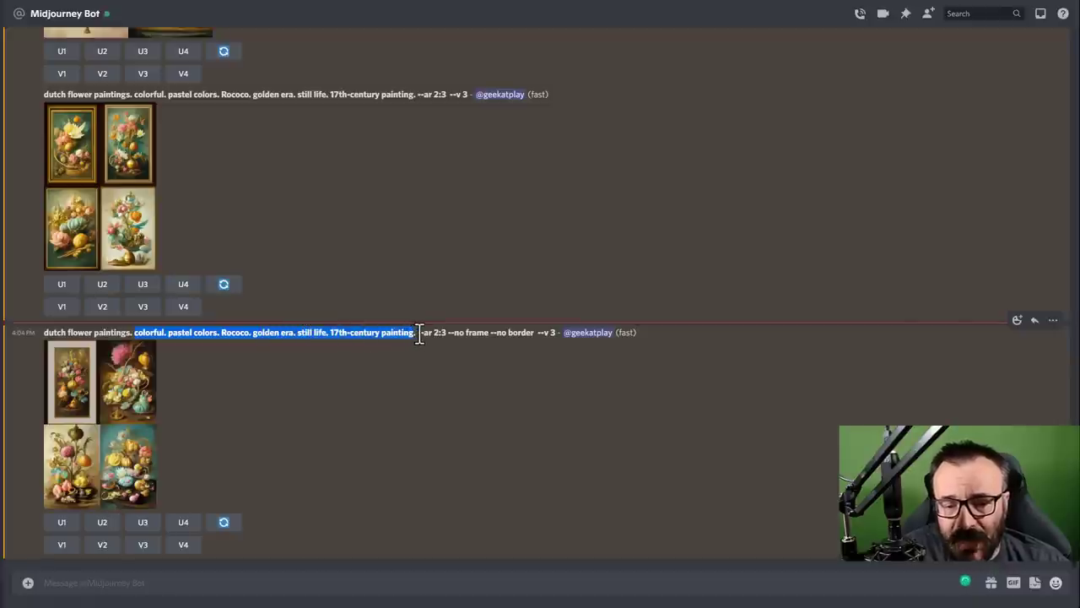
left_click(175, 332)
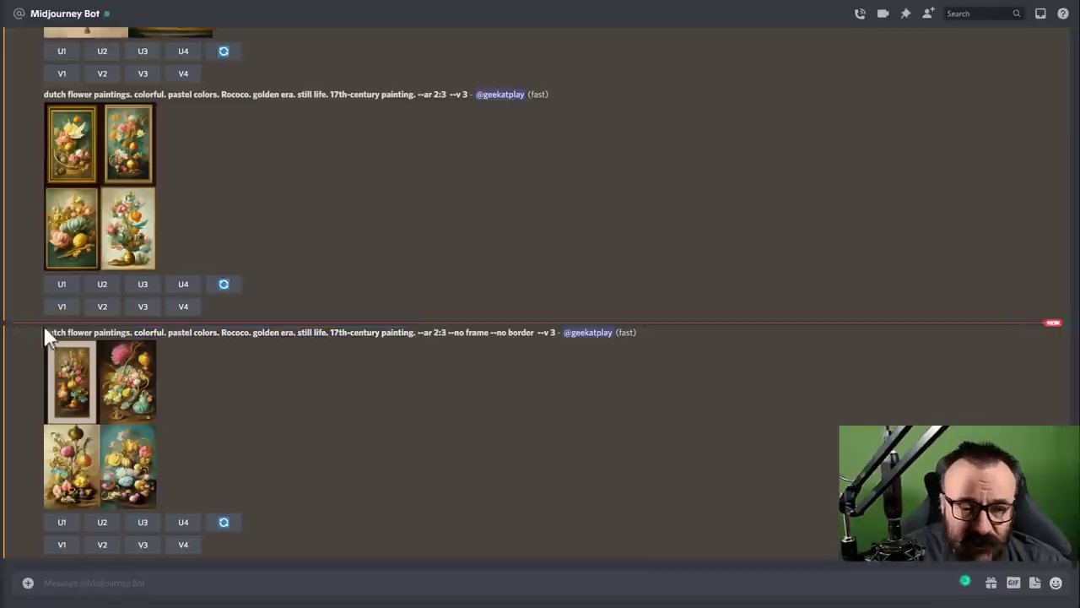
left_click_drag(46, 332, 416, 335)
key("ctrl+c")
left_click(280, 577)
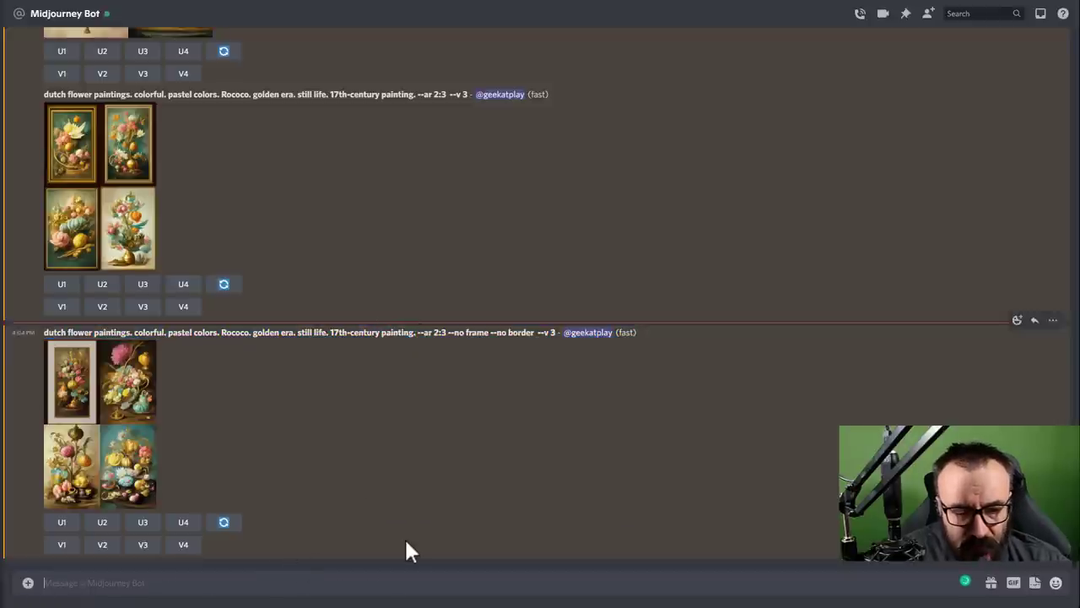
key("ctrl+v")
left_click_drag(408, 582, 22, 591)
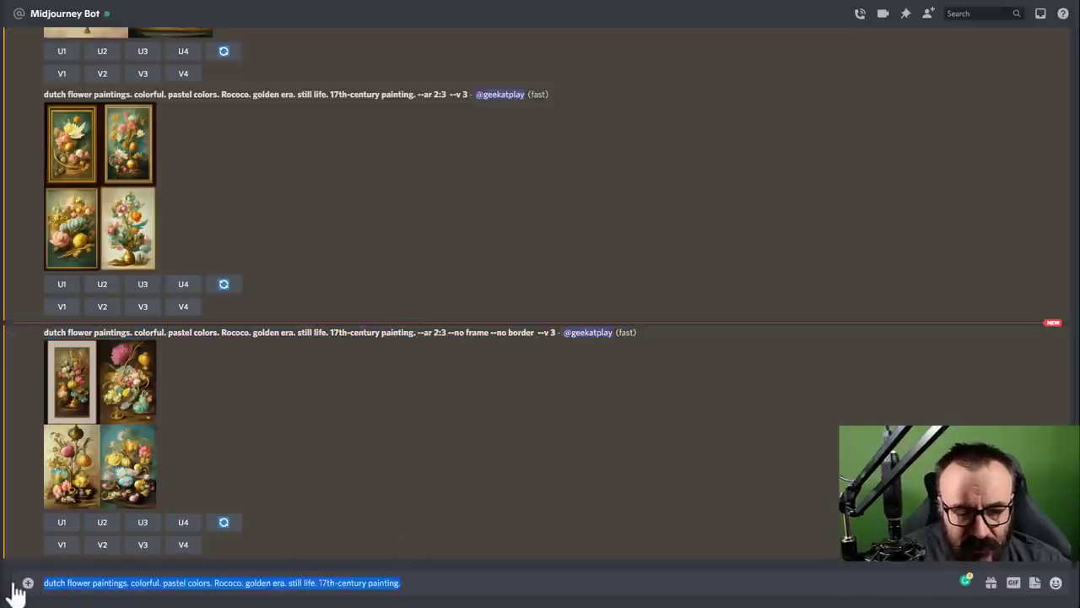
type("/imag")
key("Tab")
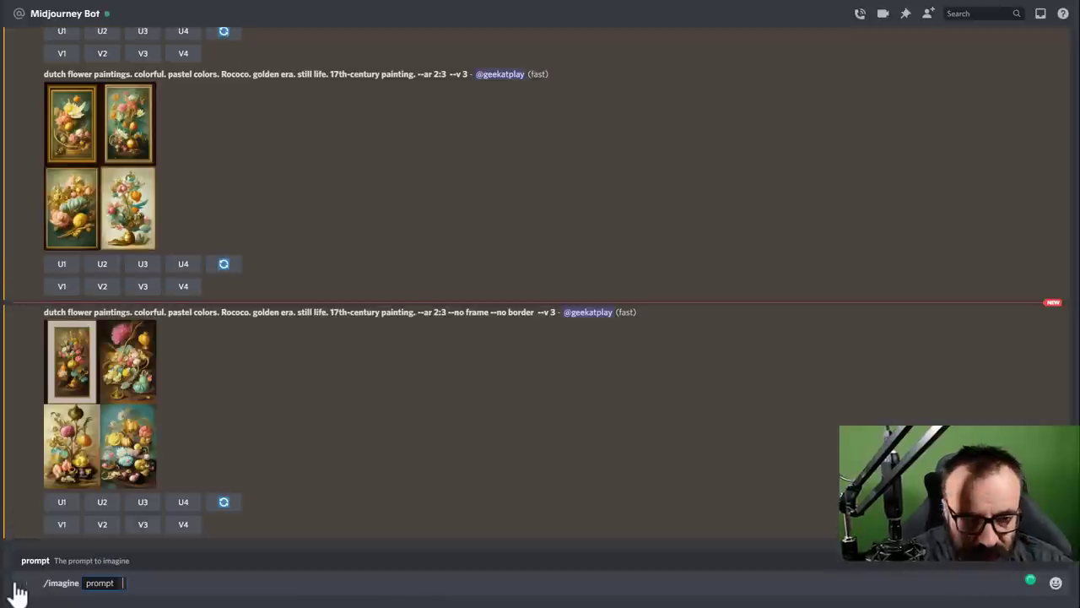
key("ctrl+v")
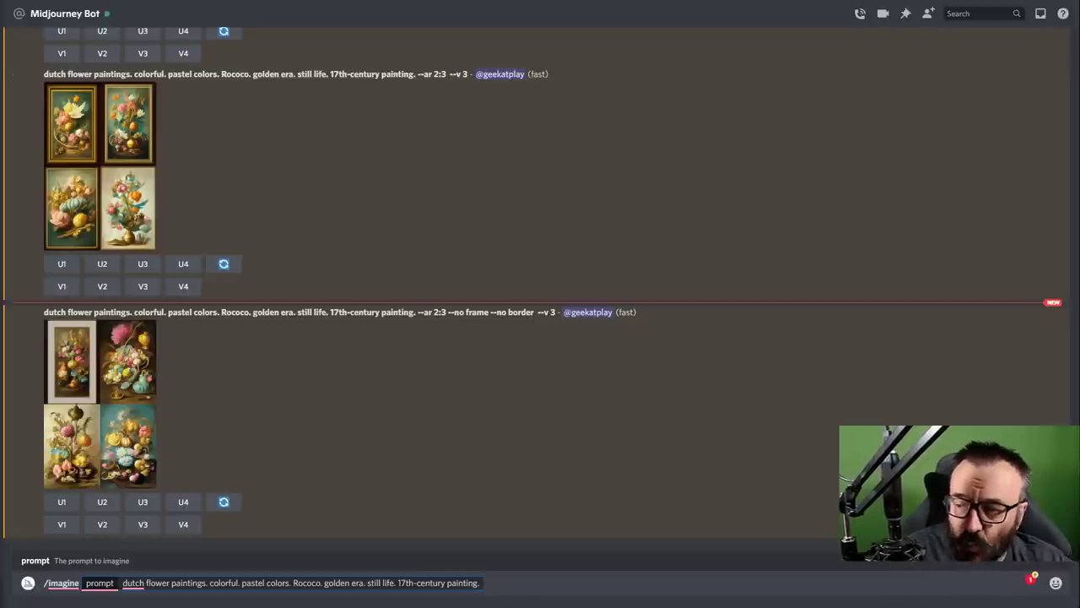
- Switch to Chrome to review the "dutch painters flowers" Google image results and artist list, and return to Discord
left_click_drag(436, 4, 399, 4)
scroll(459, 118, "up", 3)
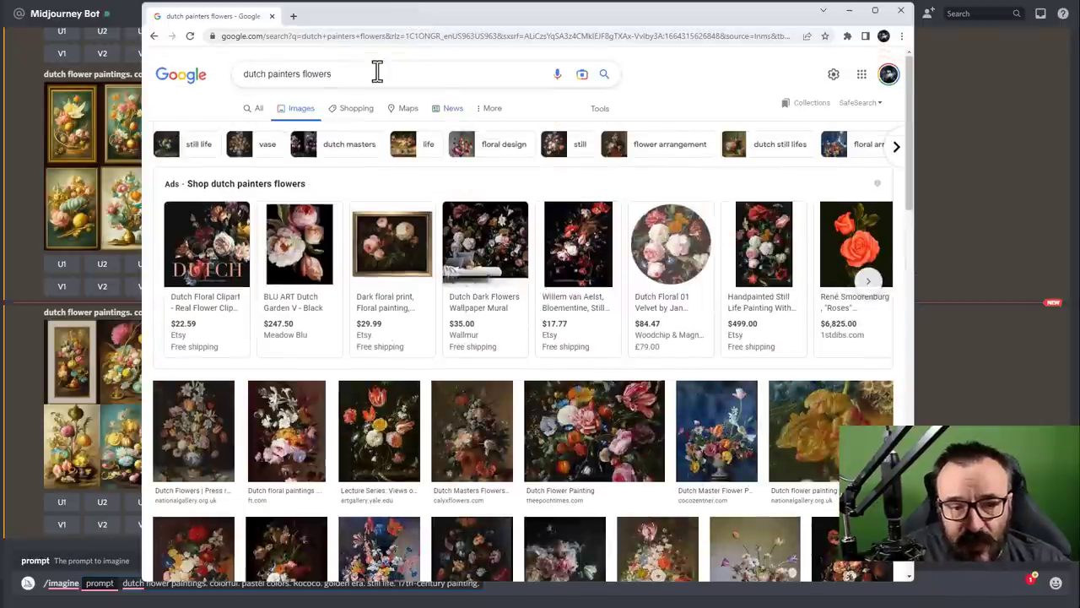
left_click(154, 35)
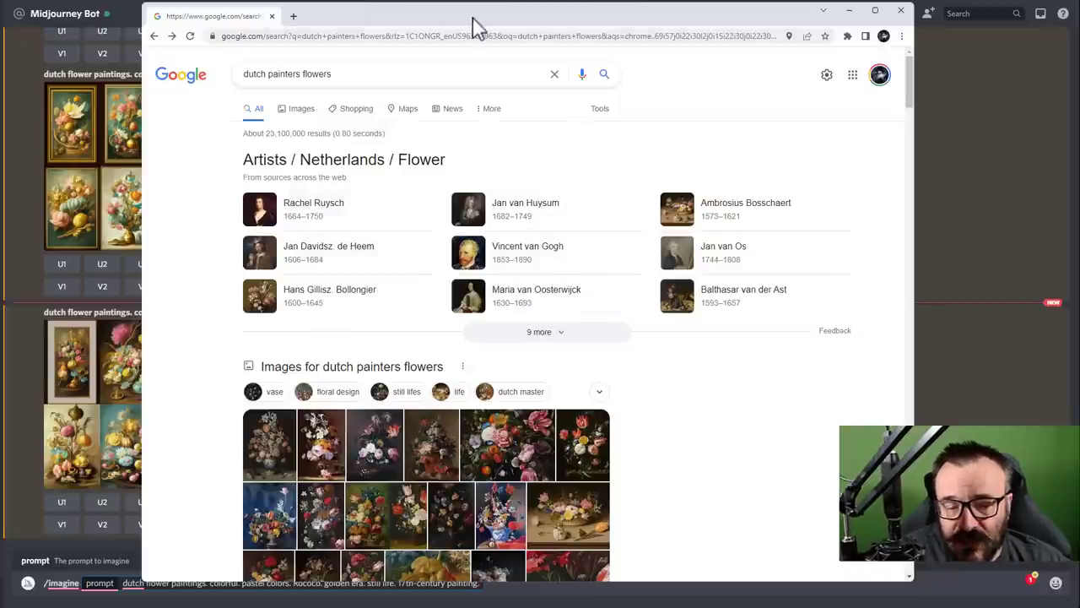
key("alt+Tab")
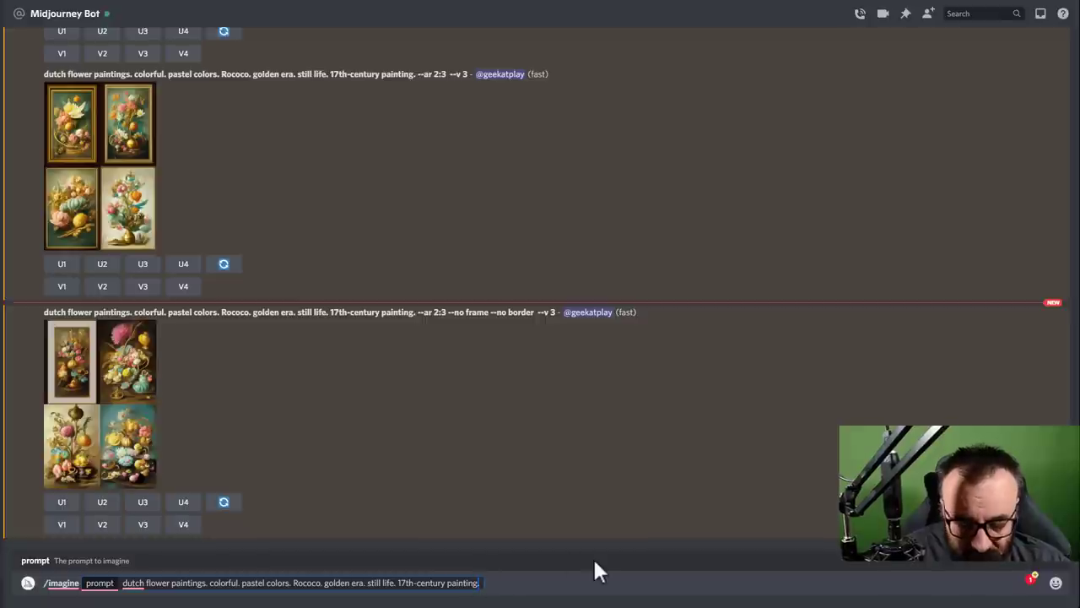
- Append the painters Paulus Theodorus van Brussel, Jacob van Walscapelle and Wybrand Hendriks plus "--ar 2:3 --no frame --no border" to the prompt and submit it
key("ctrl+v")
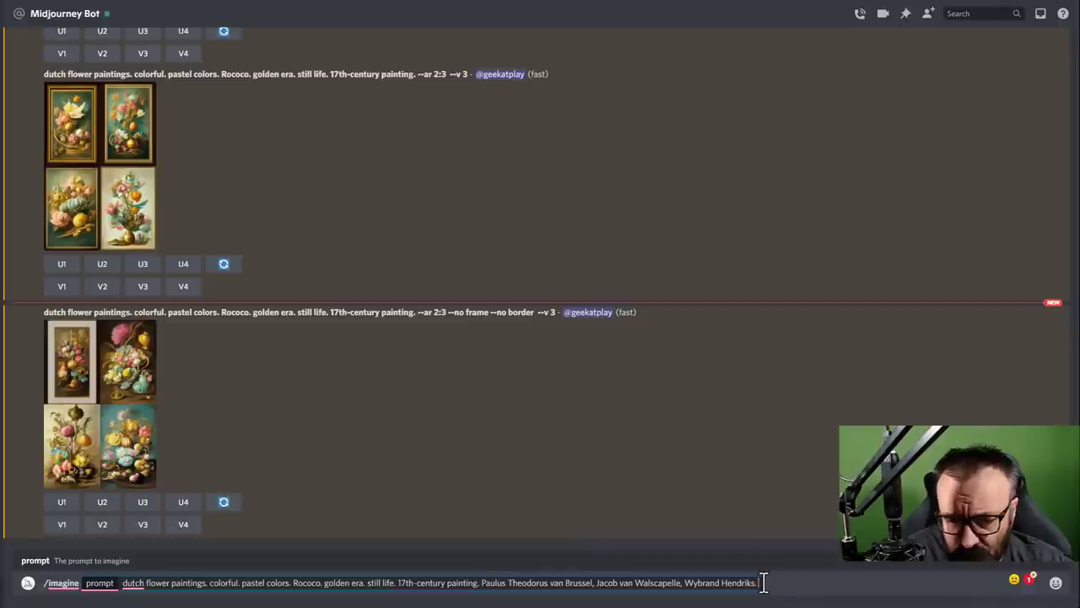
type("--ar")
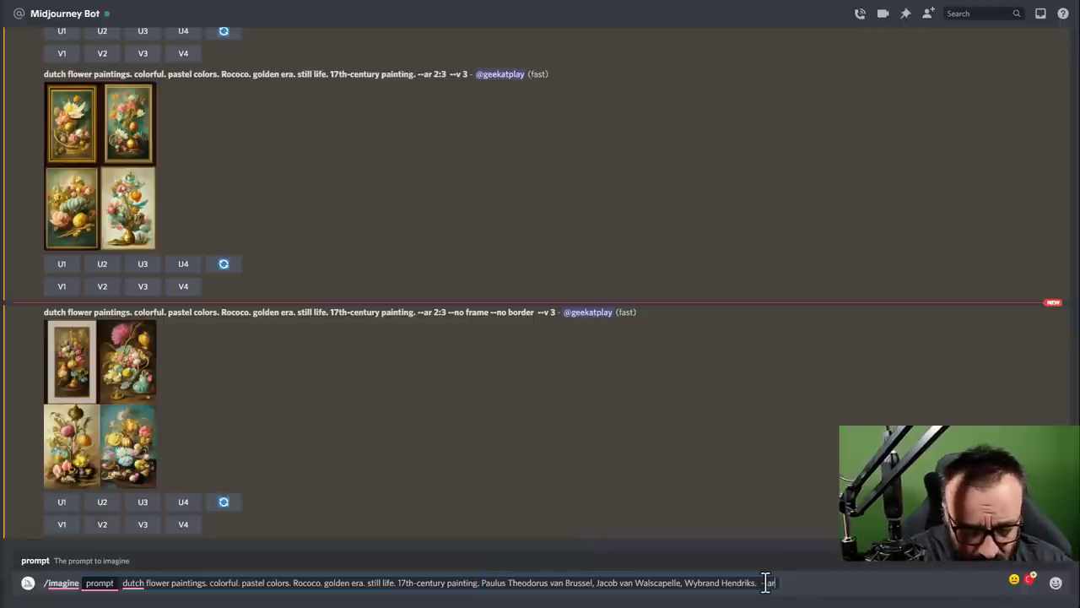
type(" 2:34")
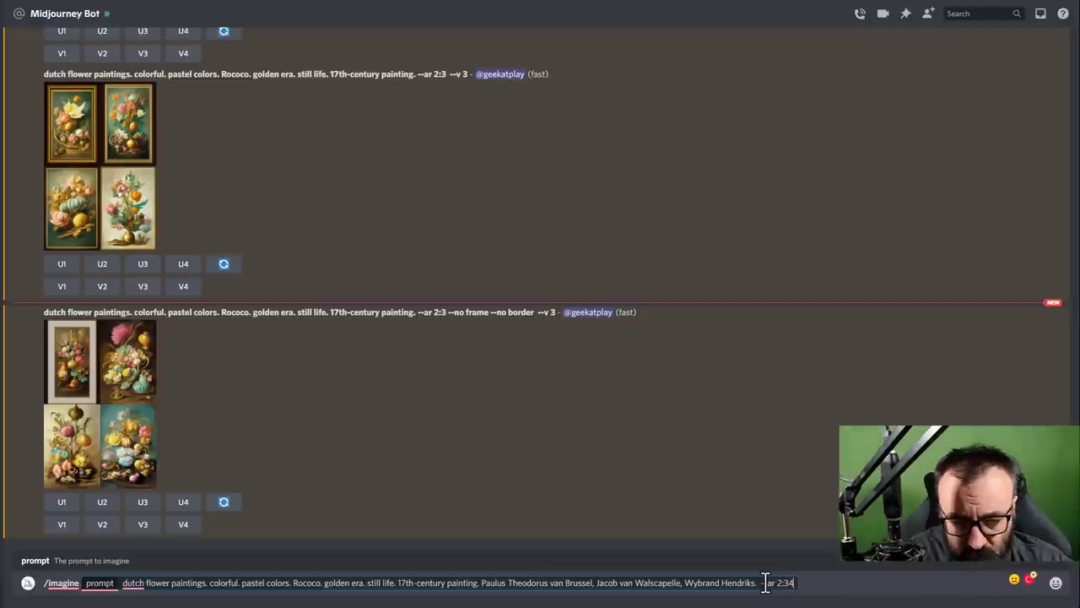
key("BackSpace")
type("--")
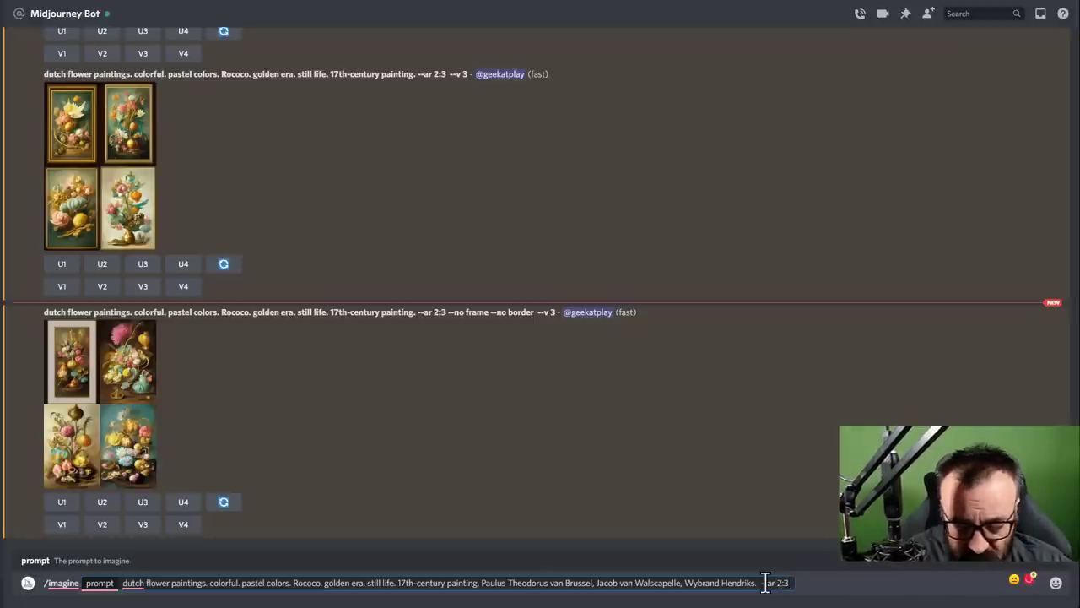
type("no")
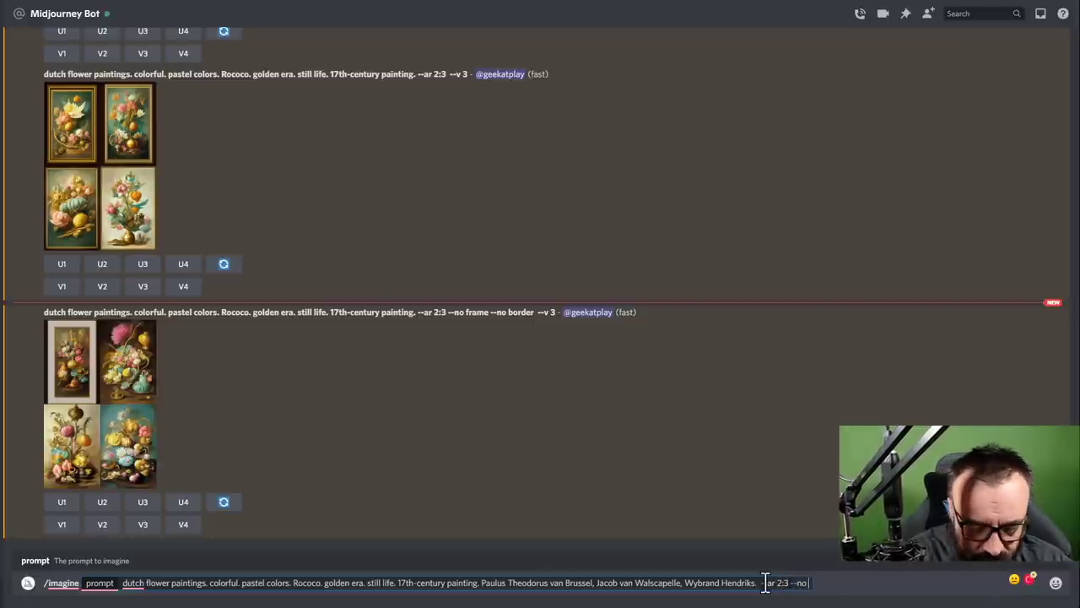
type(" frame --no border")
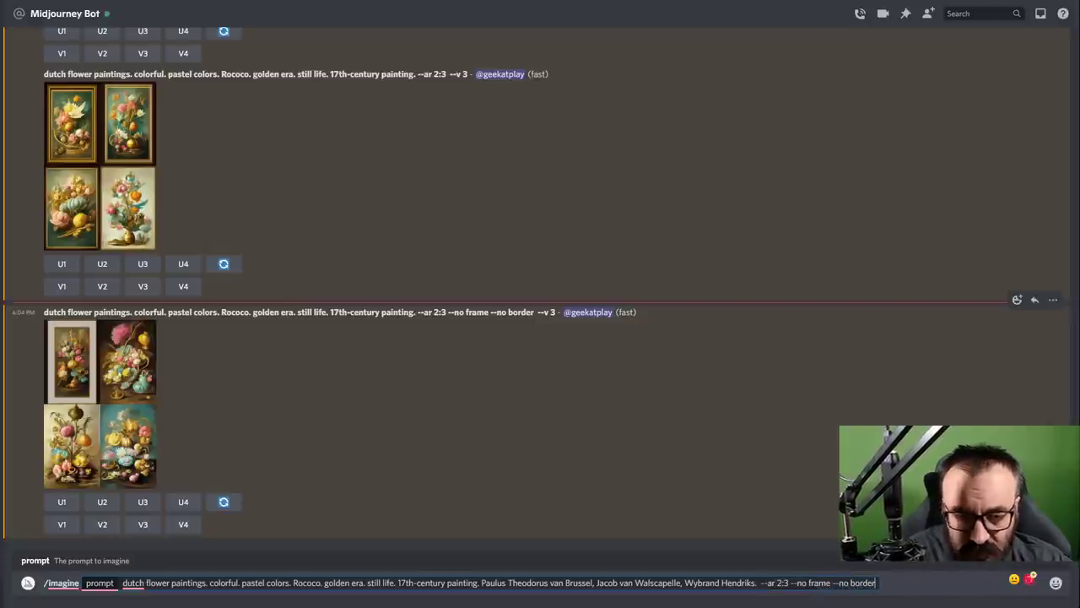
key("Return")
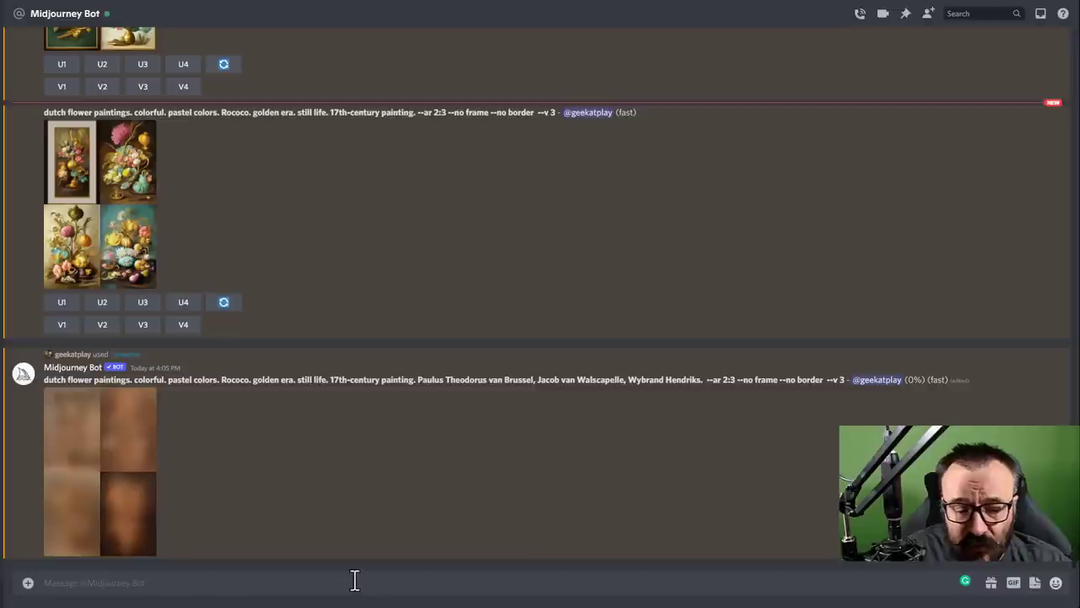
- Submit an /imagine prompt containing only the painters Paulus Theodorus van Brussel, Jacob van Walscapelle, Wybrand Hendriks and "--ar 2:3"
type("/")
key("Tab")
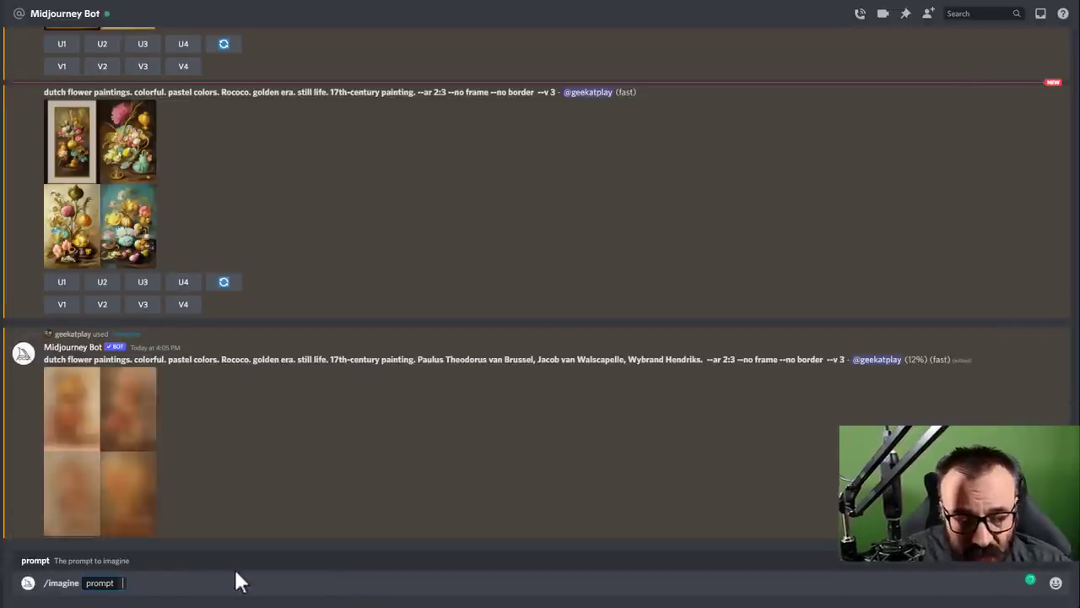
key("ctrl+v")
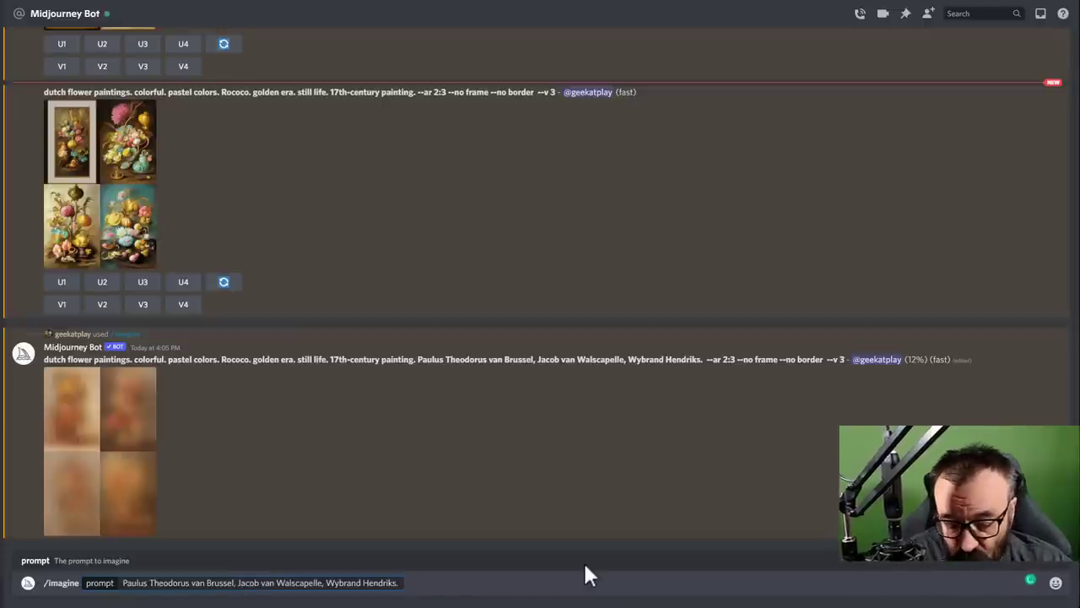
type("--ar 2")
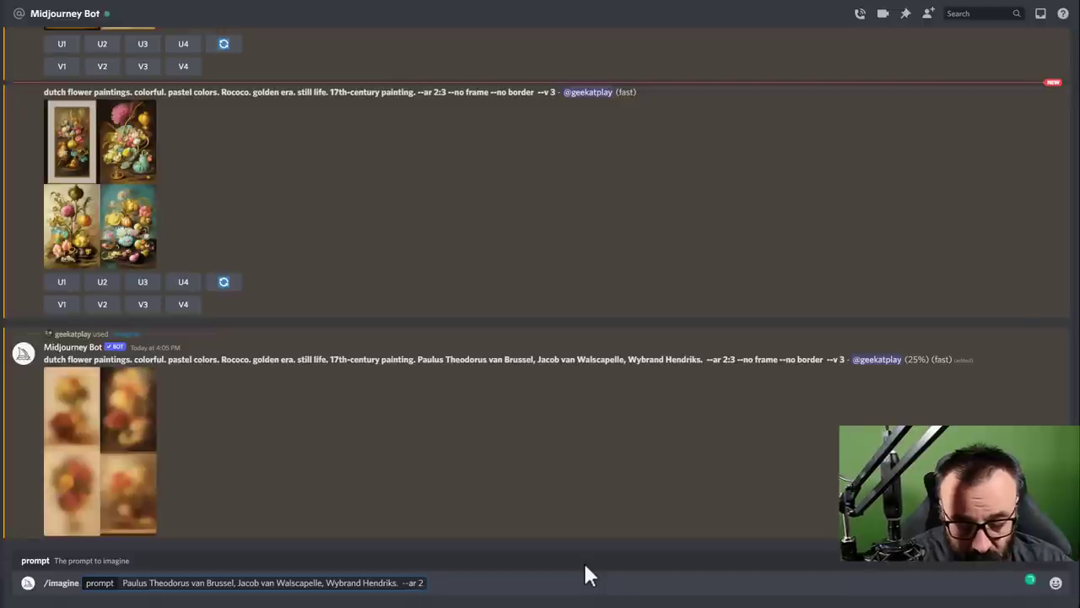
type(":3")
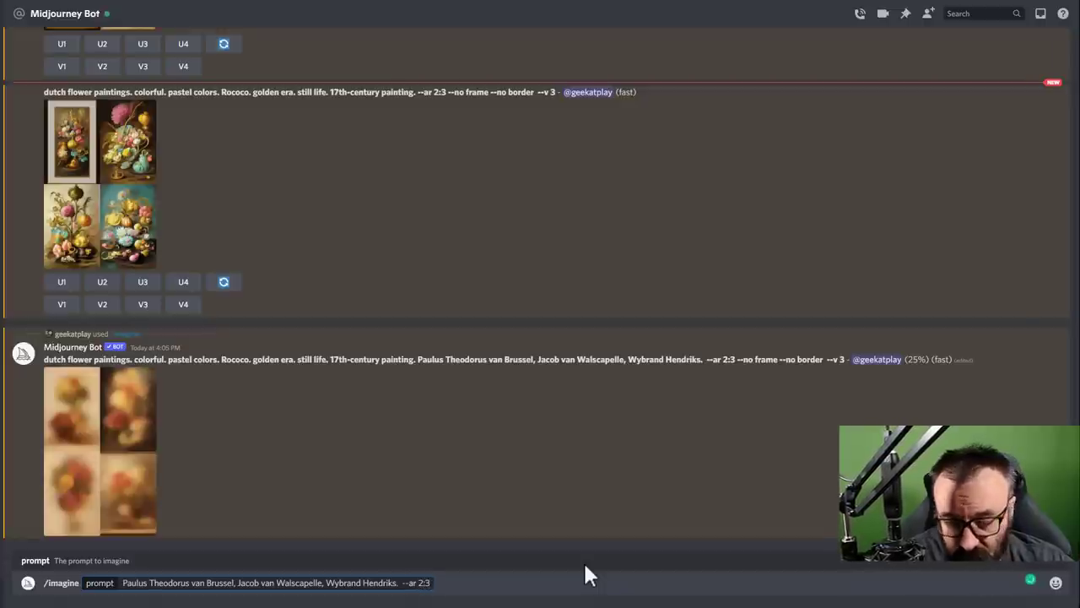
key("Return")
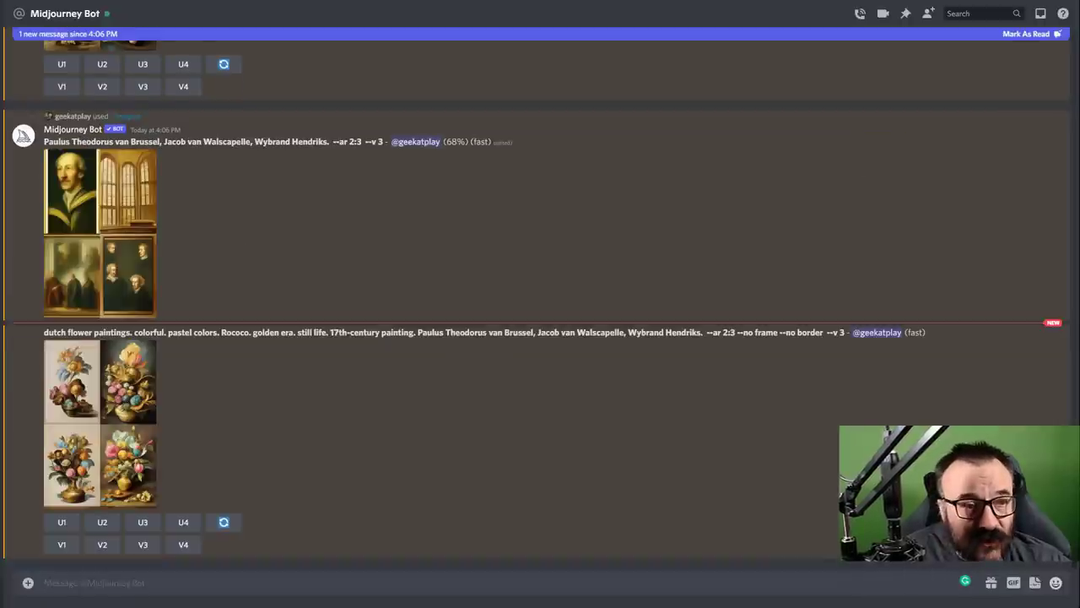
- Examine the enlarged grids of the flower prompt with painters and the painters-only prompt, comparing their prompt texts
left_click(55, 355)
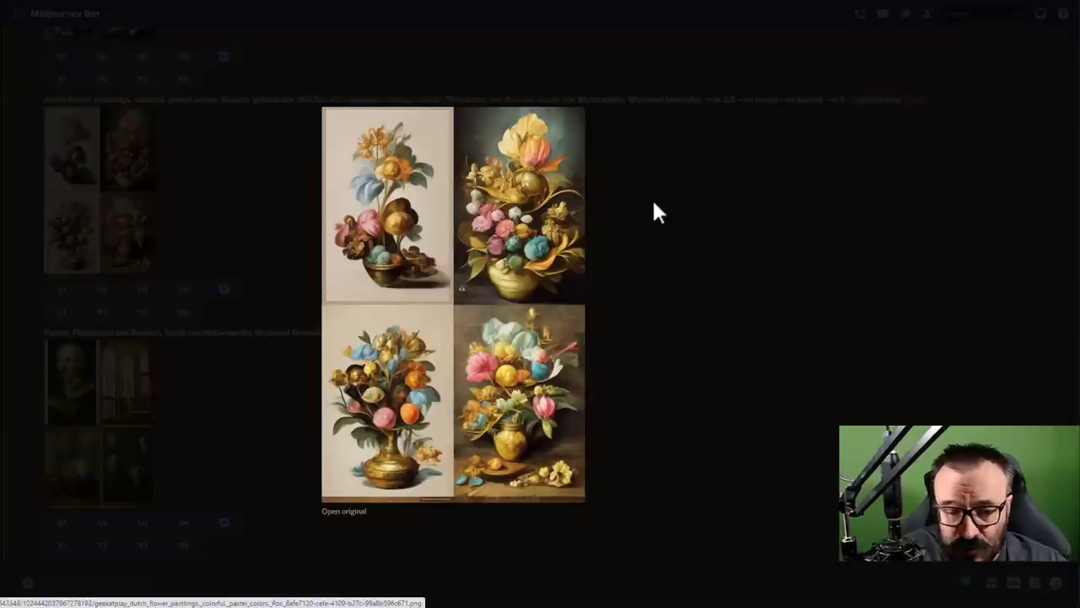
left_click(628, 209)
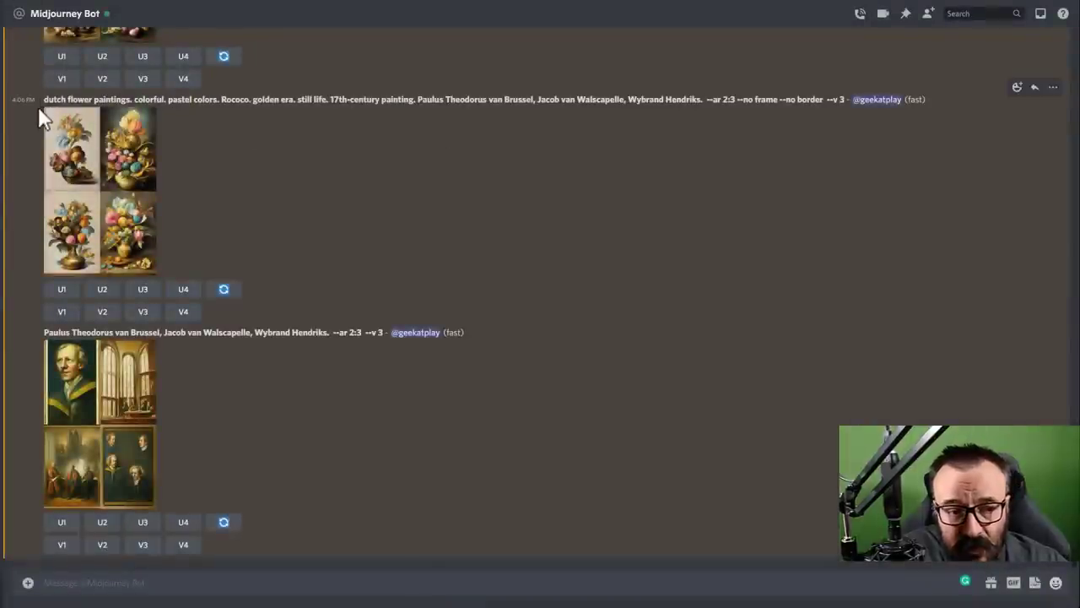
mouse_move(47, 99)
left_mouse_down()
mouse_move(639, 115)
mouse_move(798, 99)
mouse_move(889, 108)
left_mouse_up()
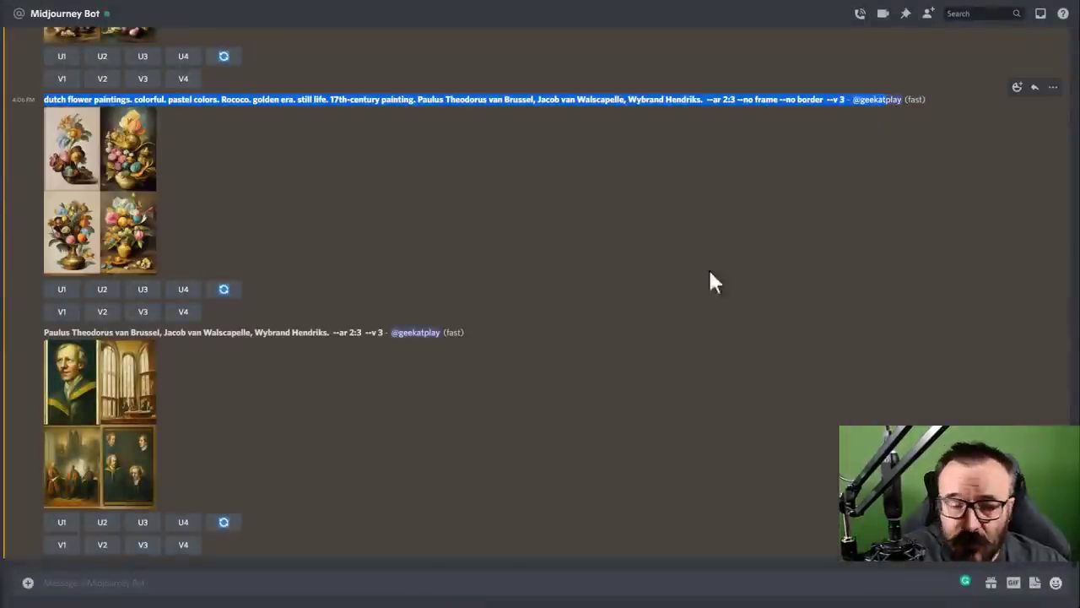
left_click(460, 98)
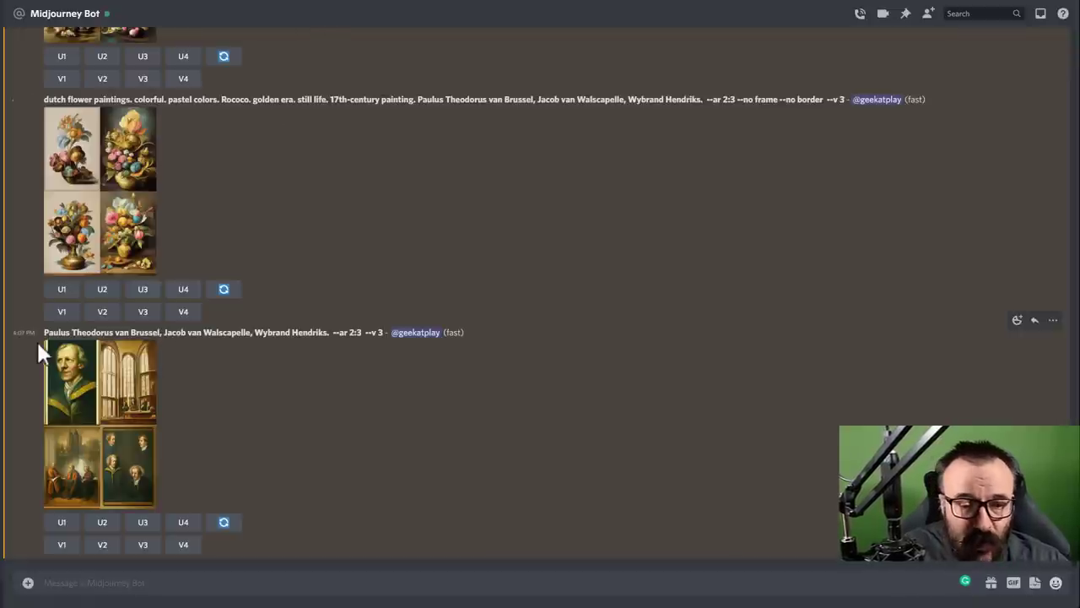
left_click(120, 412)
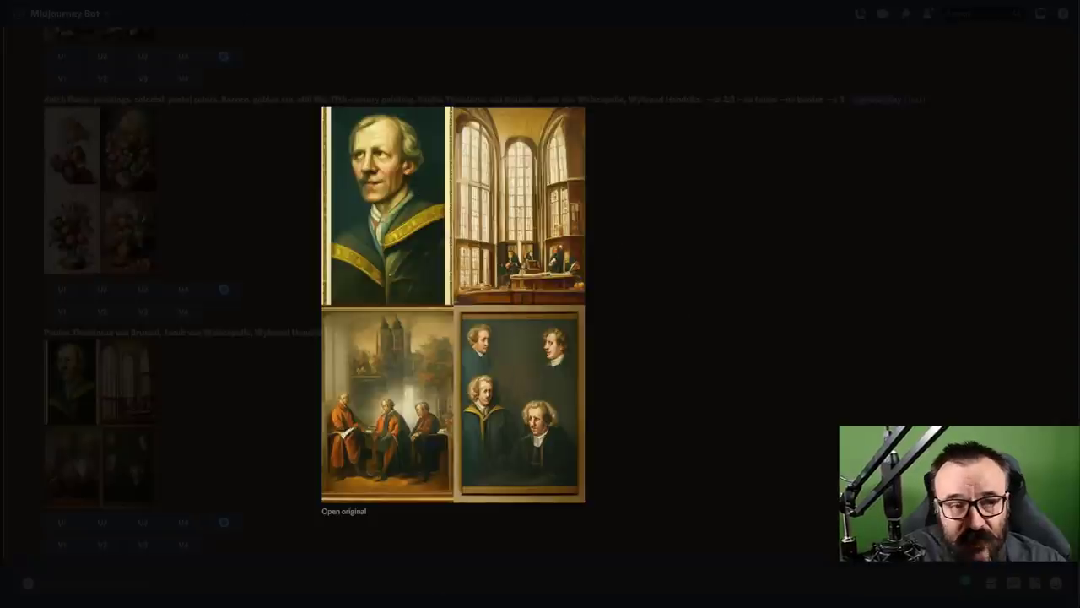
left_click(597, 322)
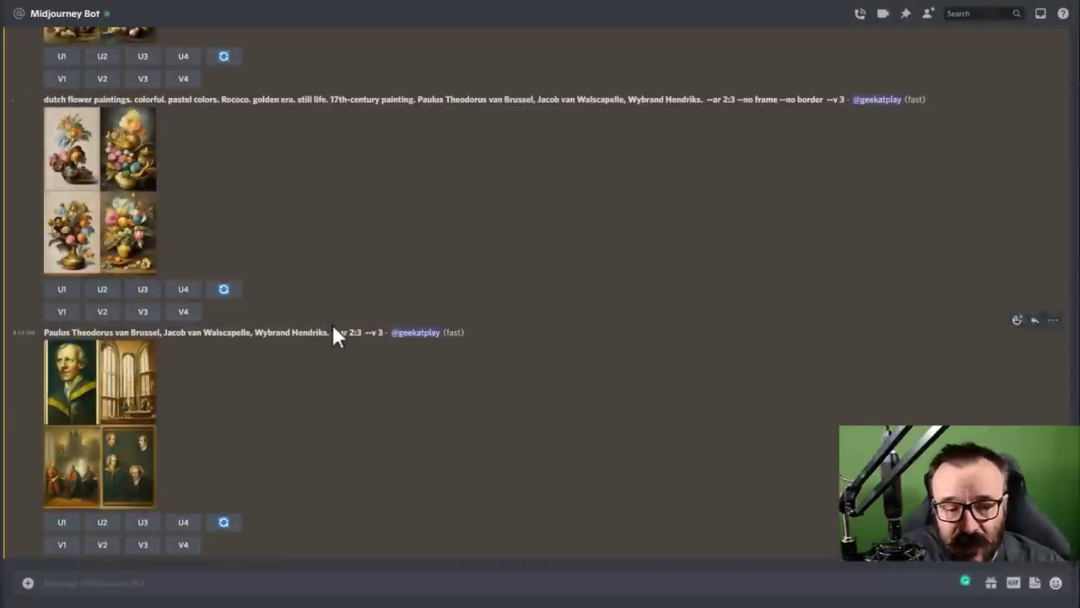
left_click_drag(330, 332, 43, 328)
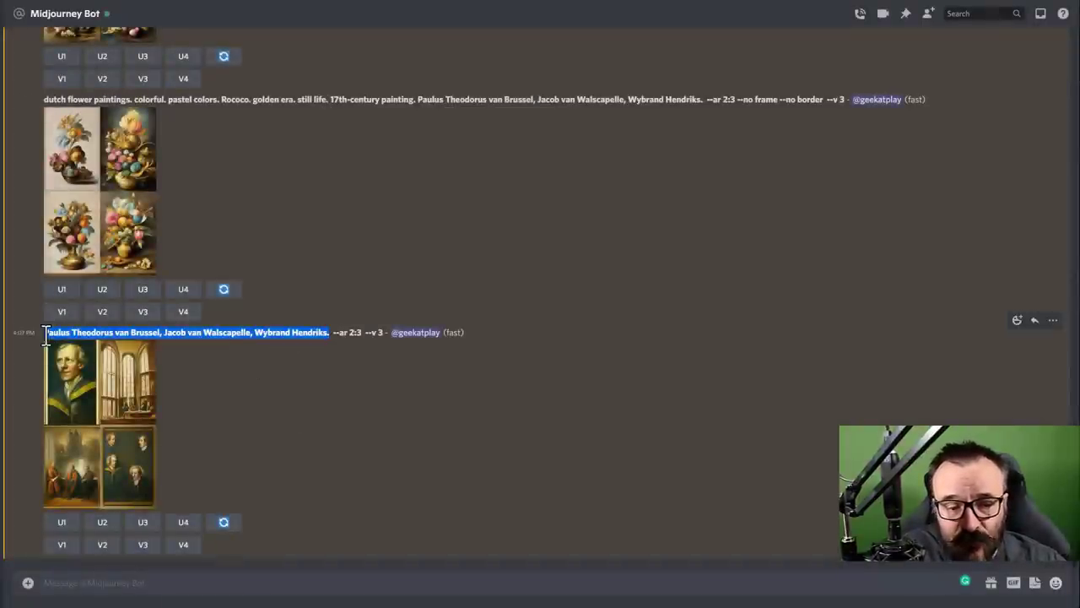
left_click(317, 418)
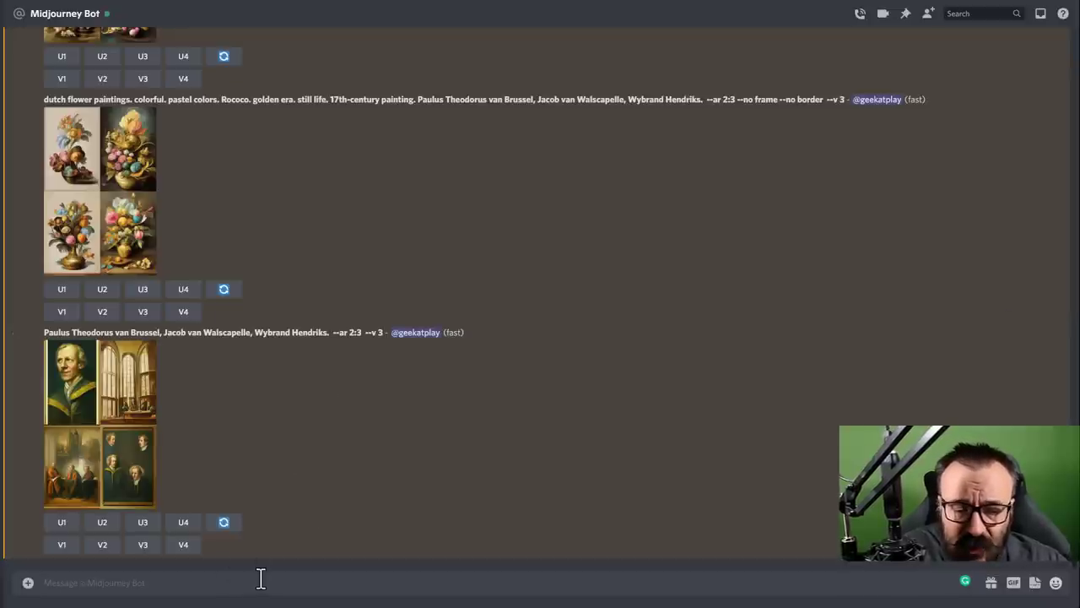
- Submit an /imagine prompt of "red ball." followed by the painter names and "--ar 2:3" copied from the painters-only prompt
type("ima")
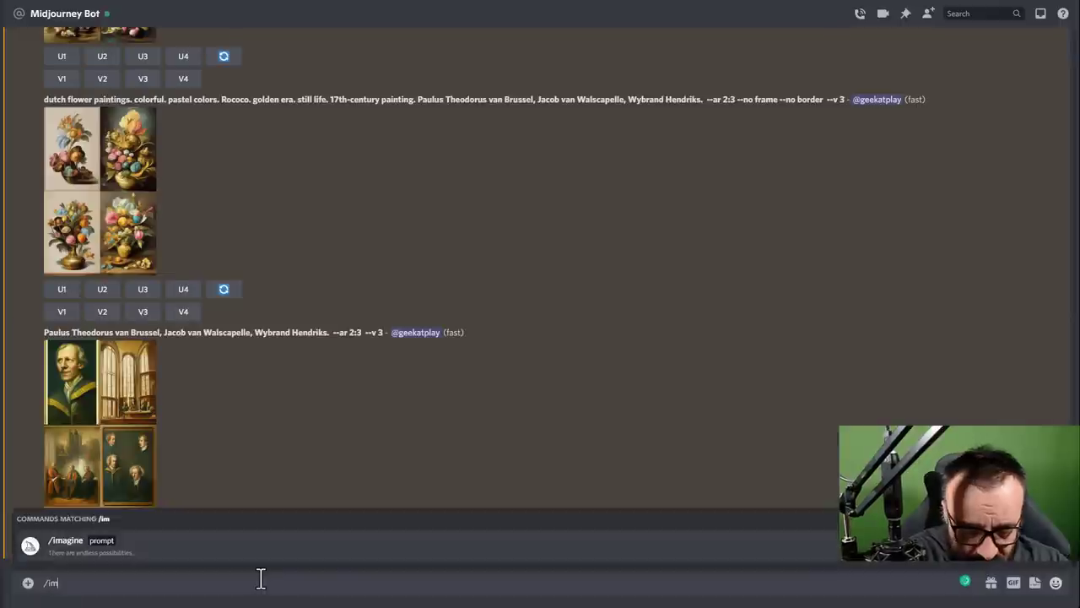
key("Tab")
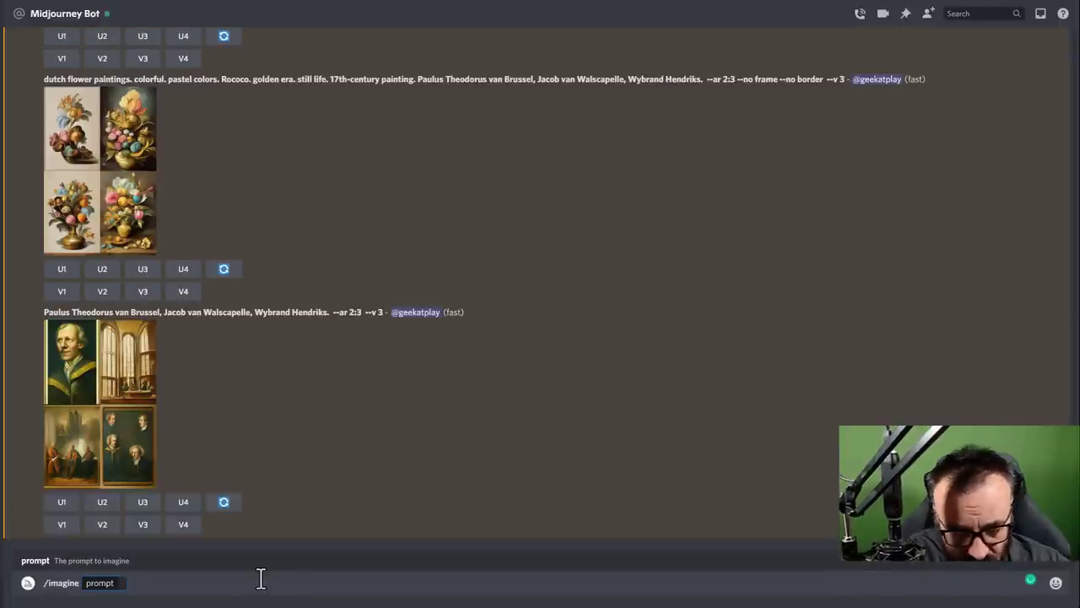
type("red")
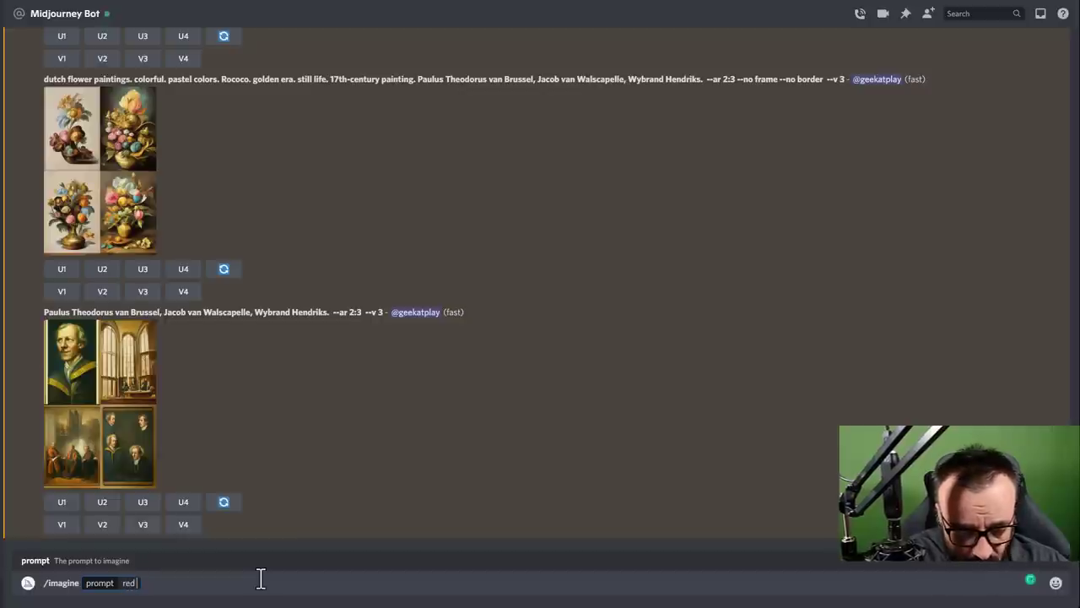
type(" ball.")
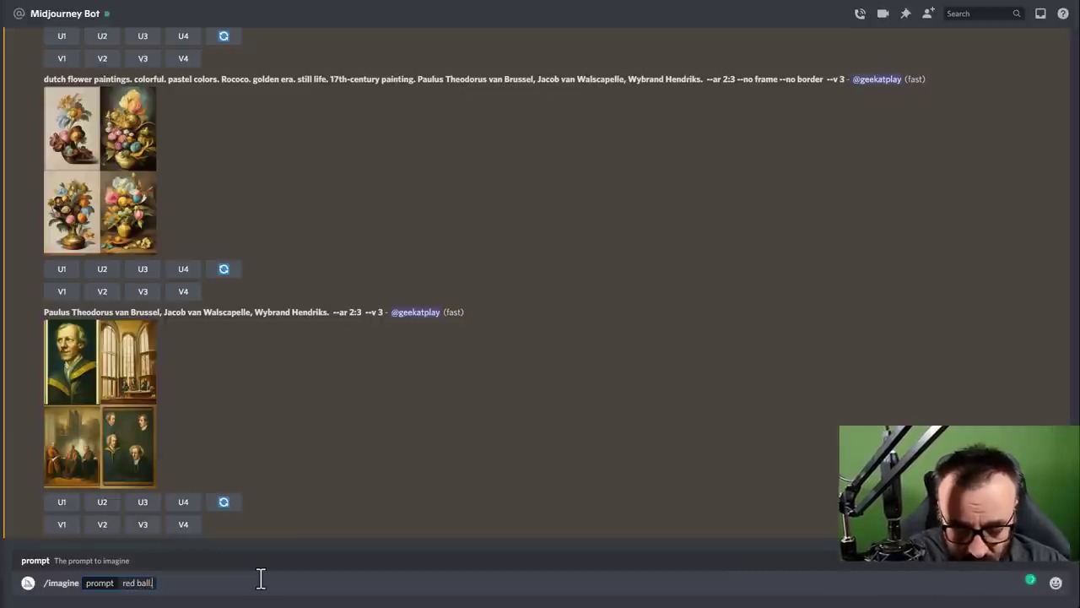
left_click(42, 309)
left_click_drag(324, 310, 362, 311)
key("ctrl+c")
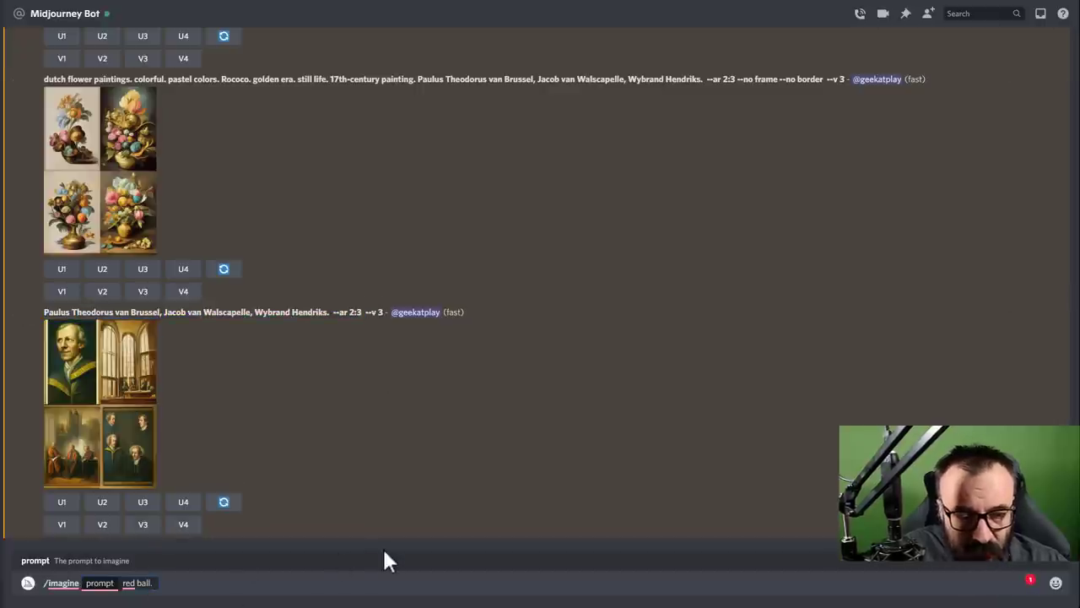
key("ctrl+v")
key("Return")
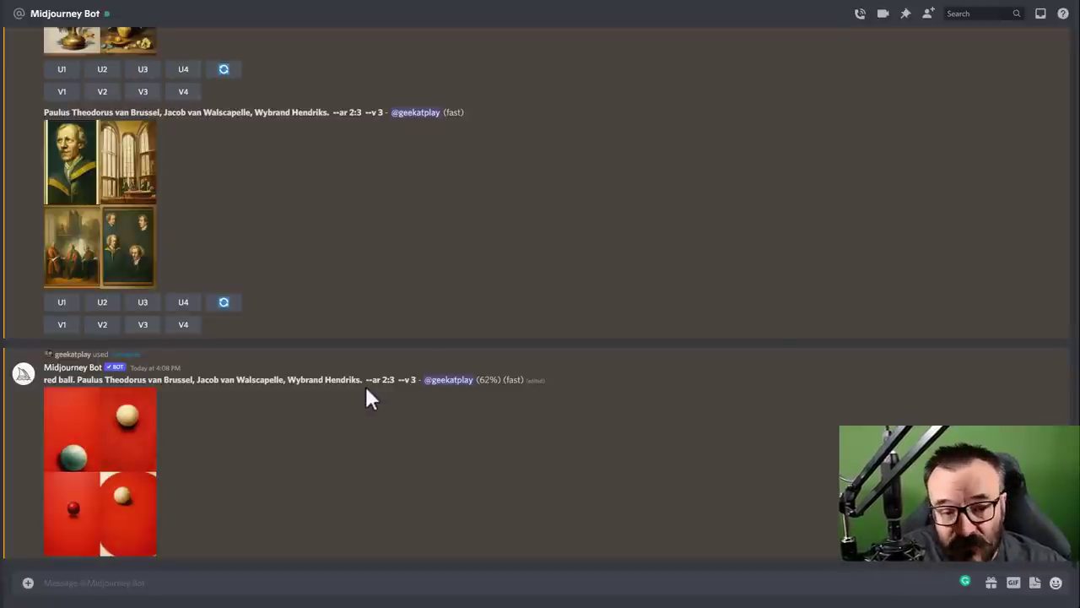
- Copy the text of the latest Dutch flower prompt from "dutch flower paintings." up to "Wybrand Hendriks."
scroll(302, 300, "up", 5)
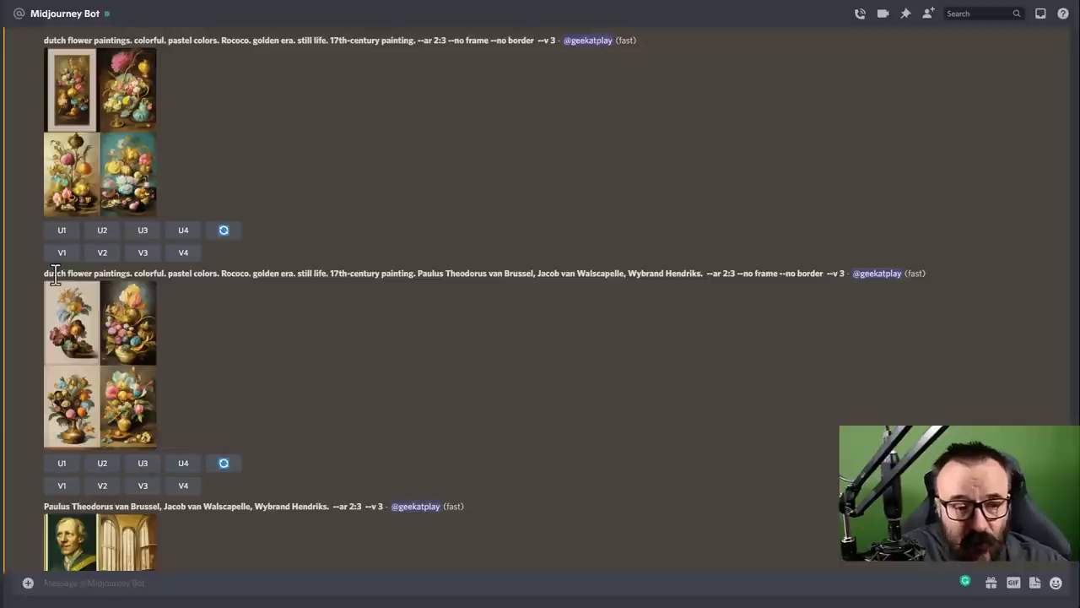
left_click_drag(44, 272, 202, 292)
left_click(413, 269)
left_click_drag(43, 273, 705, 274)
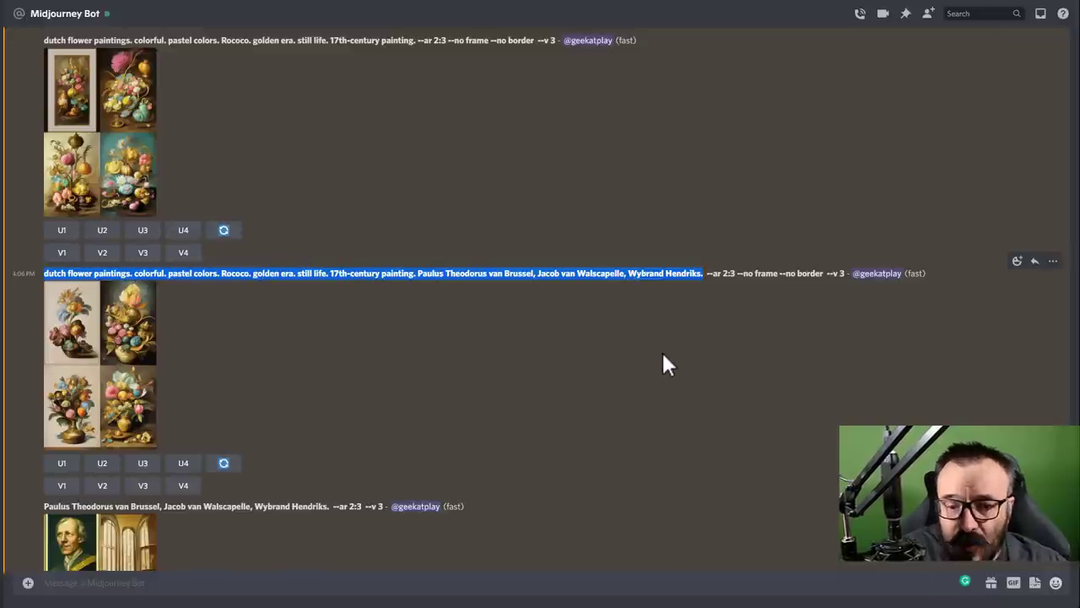
scroll(641, 397, "down", 5)
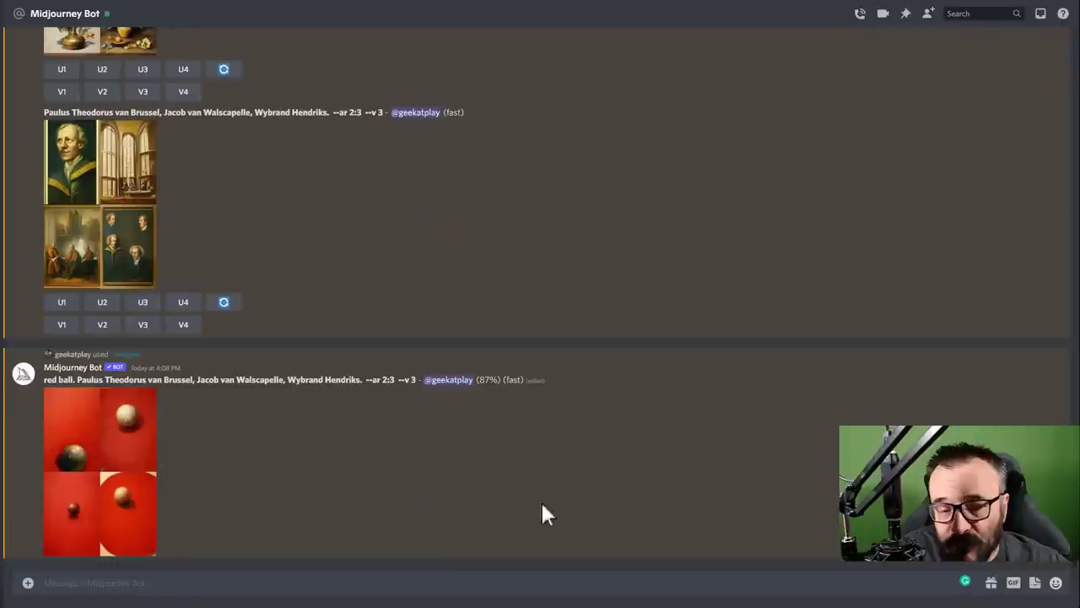
- Paste the copied text into a new /imagine prompt and append "photorealistic. ultra details. 8k textures. Rembrandt lighting"
left_click(433, 589)
key("ctrl+v")
left_click_drag(712, 577, 12, 579)
type("/imag")
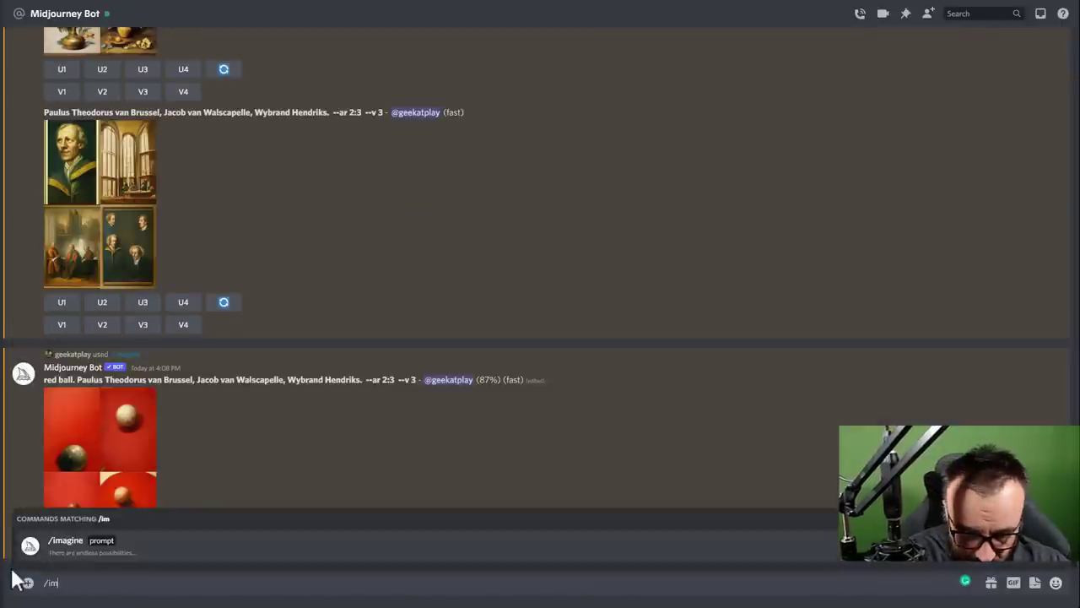
key("Tab")
key("ctrl+v")
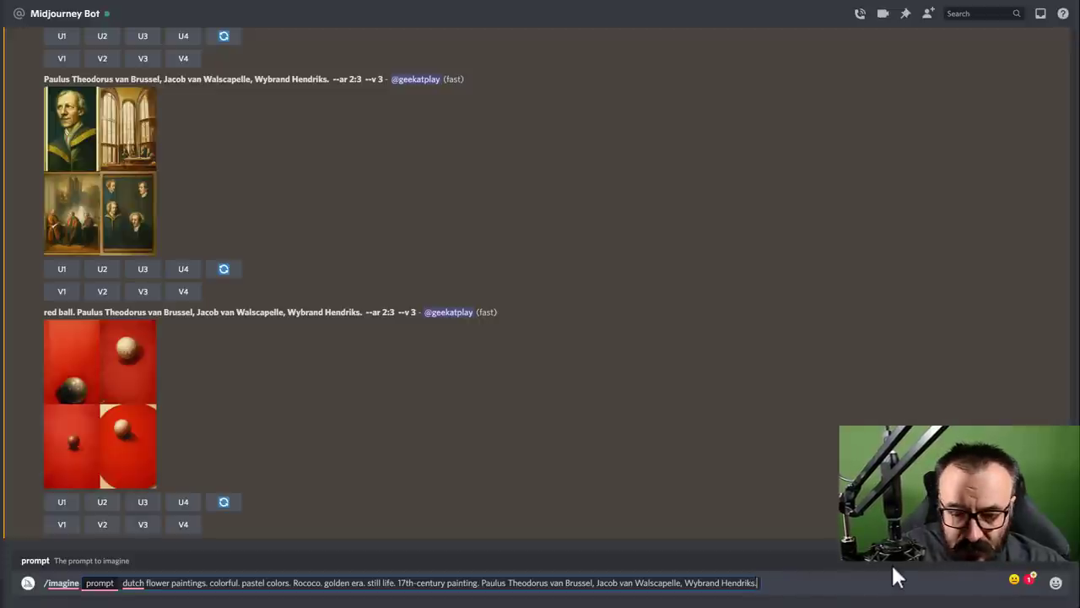
key("ctrl+v")
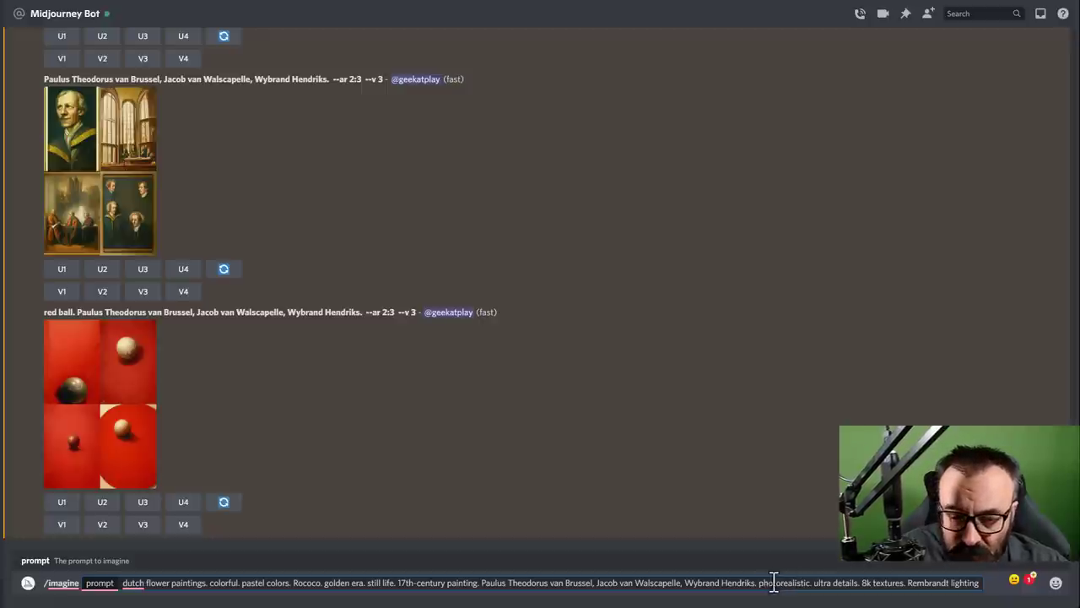
- Review the drafted prompt's subject, style, painter and rendering terms section by section, and view the red ball grid enlarged
mouse_move(153, 586)
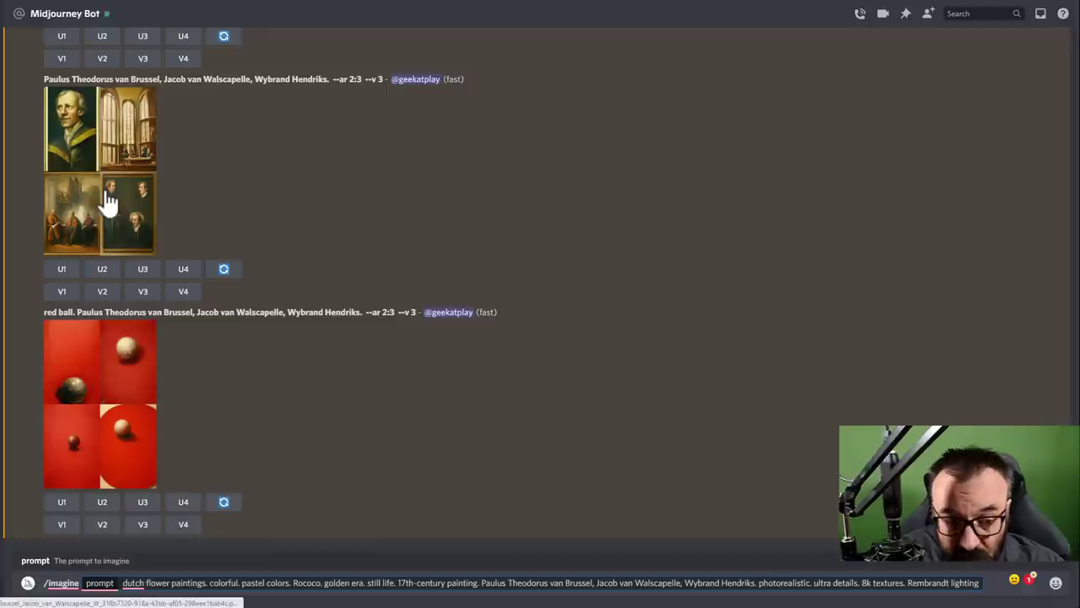
double_click(213, 583)
left_click_drag(244, 589, 322, 583)
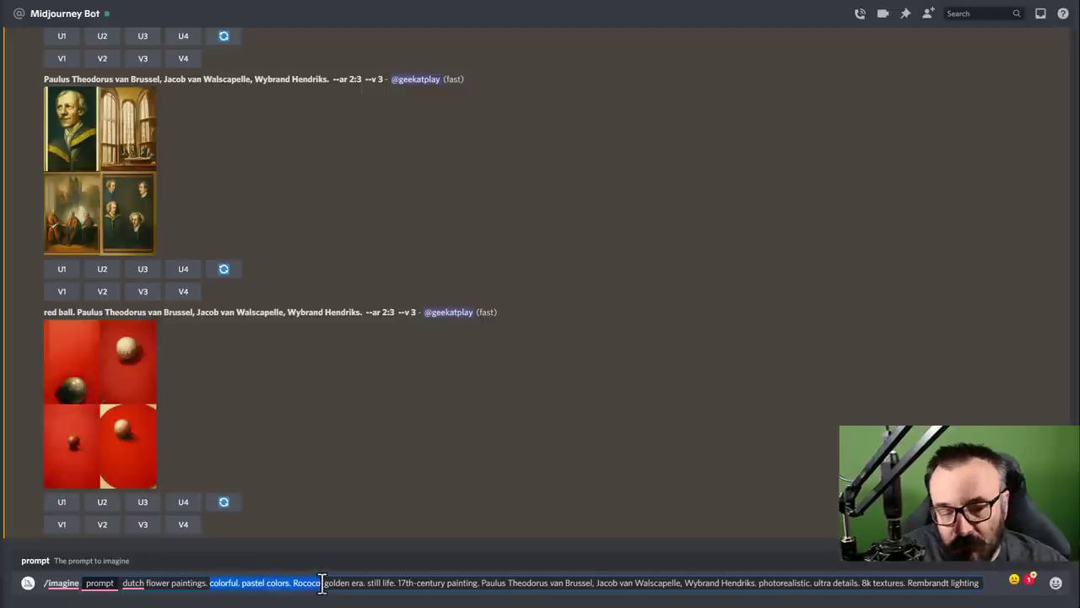
left_click(321, 582)
left_click_drag(321, 583, 401, 585)
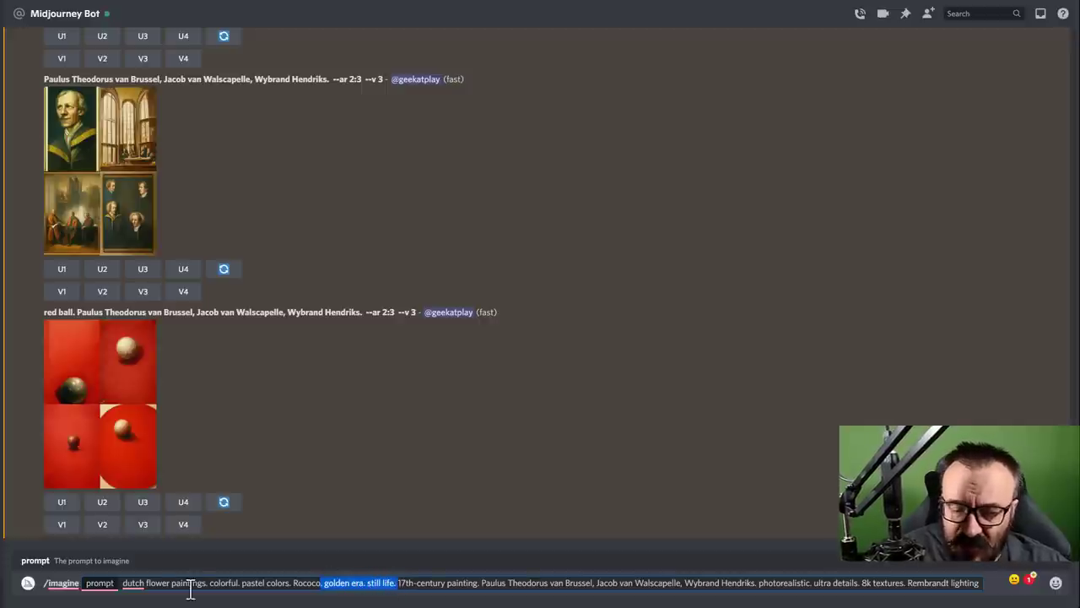
left_click(374, 584)
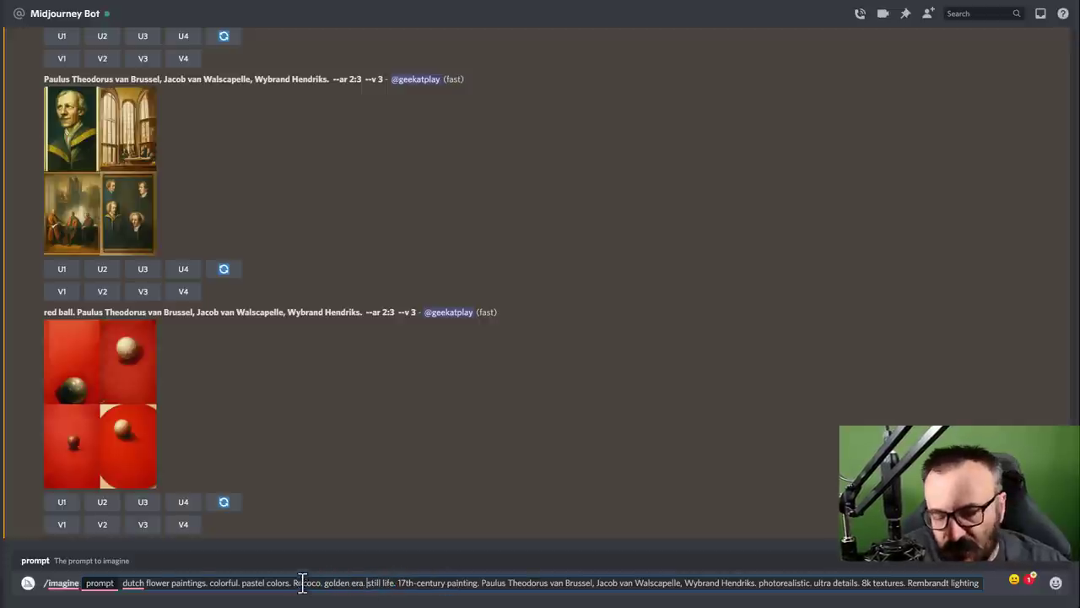
left_click_drag(481, 585, 398, 585)
left_click(484, 585)
left_click_drag(485, 585, 927, 582)
left_click(817, 585)
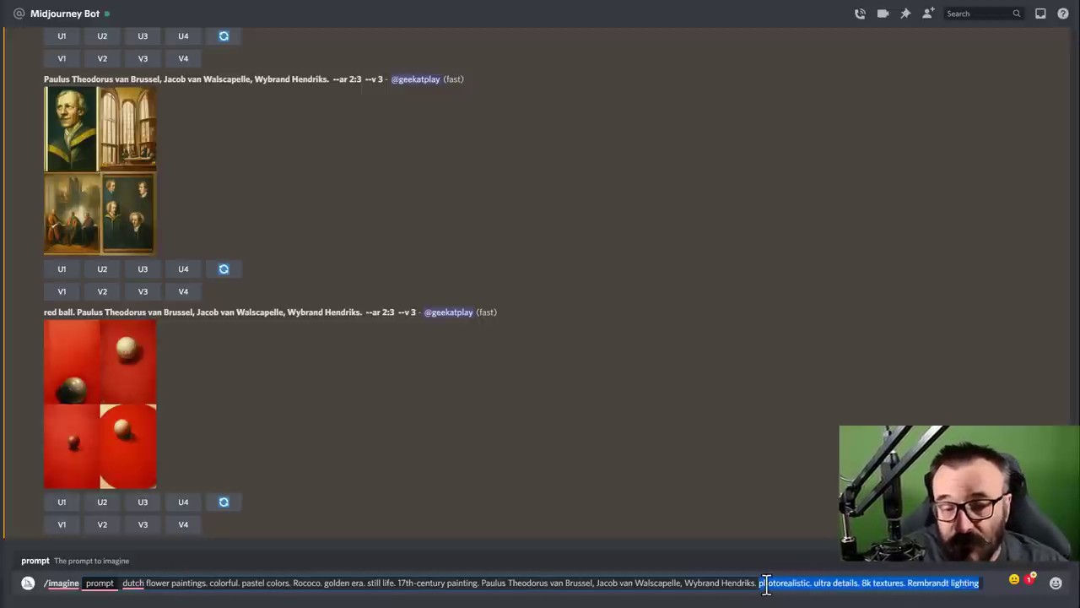
left_click(983, 585)
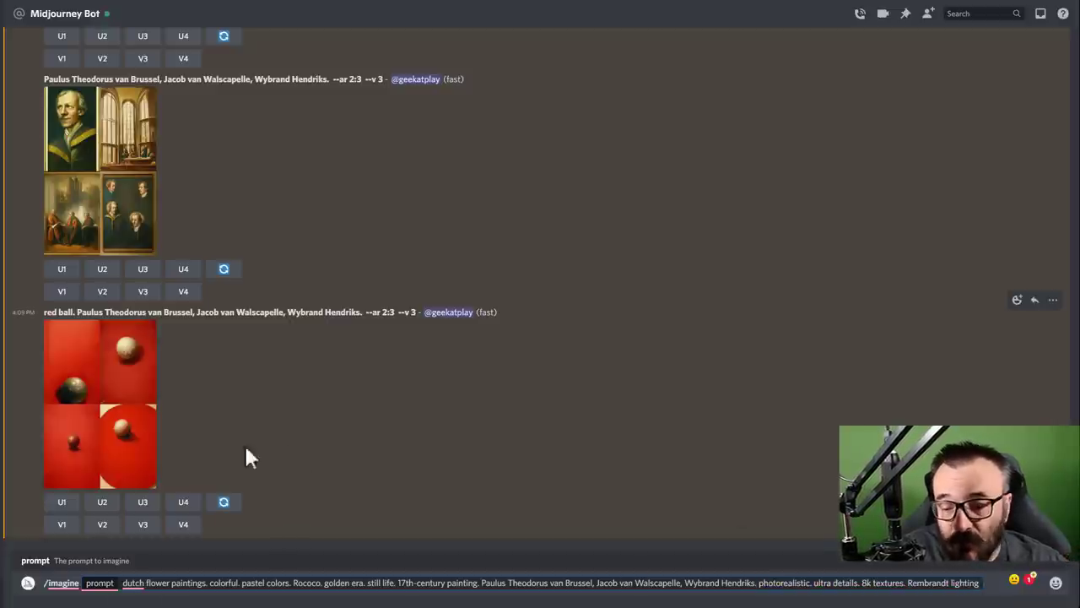
left_click(131, 388)
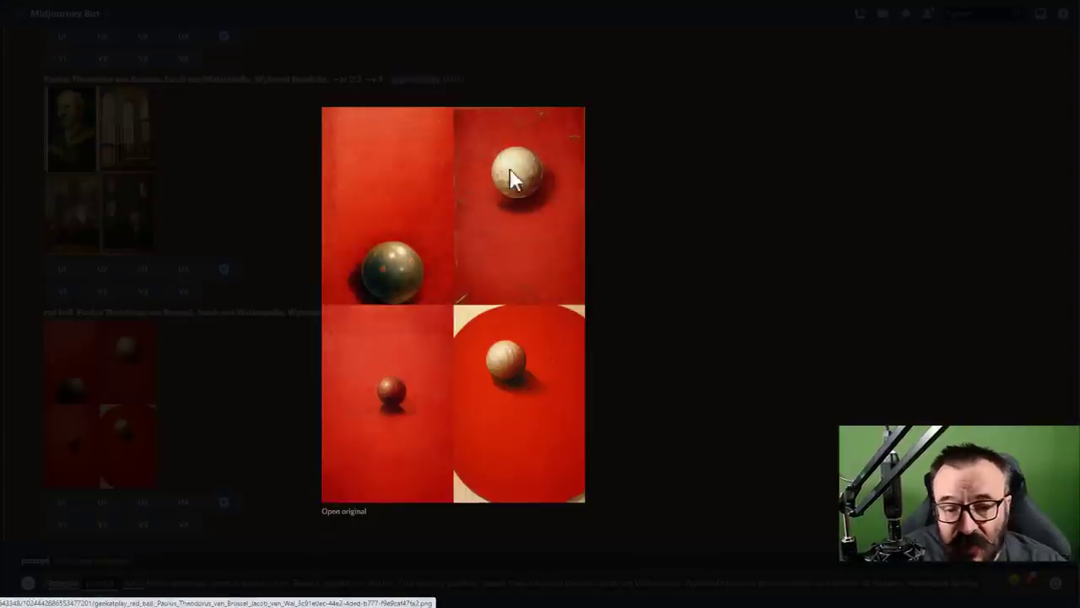
left_click(769, 399)
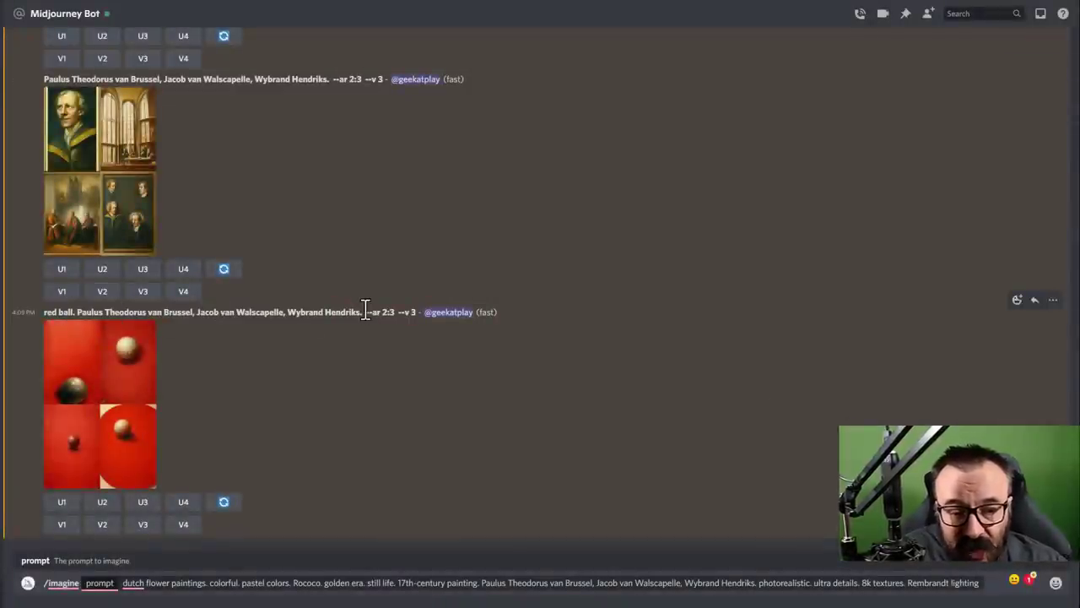
- Append "--ar 2:3 --no border --no frame" to the drafted Dutch flower prompt and submit it
left_click(983, 584)
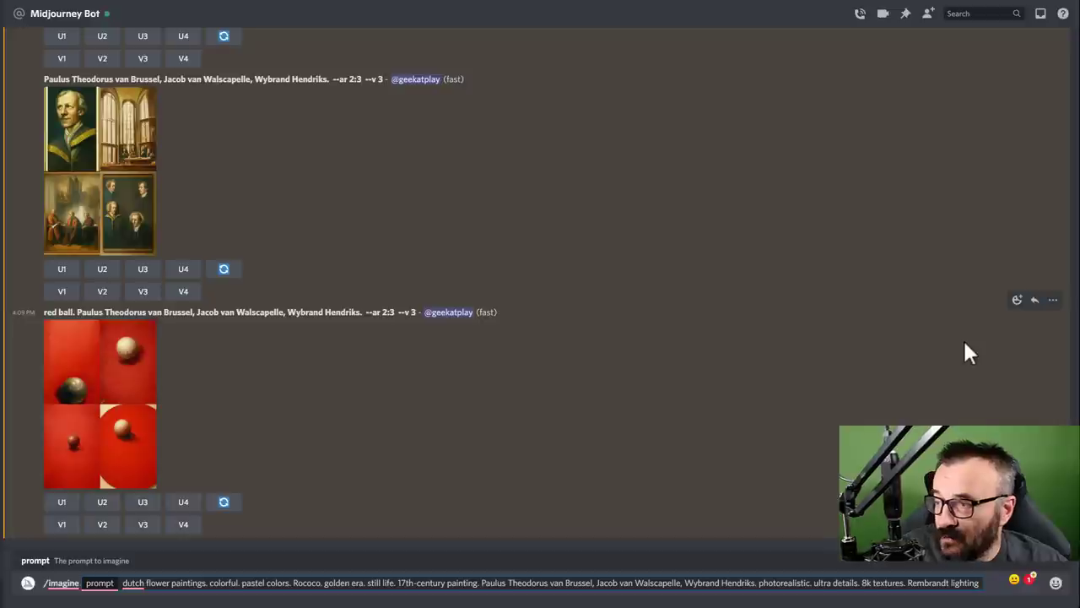
type("--ar 2:3 --no")
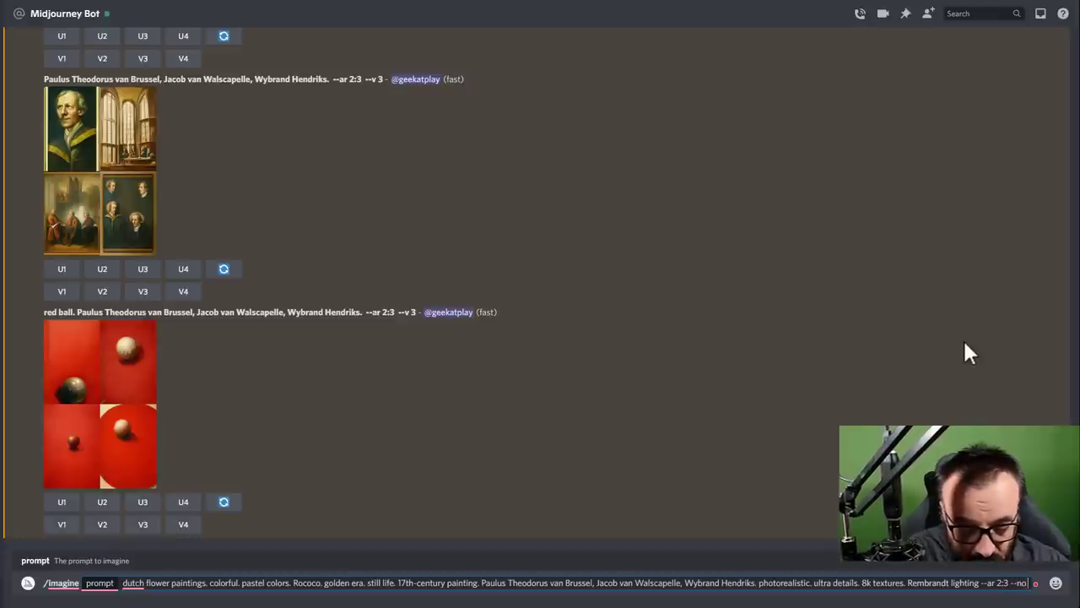
type("border ")
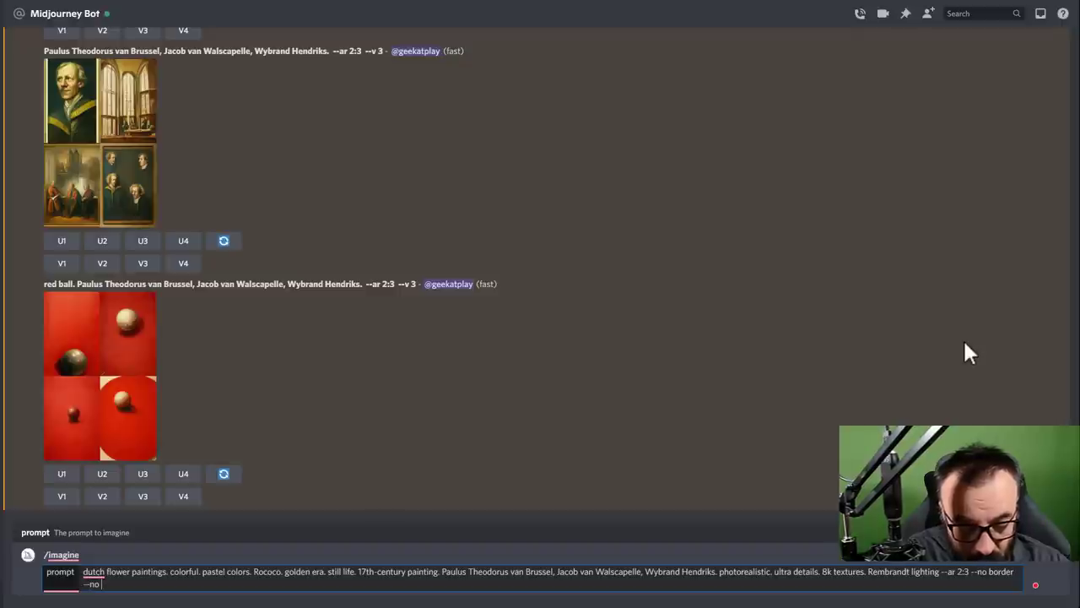
type("--no frame")
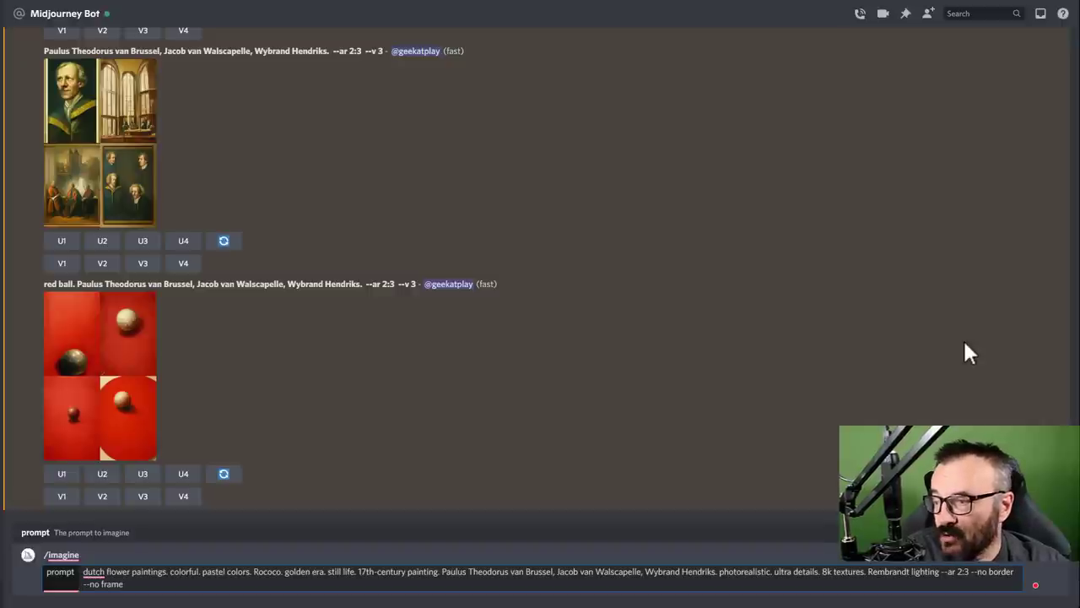
key("Return")
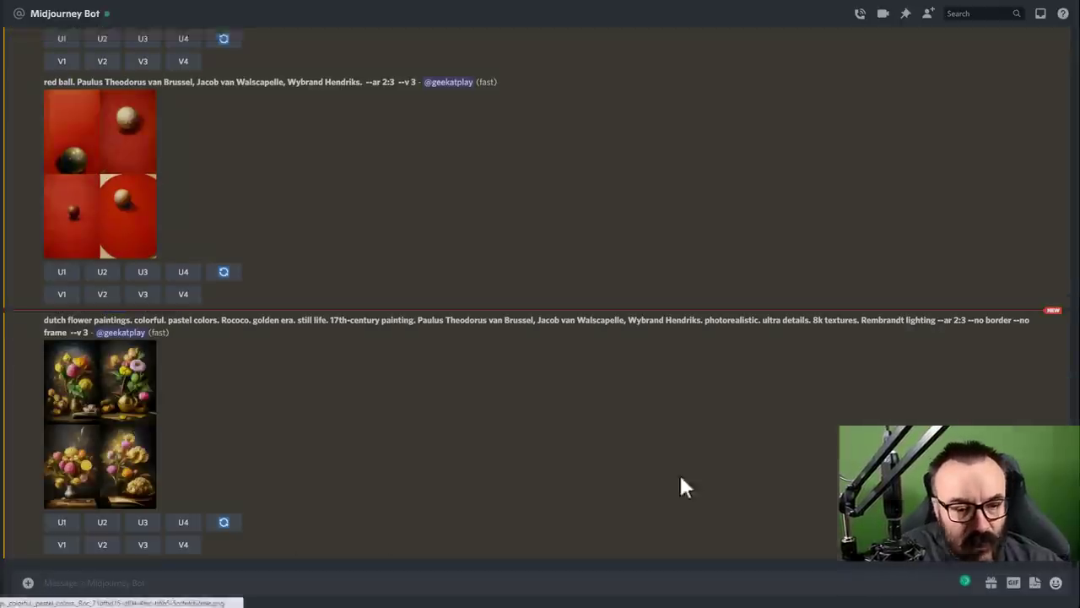
- Inspect the new Dutch flower grid enlarged, and upscale its first and second images
left_click(100, 424)
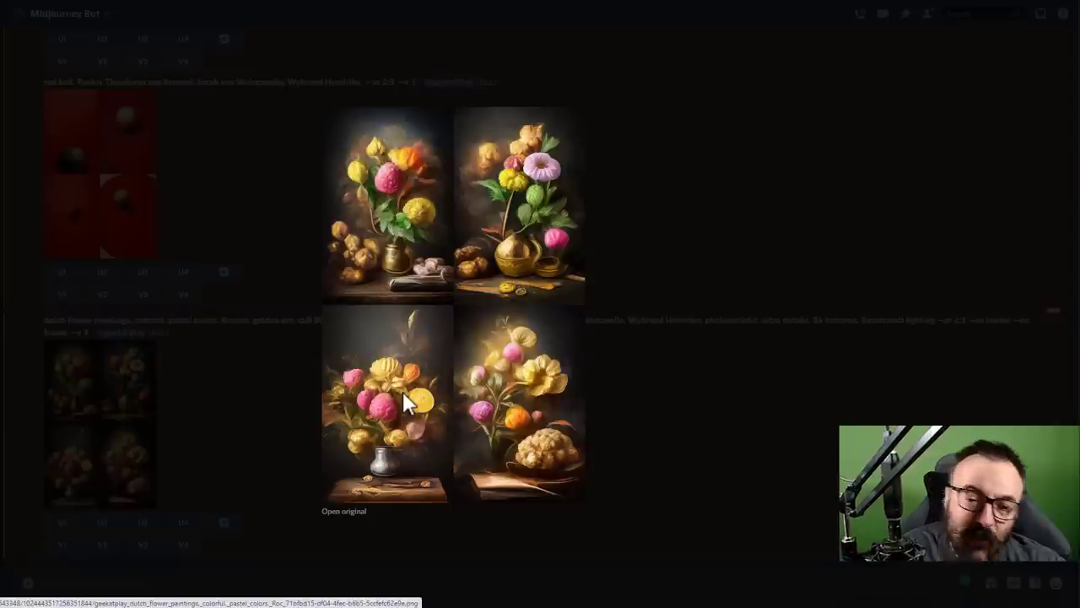
left_click(731, 401)
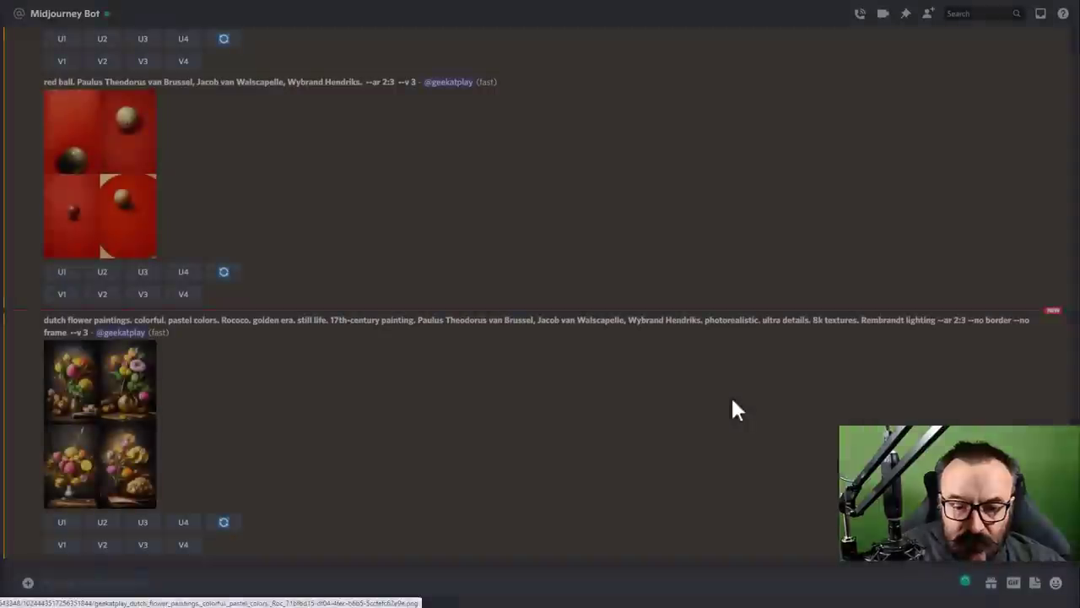
left_click(103, 422)
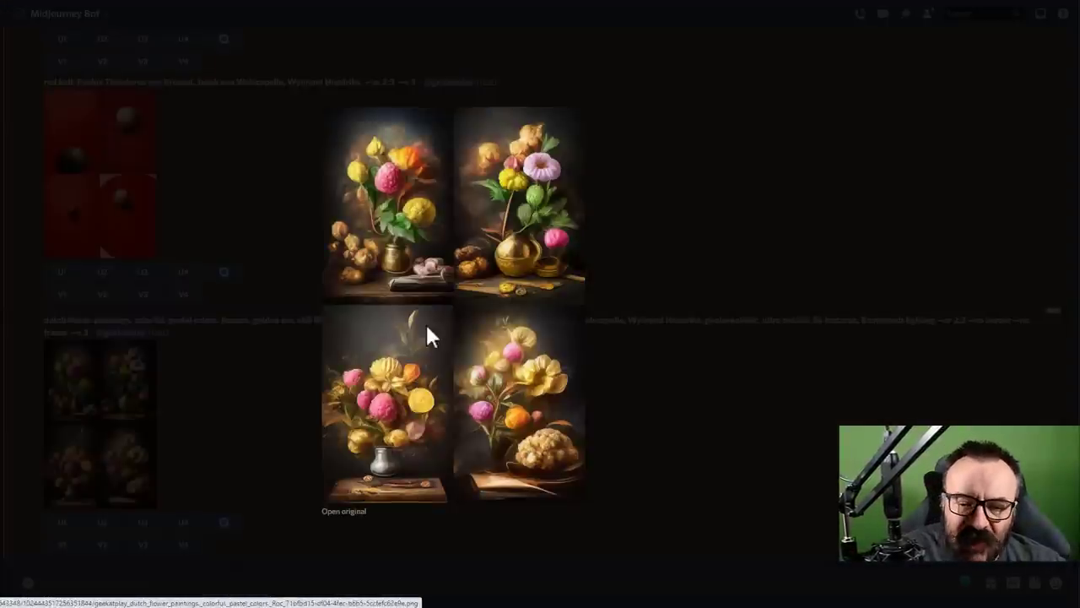
left_click(705, 400)
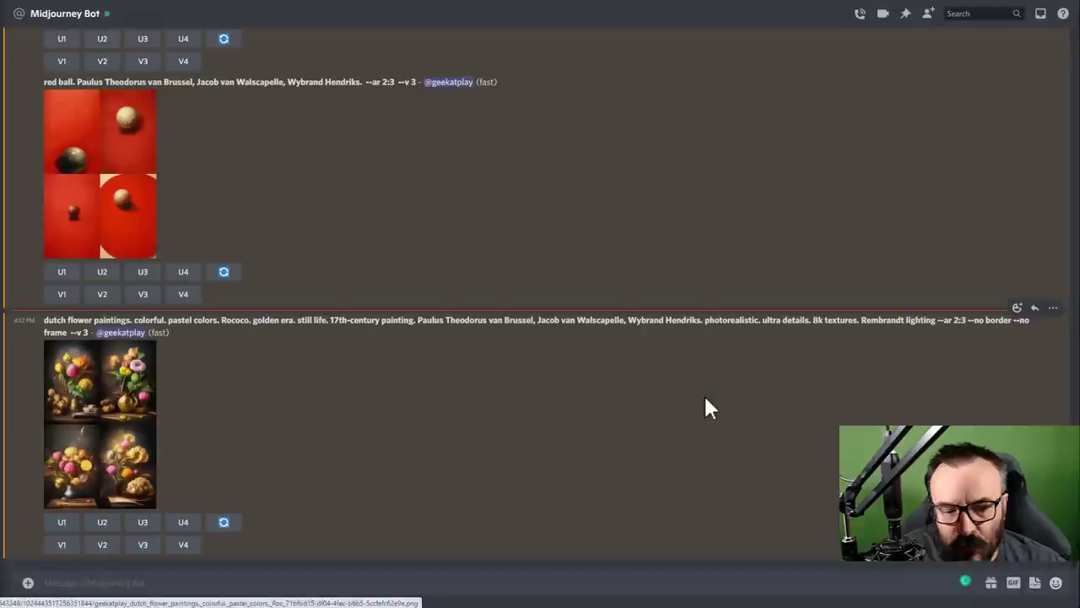
left_click(91, 399)
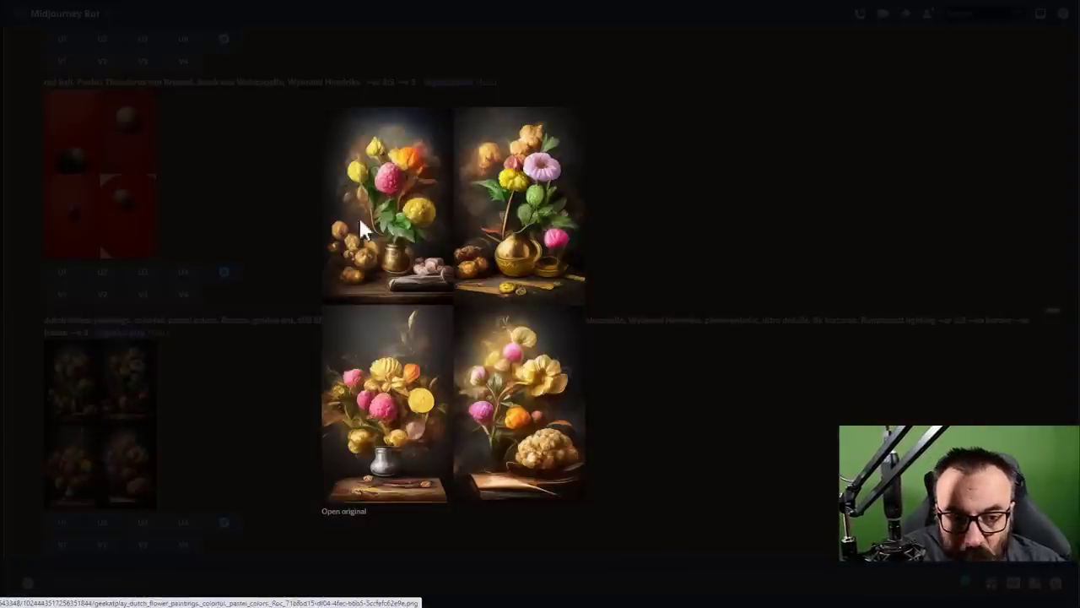
left_click(722, 432)
left_click(61, 523)
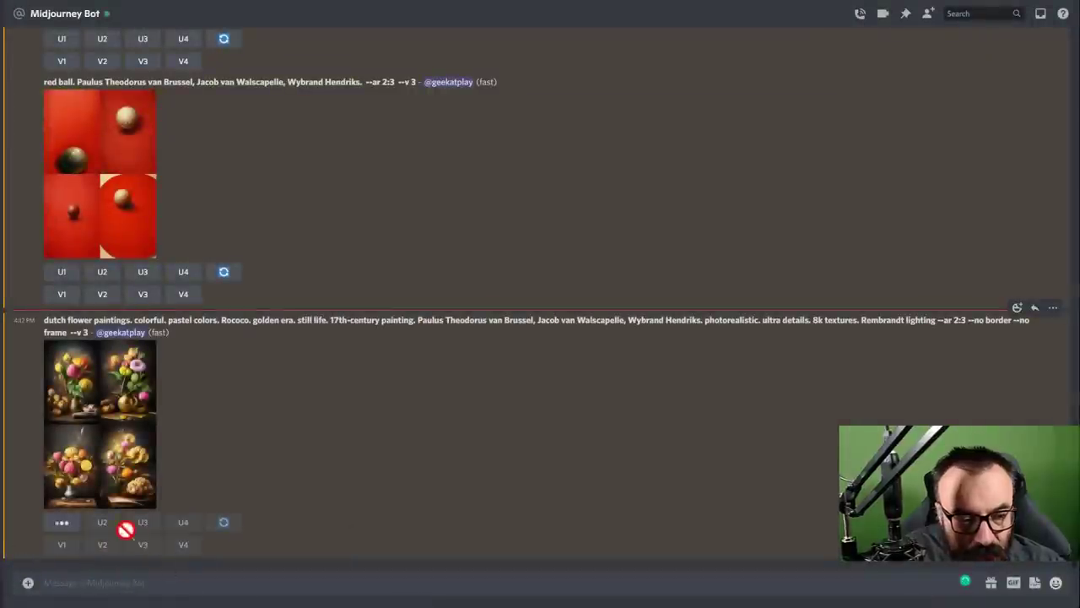
left_click(102, 460)
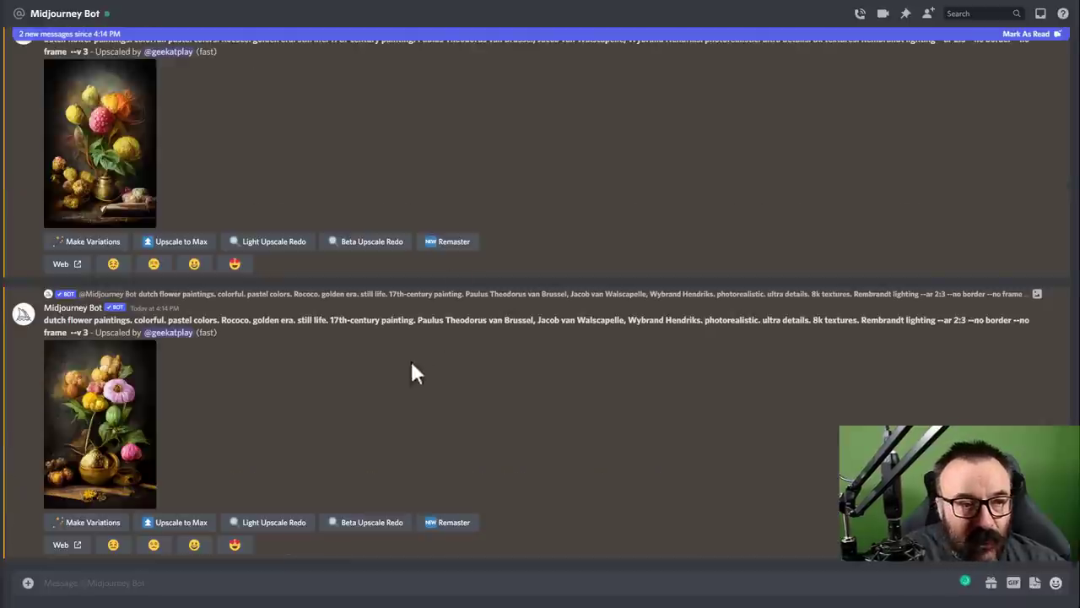
- View both upscaled flower paintings enlarged, and request a Remaster of each one
left_click(115, 144)
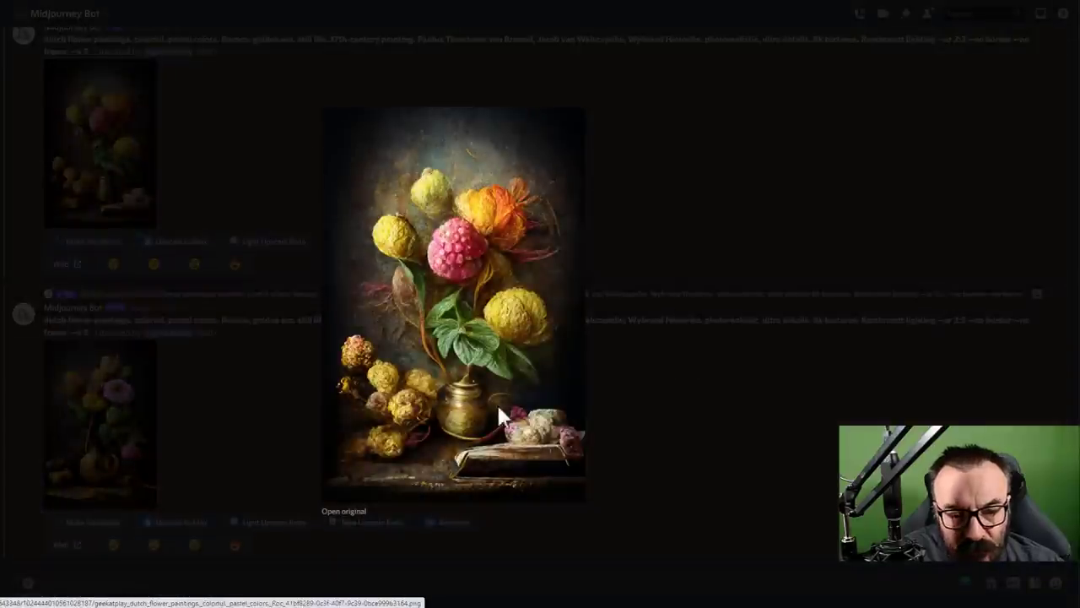
left_click(638, 144)
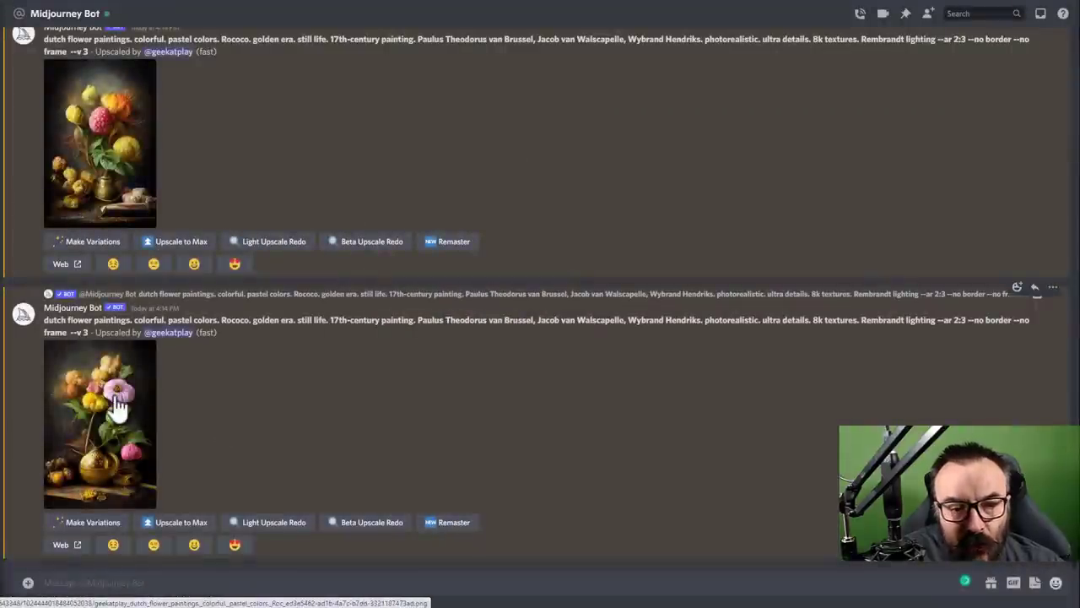
left_click(114, 401)
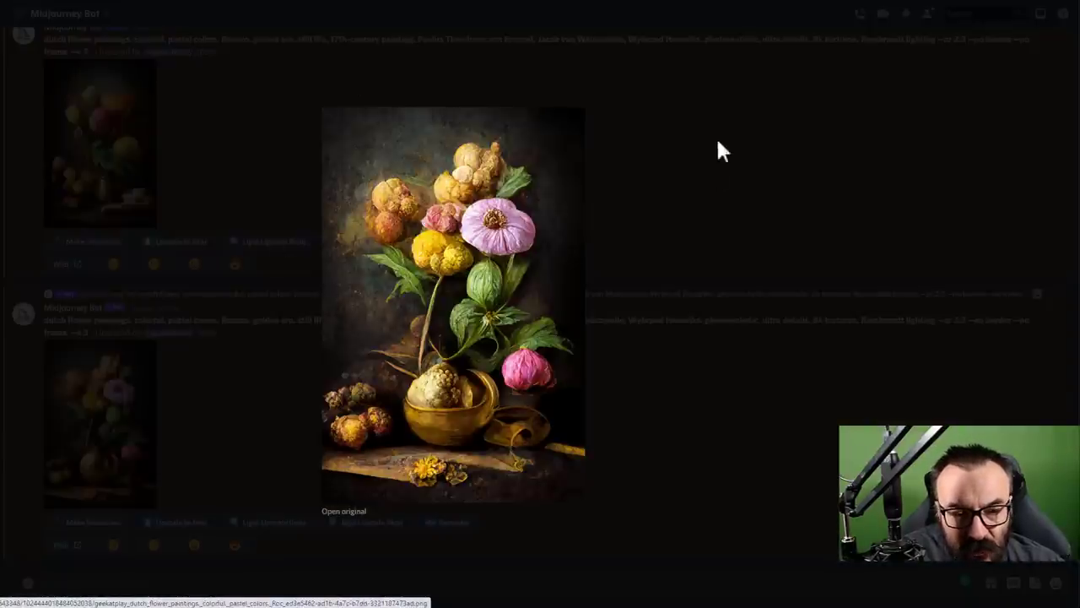
left_click(690, 211)
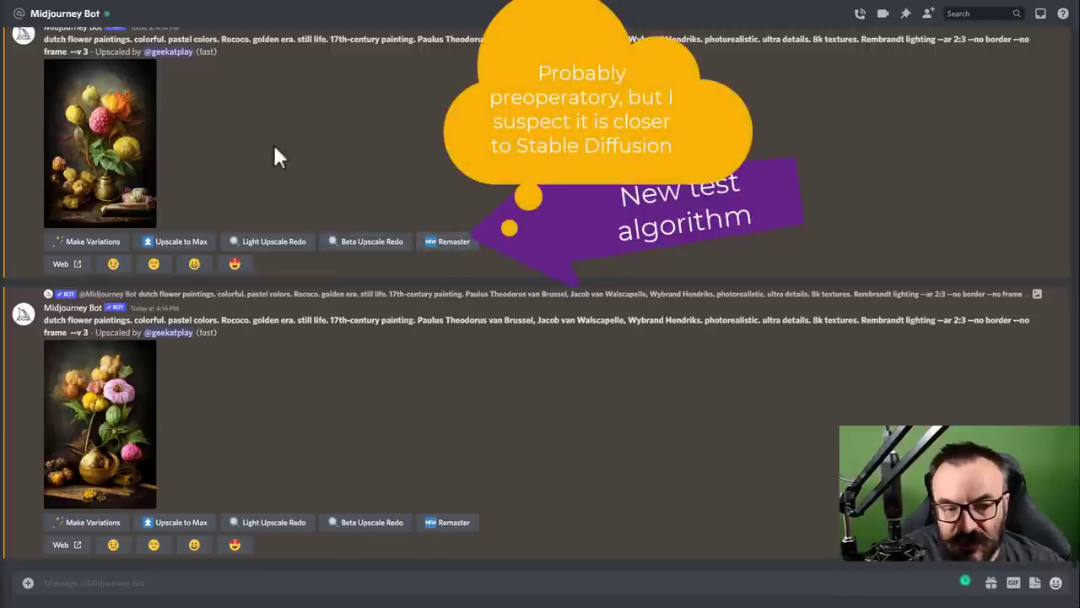
left_click(448, 244)
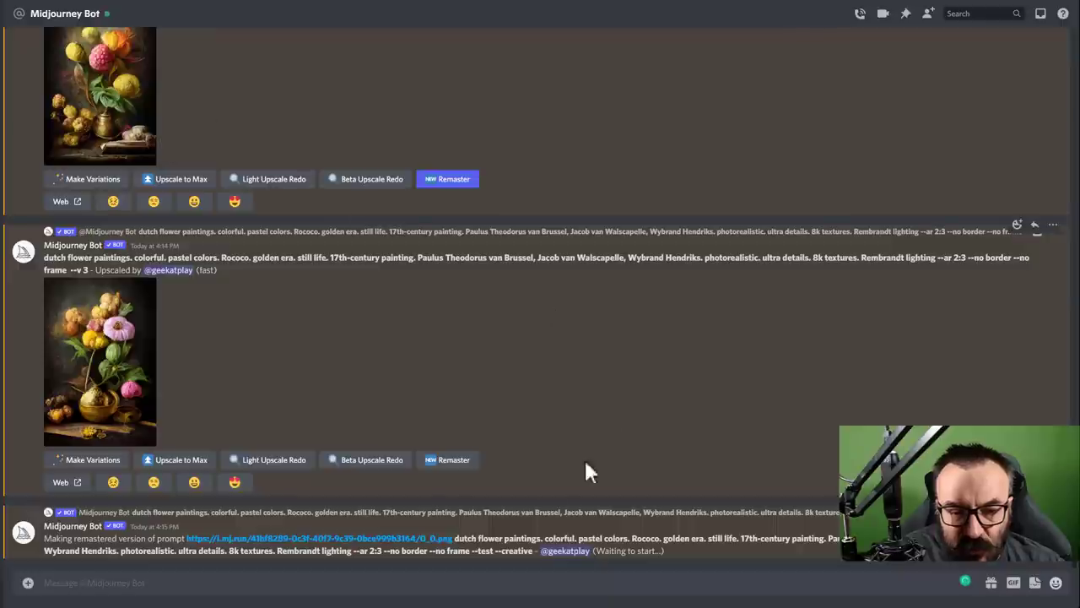
left_click(449, 467)
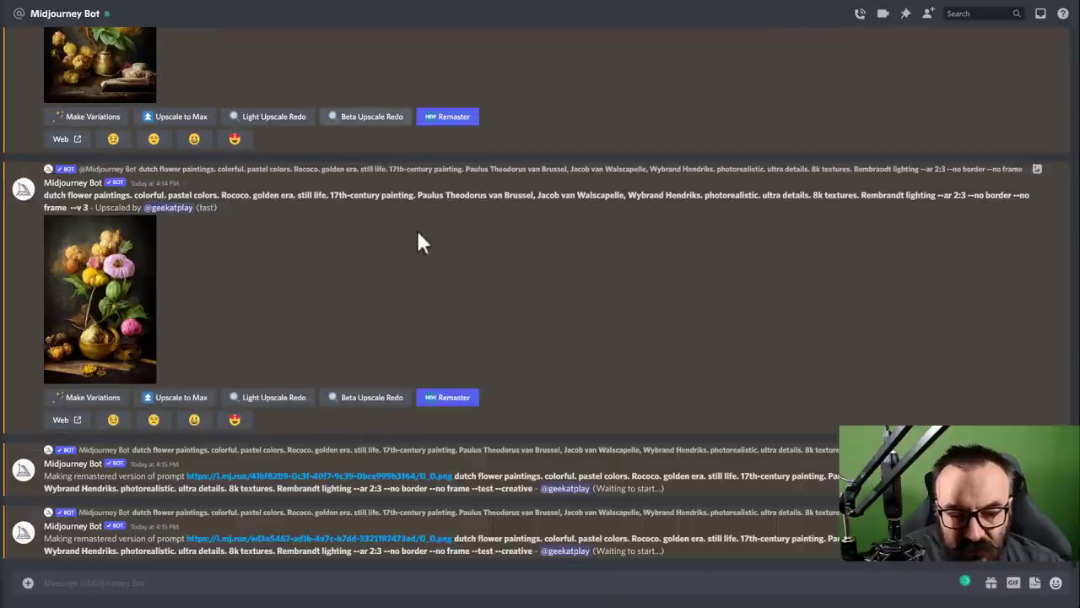
- Upscale the first painting, with the pink raspberry-like flower, to Max and view its existing upscale enlarged
scroll(380, 203, "up", 3)
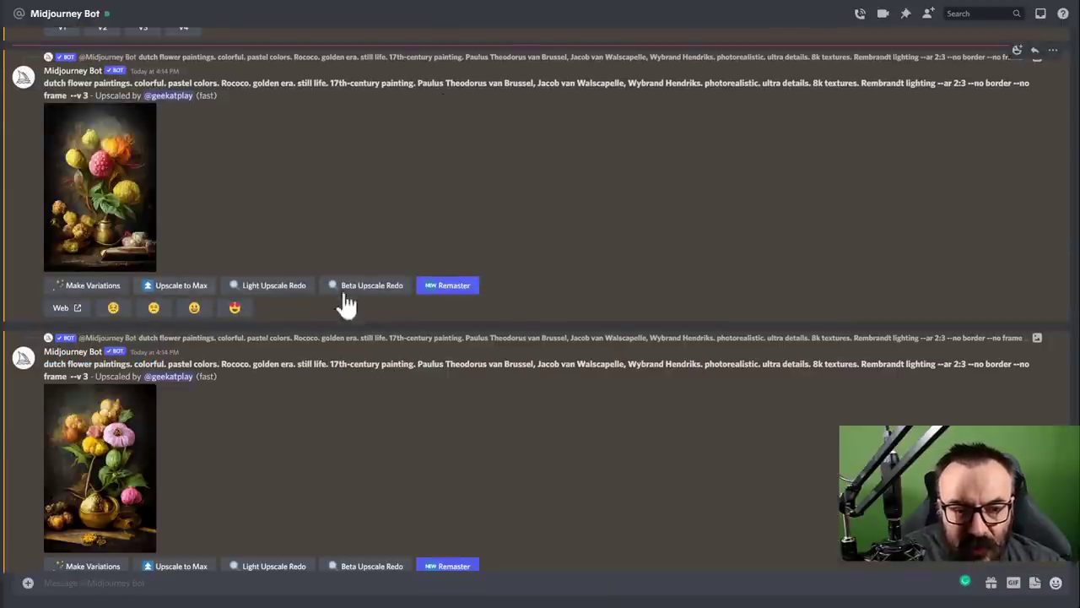
left_click(199, 282)
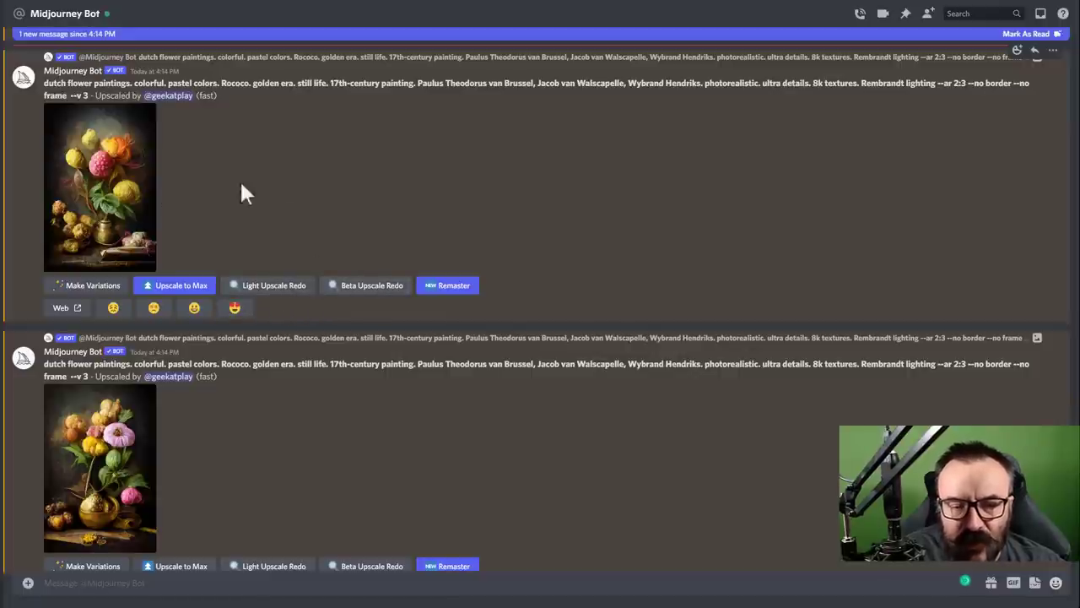
left_click(107, 187)
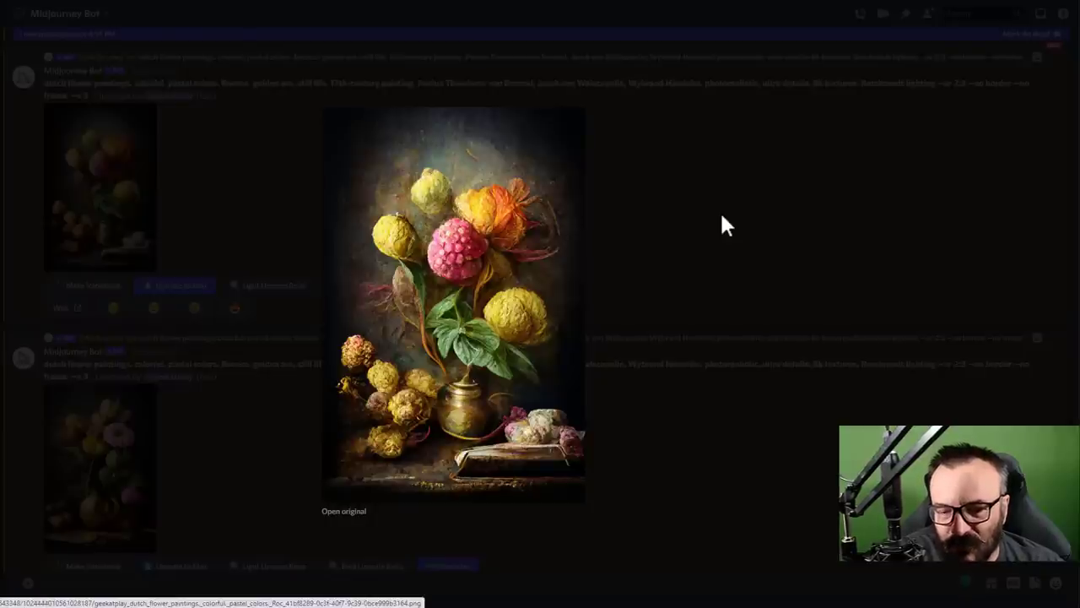
left_click(663, 224)
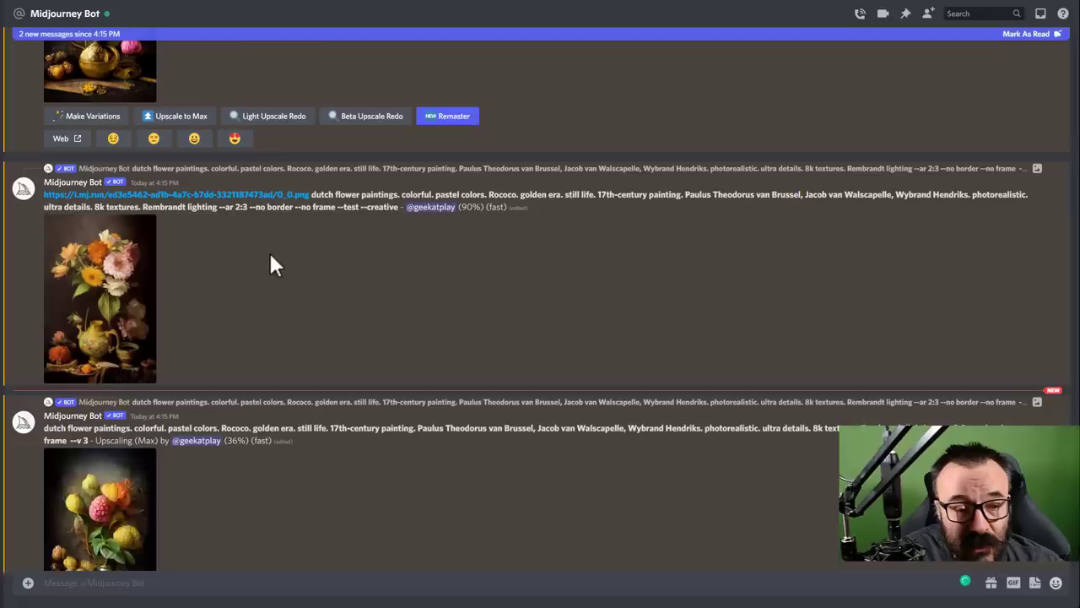
- Compare the two original upscaled paintings with their remastered versions made with --test --creative
scroll(266, 268, "up", 5)
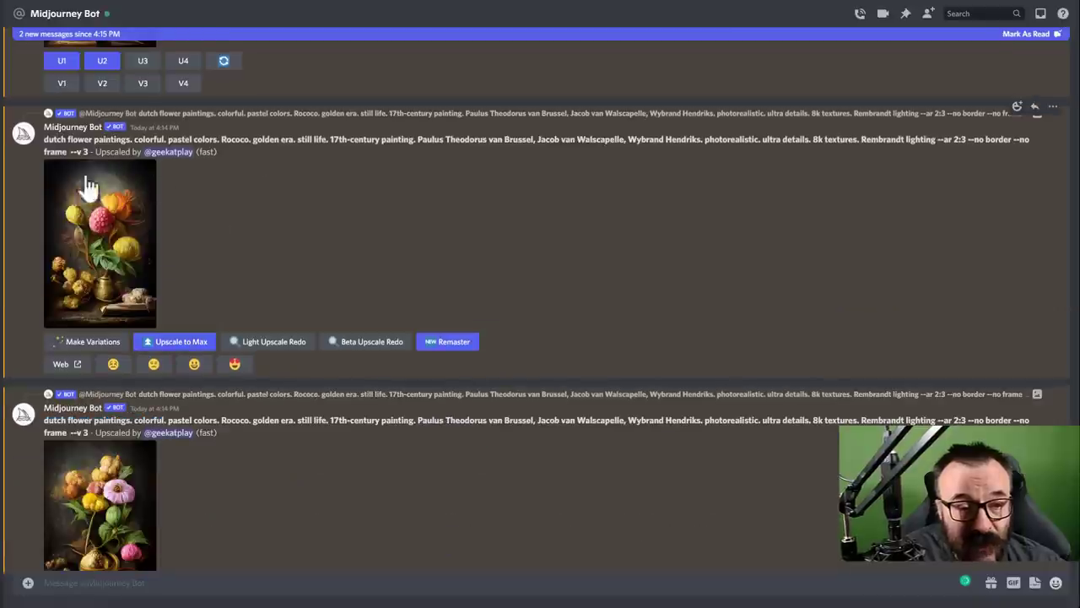
scroll(151, 361, "down", 5)
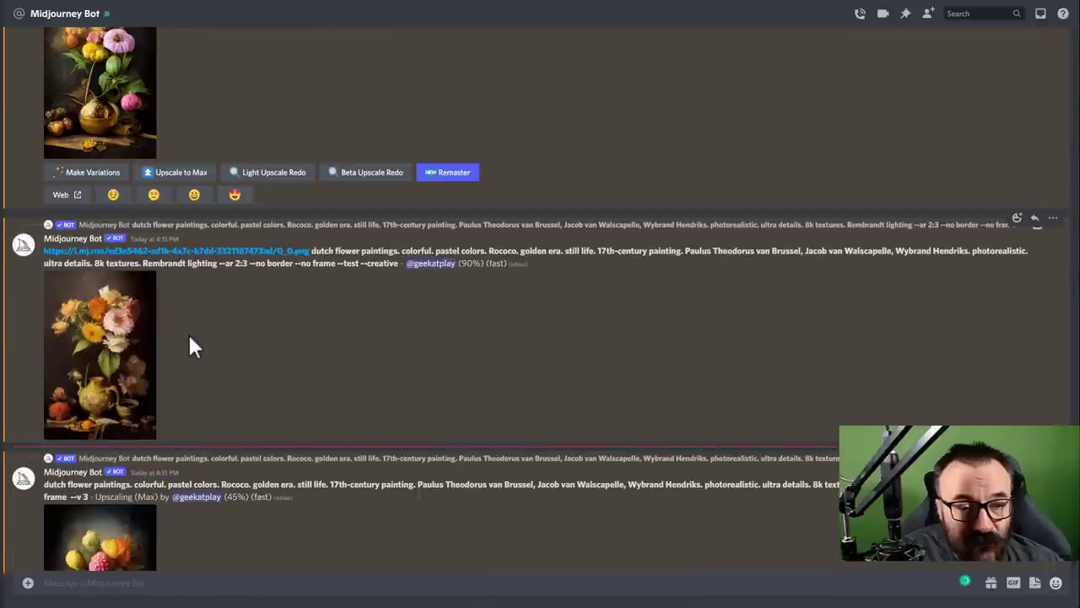
scroll(189, 345, "up", 2)
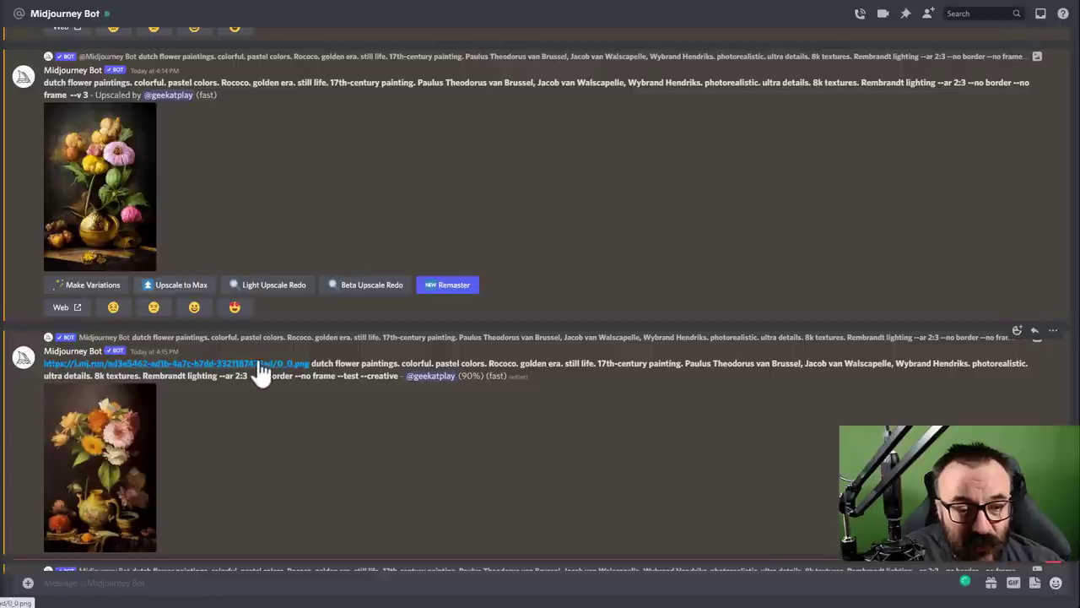
scroll(208, 409, "down", 4)
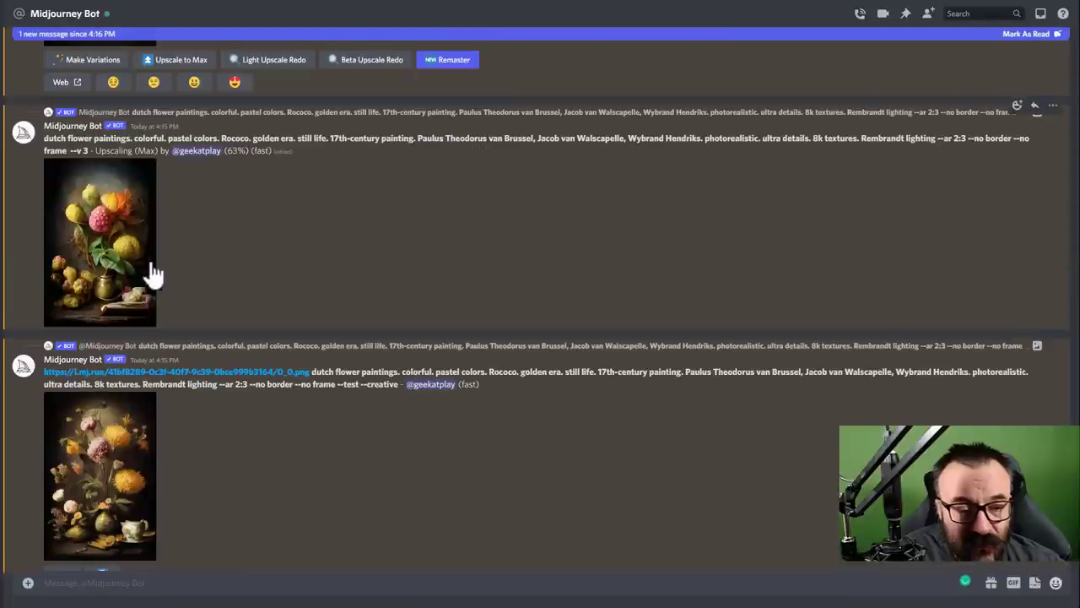
scroll(218, 290, "up", 2)
scroll(218, 290, "up", 5)
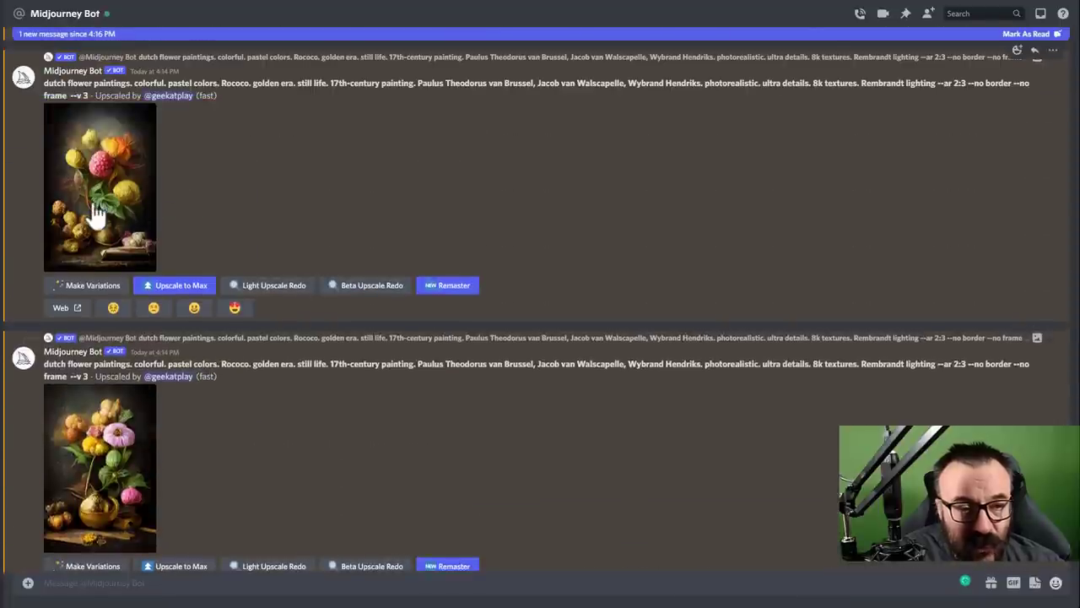
scroll(271, 353, "down", 6)
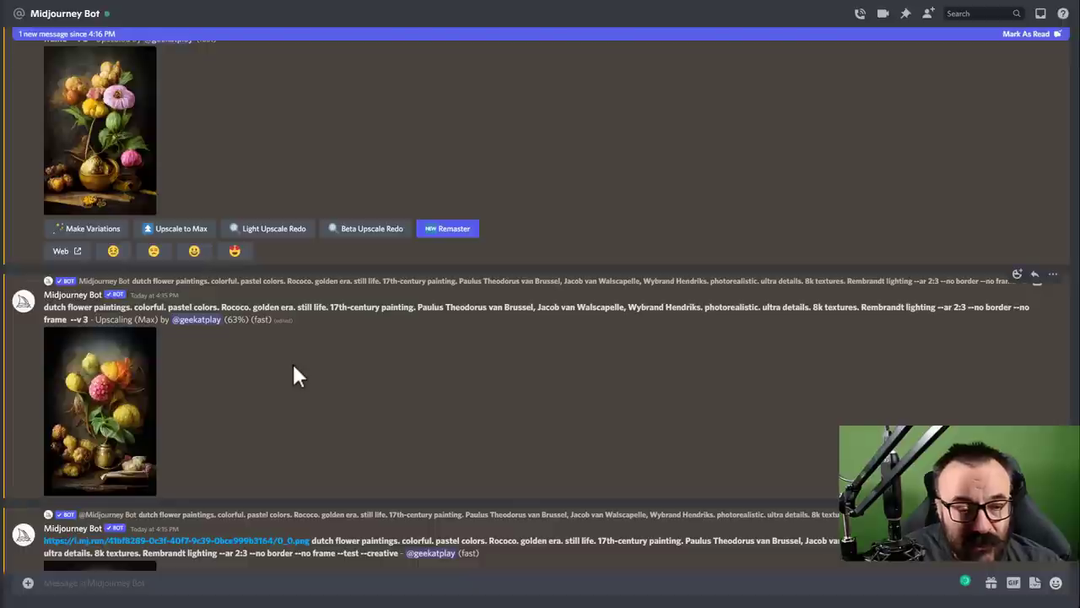
scroll(287, 346, "down", 4)
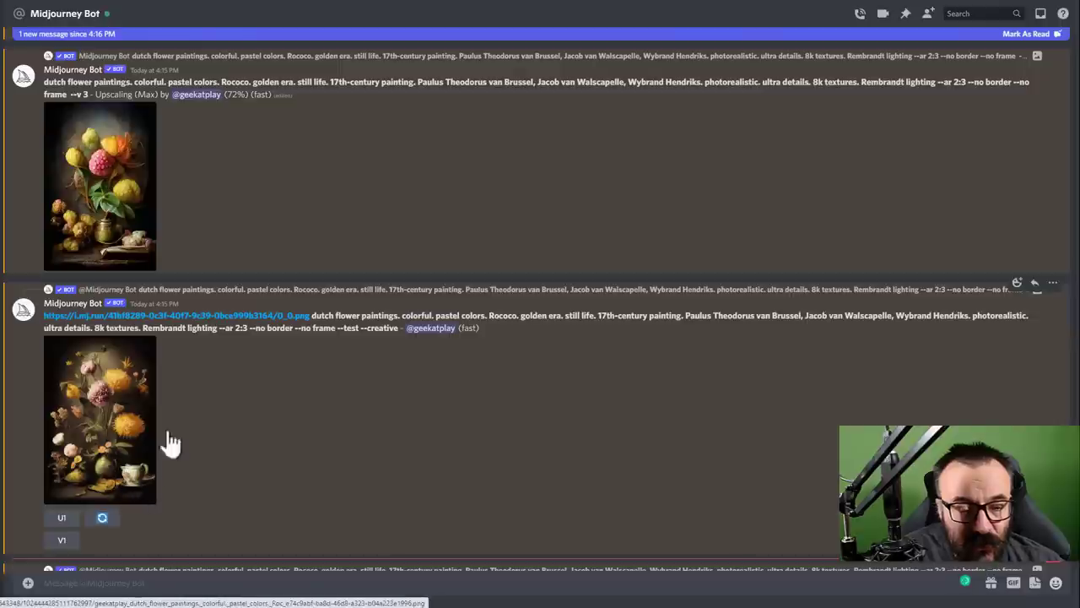
scroll(202, 350, "up", 4)
- View the first painting and its remastered version with the teacup enlarged, and upscale the remastered version
left_click(108, 239)
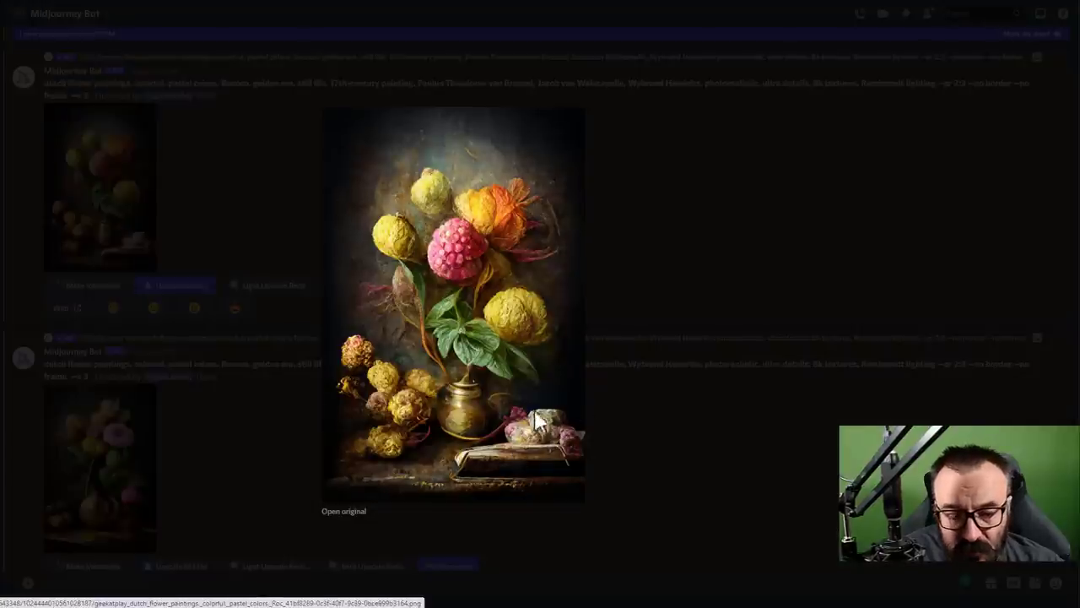
left_click(686, 448)
scroll(158, 388, "down", 5)
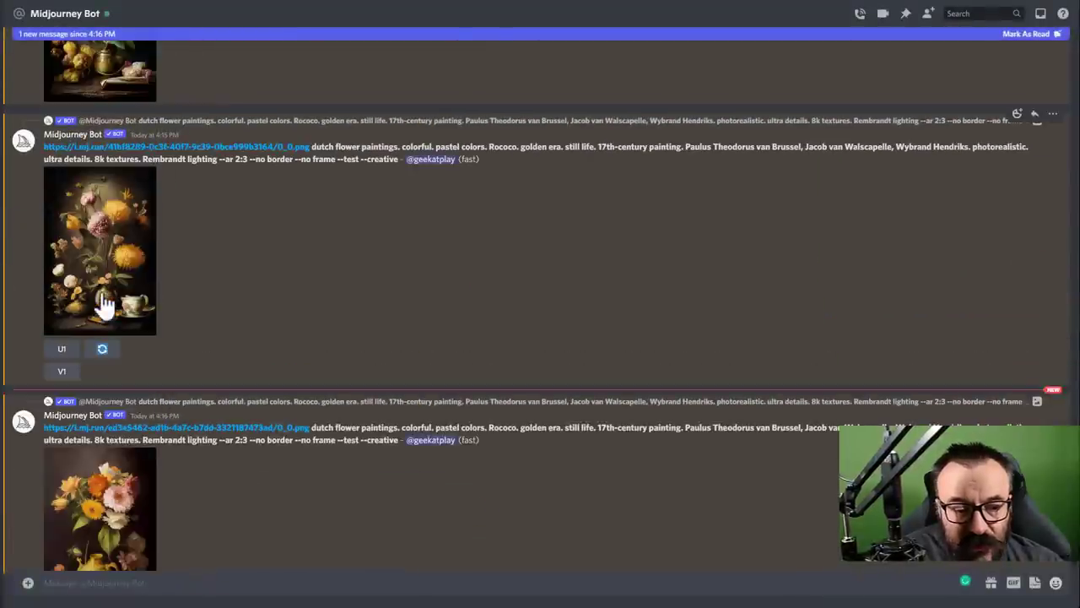
left_click(103, 306)
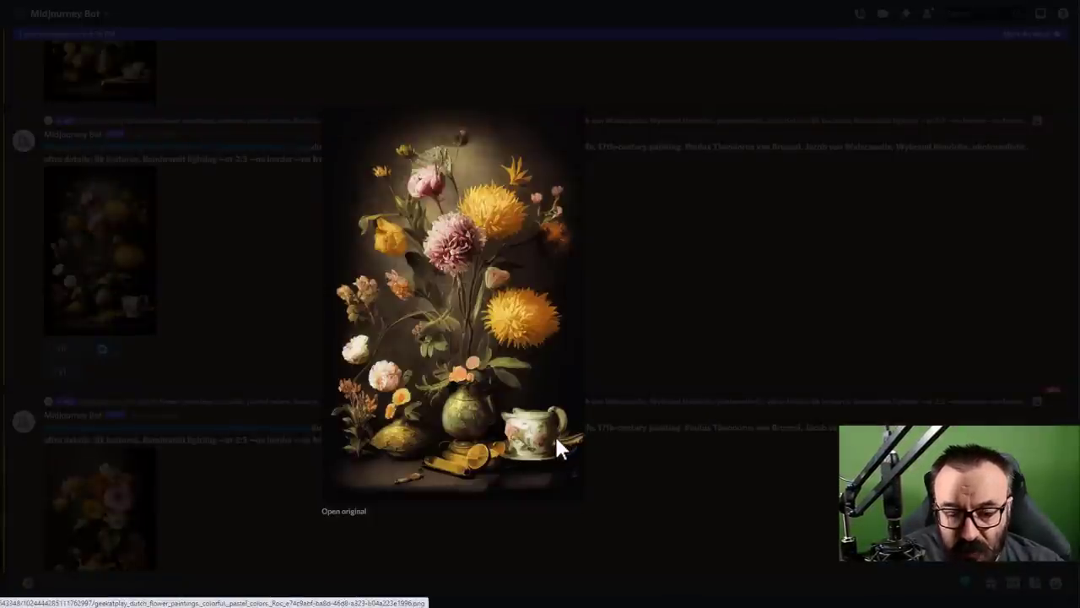
left_click(675, 335)
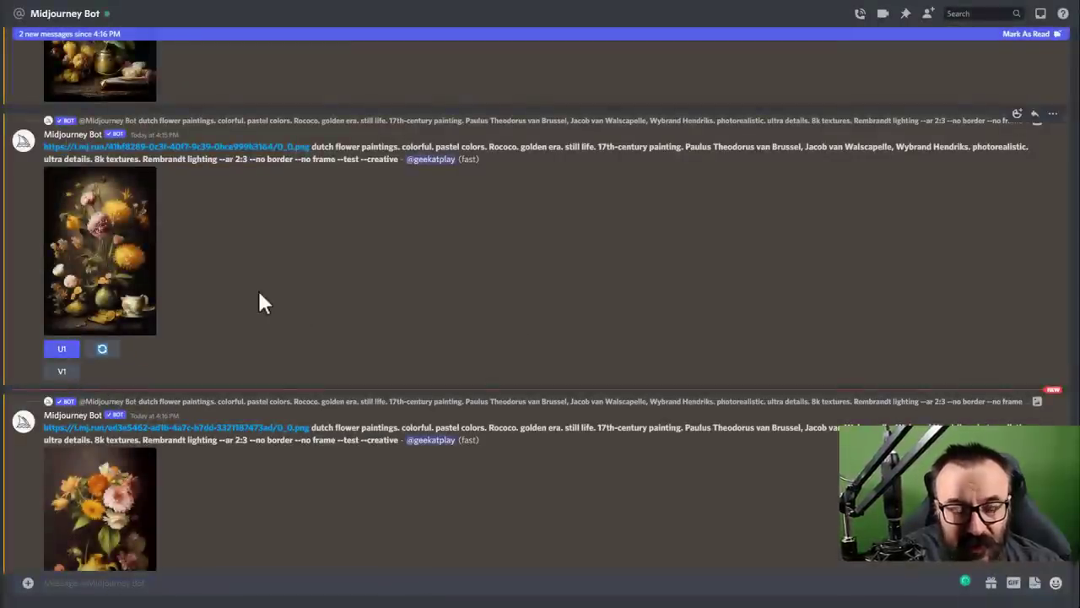
- View the second original painting enlarged, upscale its remastered version with the yellow teapot, and view that version enlarged
scroll(304, 301, "down", 2)
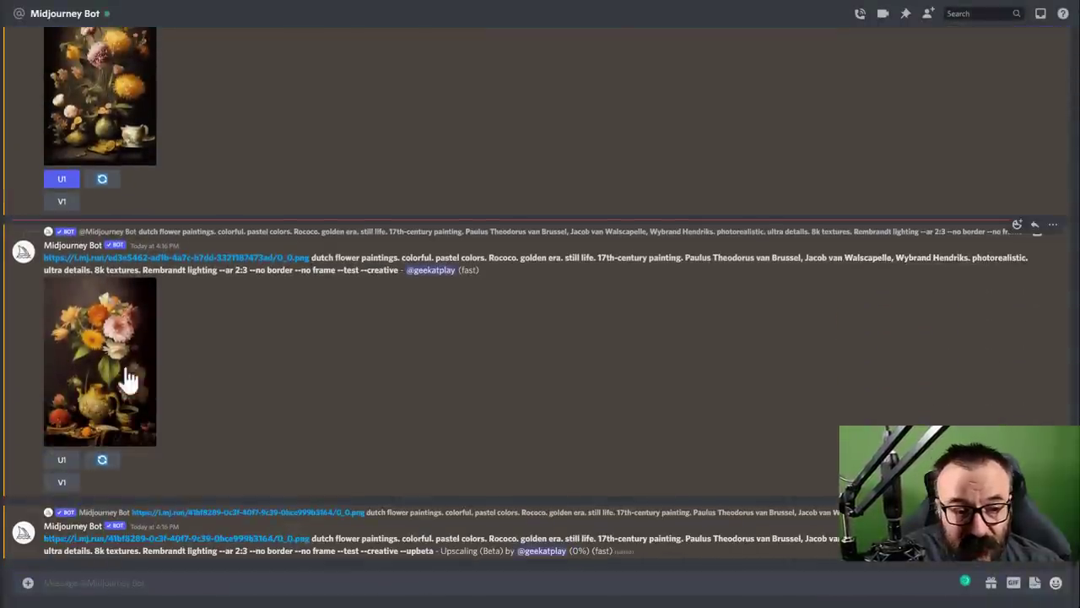
scroll(172, 354, "up", 5)
scroll(88, 204, "up", 3)
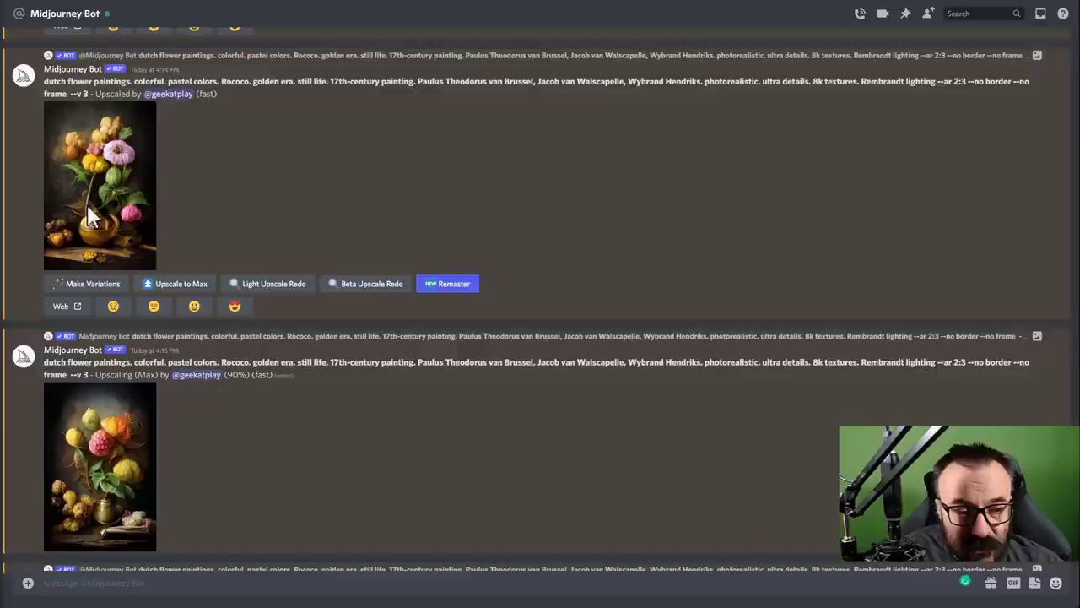
left_click(97, 247)
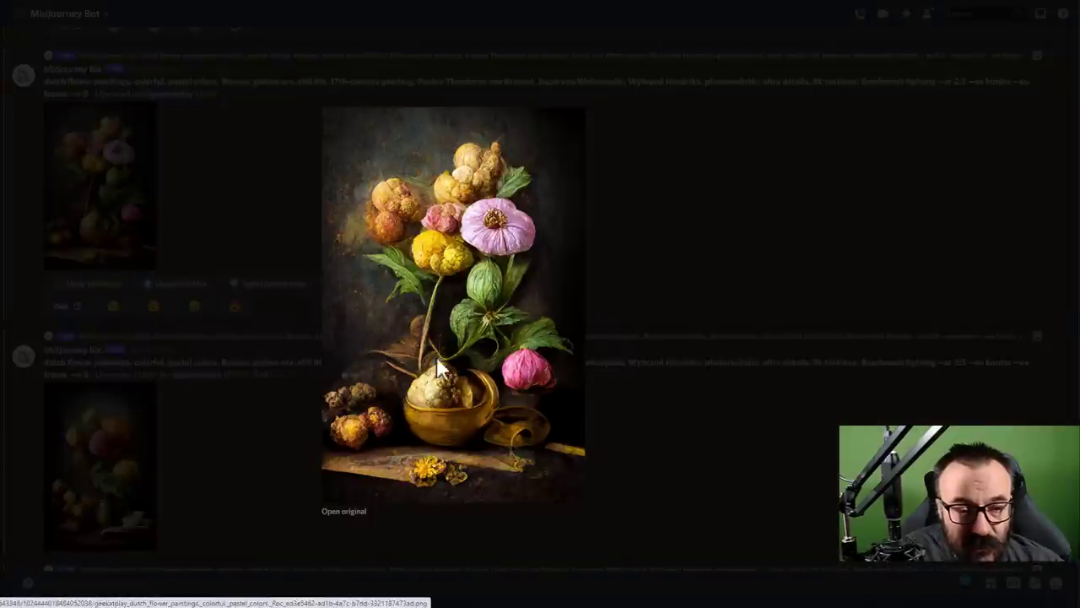
left_click(688, 427)
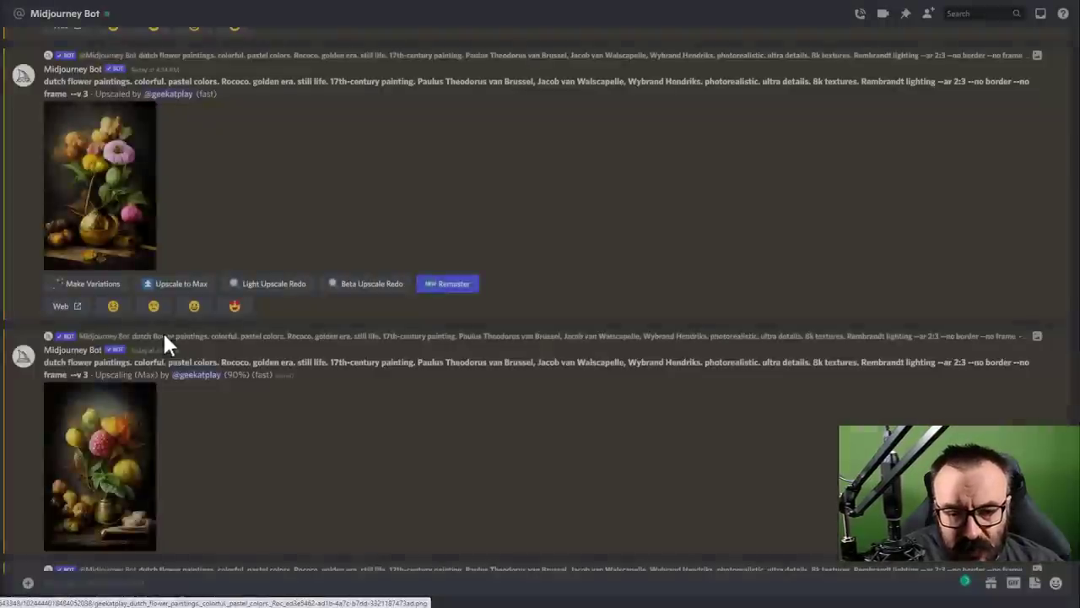
scroll(163, 342, "down", 8)
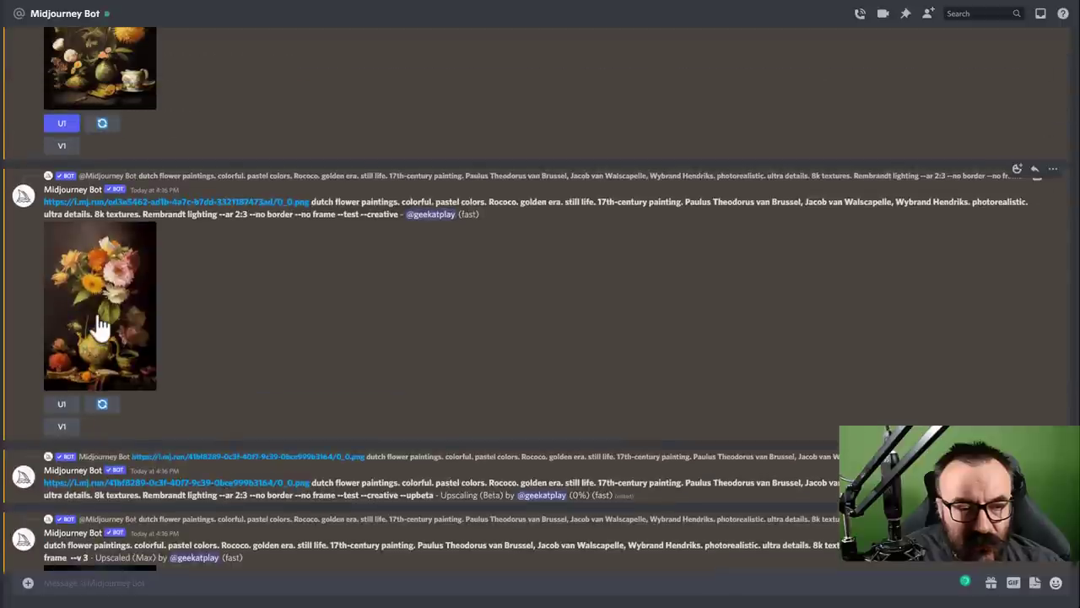
left_click(57, 393)
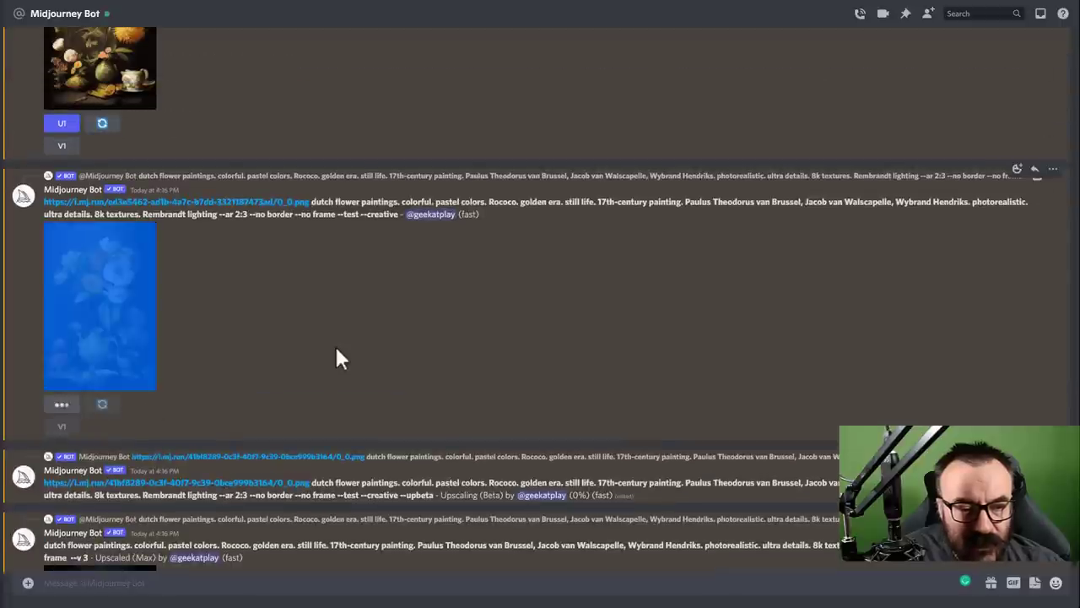
left_click(128, 309)
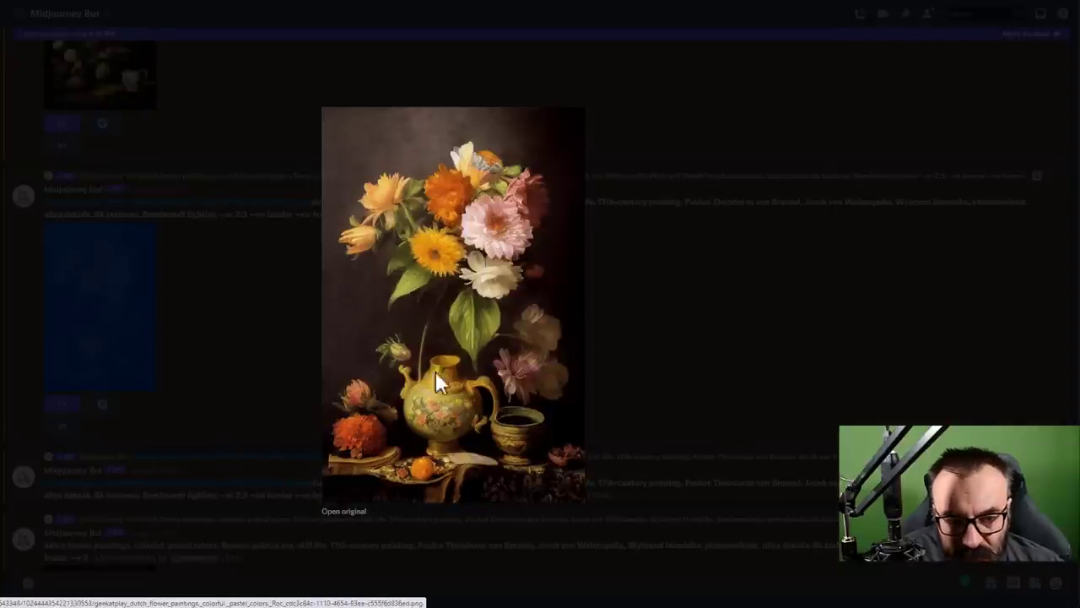
left_click(642, 352)
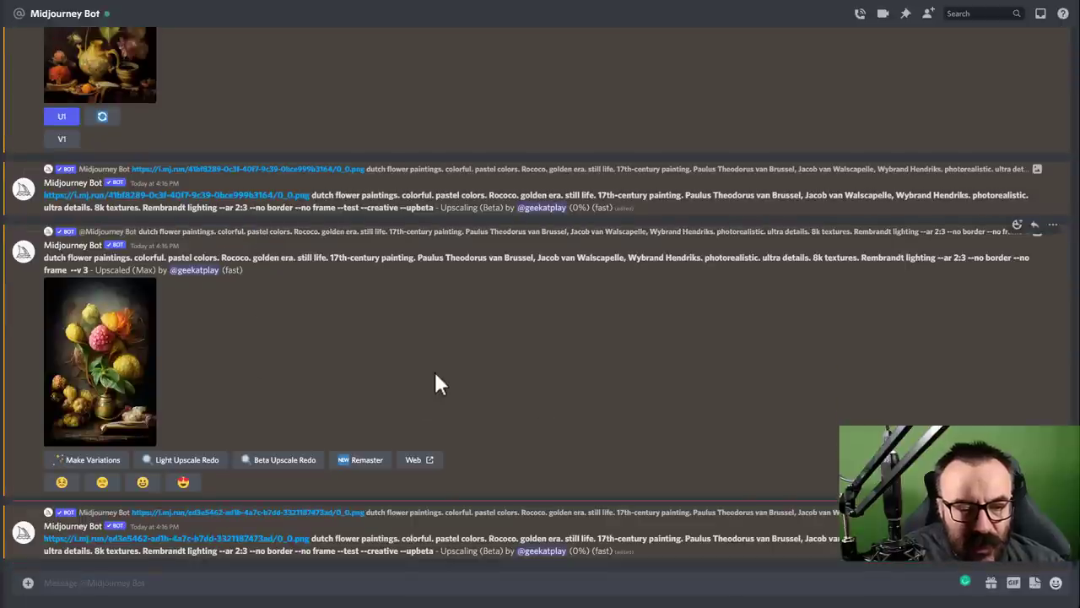
- View the Max upscale of the raspberry-like flower painting and the Beta upscale of the teacup painting enlarged
left_click(84, 355)
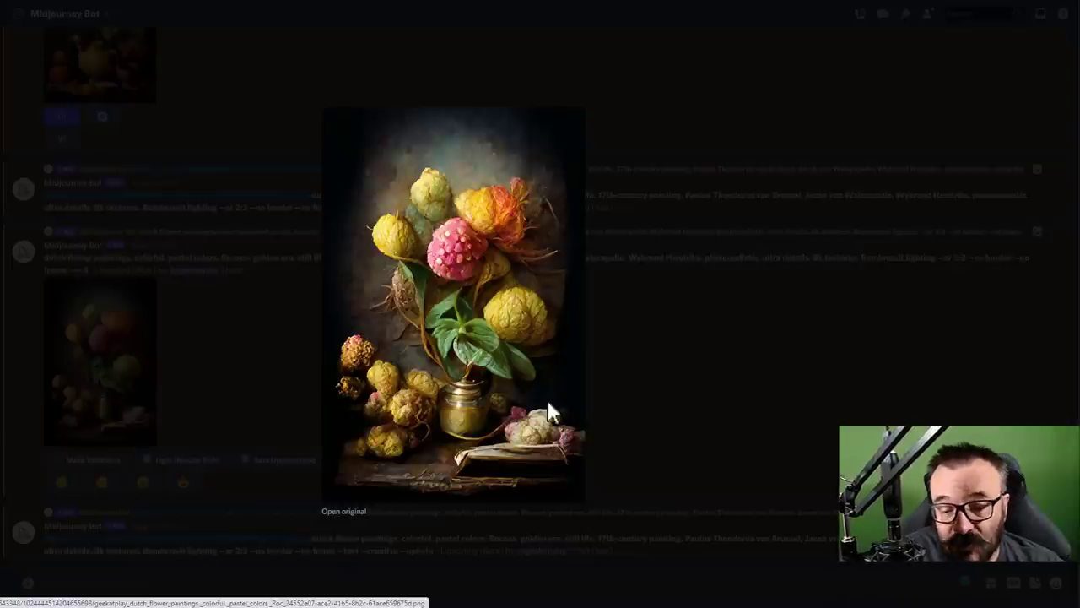
left_click(612, 446)
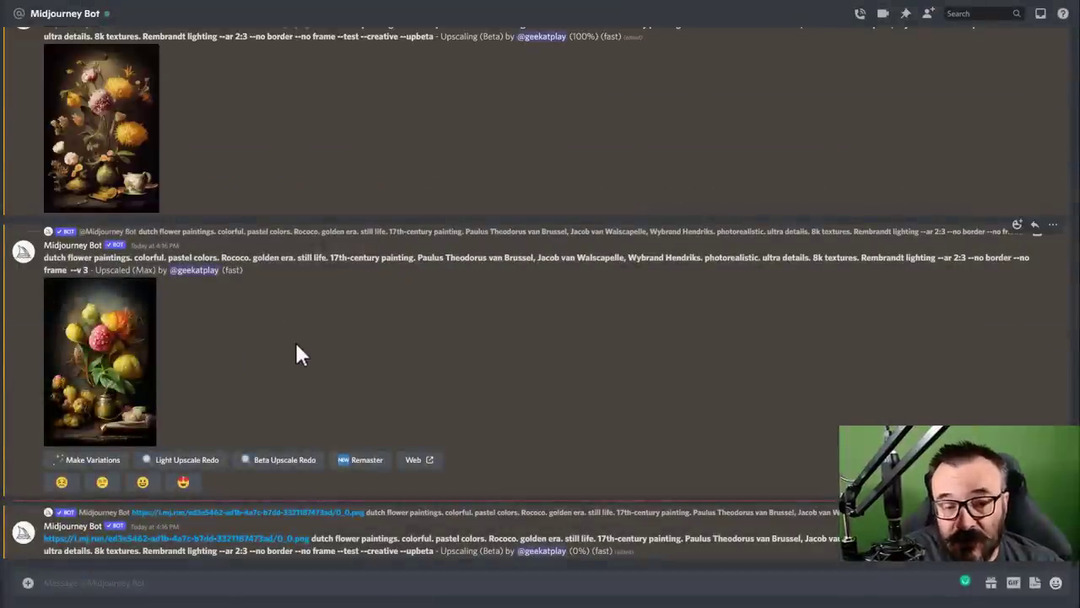
scroll(295, 341, "up", 3)
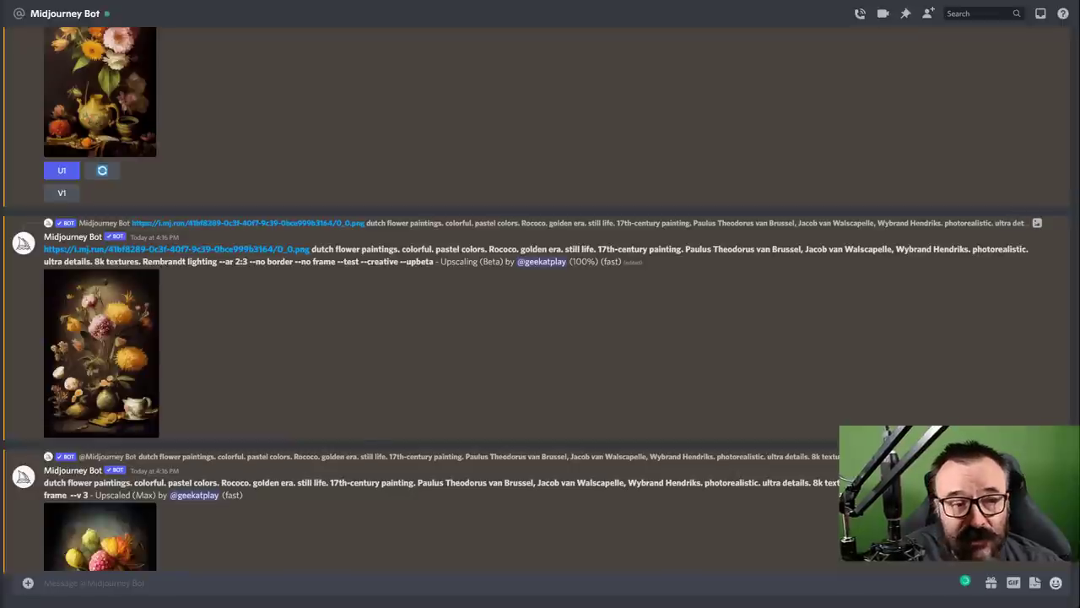
scroll(390, 231, "down", 2)
left_click(106, 152)
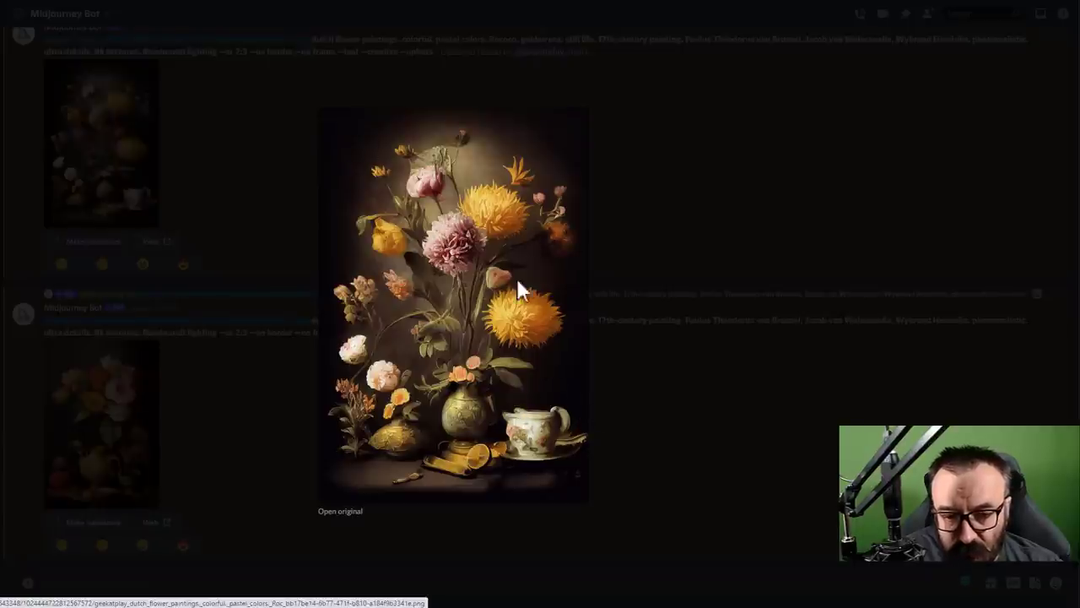
left_click(680, 353)
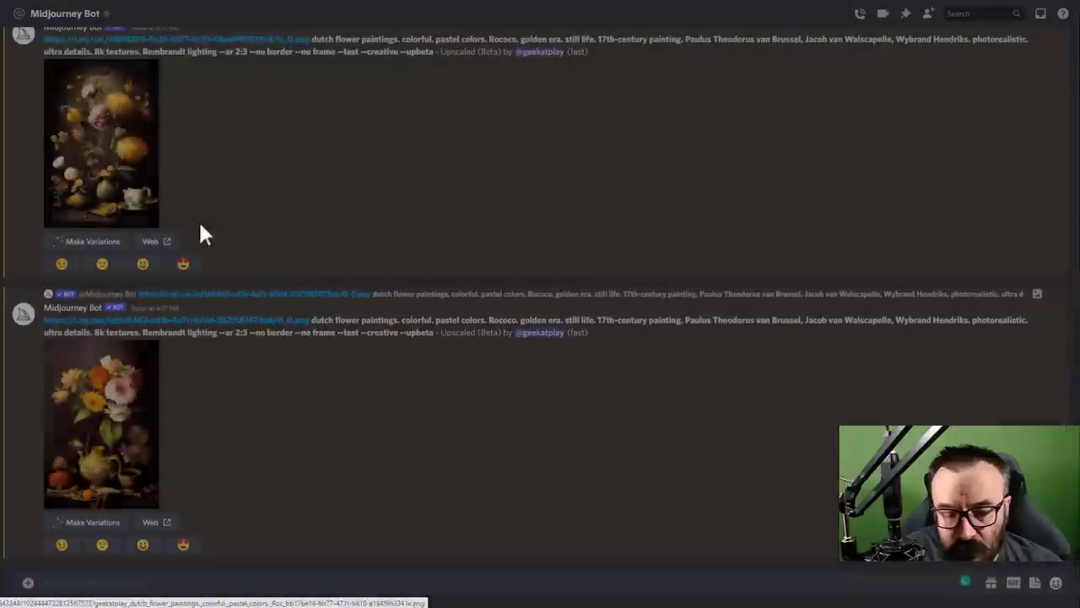
- View the Max-upscaled raspberry-like flower painting again and compare it with the Beta-upscaled teapot painting enlarged
scroll(208, 190, "up", 4)
left_click(129, 200)
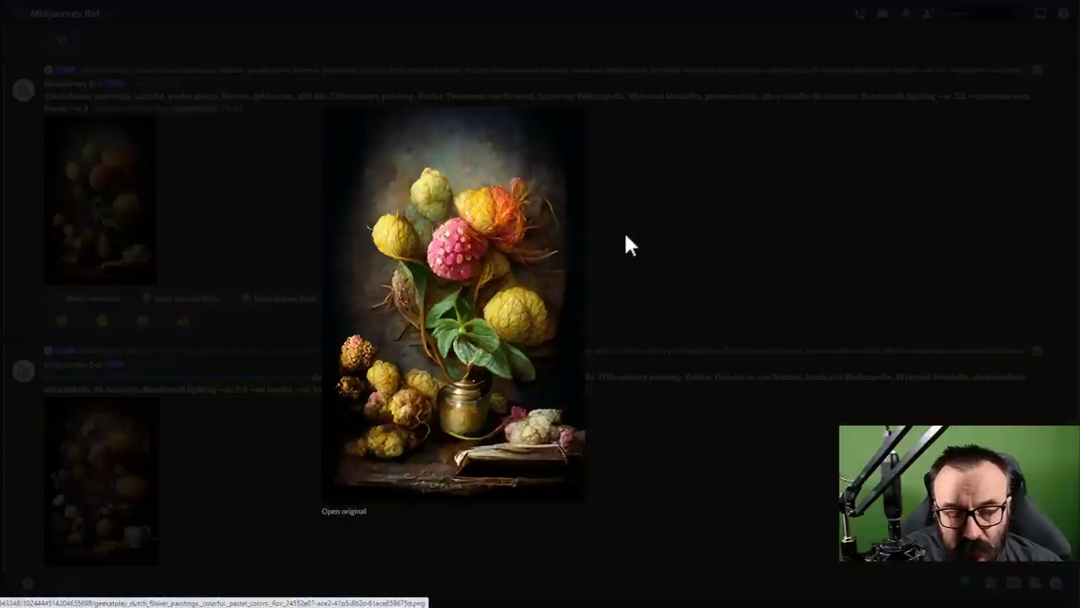
left_click(657, 258)
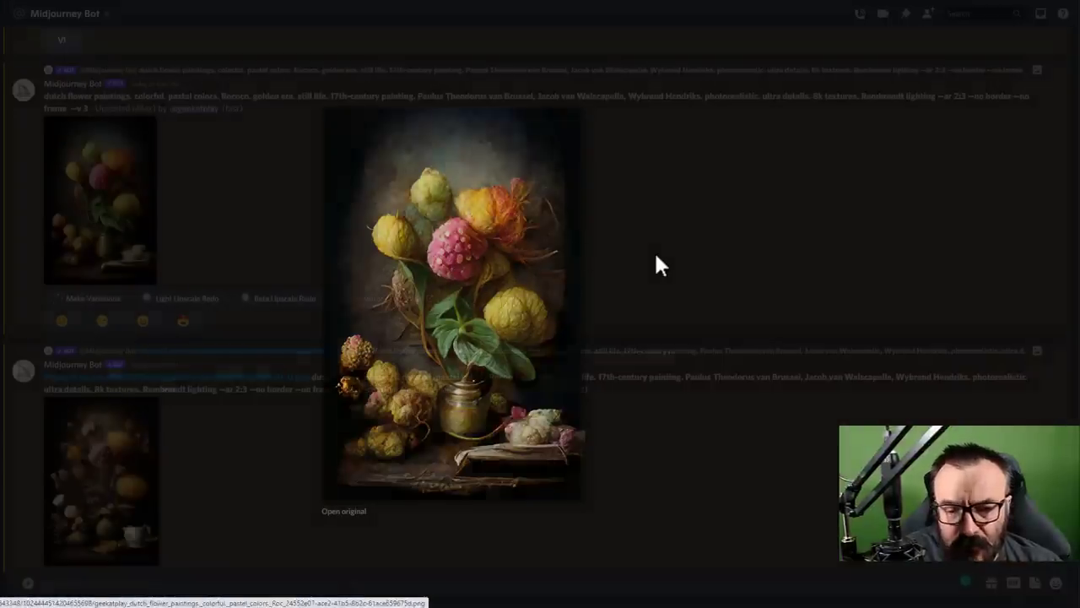
scroll(211, 311, "down", 3)
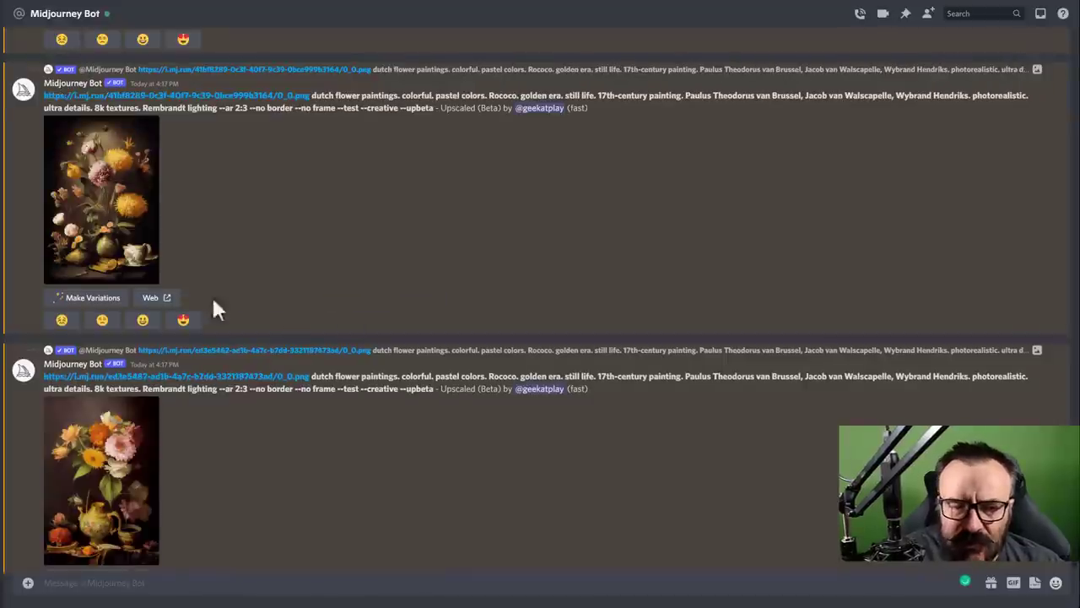
left_click(73, 459)
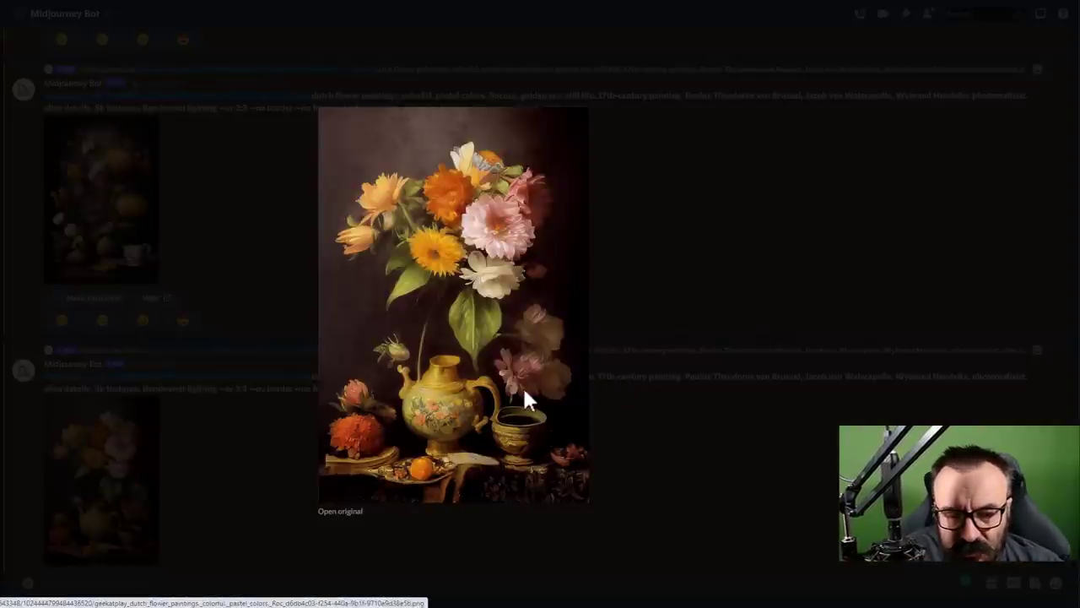
left_click(704, 239)
scroll(203, 418, "down", 1)
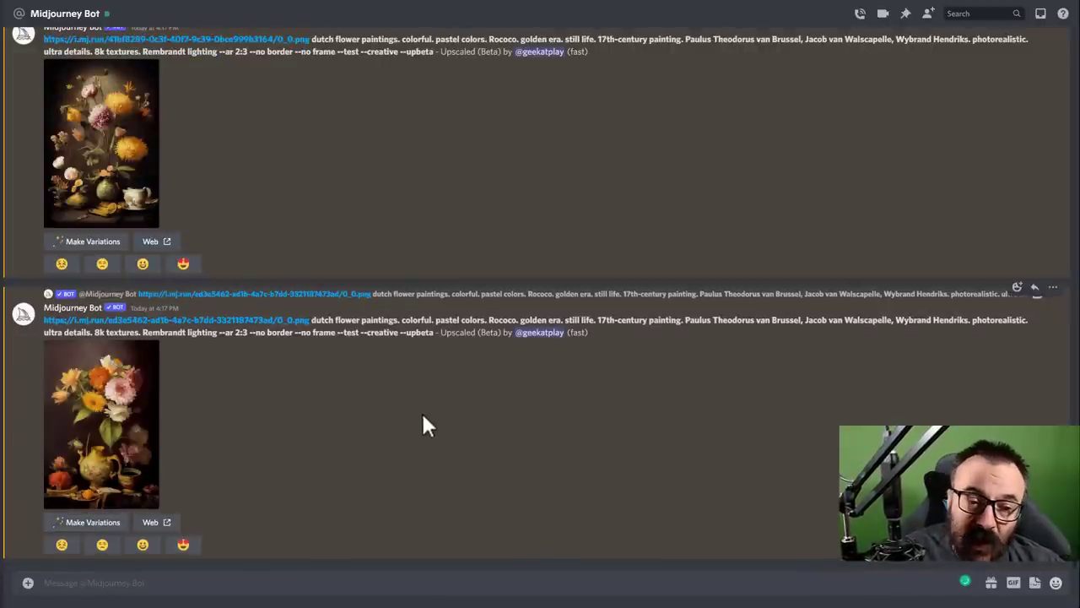
- Highlight the teapot painting's prompt text from "dutch flower paintings" to "--no frame"
left_click_drag(311, 322, 337, 336)
triple_click(401, 325)
left_click(306, 330)
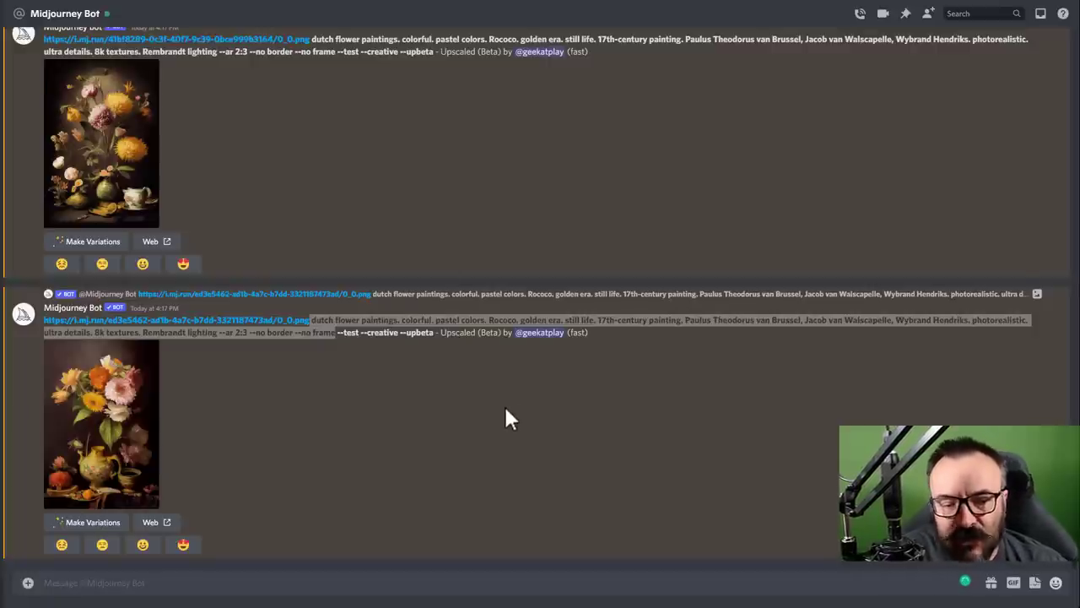
- Upload the Flower+Arrangement.jpg reference photo and send it to the Midjourney Bot chat
left_click(28, 584)
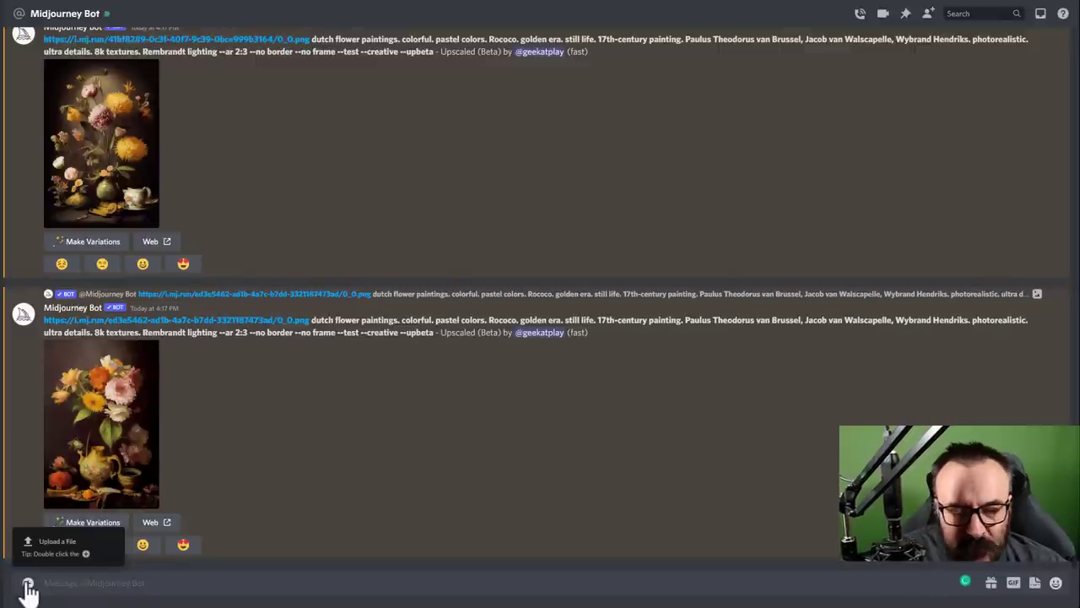
left_click(53, 545)
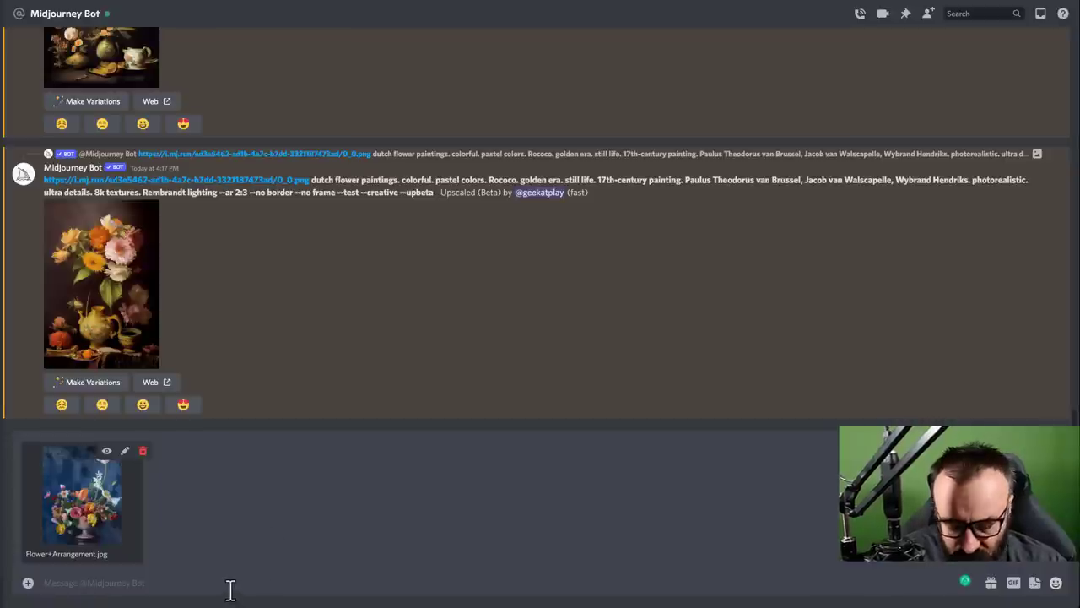
key("Return")
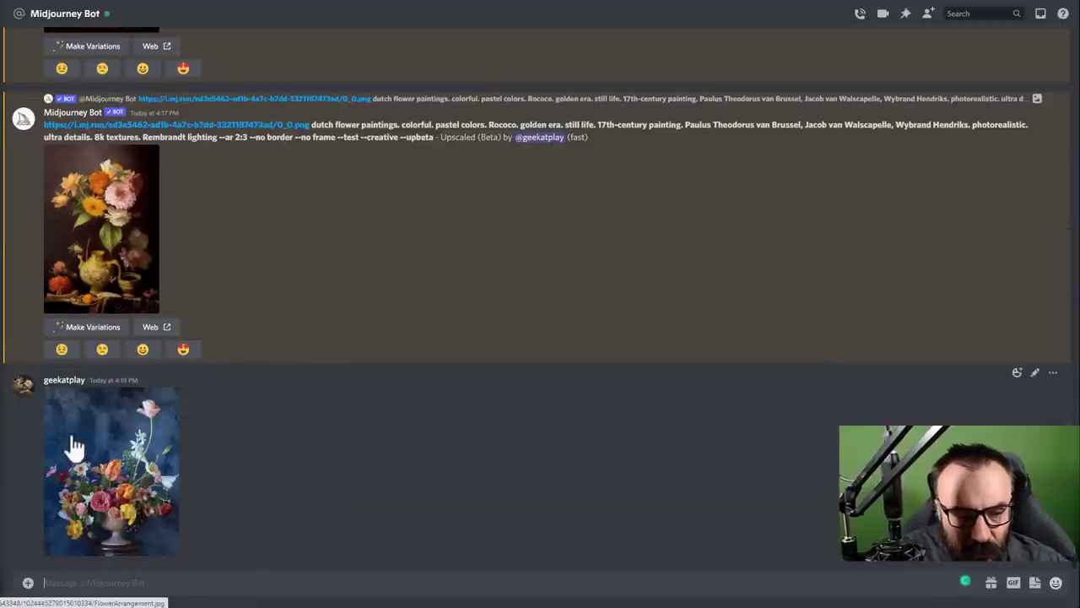
- Open the uploaded flower arrangement photo enlarged, copy its image address, and close the enlarged view
right_click(161, 452)
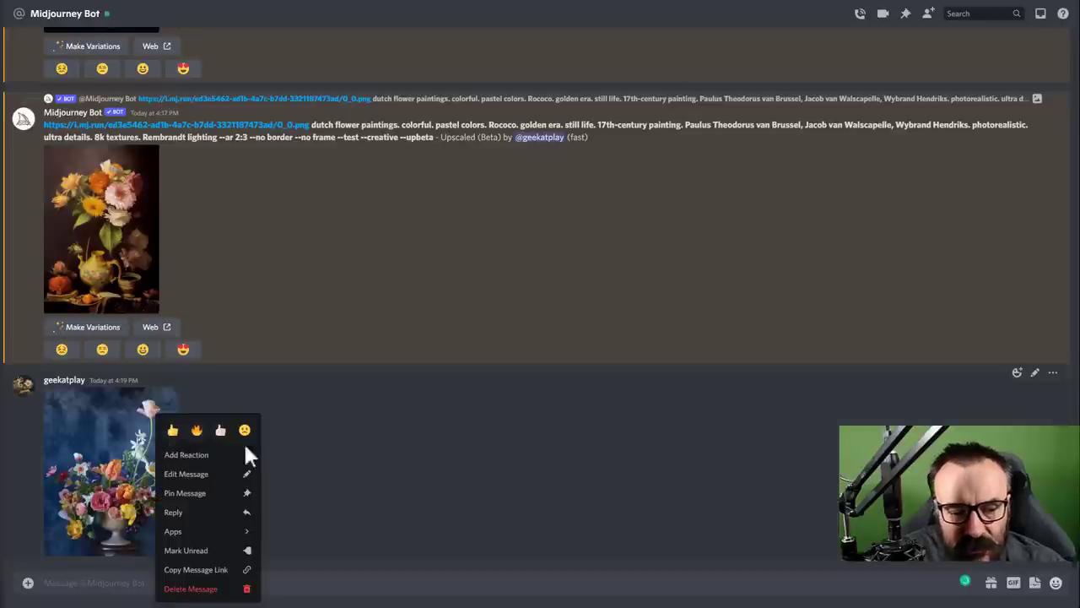
left_click(93, 451)
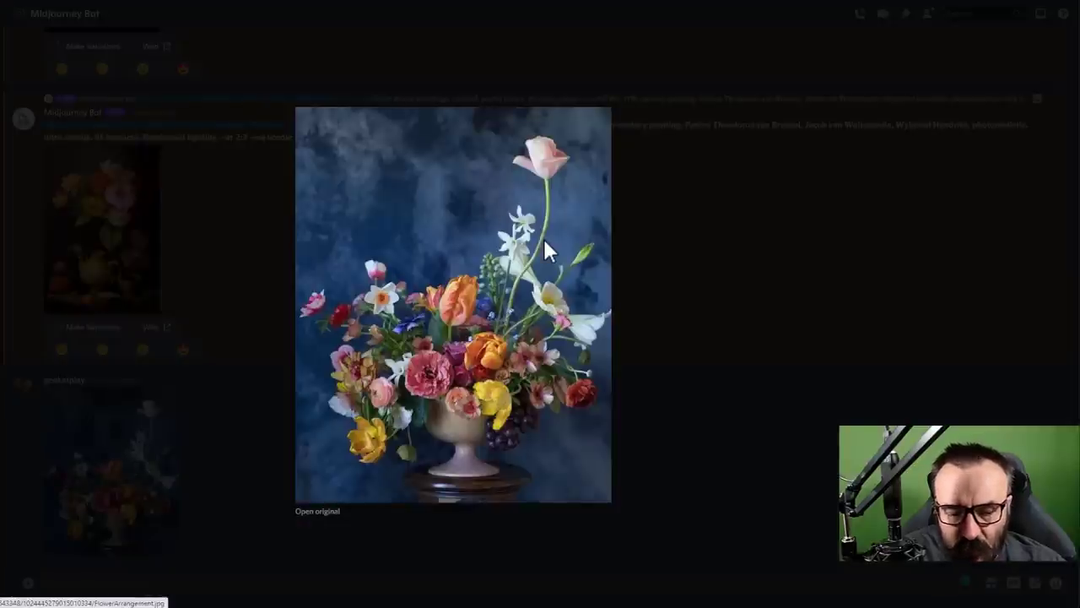
right_click(410, 258)
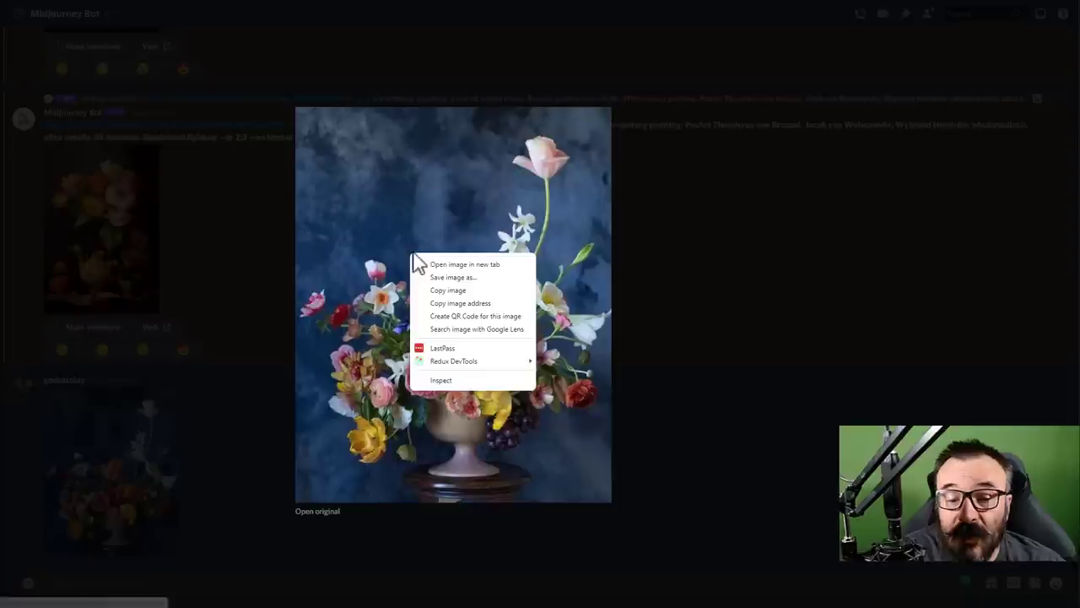
left_click(490, 304)
left_click(743, 403)
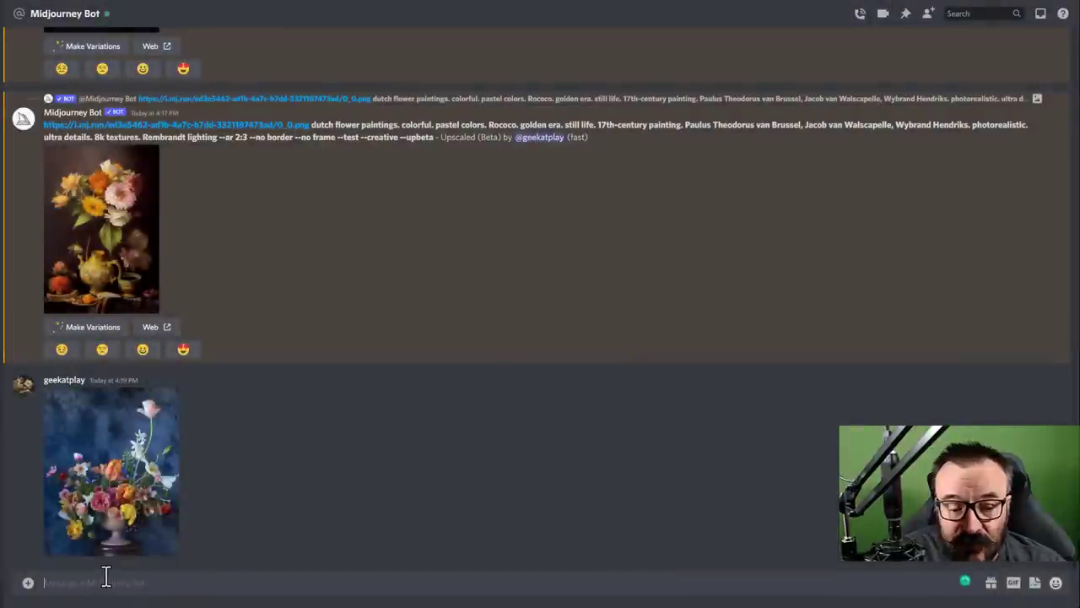
- Start an /imagine prompt with the copied address of the flower arrangement photo
type("/im")
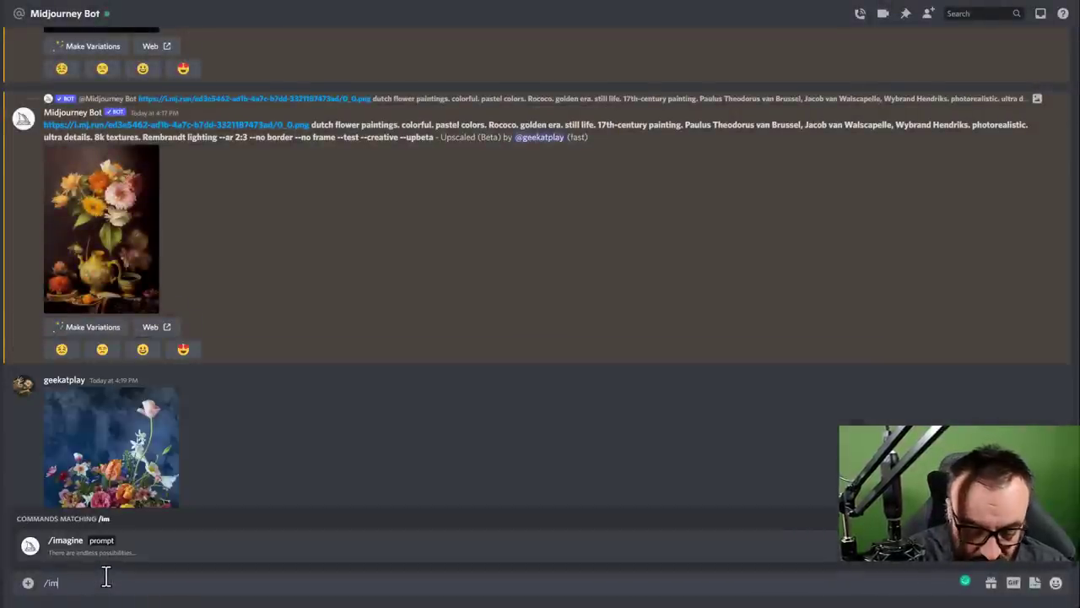
key("Tab")
key("ctrl+v")
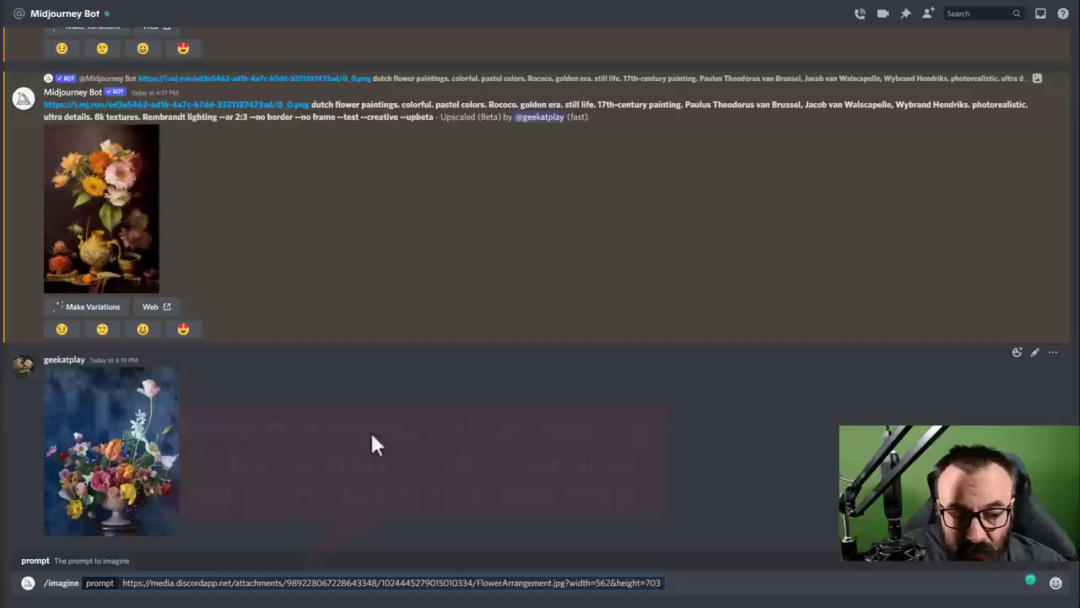
- Copy the teapot painting's prompt from "dutch flower paintings" to "--no frame" and append it after the image address
scroll(371, 430, "up", 3)
left_click_drag(313, 329, 336, 349)
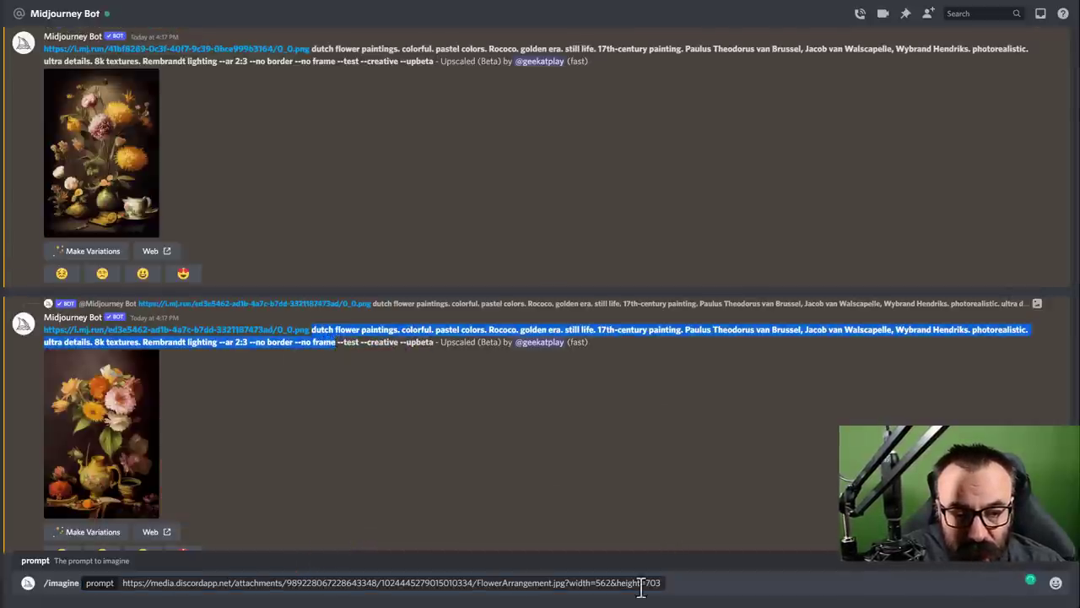
scroll(625, 523, "down", 2)
left_click(666, 584)
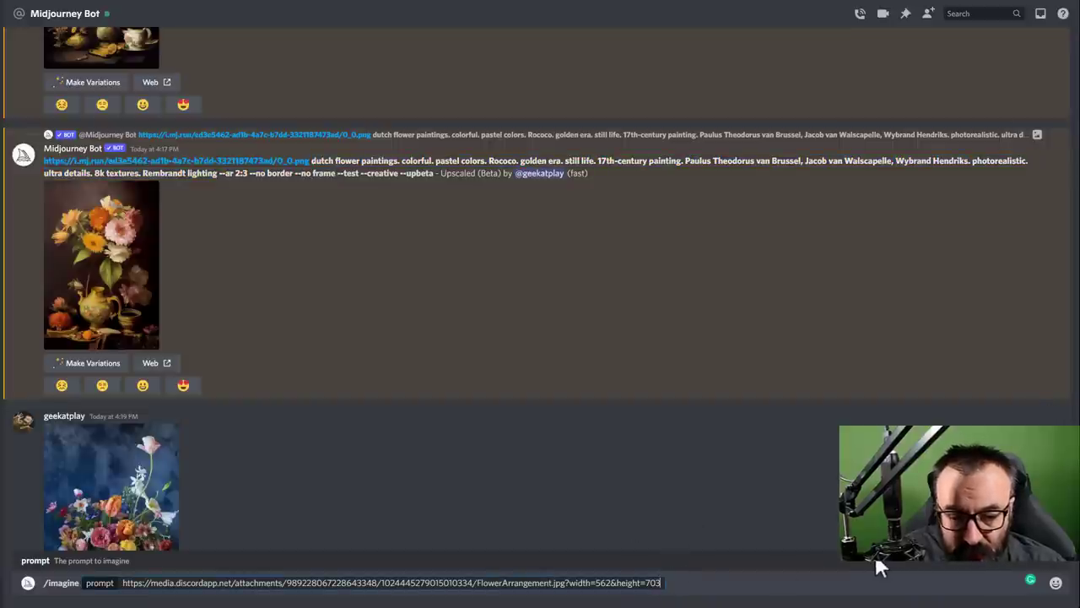
key("ctrl+v")
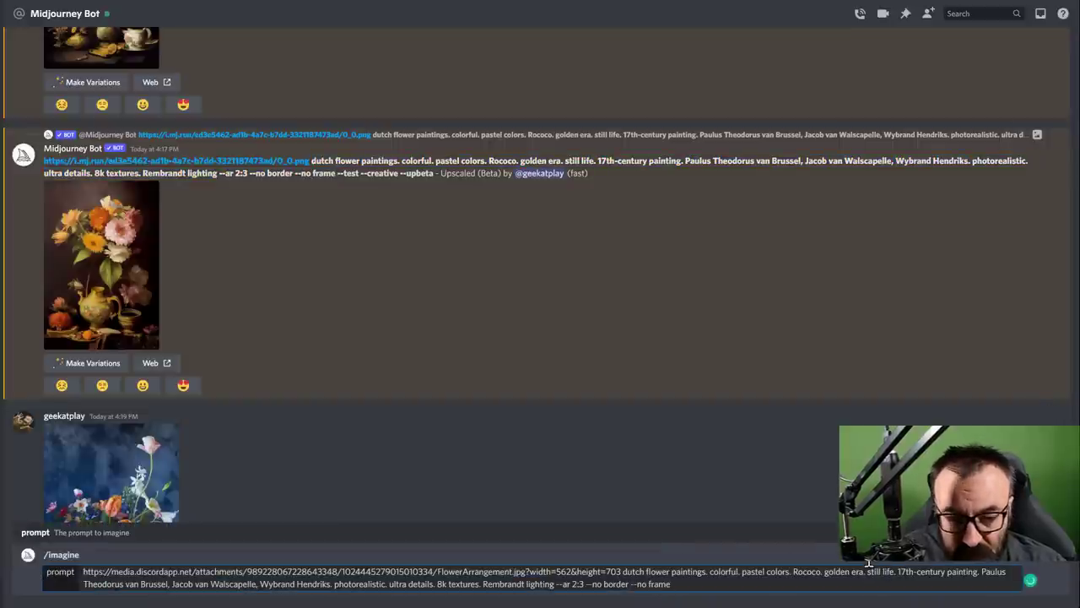
- Add the image weight parameter --iw 10000 to the end of the prompt
scroll(368, 443, "down", 2)
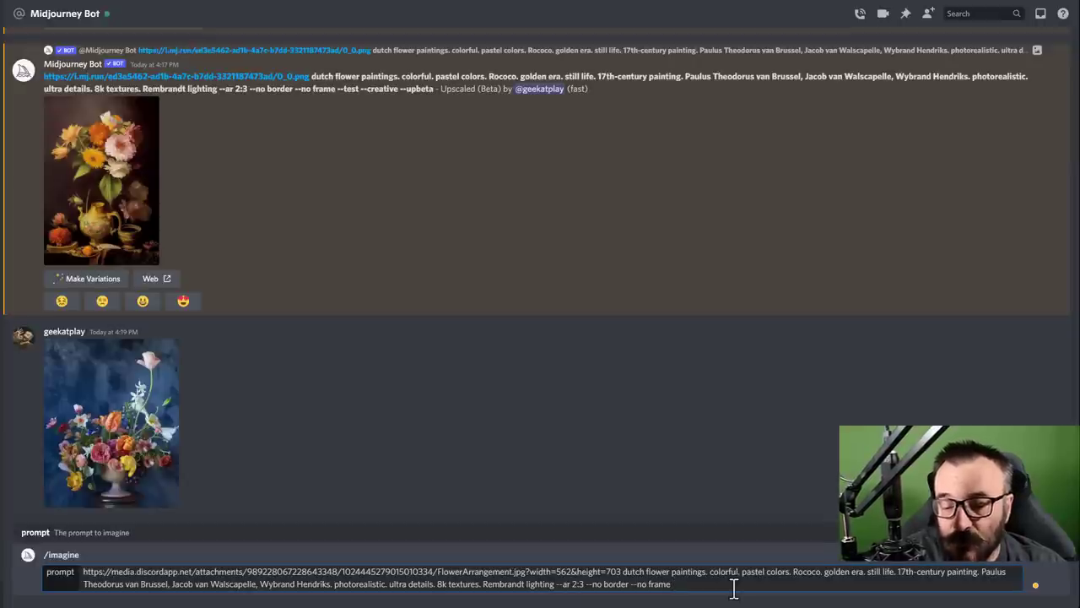
type("--")
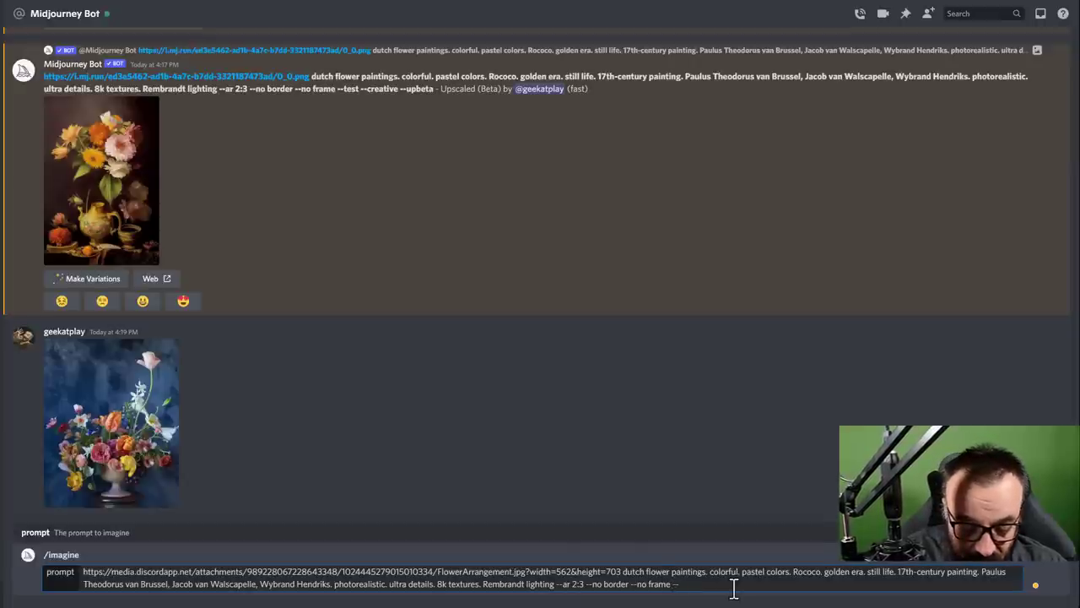
type("iw")
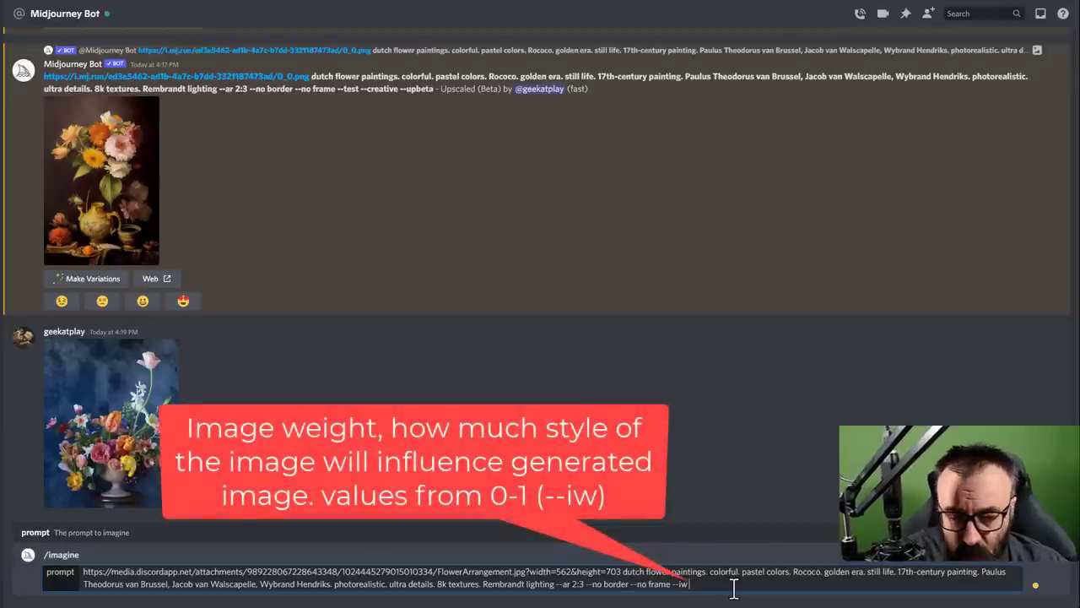
type("10000")
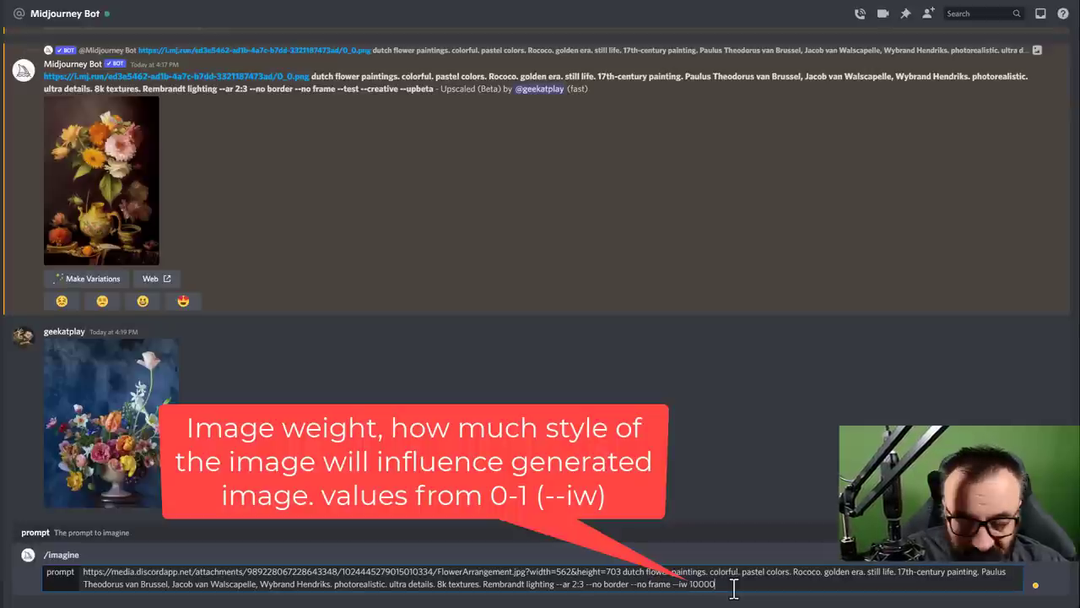
- Set the image weight at the end of the prompt to --iw 0.25 and submit the prompt
key("BackSpace")
key("BackSpace")
key("BackSpace")
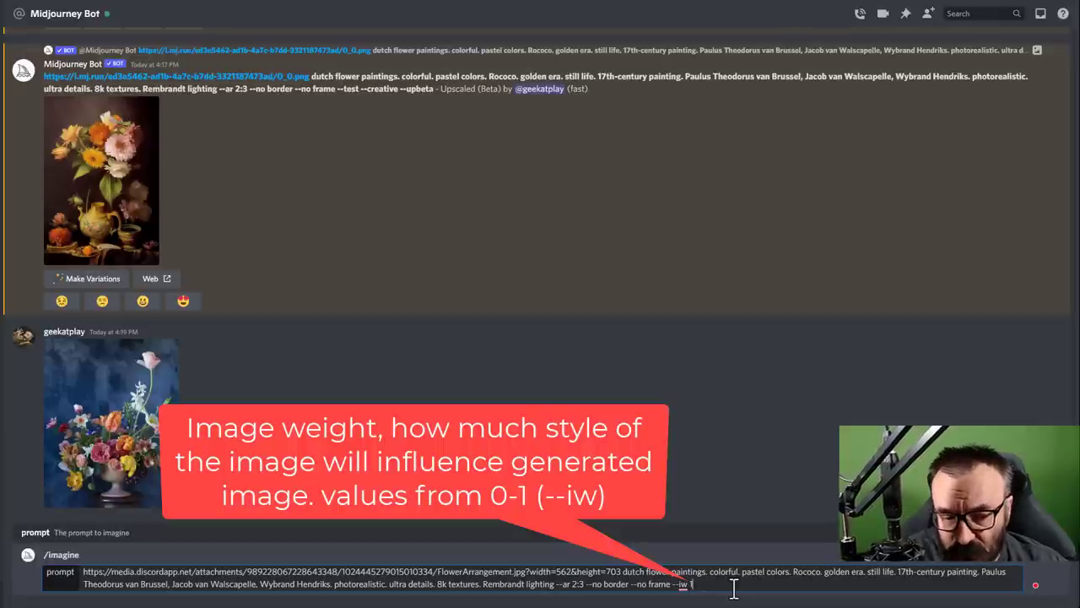
key("BackSpace")
key("BackSpace")
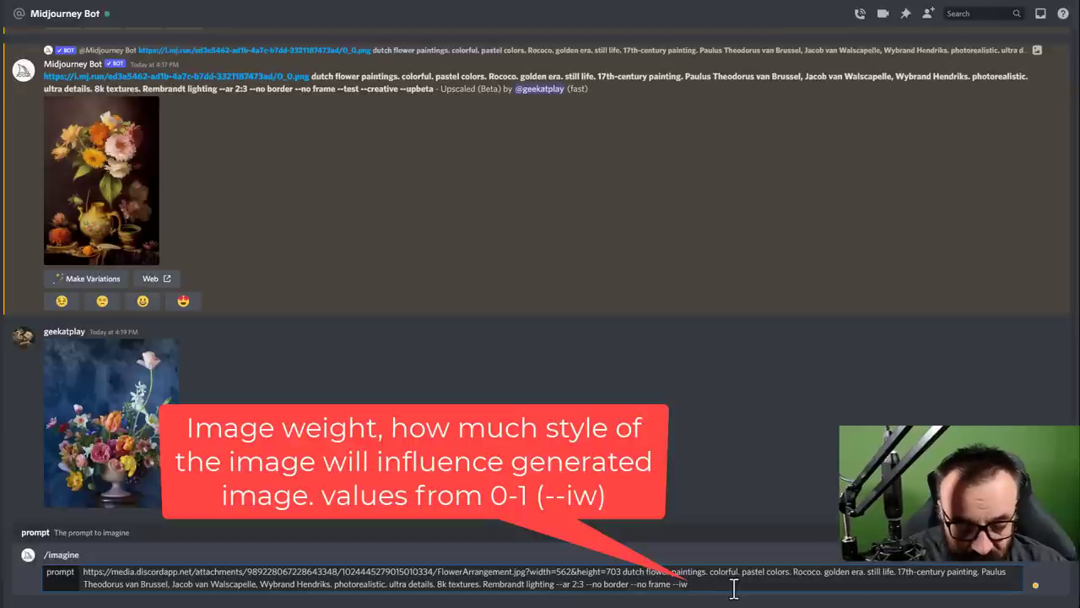
type("0.25")
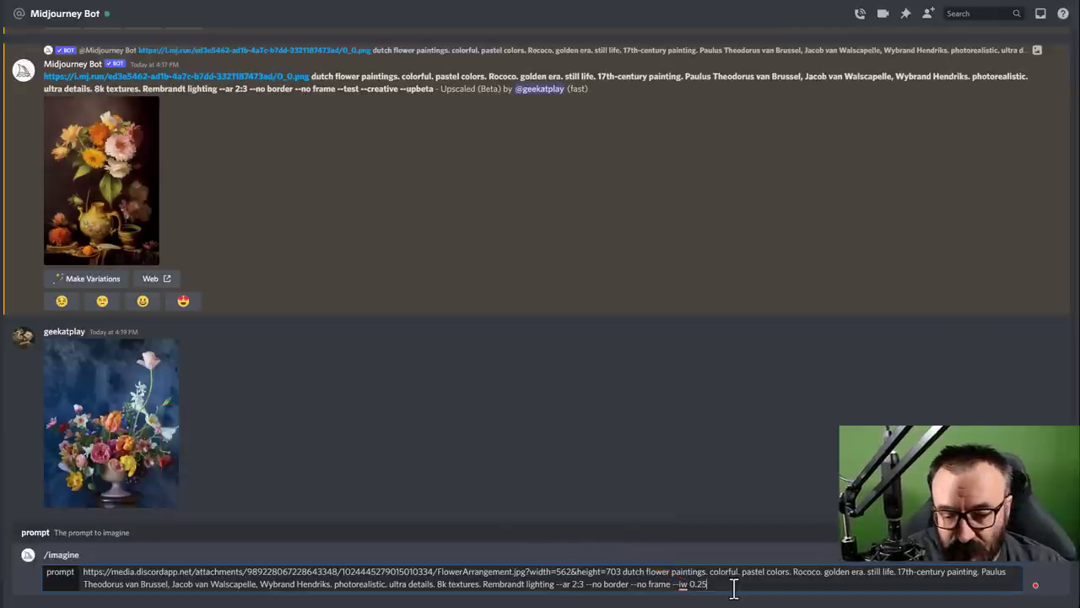
key("Return")
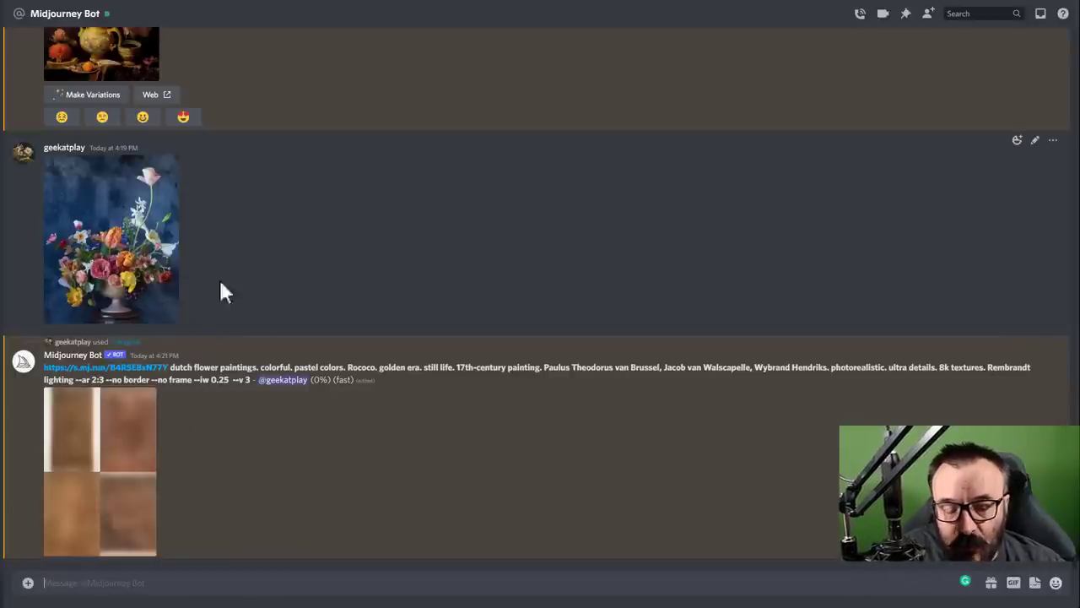
- Copy the submitted prompt into a new /imagine command, change its ending to --iw 1 --v 3, and submit it
left_click_drag(226, 381, 37, 370)
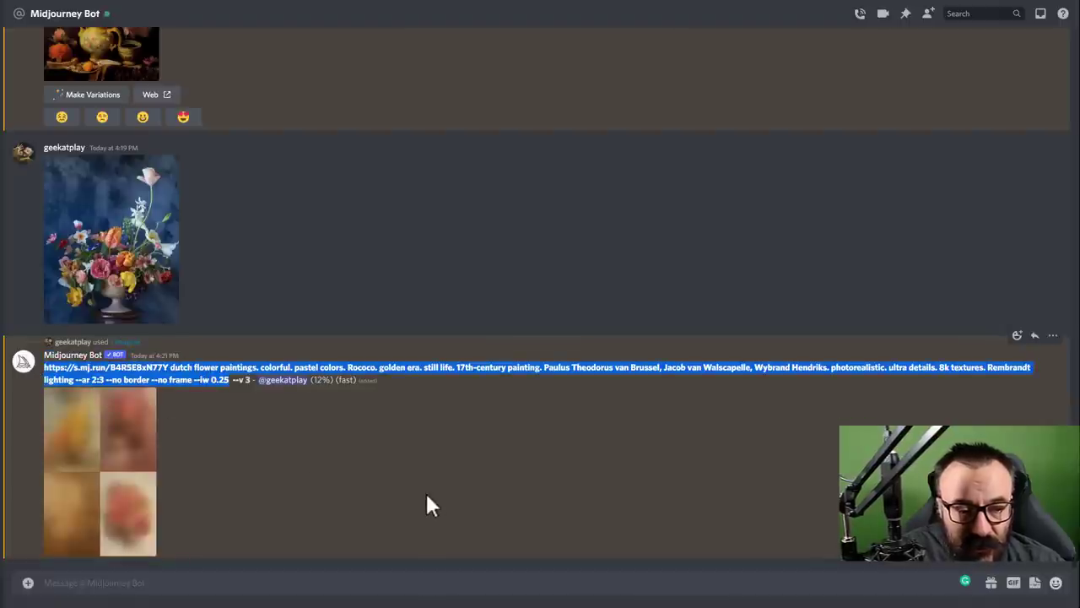
left_click(239, 579)
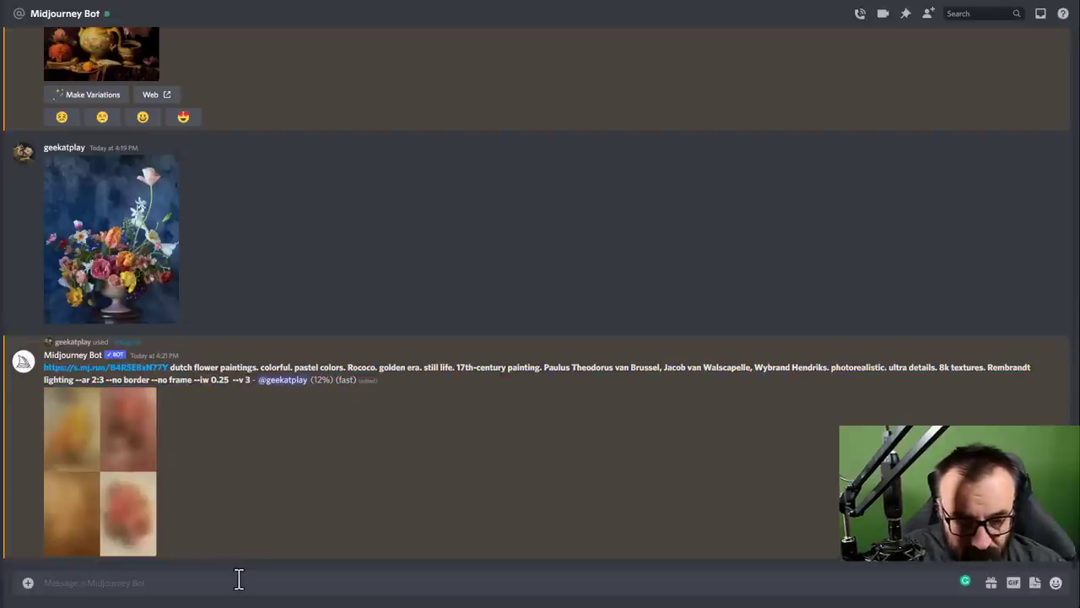
type("/imag")
key("Tab")
key("ctrl+v")
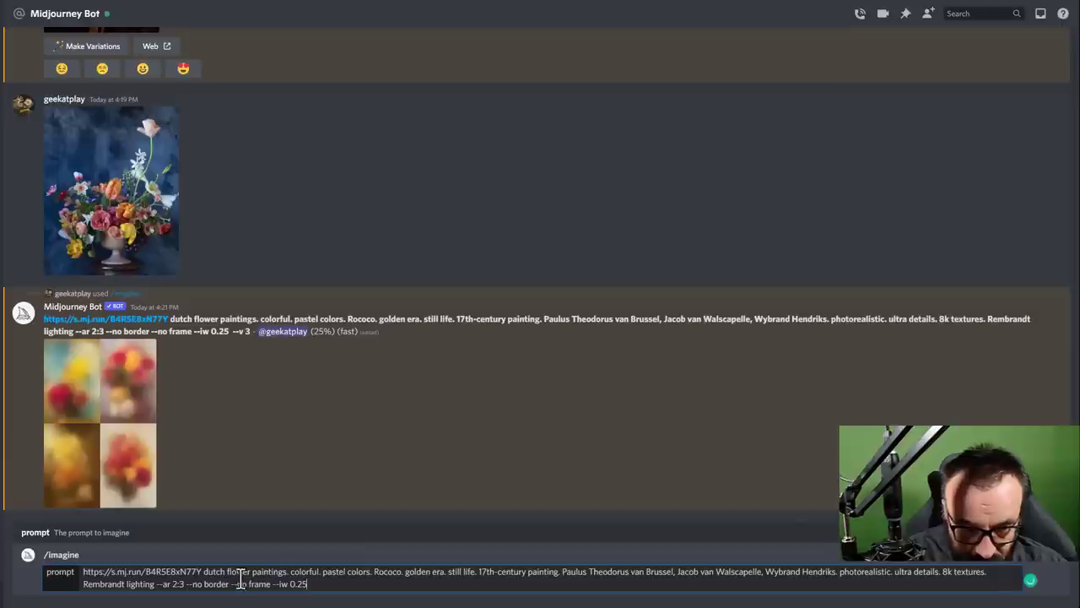
key("BackSpace")
type("1 --v 3")
key("Return")
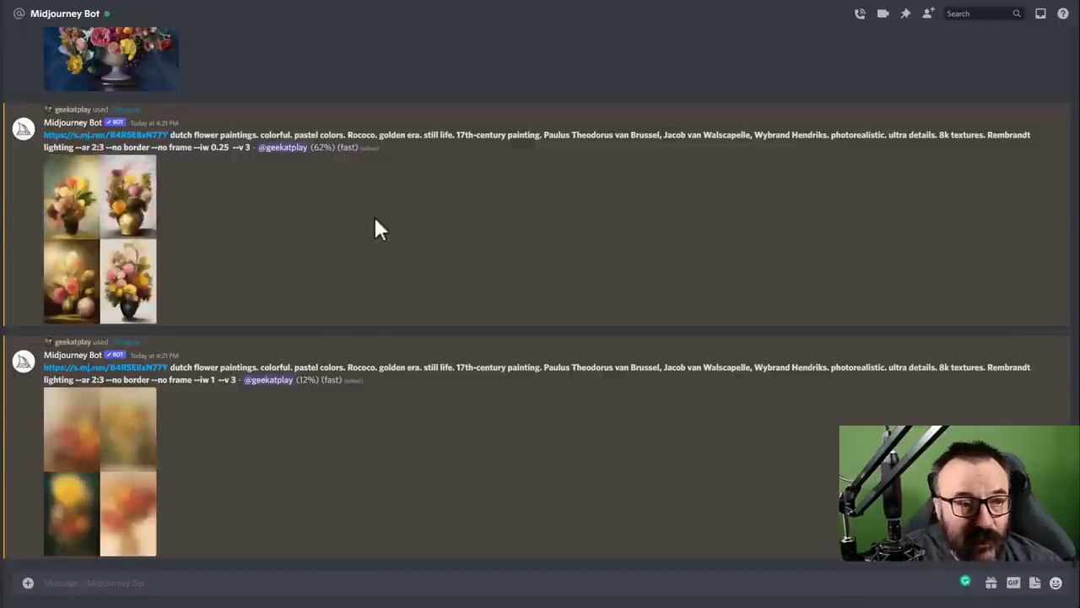
- View the reference flower arrangement photo enlarged and look back at the earlier teapot painting
scroll(376, 228, "up", 2)
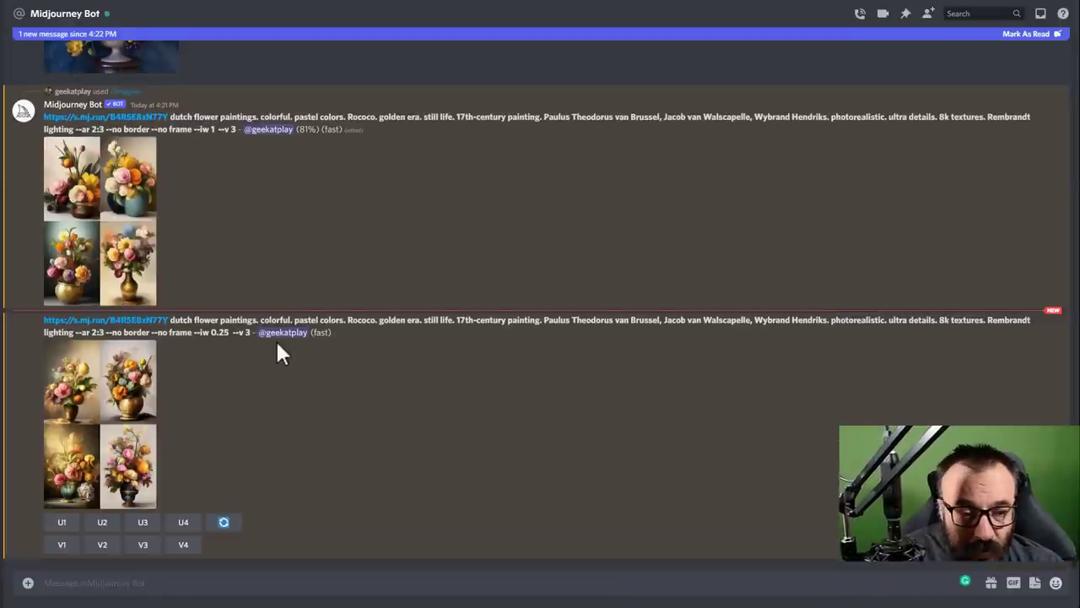
scroll(270, 329, "up", 3)
left_click(150, 167)
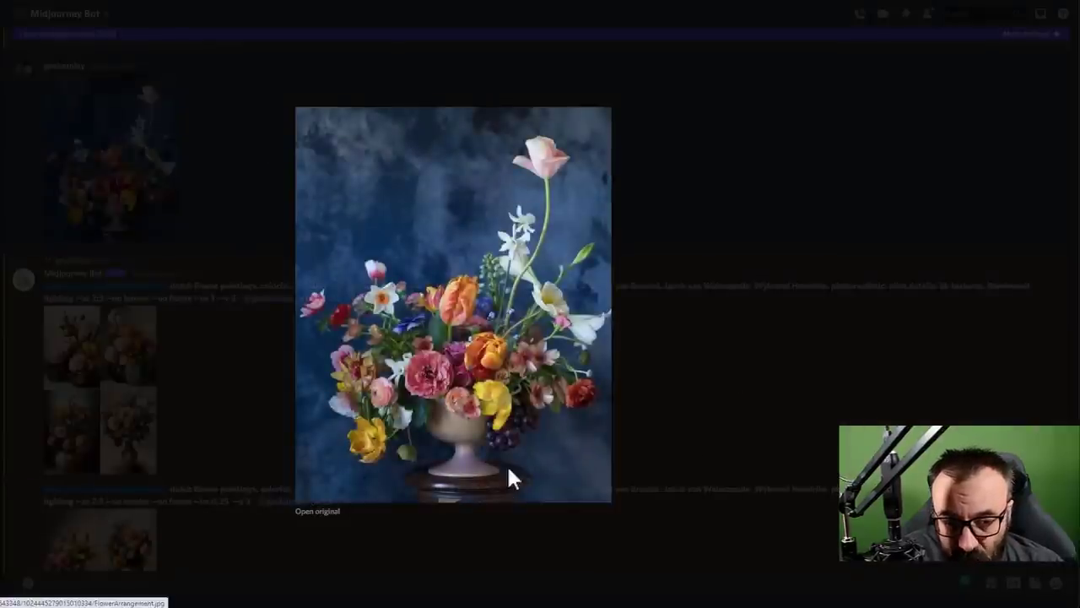
key("Escape")
scroll(349, 237, "up", 3)
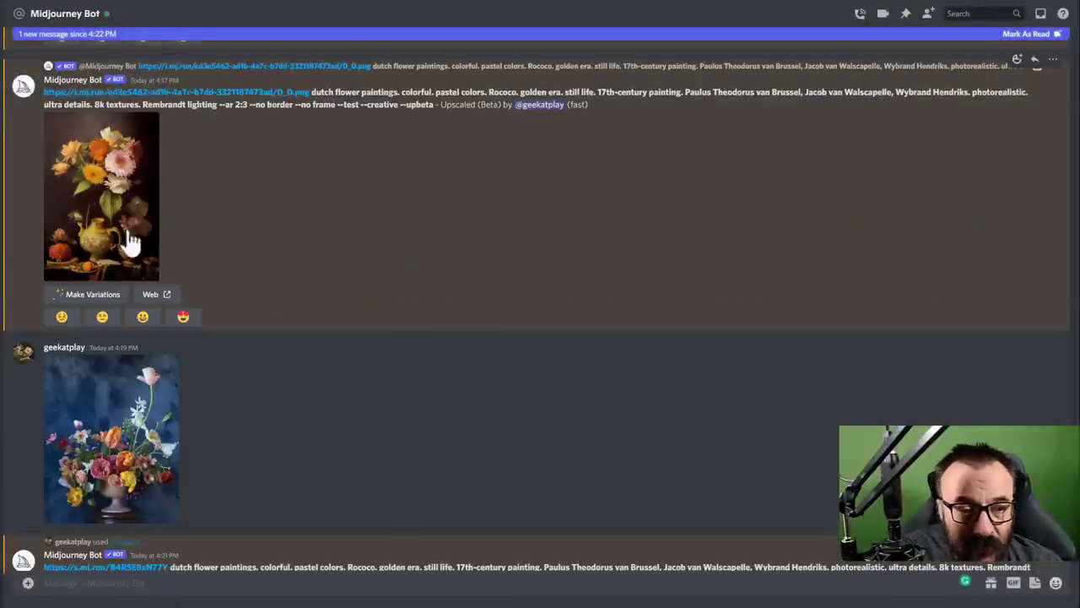
scroll(232, 226, "up", 3)
- Compare the enlarged result grids of the --iw 0.25 and --iw 1 prompts with each other and with the reference photo
scroll(380, 319, "down", 5)
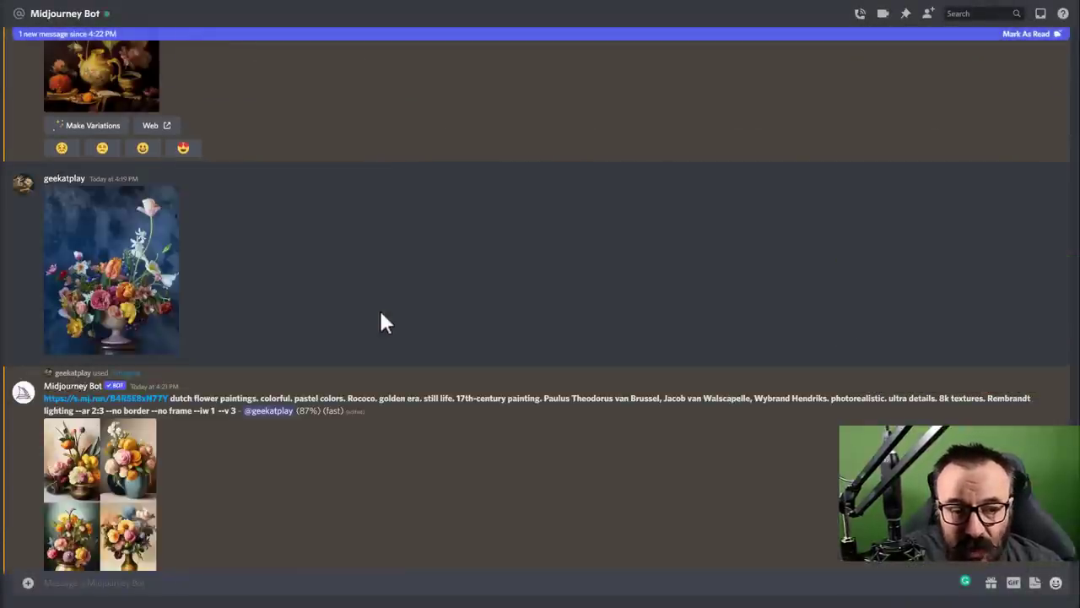
scroll(378, 320, "down", 4)
left_click(111, 282)
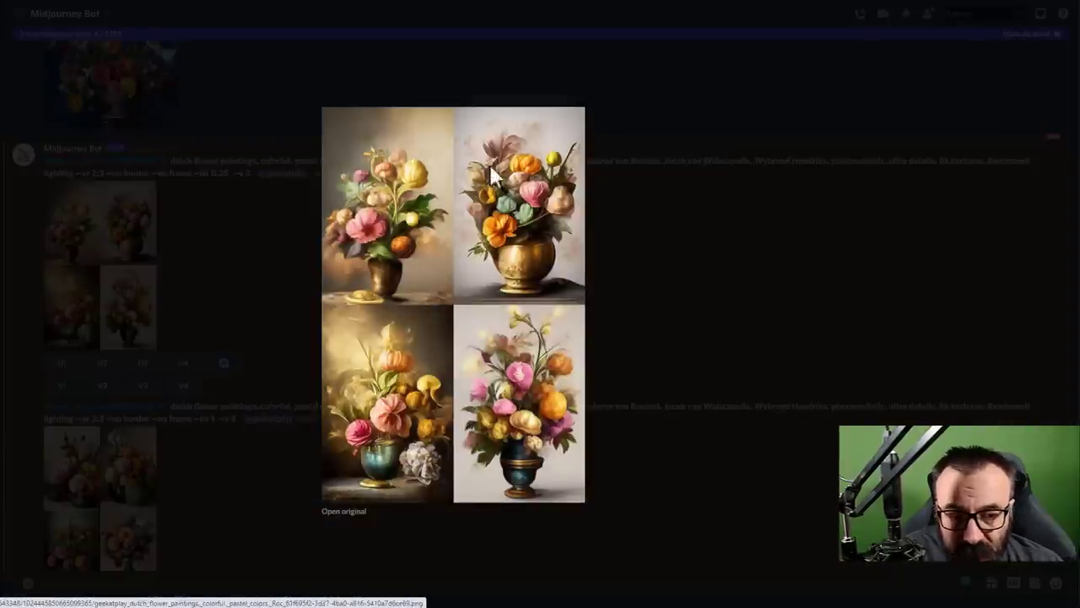
left_click(705, 305)
scroll(220, 340, "down", 2)
left_click(127, 439)
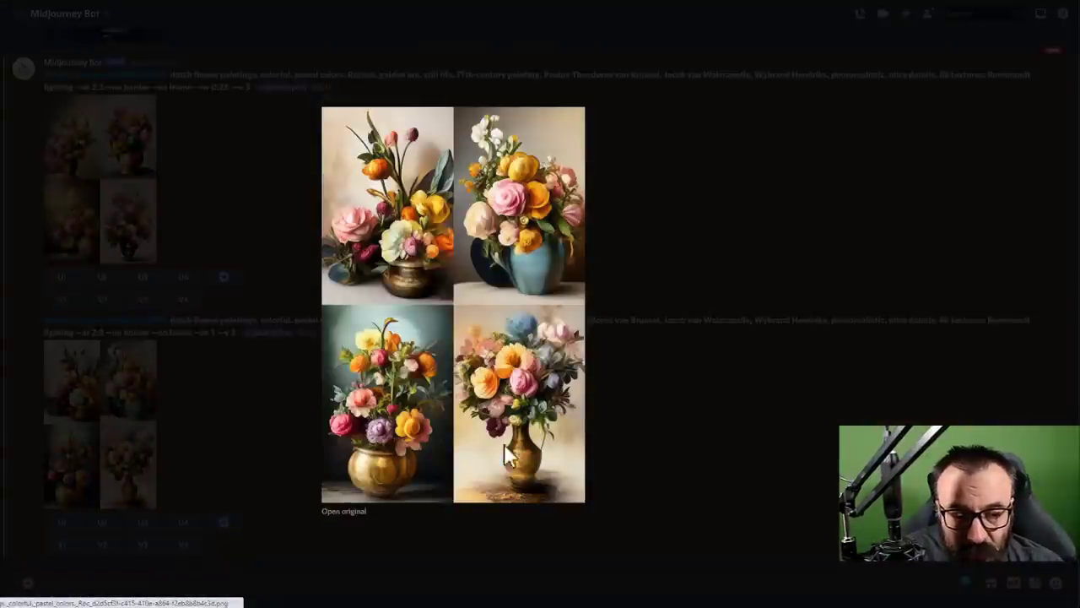
left_click(727, 425)
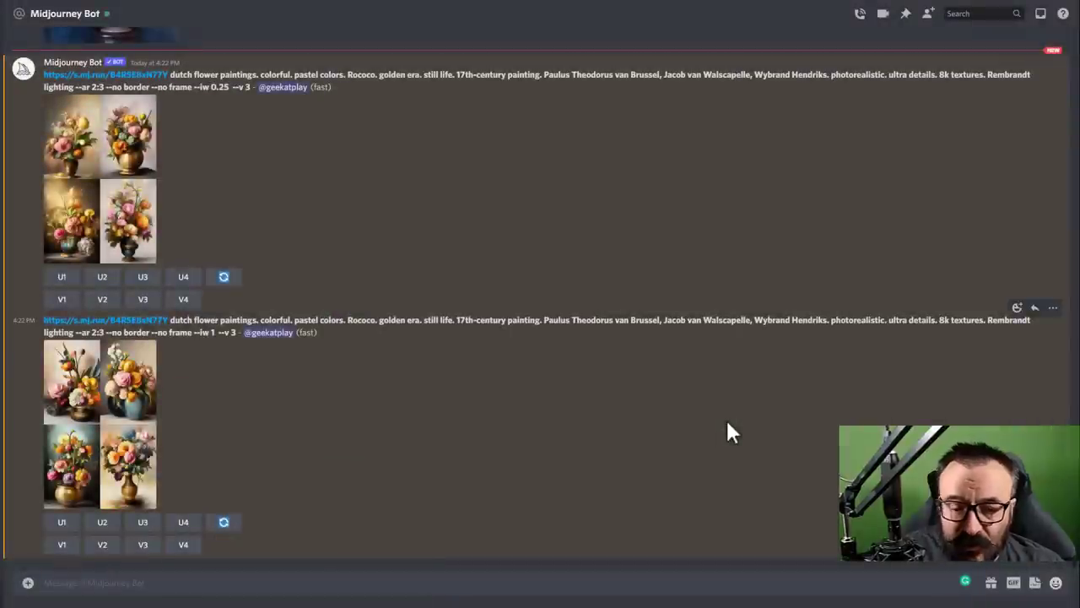
left_click(126, 429)
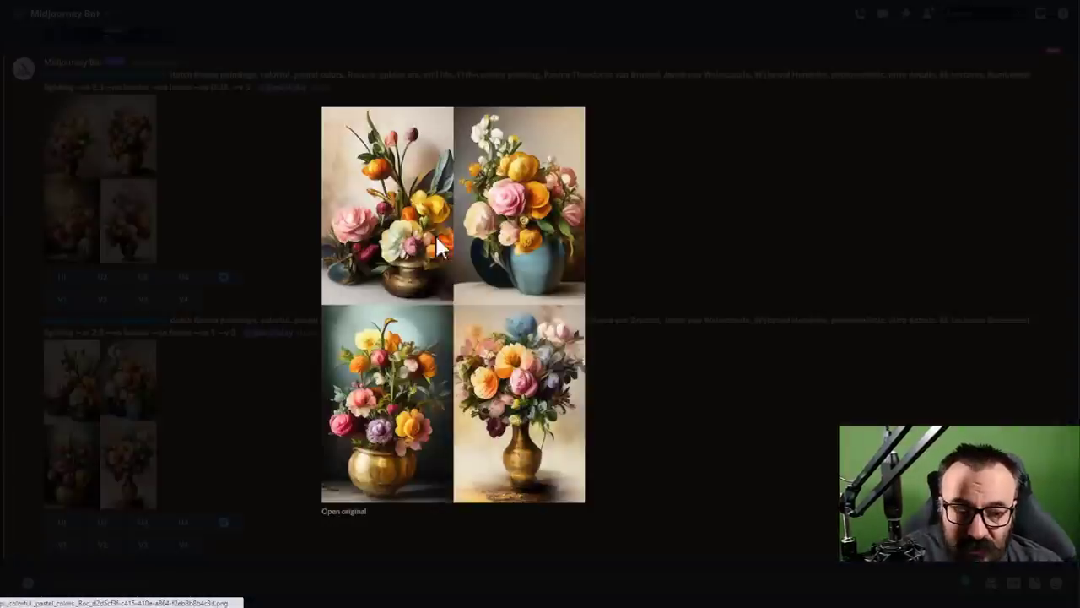
left_click(168, 248)
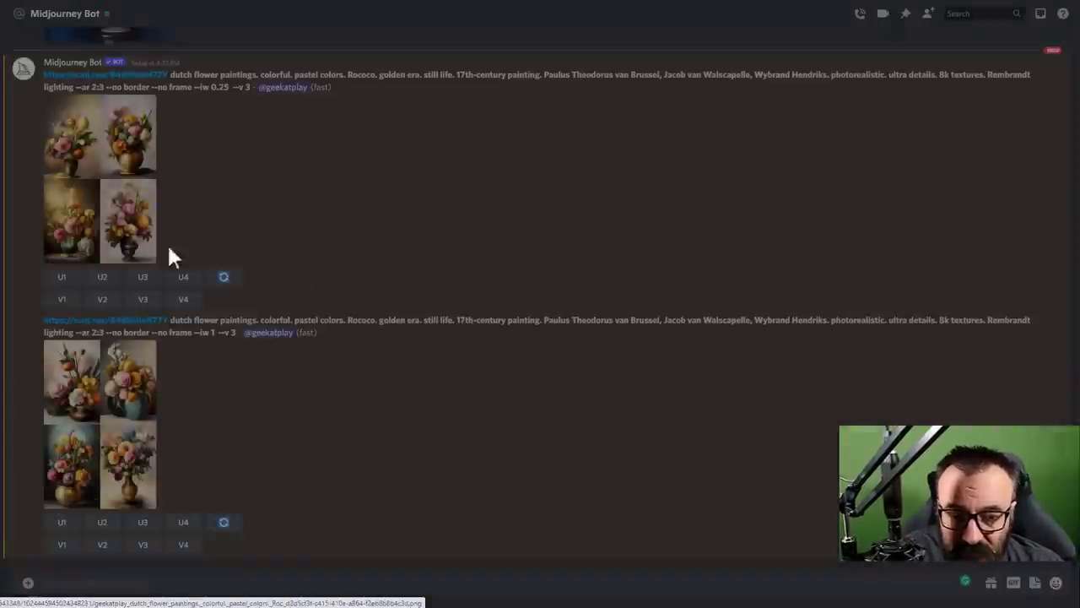
scroll(135, 271, "up", 5)
scroll(88, 287, "down", 4)
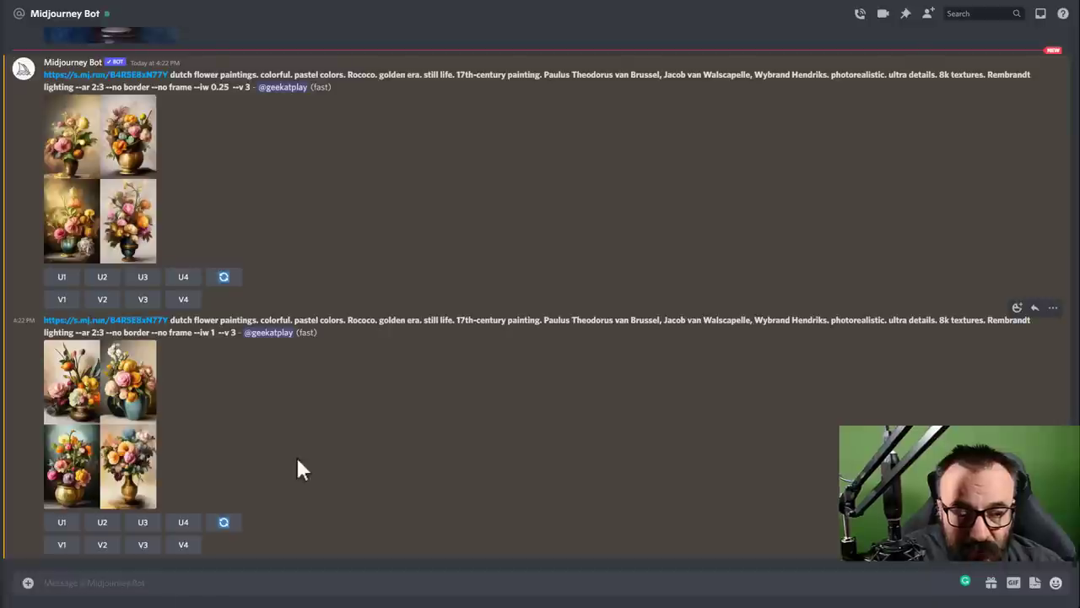
- Inspect the --iw 0.25 grid enlarged and upscale its fourth and first images
left_click(106, 175)
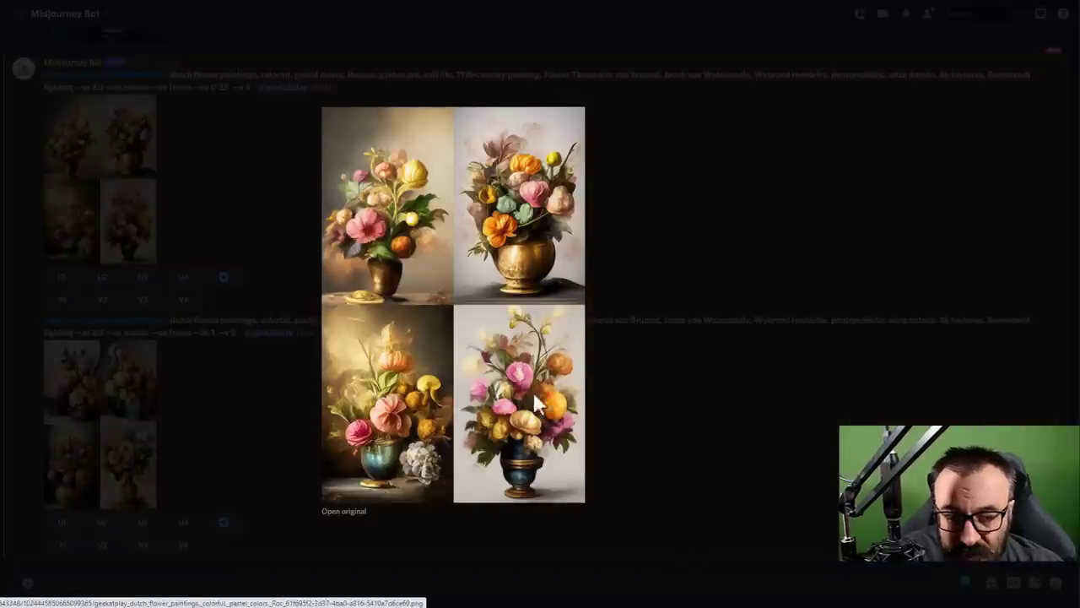
left_click(688, 401)
left_click(183, 279)
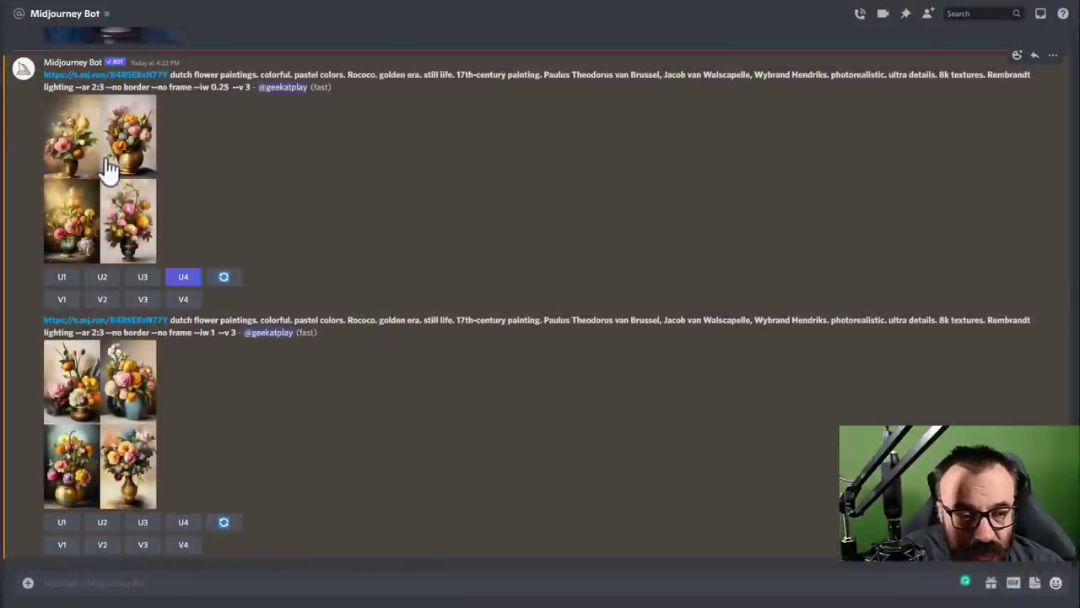
left_click(108, 172)
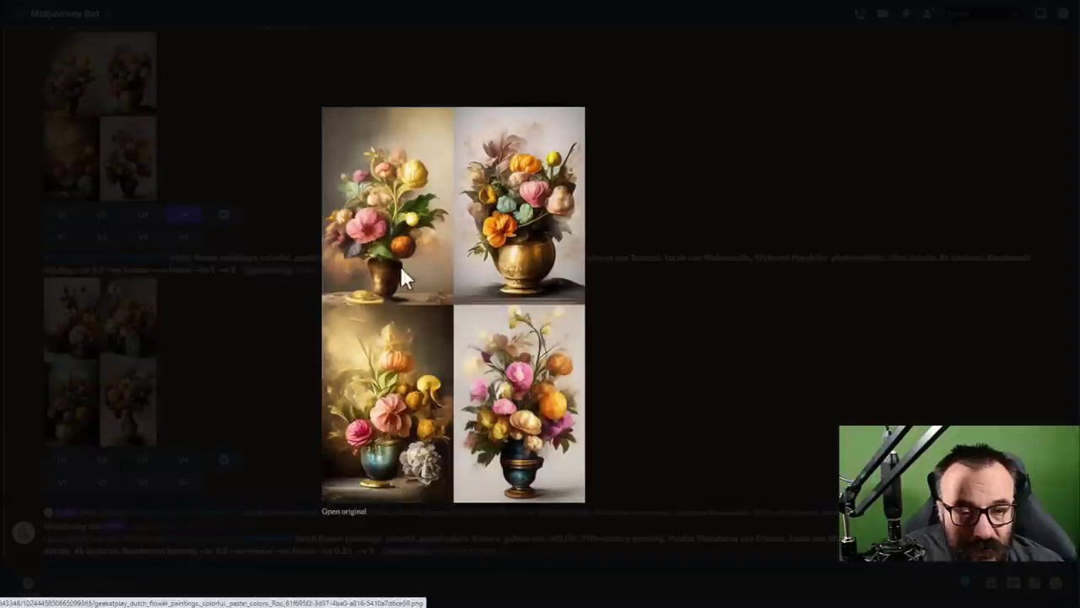
left_click(170, 191)
left_click(74, 214)
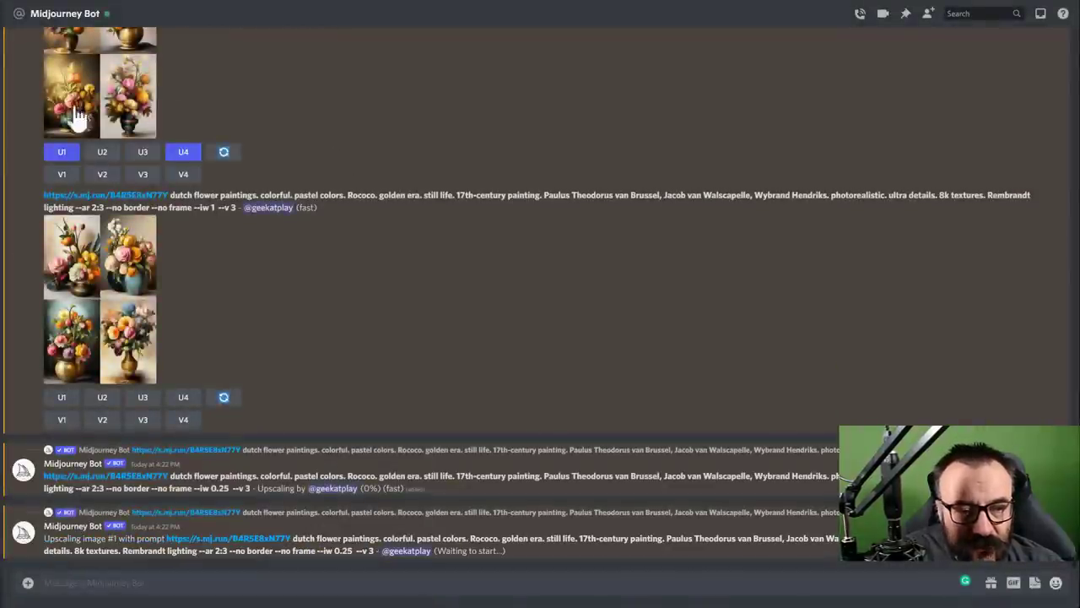
- Inspect the --iw 1 grid enlarged and upscale its first and fourth images
left_click(106, 314)
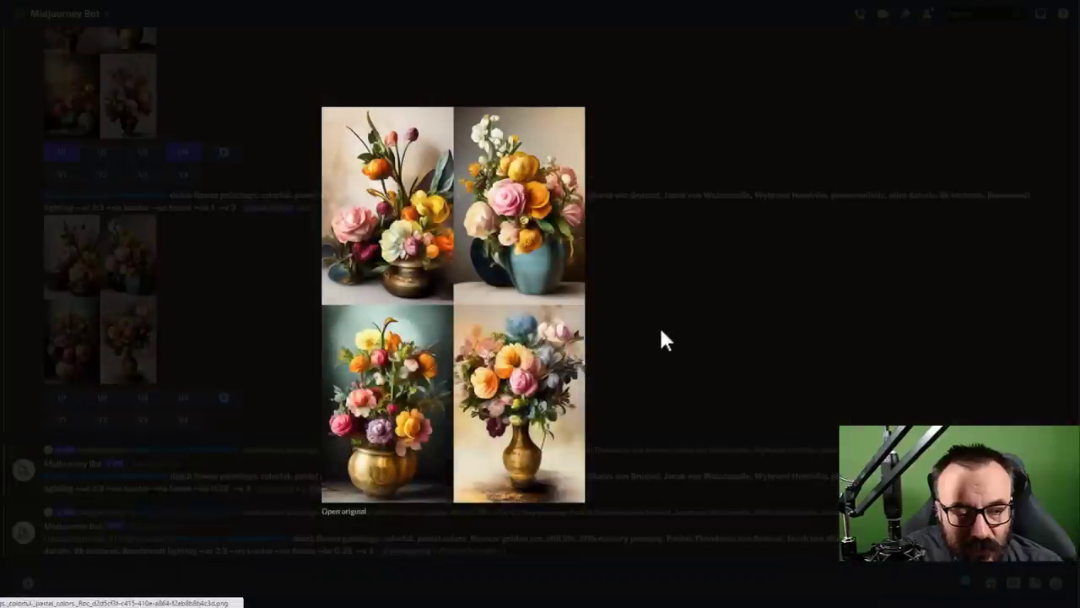
left_click(666, 331)
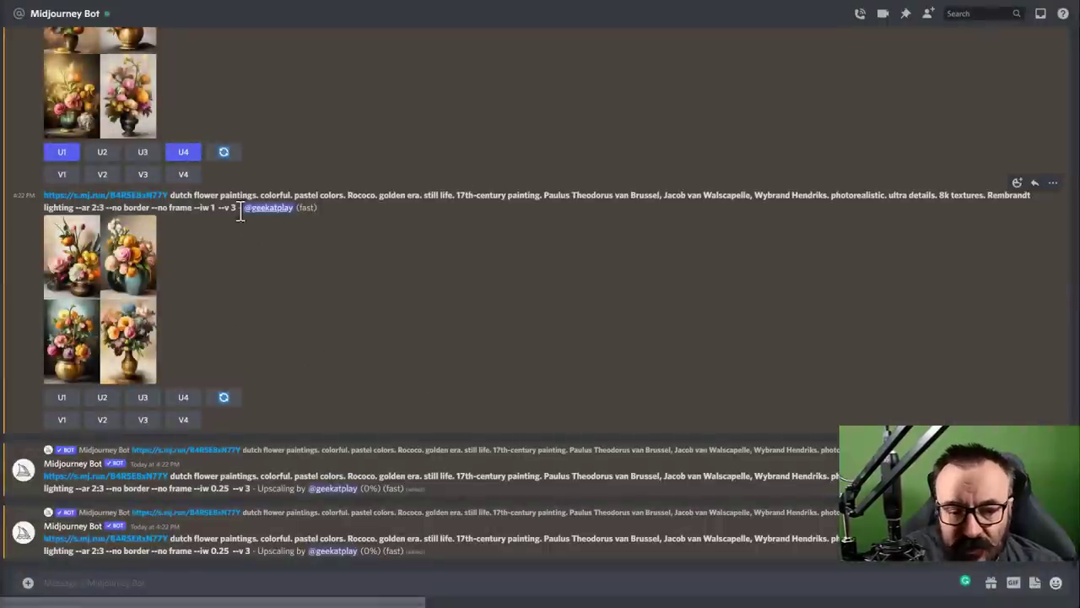
scroll(276, 317, "up", 1)
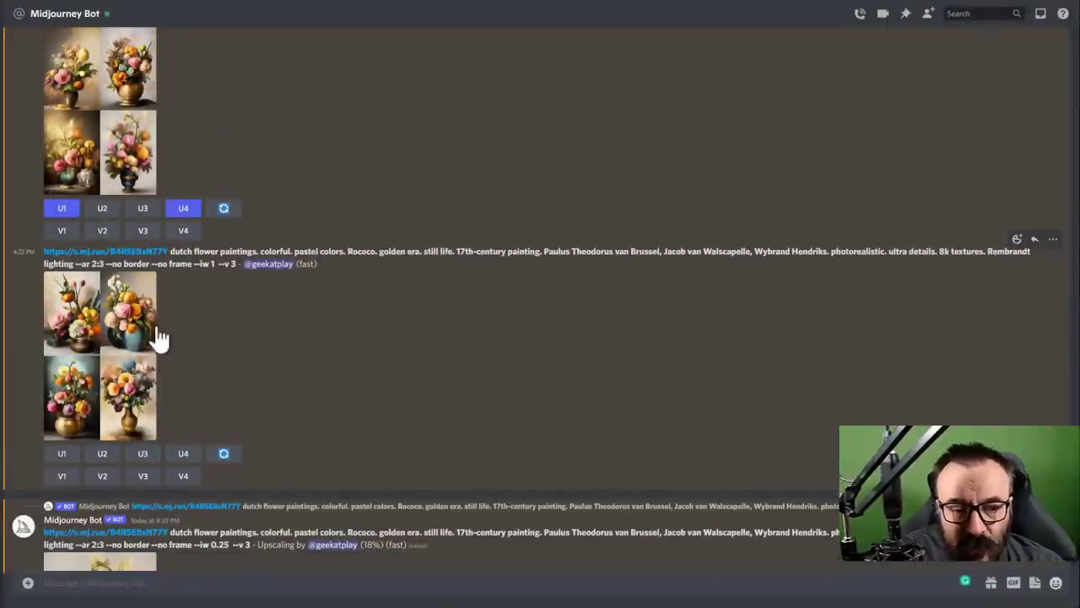
left_click(135, 366)
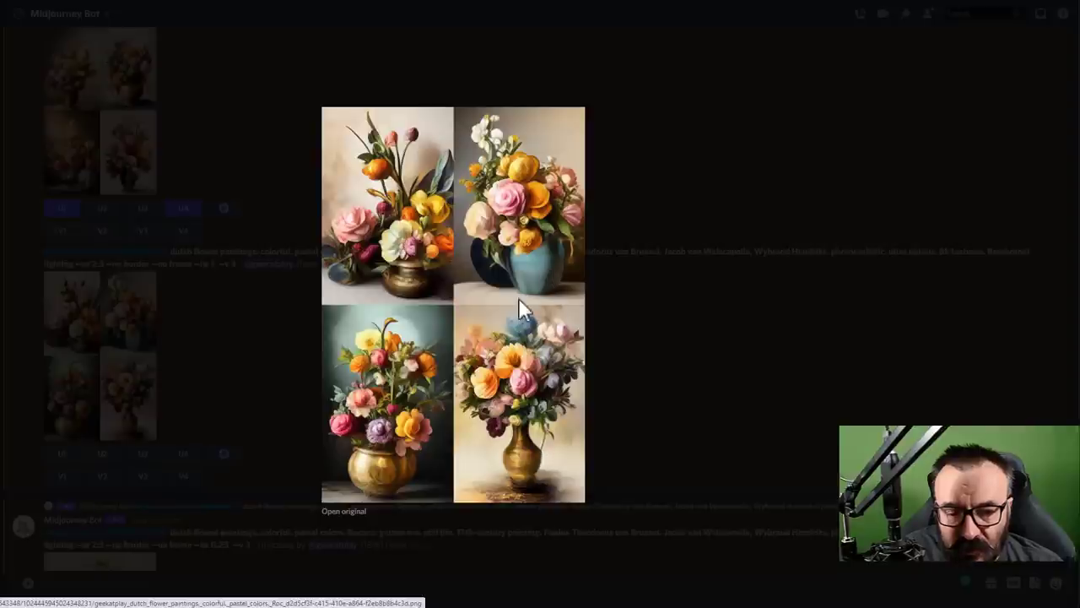
left_click(751, 396)
left_click(61, 456)
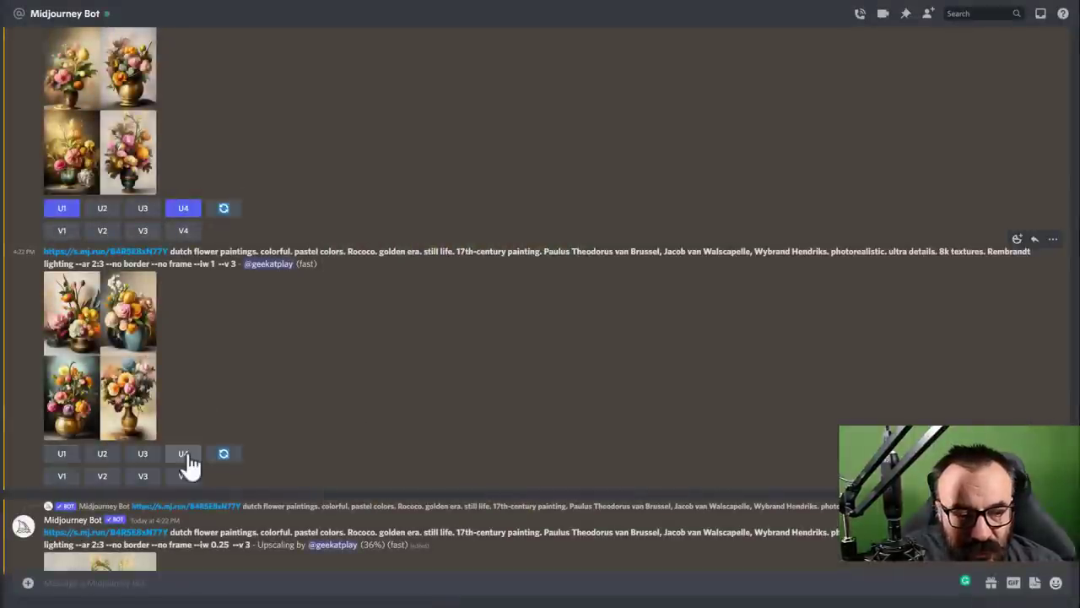
left_click(183, 456)
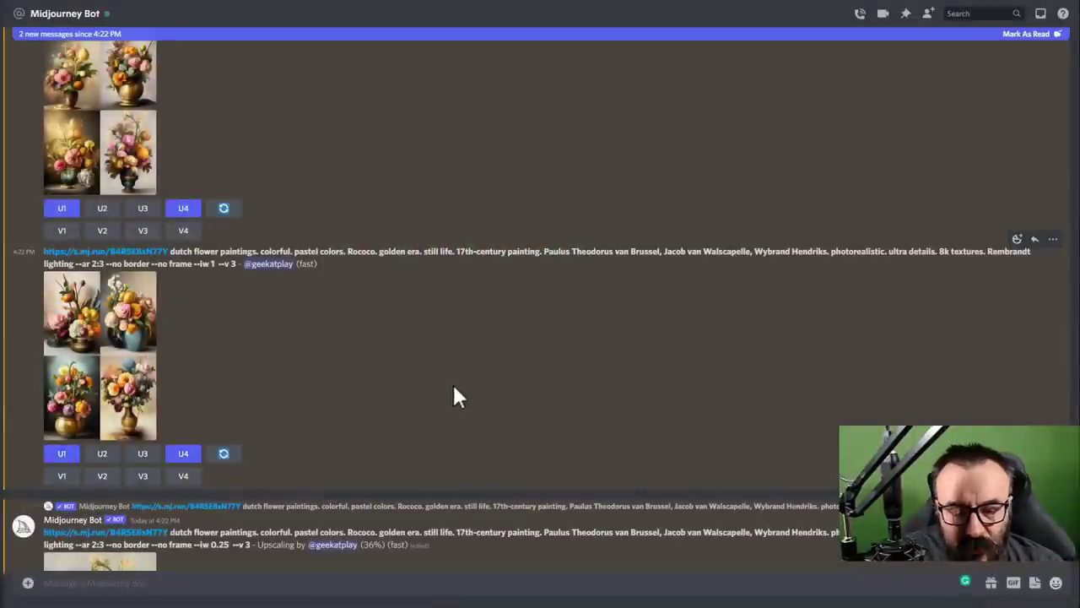
- Check the progress of the requested upscales for both image weights
scroll(451, 384, "down", 2)
scroll(472, 384, "down", 3)
scroll(337, 330, "down", 2)
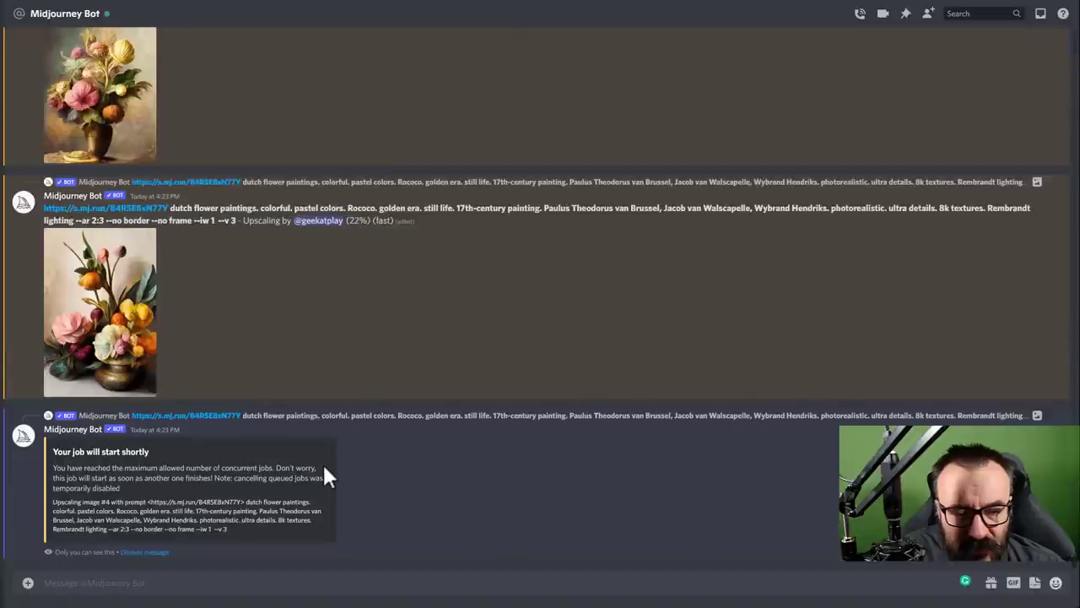
scroll(317, 371, "up", 5)
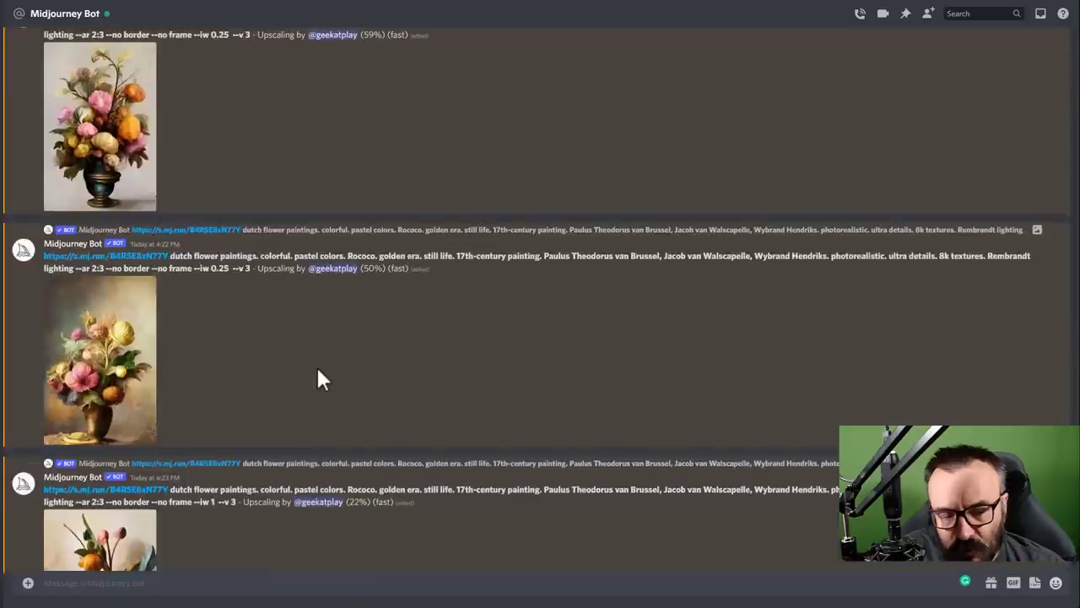
scroll(319, 257, "down", 3)
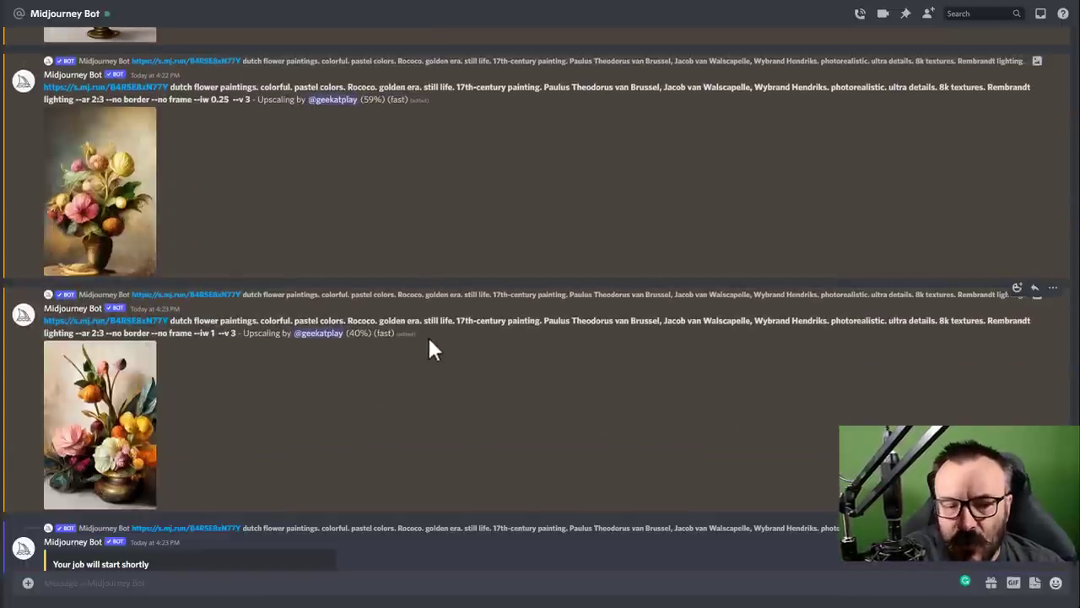
scroll(405, 331, "up", 3)
scroll(261, 380, "down", 2)
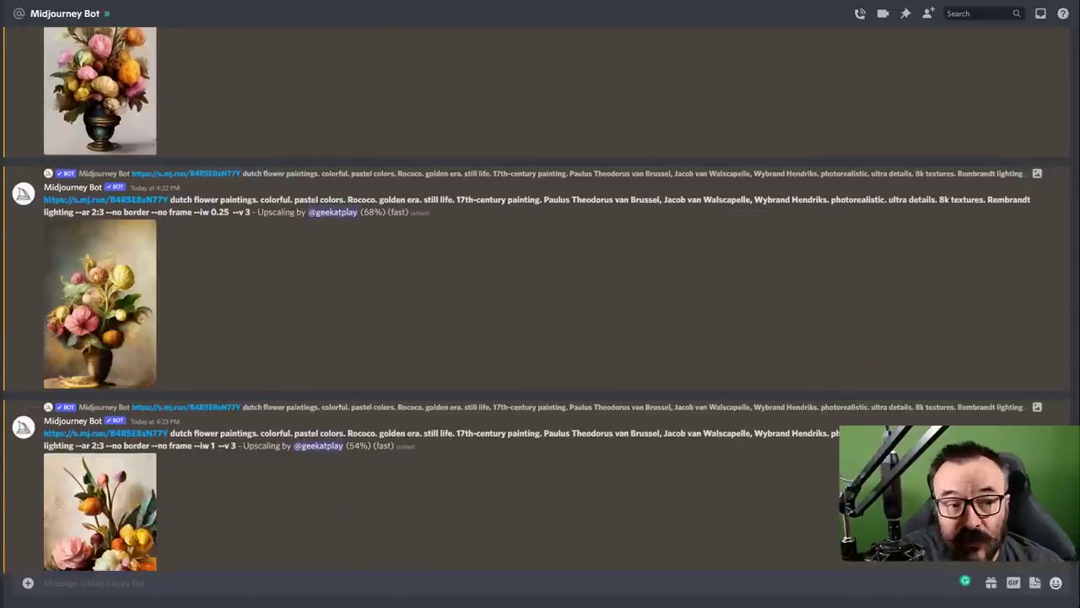
- Remaster the finished --iw 0.25 upscale of the bouquet in the dark vase
scroll(273, 217, "down", 5)
scroll(352, 339, "up", 2)
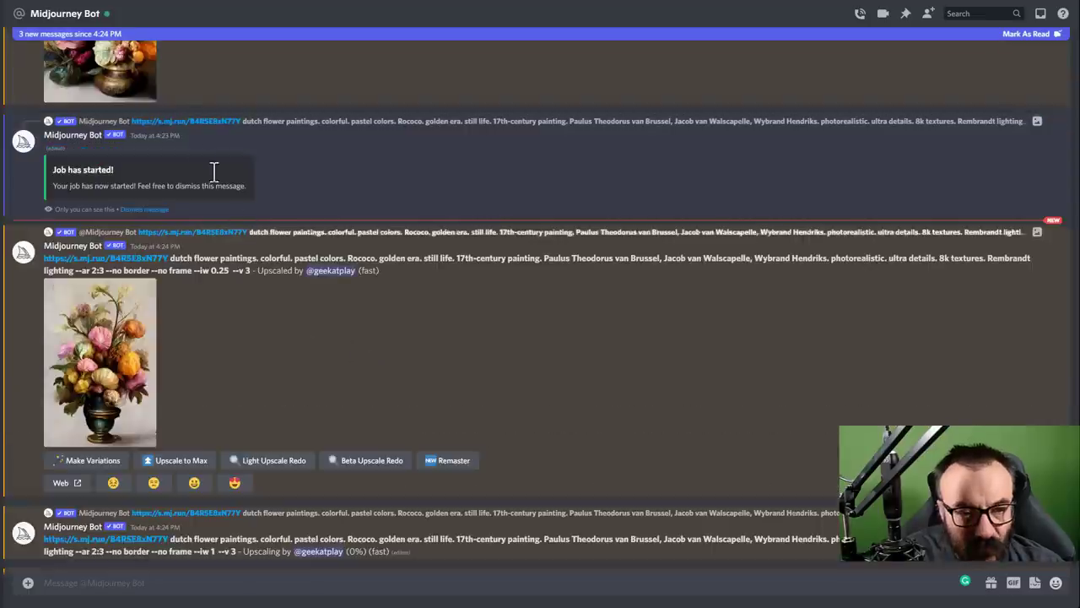
scroll(228, 311, "down", 4)
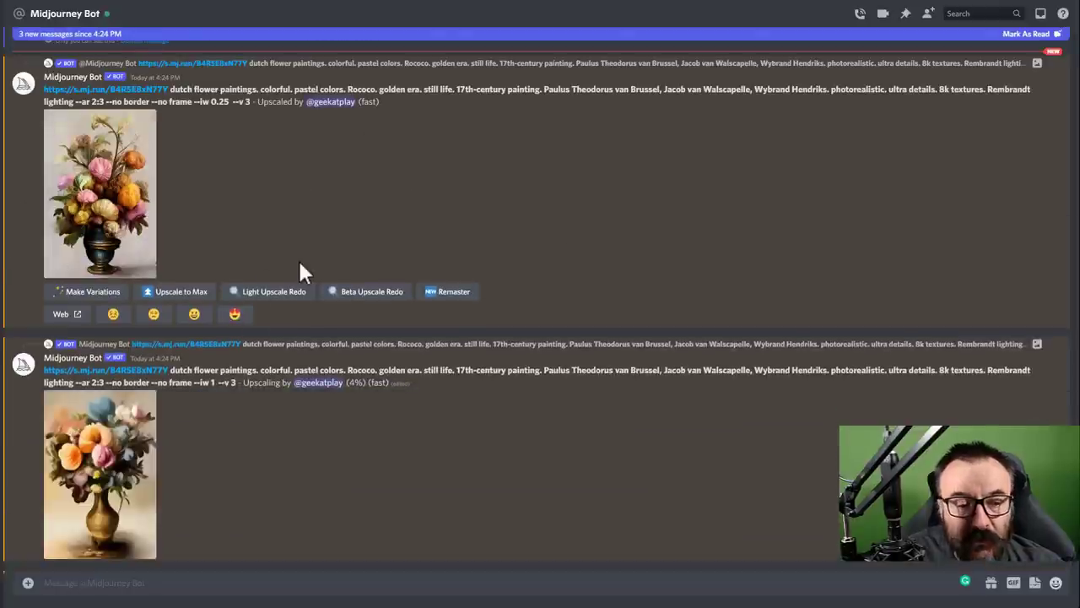
left_click(444, 293)
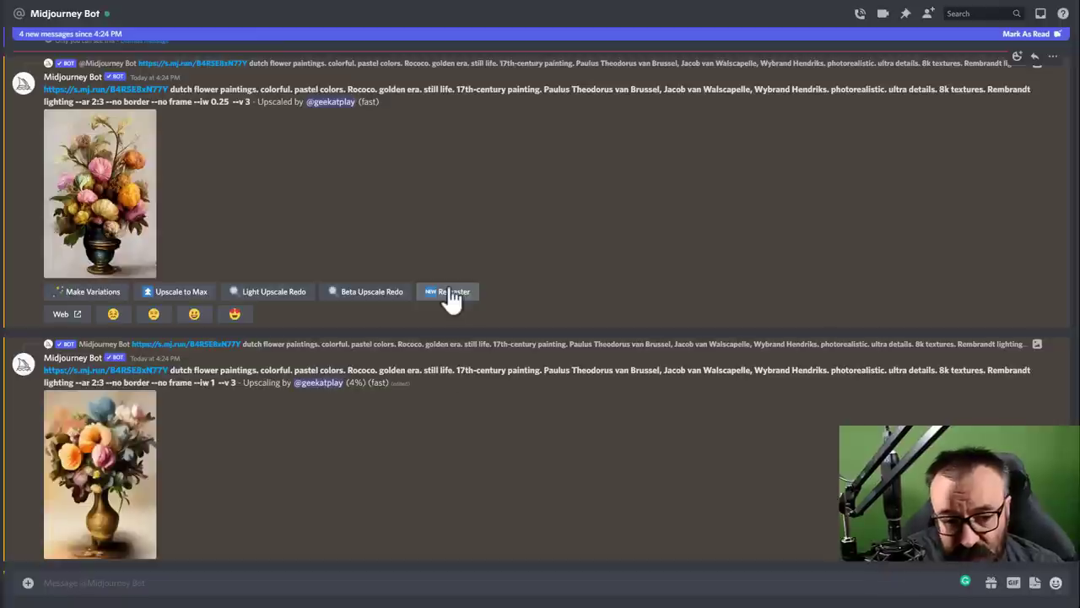
- Remaster the --iw 0.25 upscale of the bouquet with the large pink flower and the --iw 1 upscale in the low brass vase
left_click(453, 358)
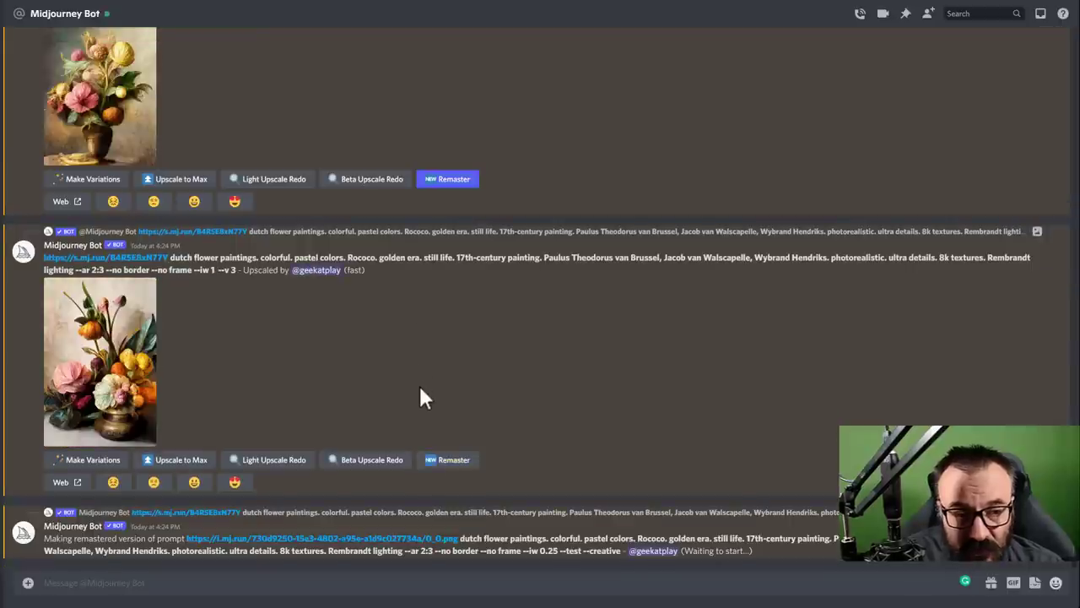
left_click(460, 463)
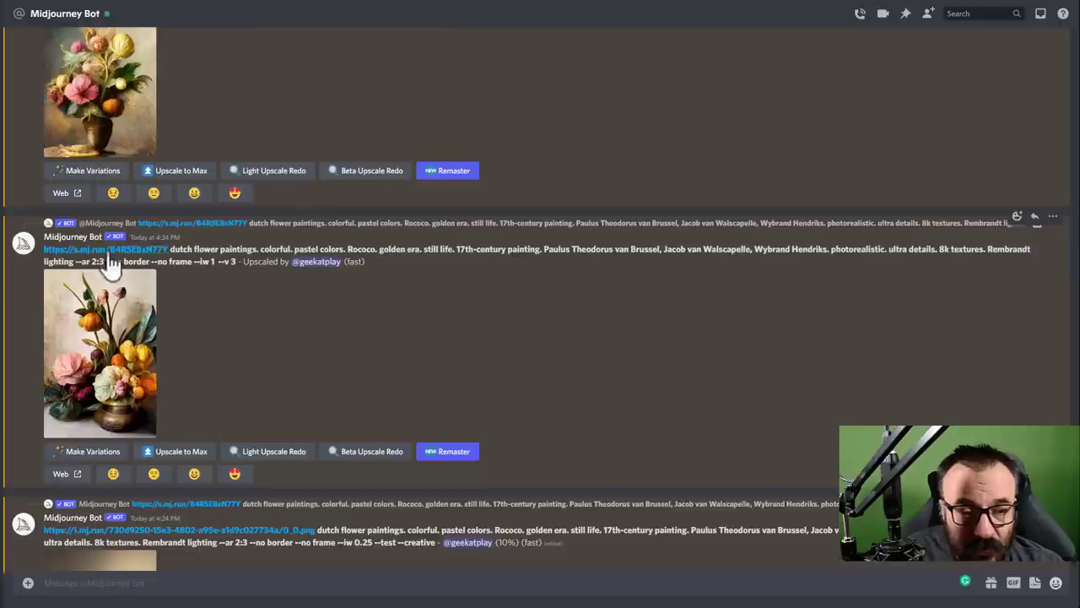
- Copy the --iw 1 upscale's prompt from the image link through --iw 1 and reuse it in a new /imagine command
left_click_drag(216, 262, 42, 250)
key("ctrl+c")
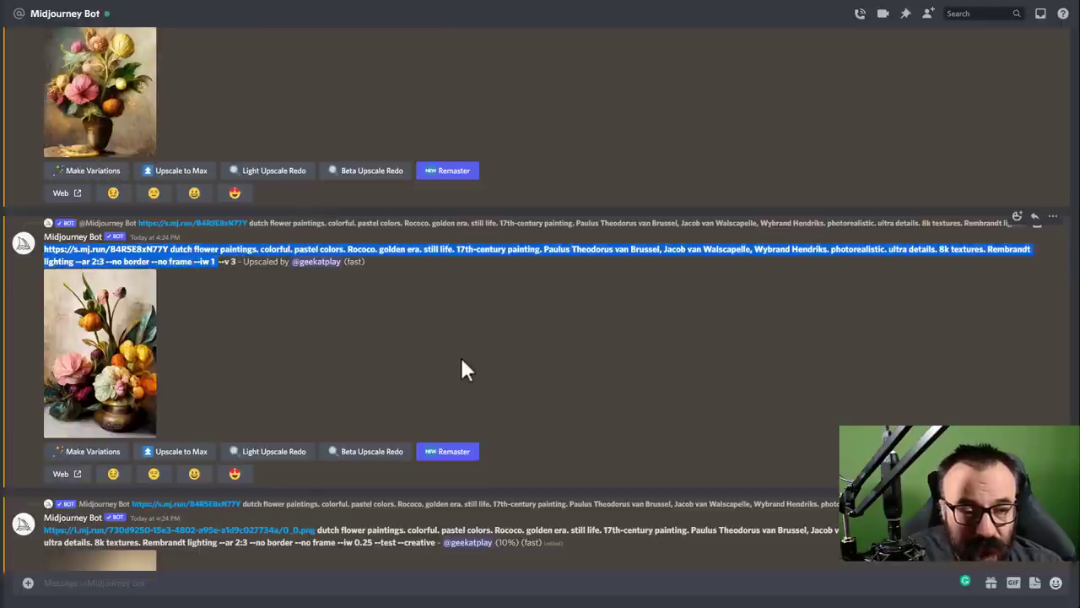
left_click(297, 583)
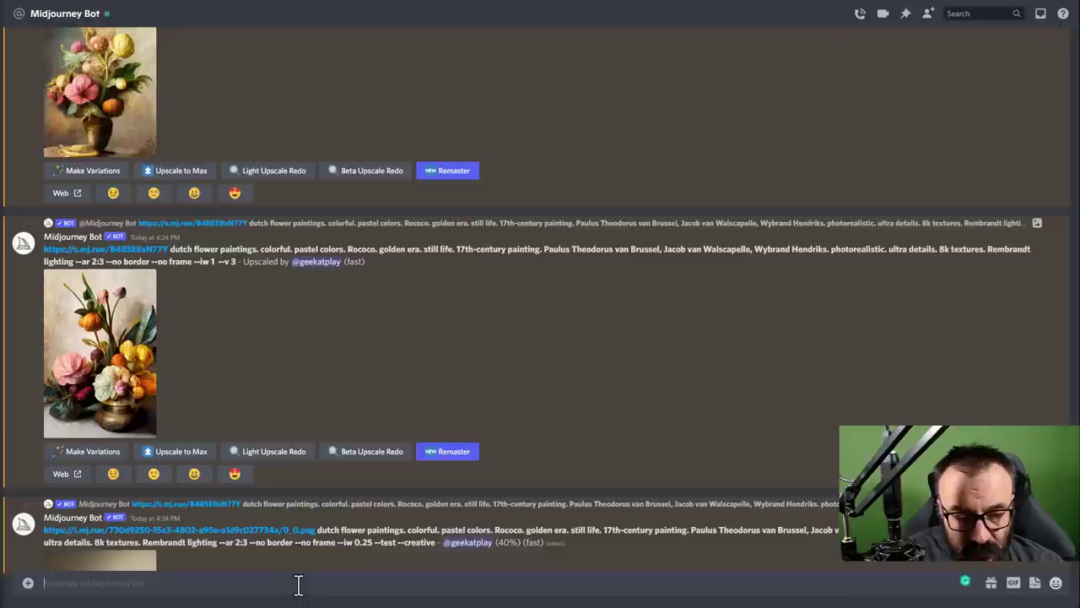
type("/im")
key("Tab")
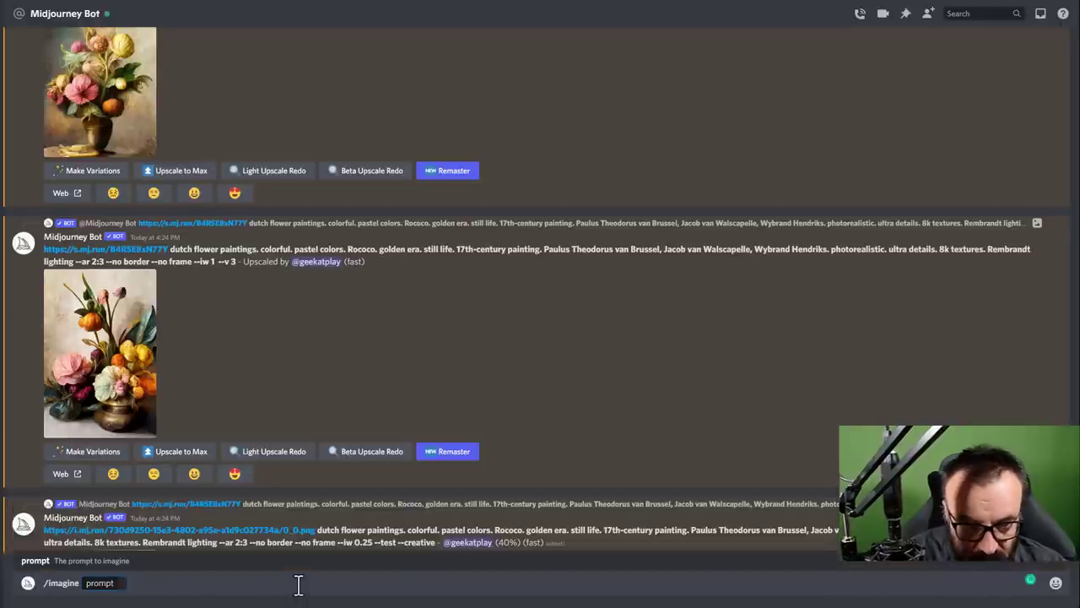
type("https://s.mj.run/B4RSE8xN77Y dutch flower paintings. colorful. pastel colors. Rococo. golden era. still life. 17th-century painting. Paulus Theodorus van Brussel, Jacob van Walscapelle, Wybrand Hendriks. photorealistic. ultra details. 8k textures. Rembrandt lighting --ar 2:3 --no border --no frame --iw 1")
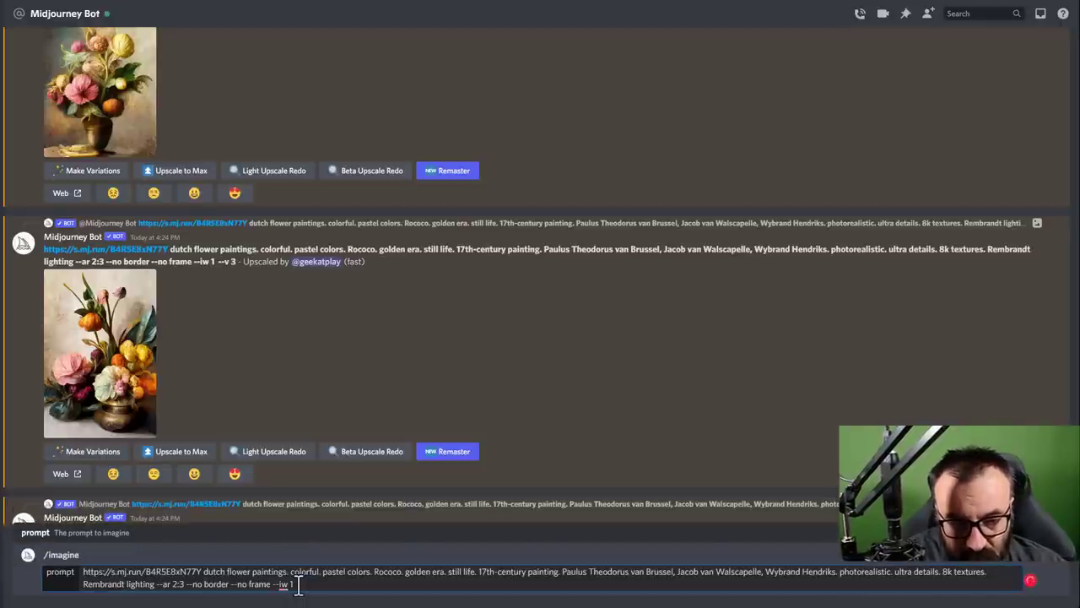
- Try to submit the image-referenced prompt with --testp --creative --upbeta added, and read the bot's reply
type("--test --")
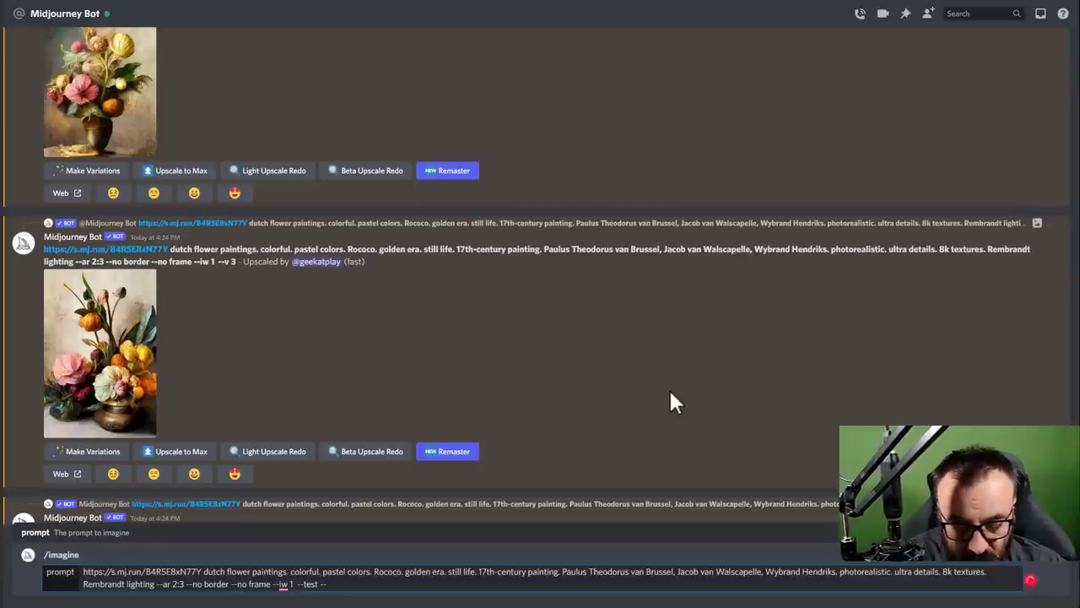
type("creative --")
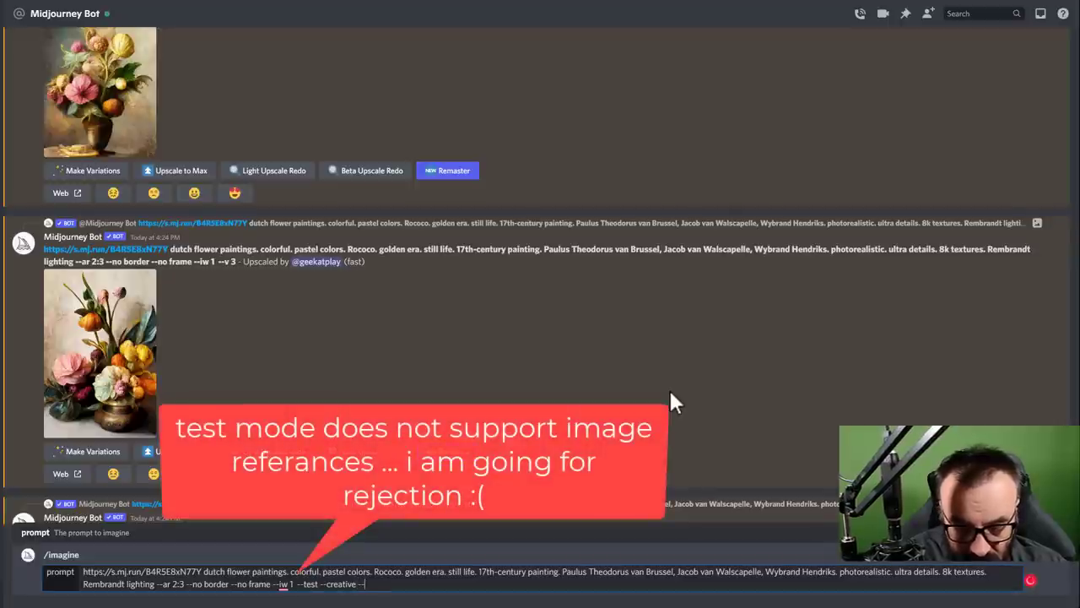
type("upb")
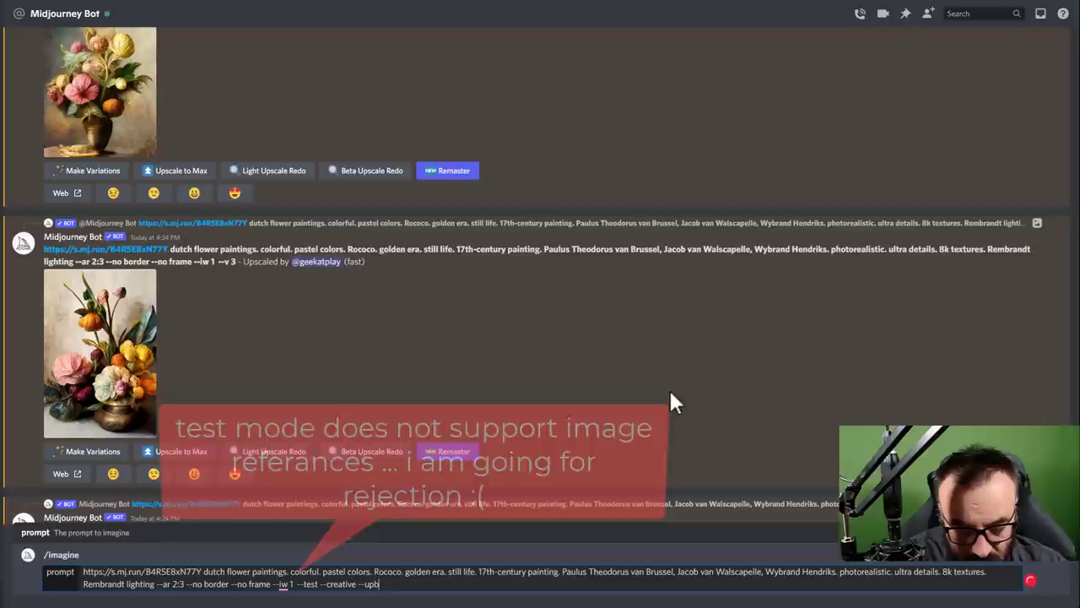
type("eta")
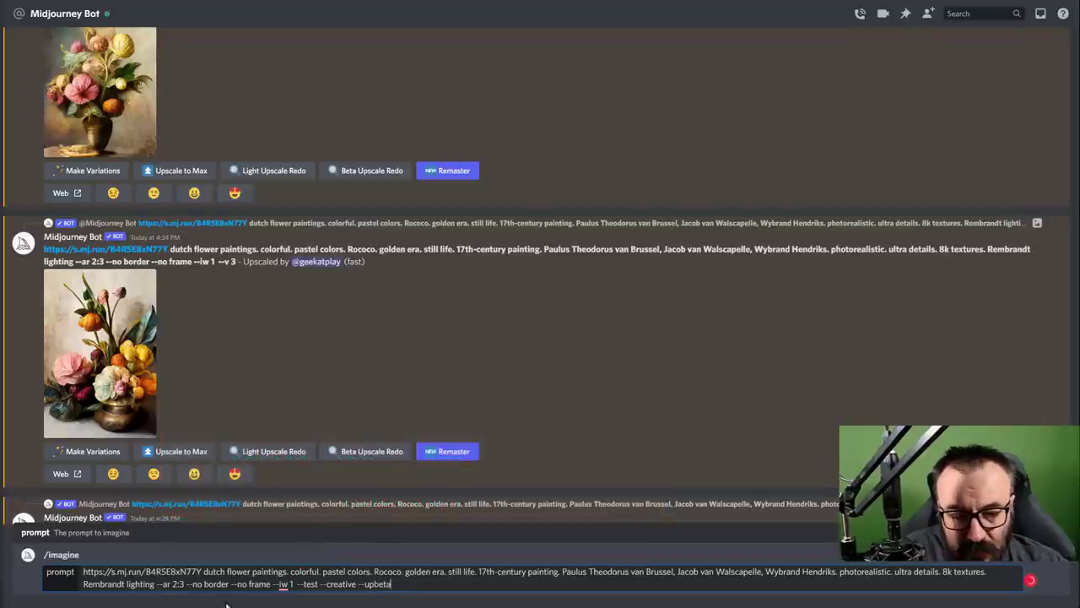
left_click(319, 584)
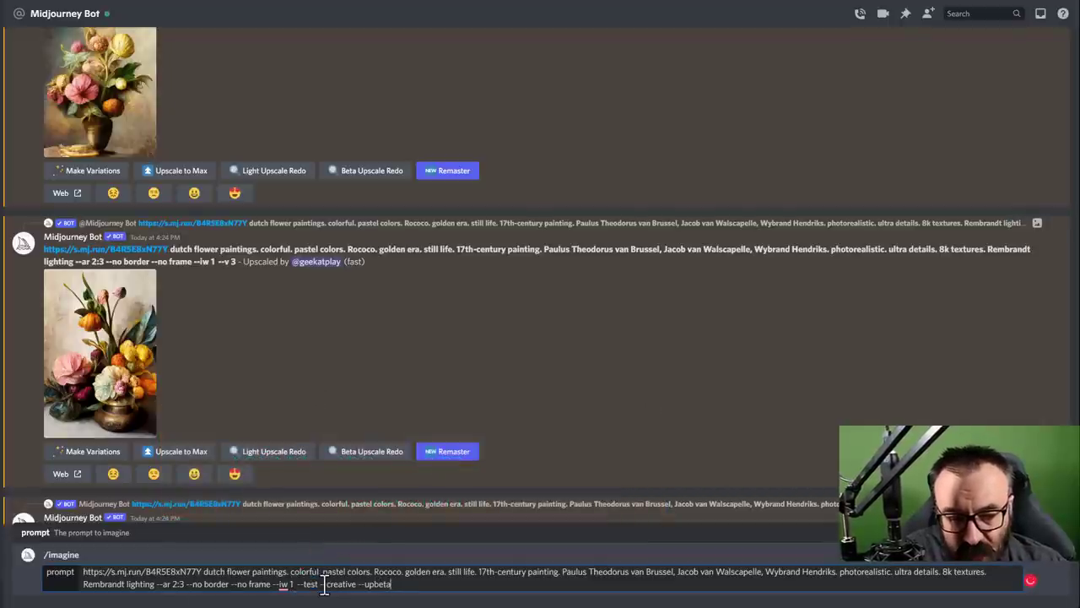
type("p")
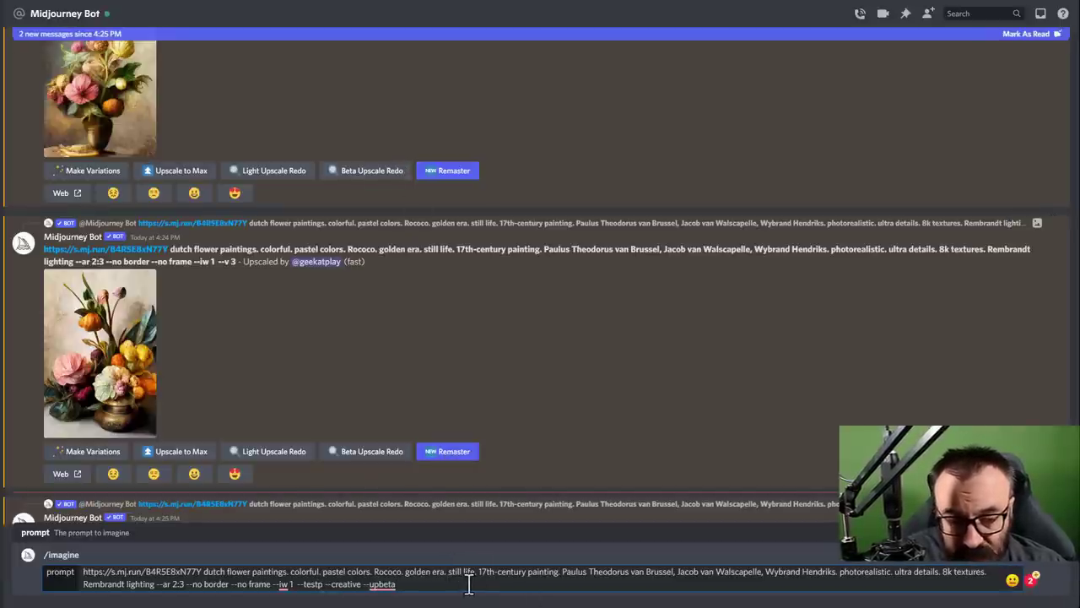
key("Return")
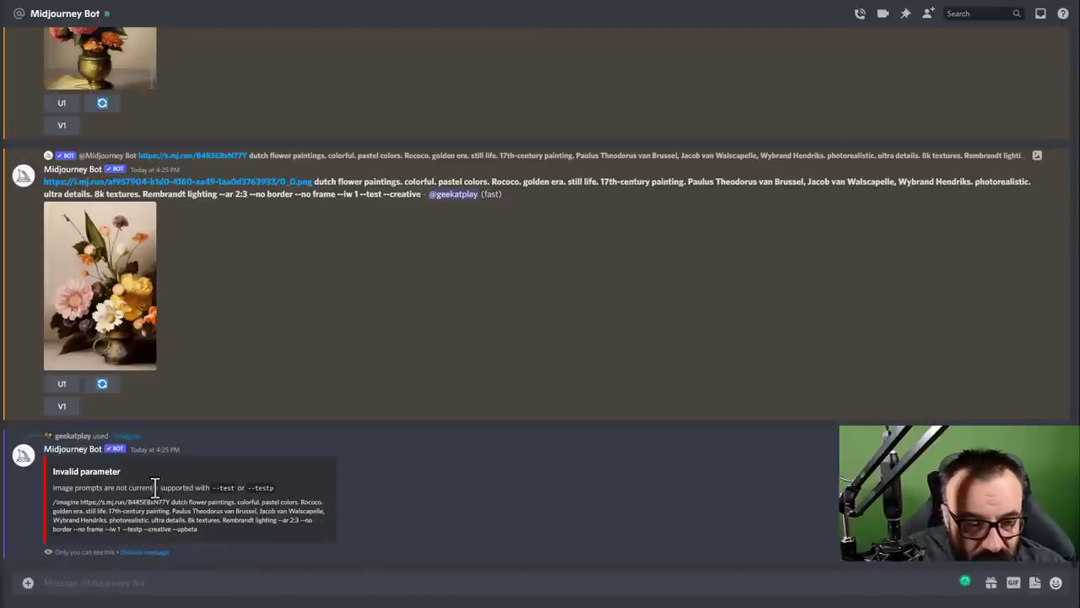
left_click_drag(270, 487, 43, 485)
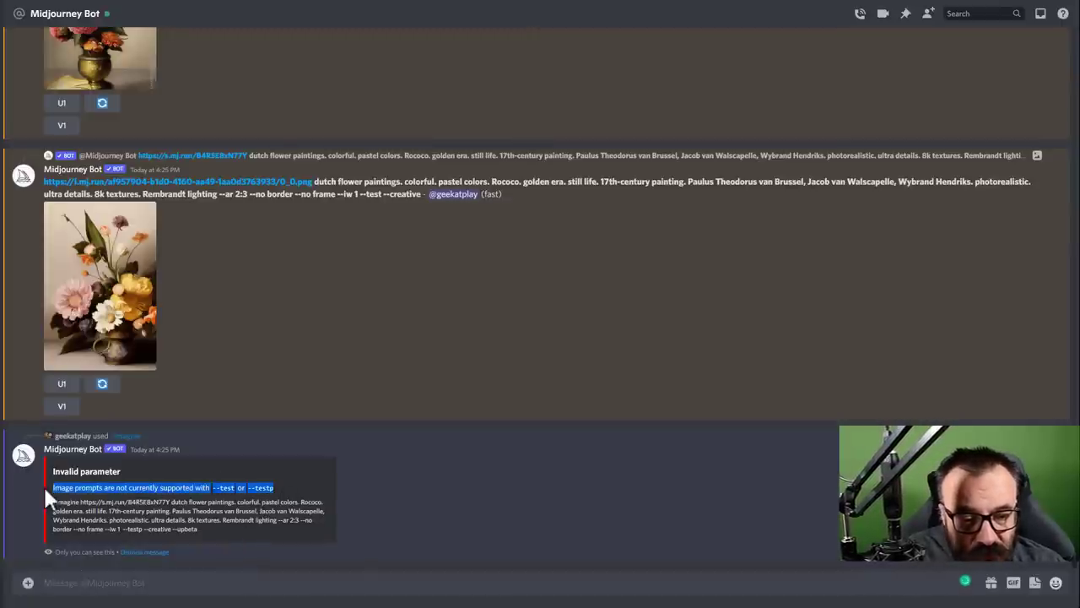
- Try to generate from the same image-referenced --iw 1 prompt with only --creative --upbeta added, and read the bot's reply
left_click(225, 579)
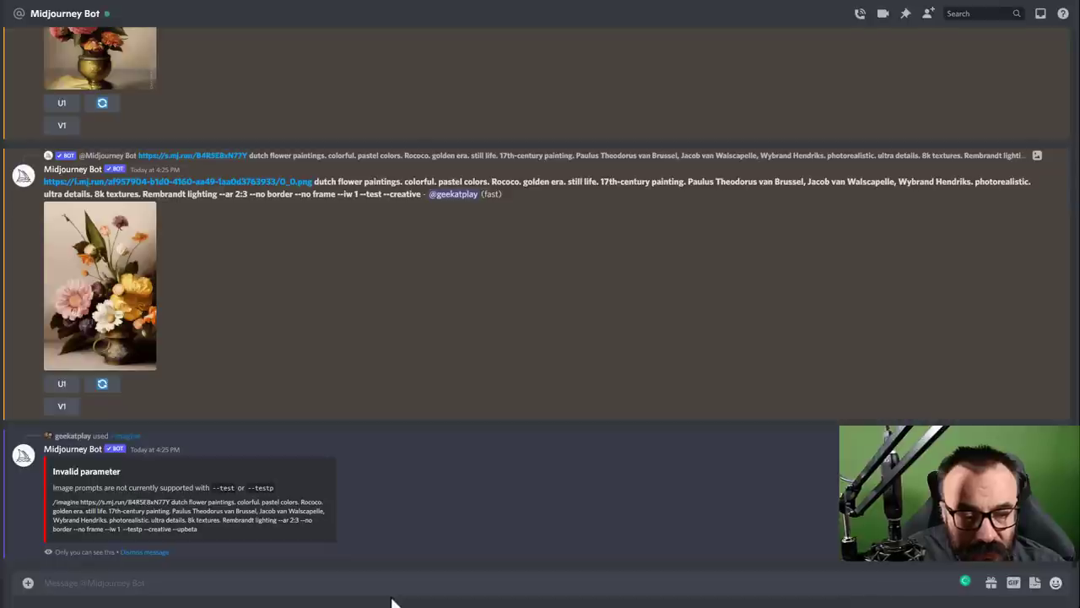
type("/")
key("Tab")
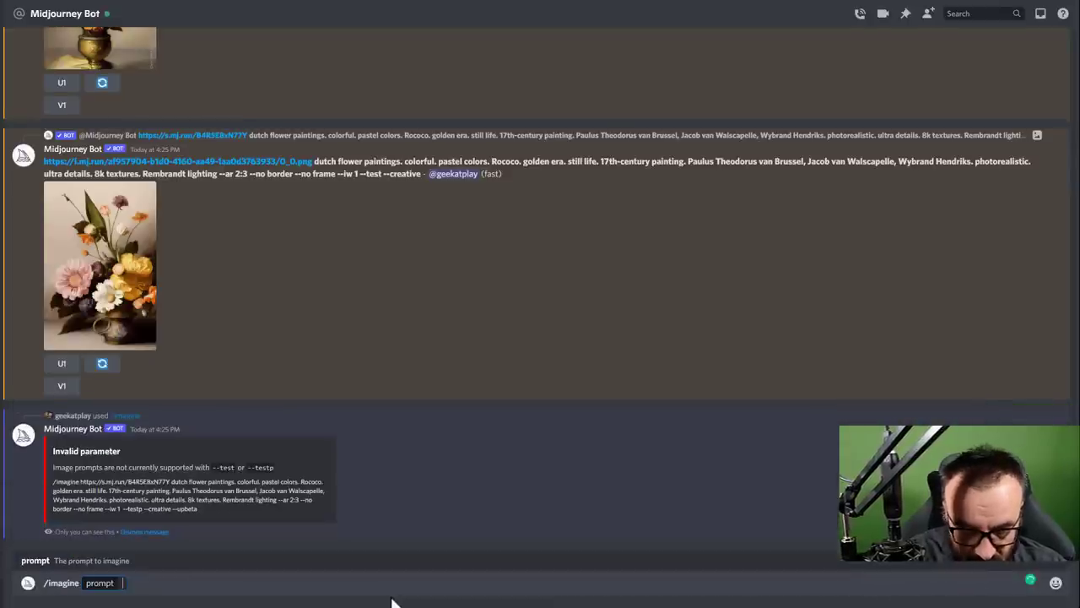
key("ctrl+v")
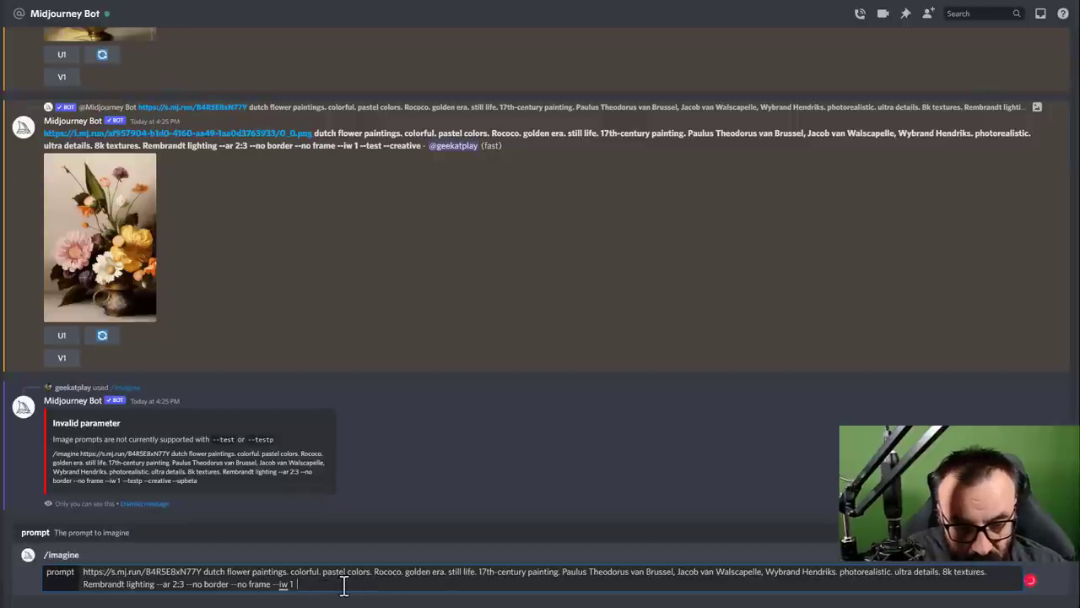
type("--")
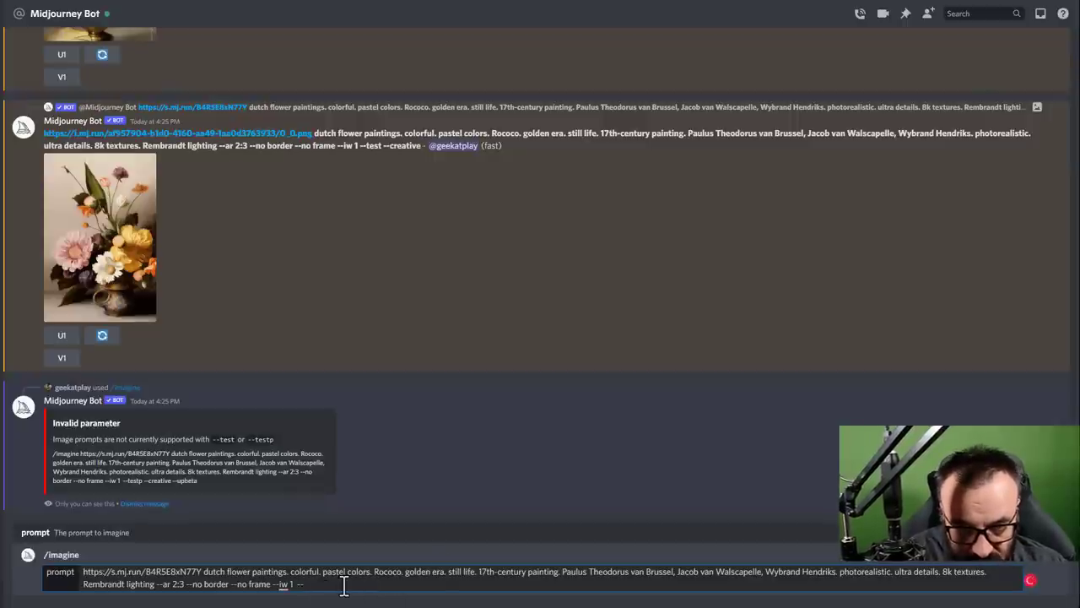
type("creative")
type(" --p")
type("pbet")
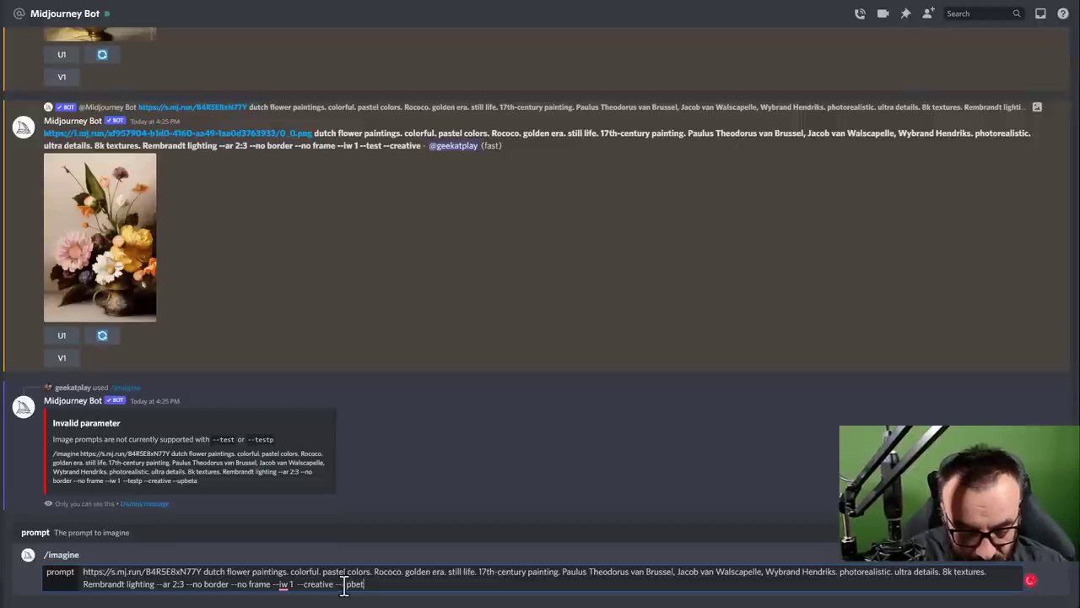
type("a")
key("Return")
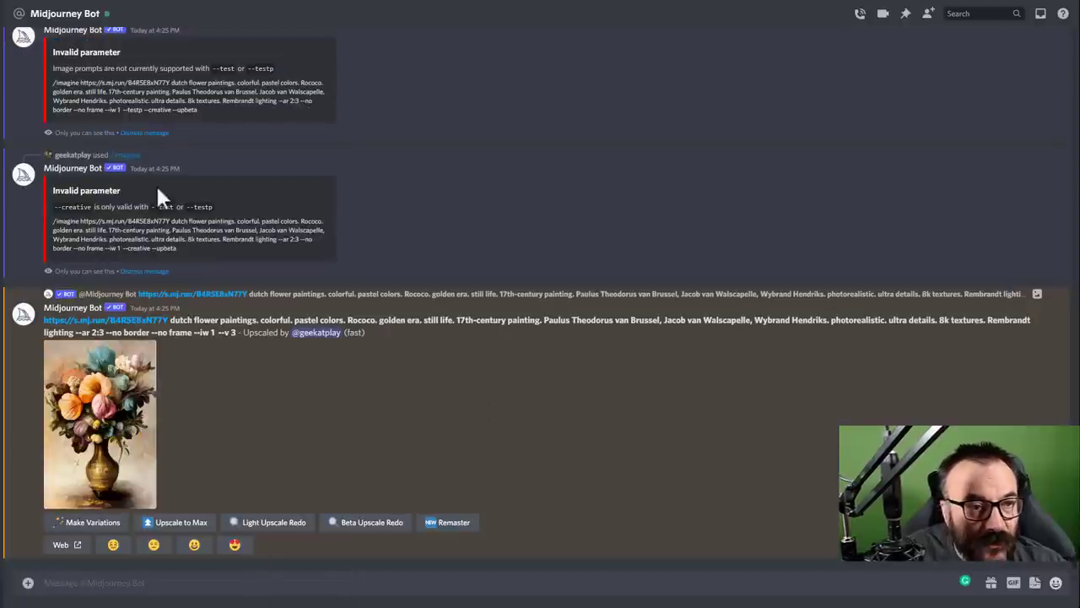
mouse_move(194, 207)
left_mouse_down()
mouse_move(52, 189)
mouse_move(212, 207)
left_mouse_up()
left_click(242, 222)
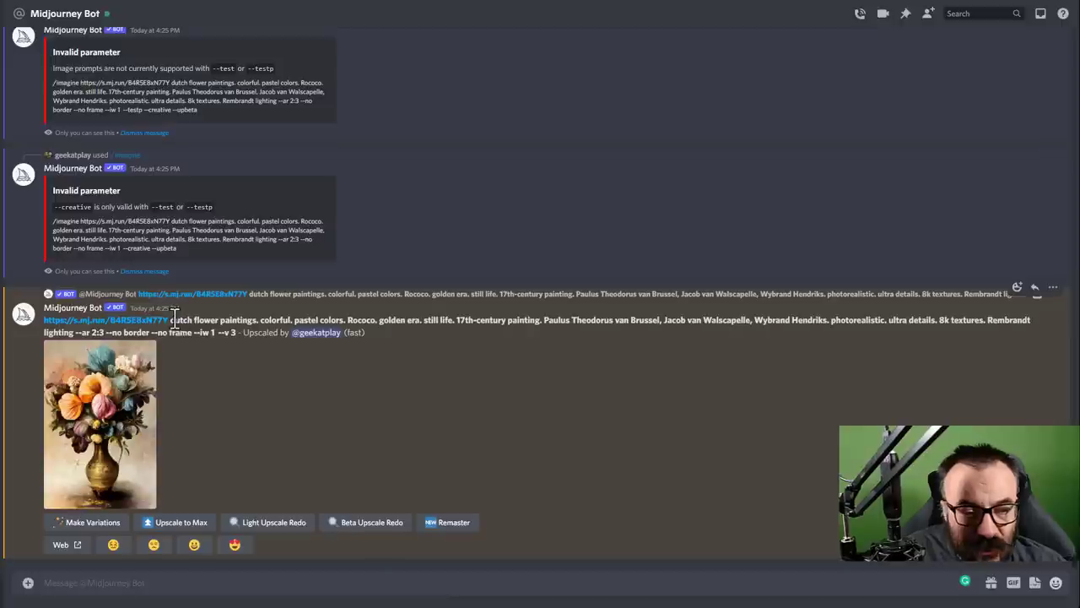
- Copy the prompt text without its image link, from "dutch flower paintings" through --iw 1, into a new /imagine command
left_click_drag(172, 319, 217, 341)
key("ctrl+c")
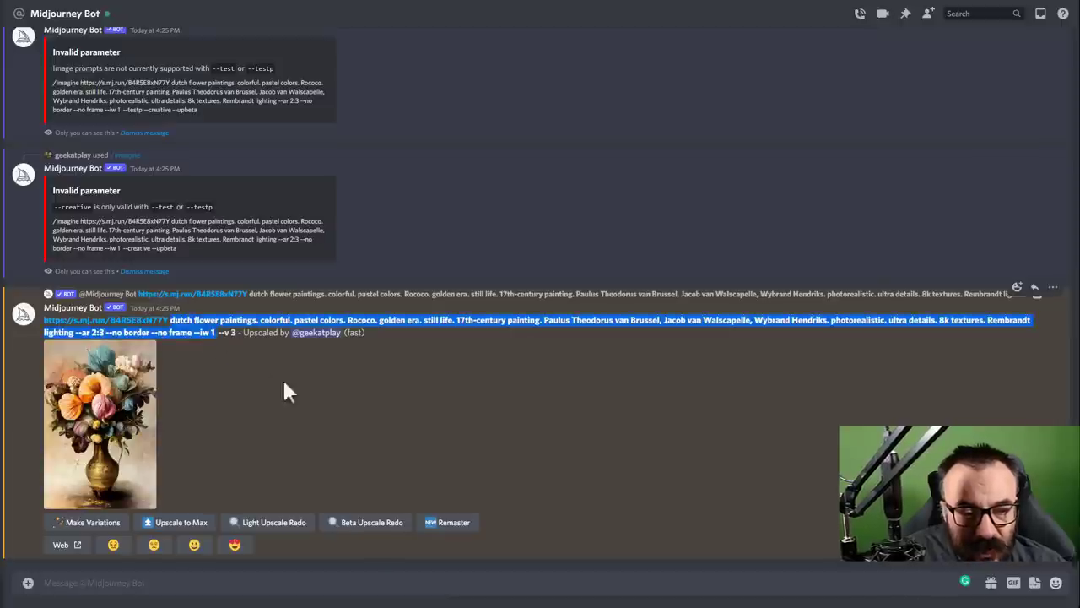
left_click(349, 591)
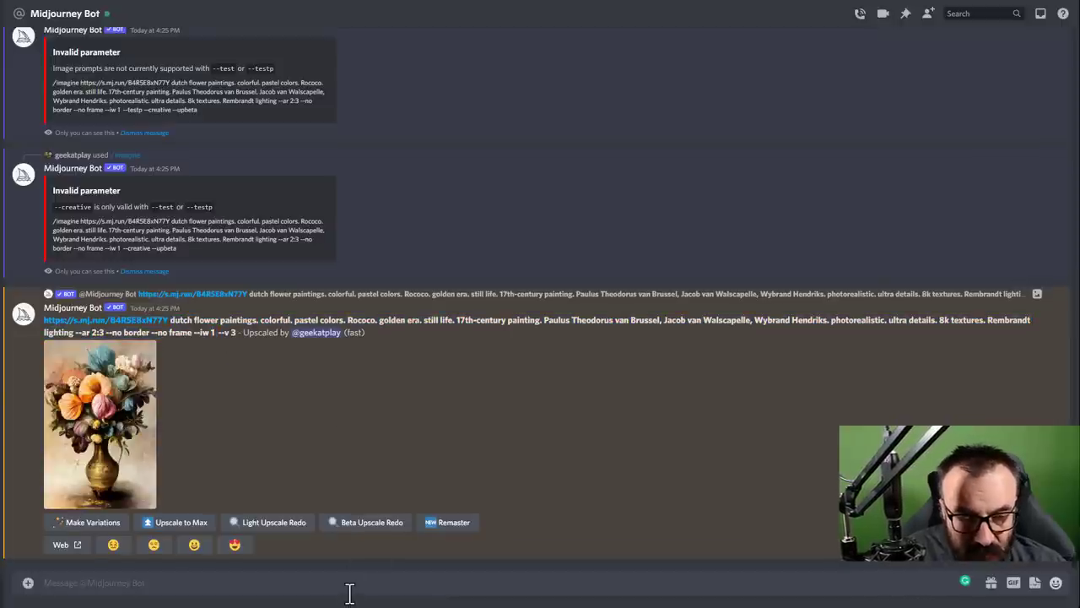
type("/")
key("Return")
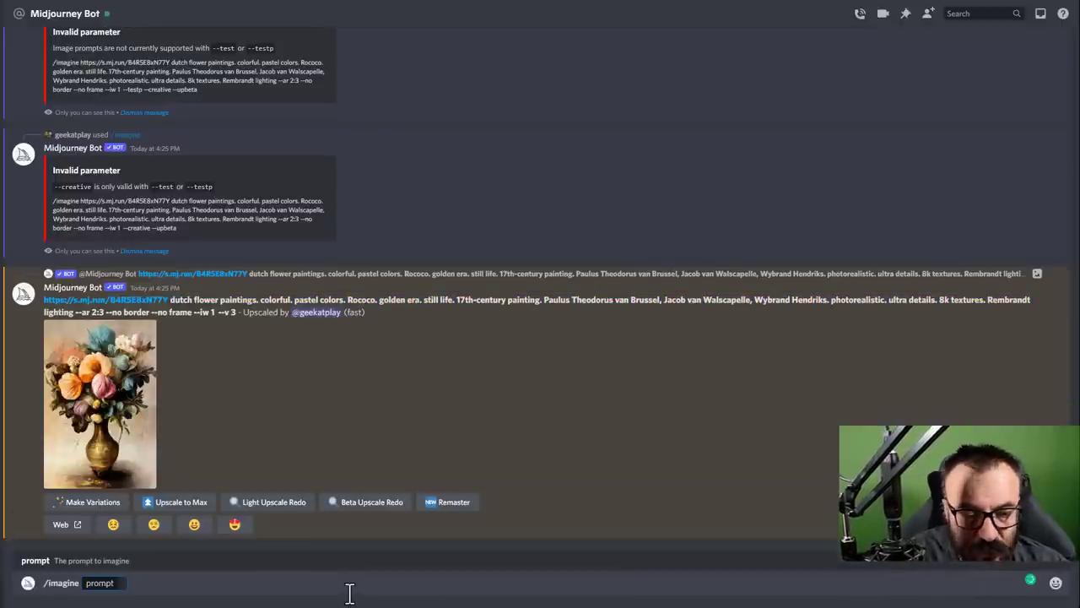
key("ctrl+v")
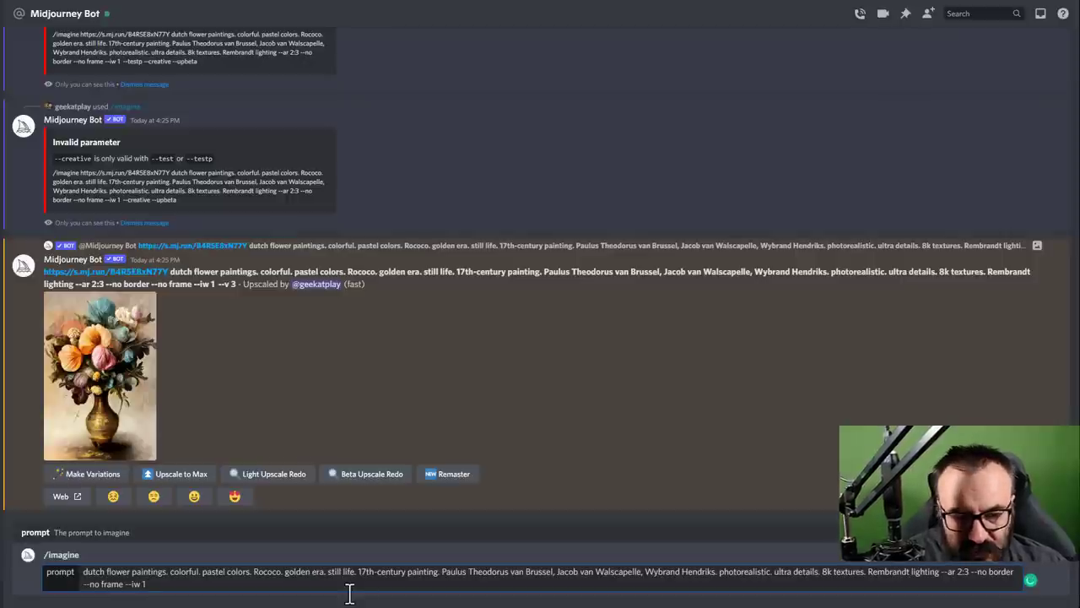
- Add --testp --creative --upbeta to the text-only prompt and submit it
type("--testp --")
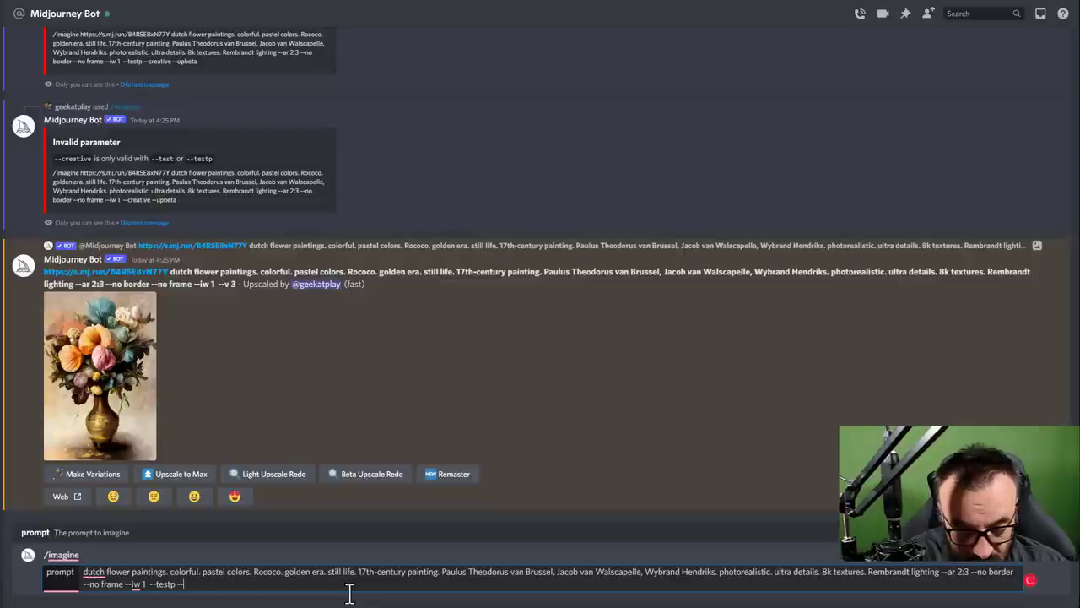
type("creative")
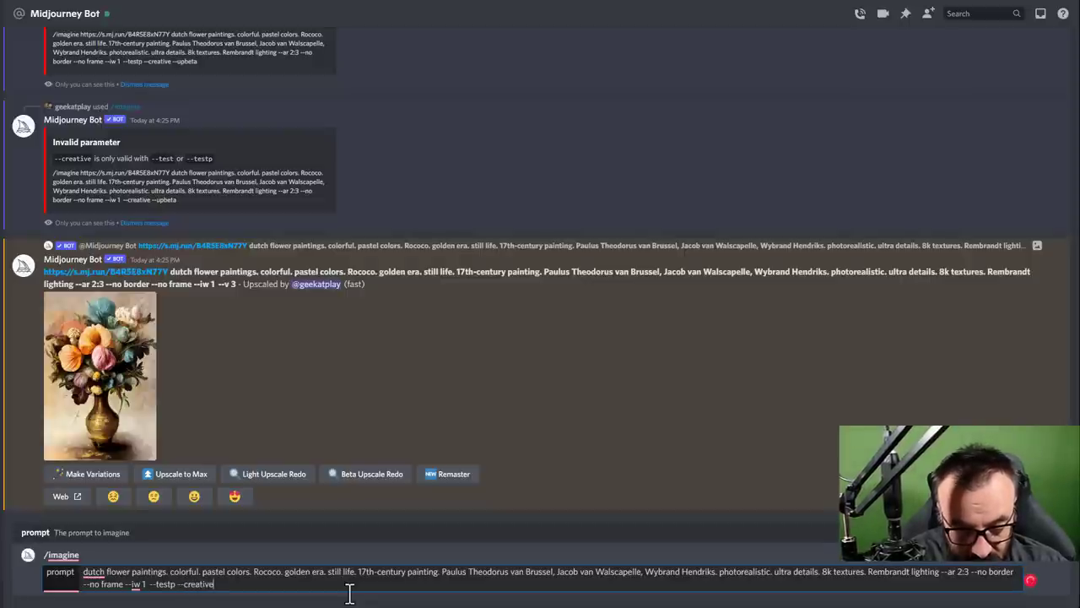
type(" --upbeta")
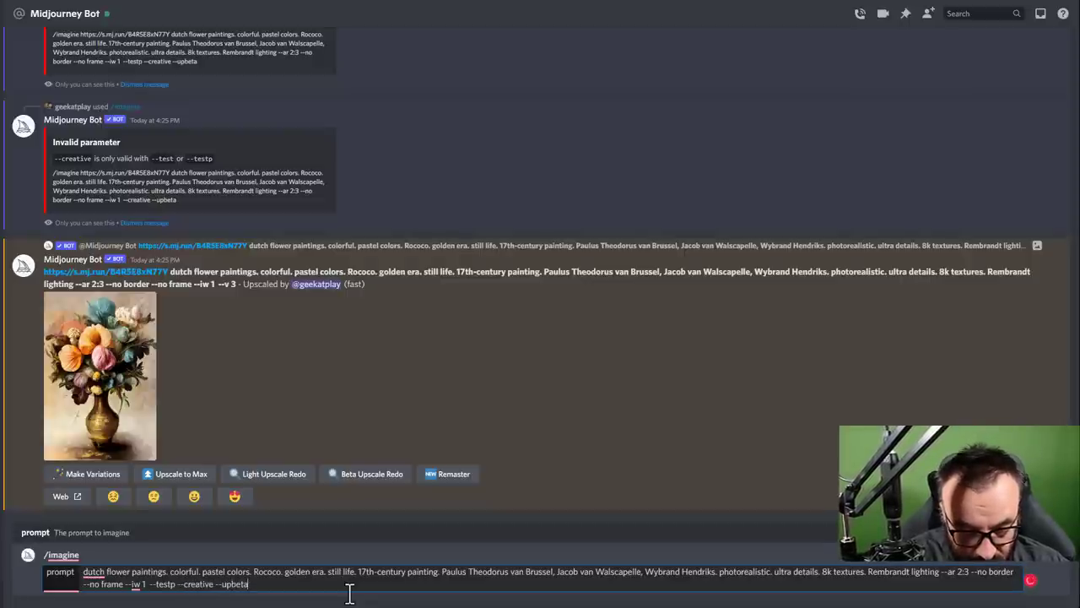
key("Return")
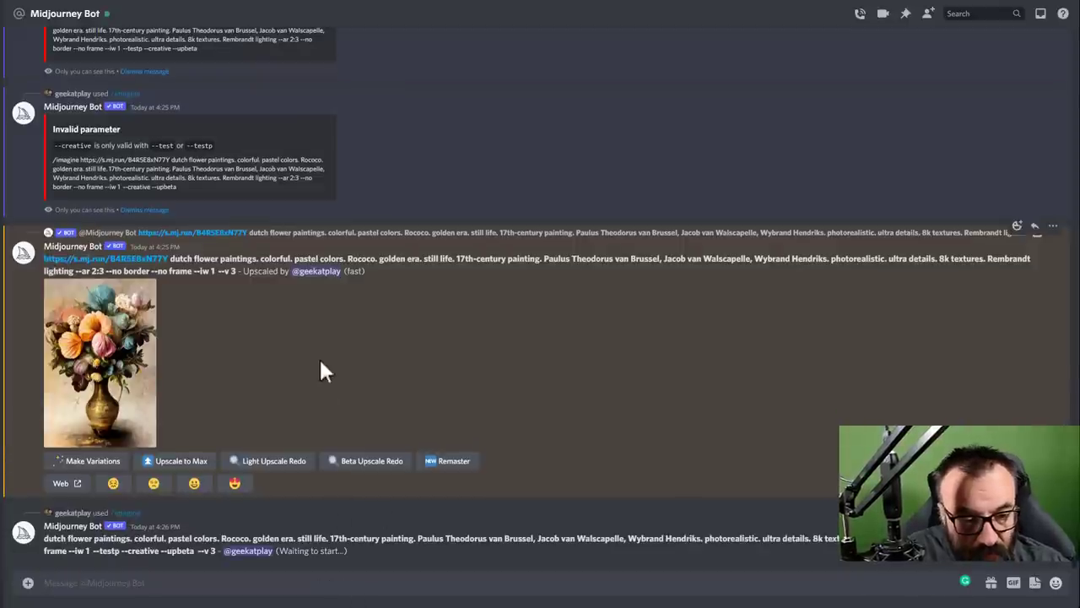
- Inspect the --iw 1 upscale of the orange, pink and blue bouquet at its original size, and close the preview
left_click(85, 371)
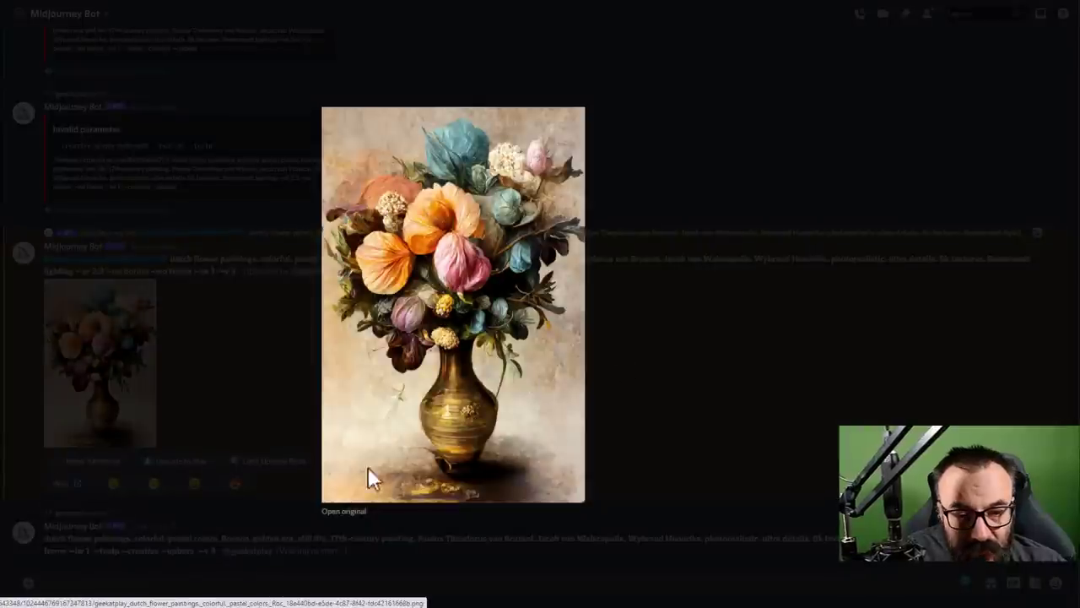
left_click(409, 490)
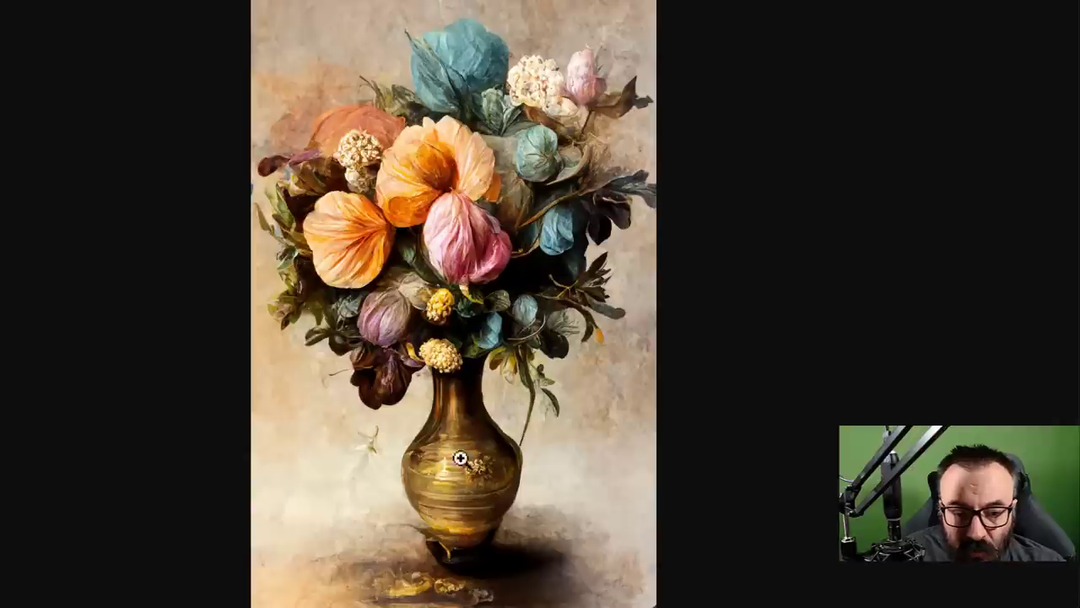
key("alt+Tab")
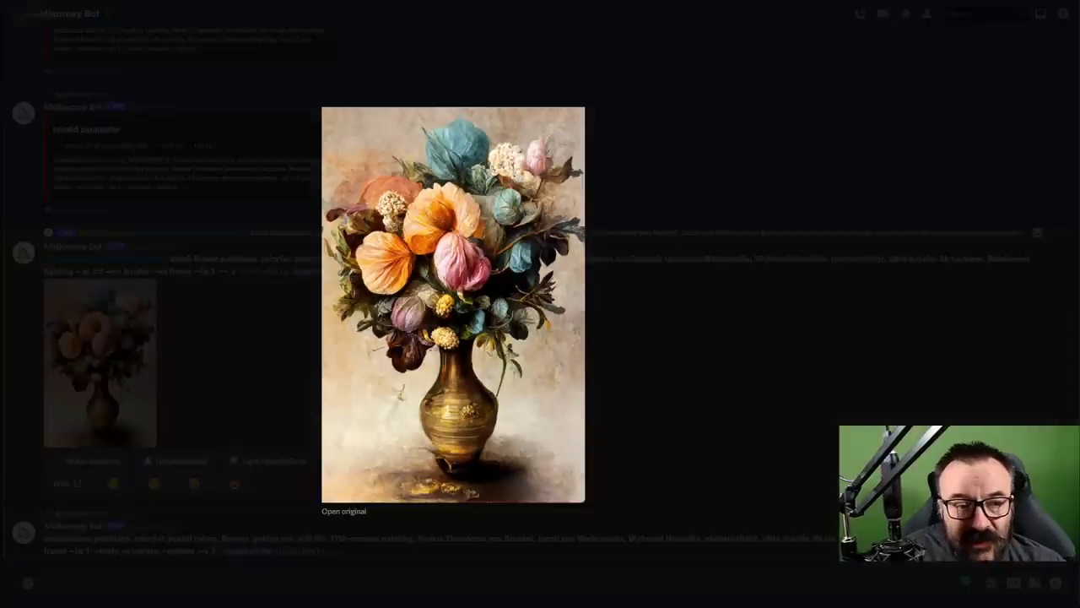
left_click(607, 285)
- Upscale the remastered --iw 0.25 and --iw 1 bouquet images
scroll(176, 325, "up", 10)
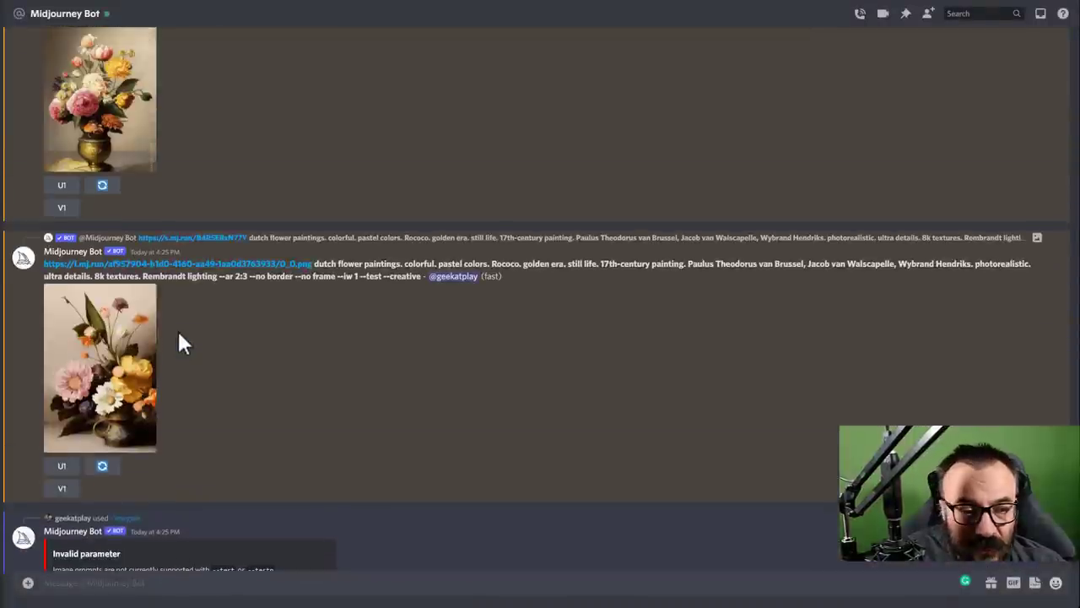
left_click(63, 188)
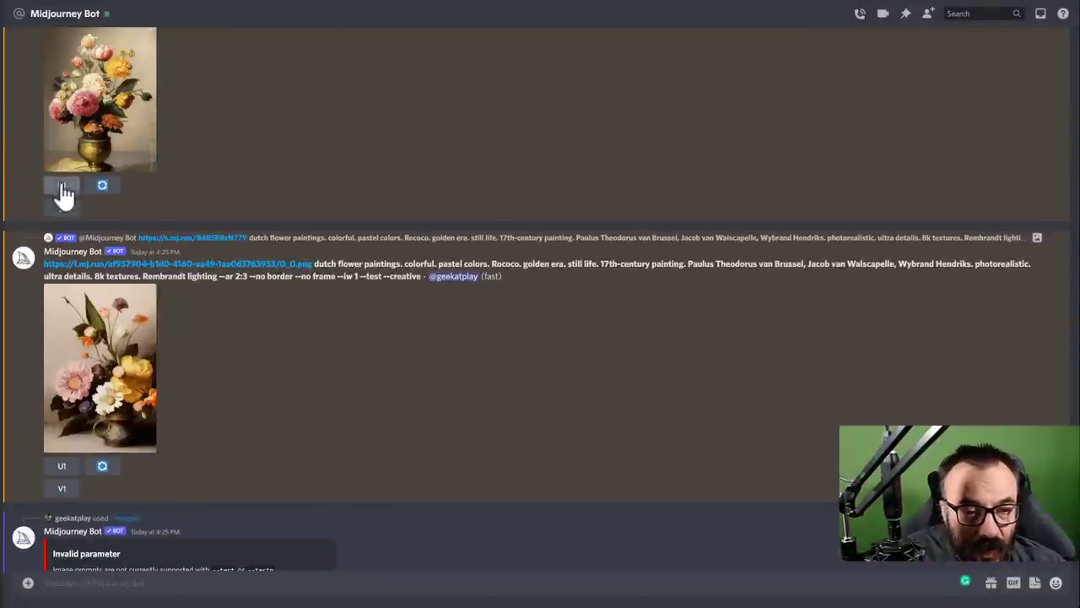
left_click(61, 465)
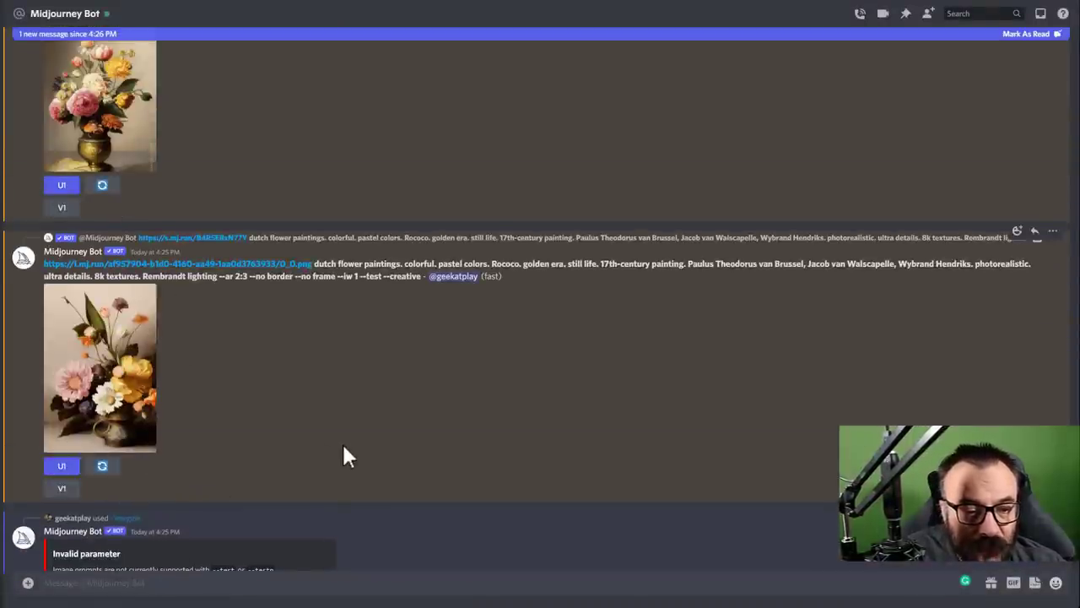
- Inspect enlarged previews of the remastered --iw 0.25 and --iw 1 bouquets and compare them with the earlier upscales
left_click(89, 278)
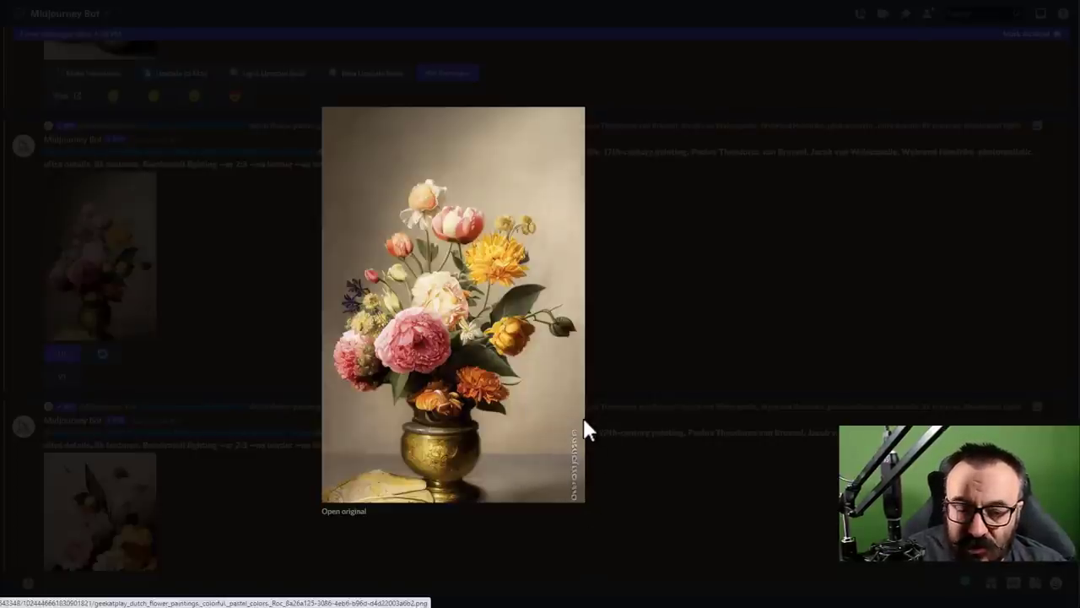
left_click(645, 378)
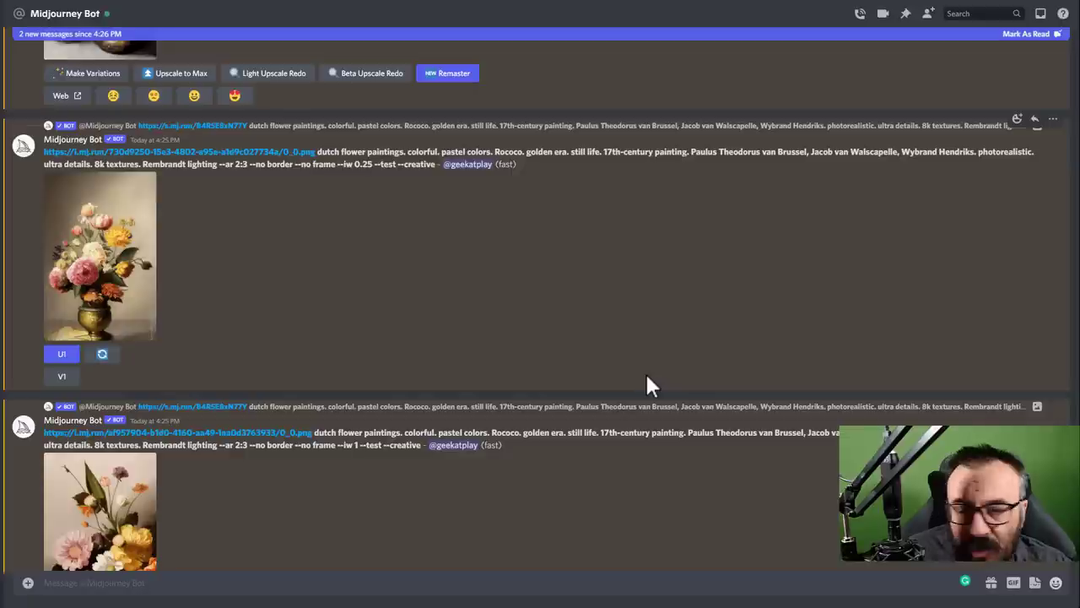
scroll(387, 270, "down", 3)
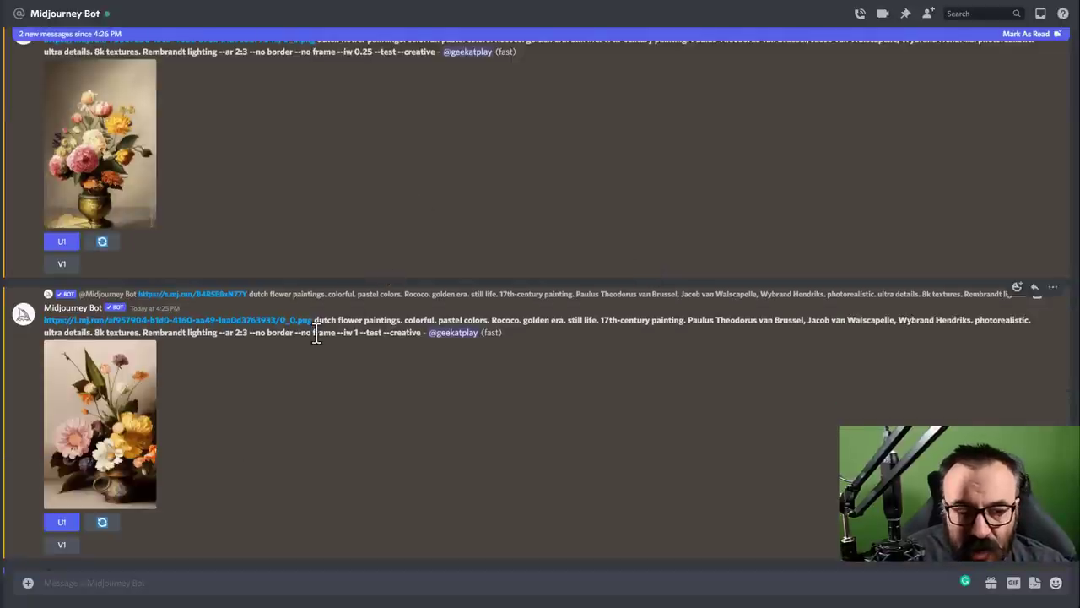
left_click(128, 456)
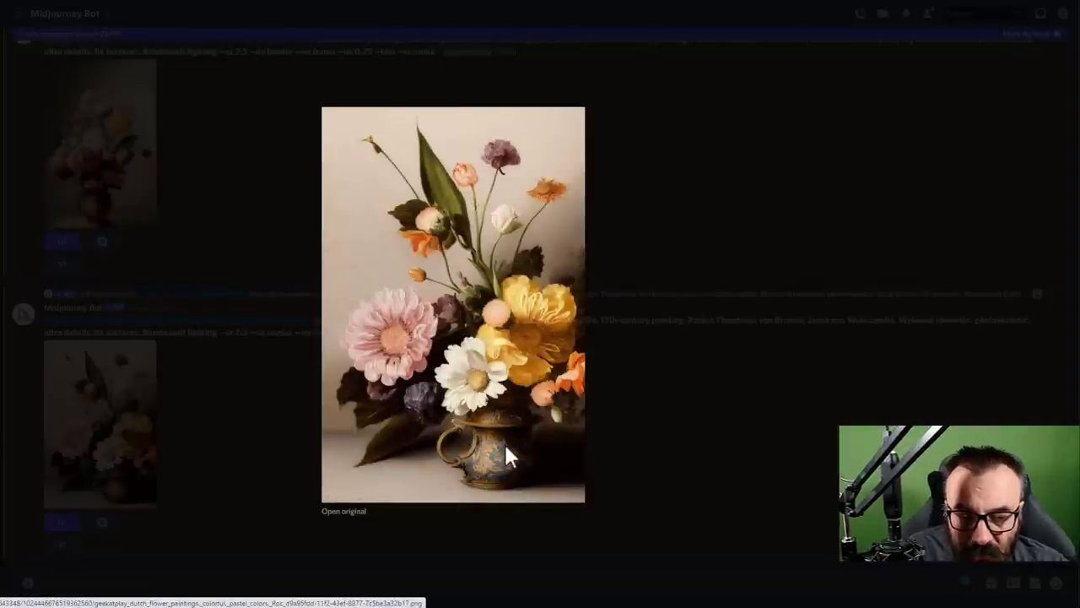
left_click(662, 439)
scroll(243, 306, "up", 4)
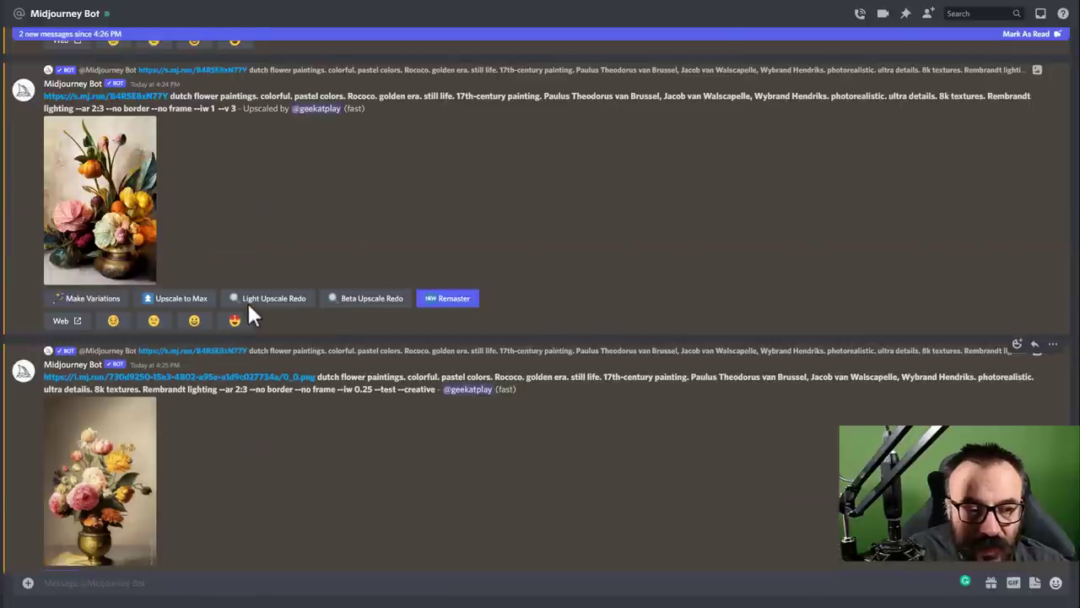
scroll(200, 234, "up", 5)
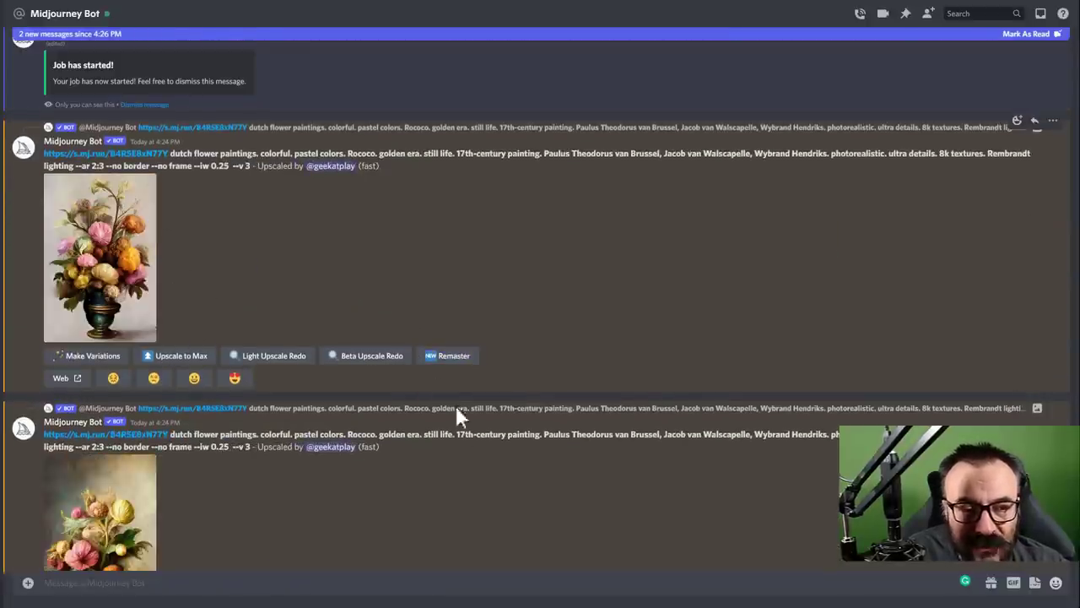
scroll(456, 410, "down", 1)
scroll(414, 400, "down", 10)
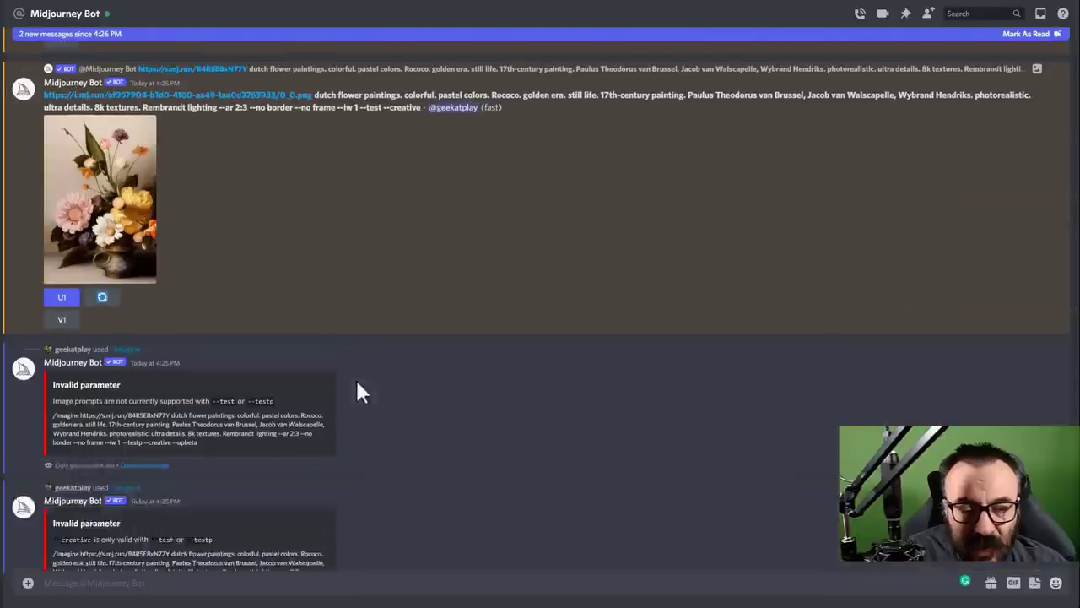
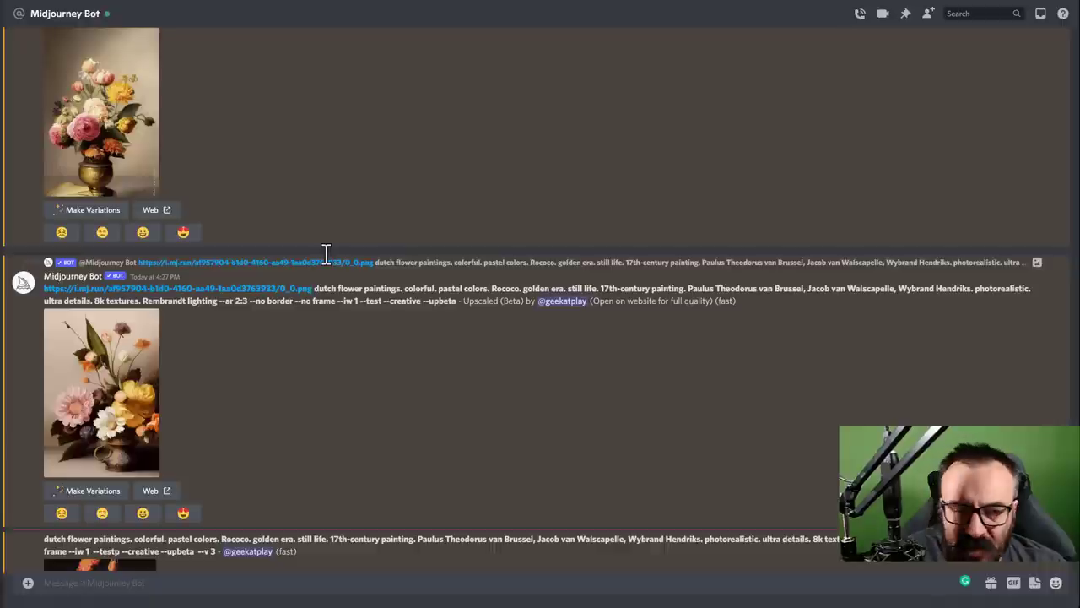
- Run /info and examine the remaining fast time and subscription renewal date
left_click(336, 583)
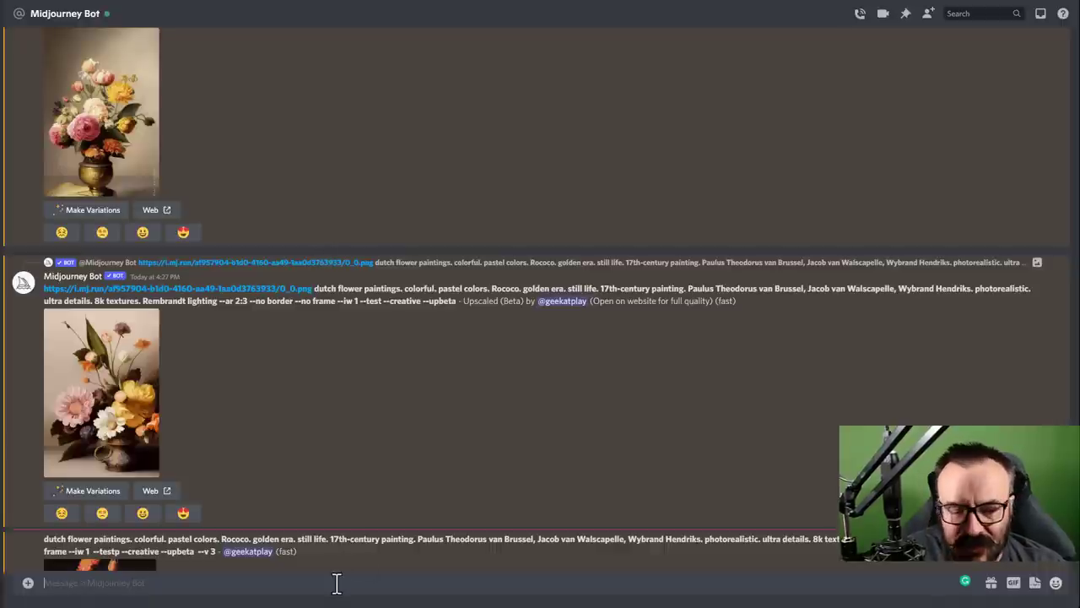
type("/info")
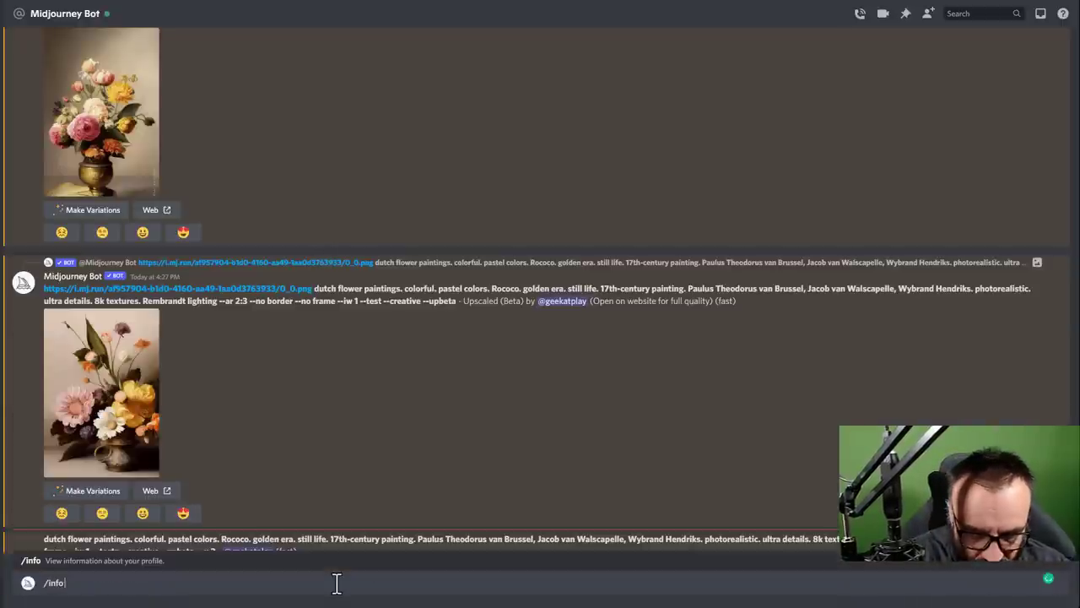
key("Return")
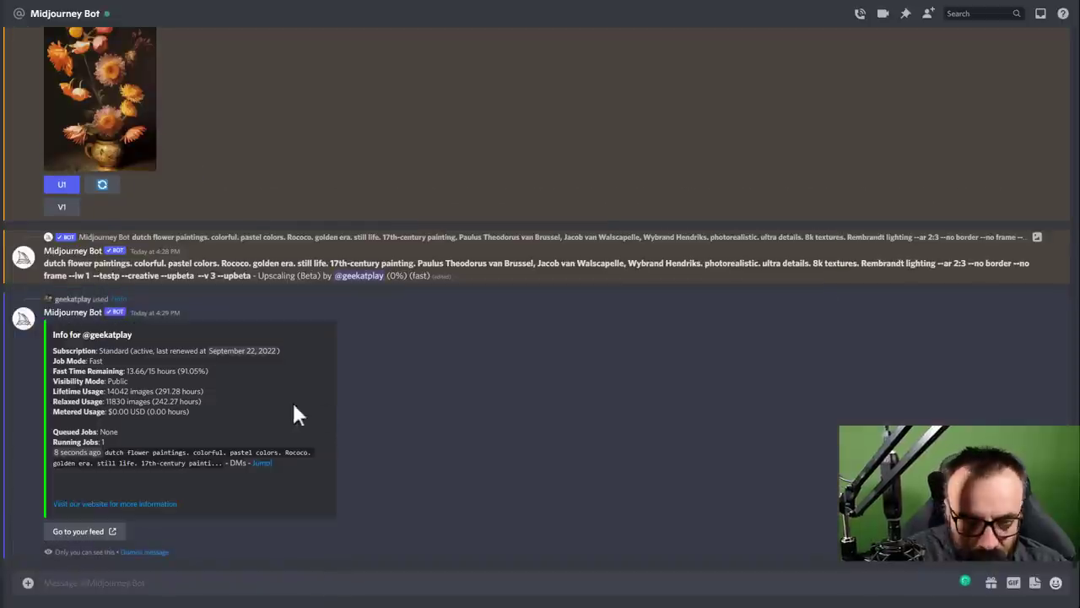
left_click_drag(126, 371, 208, 371)
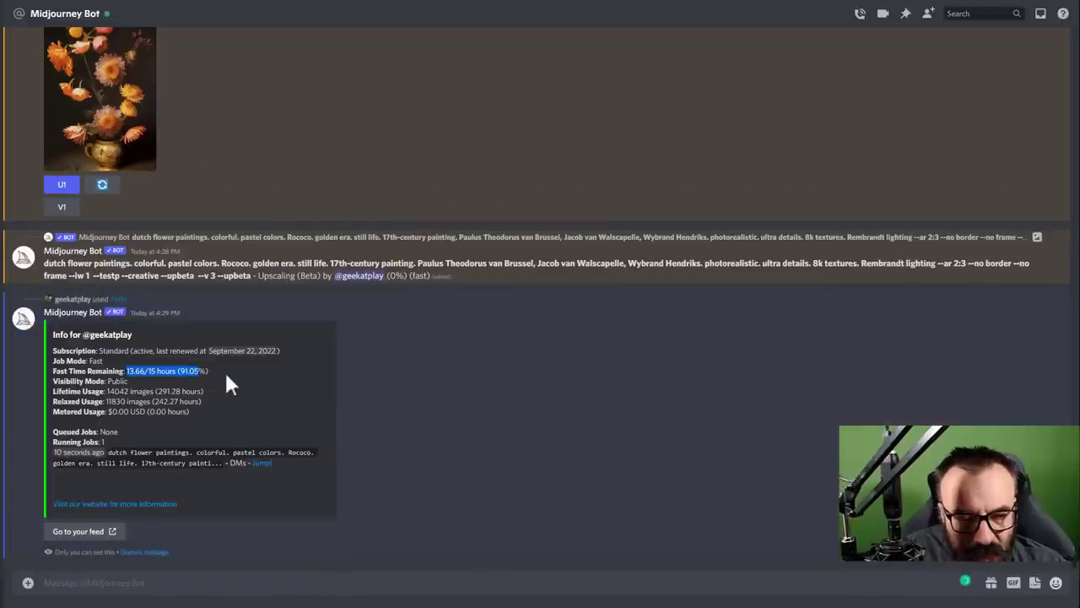
left_click_drag(281, 352, 213, 353)
left_click_drag(127, 372, 210, 372)
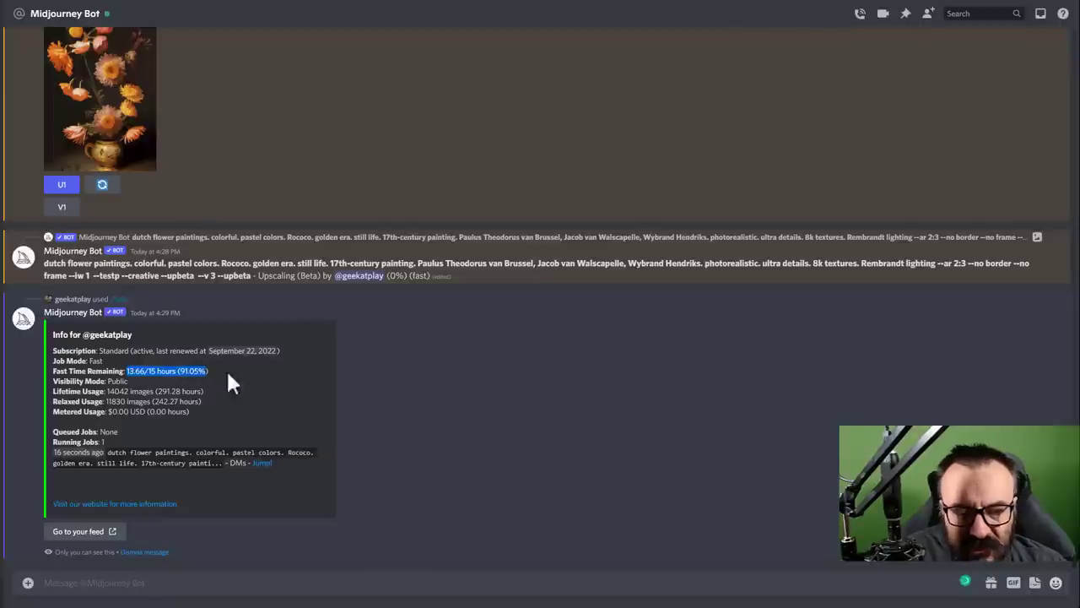
- Upscale the --iw 1 bouquet of orange, pink and blue flowers to max
scroll(519, 407, "up", 15)
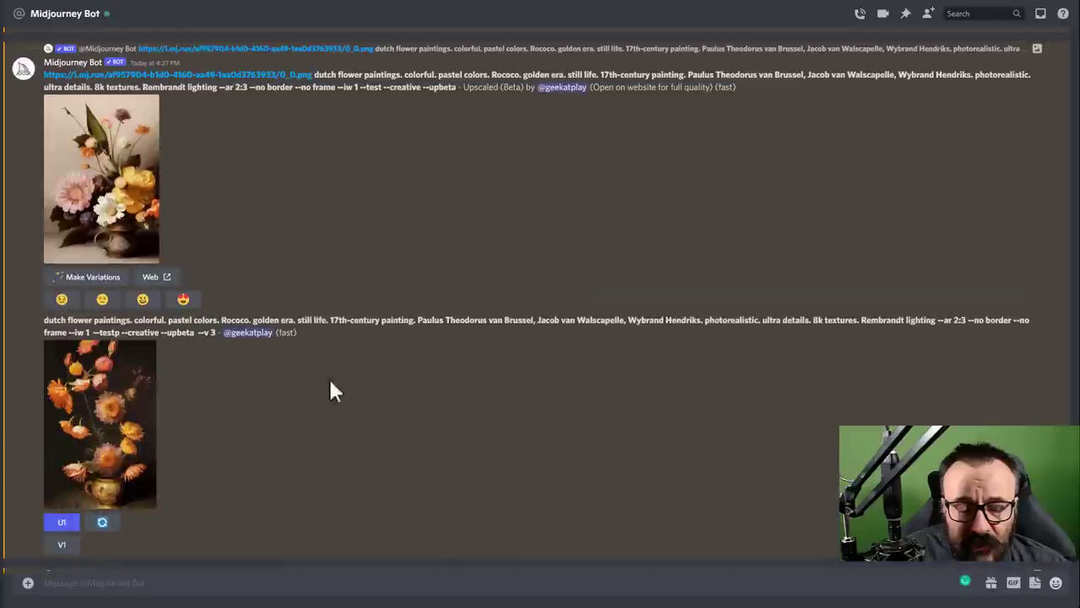
scroll(291, 377, "up", 3)
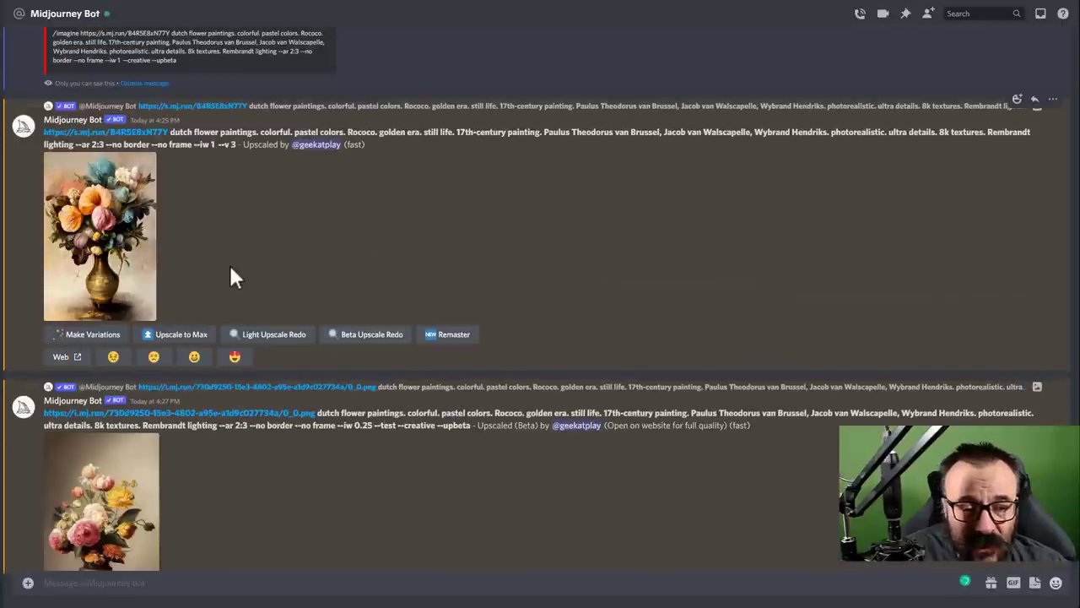
left_click(177, 334)
scroll(352, 418, "down", 10)
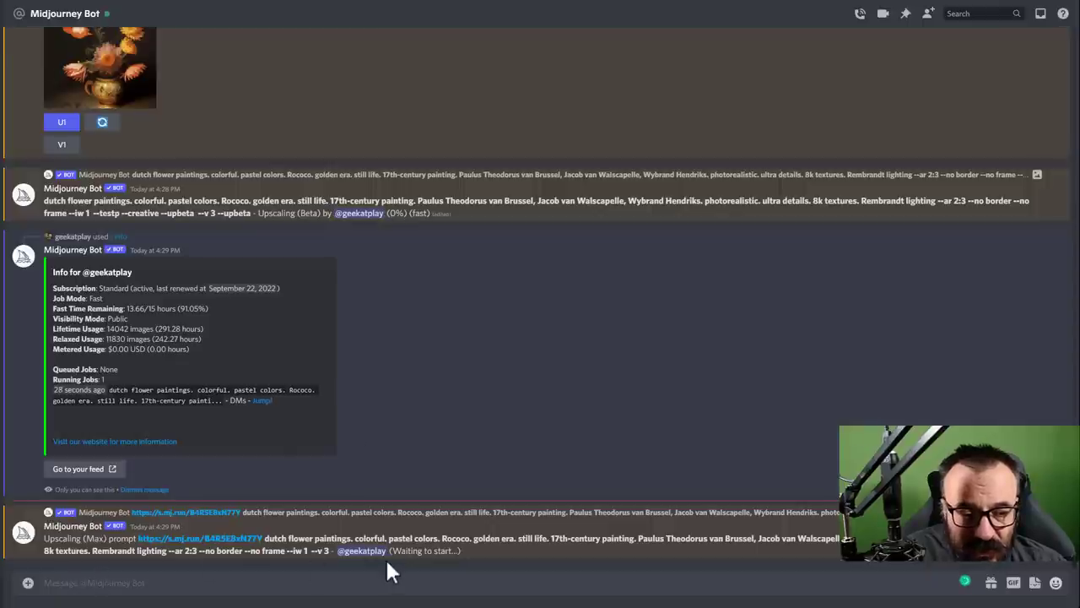
- Switch the job mode to relax with the /relax command
left_click(255, 591)
type("/relax")
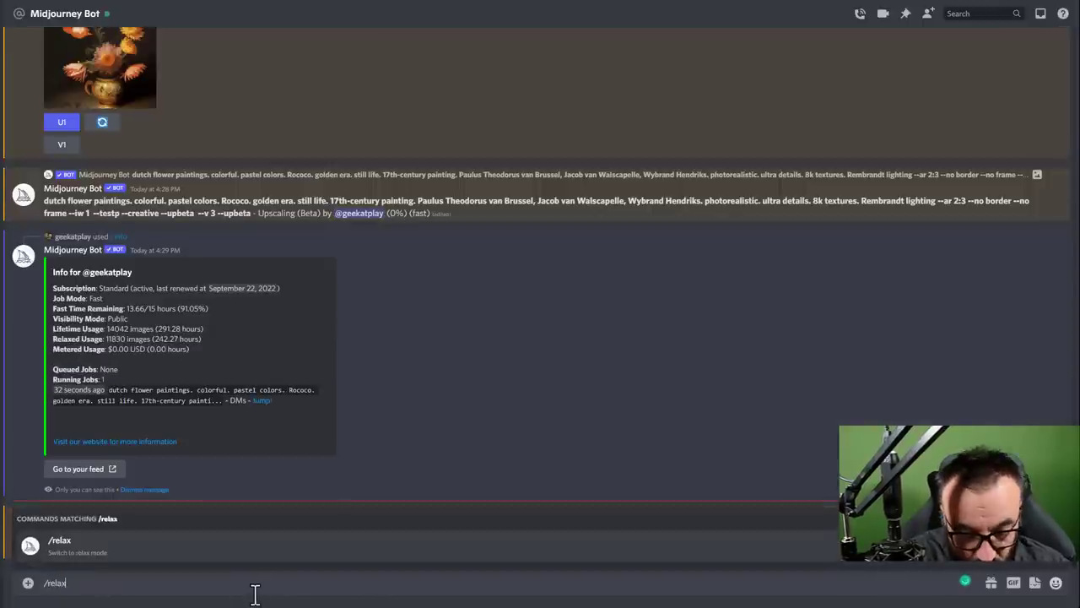
key("Return")
key("Return")
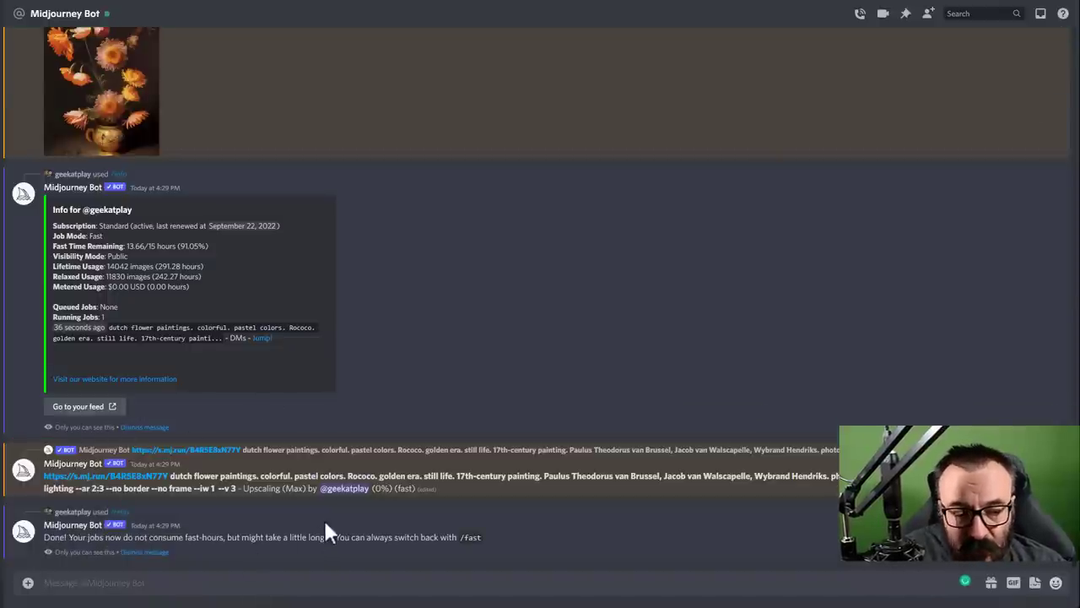
- Try Upscale to Max on an earlier bouquet in relax mode and read the bot's reply
scroll(270, 460, "up", 5)
scroll(232, 337, "up", 8)
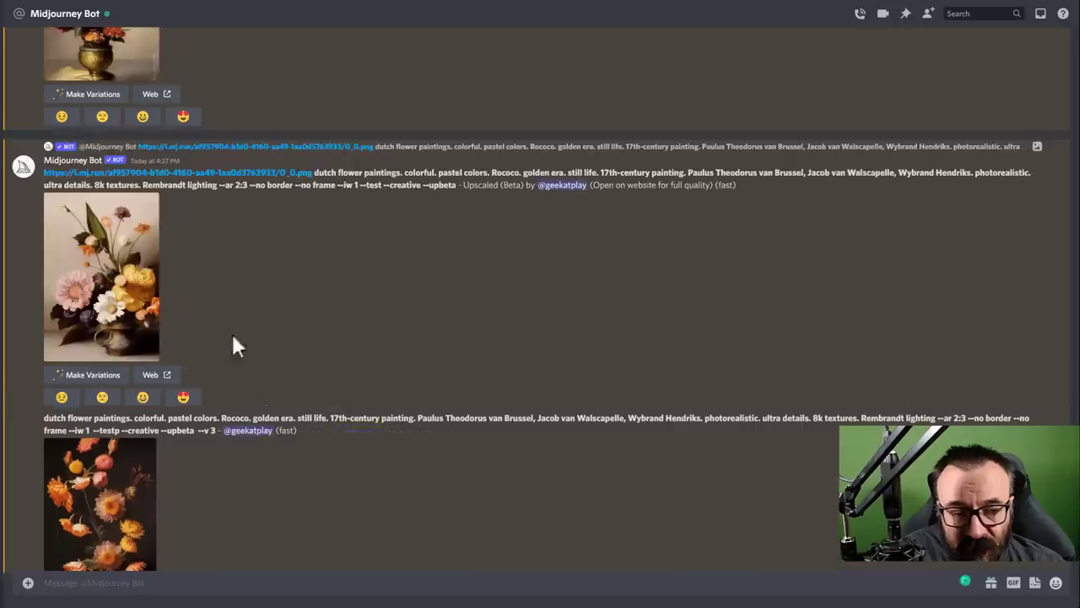
scroll(228, 354, "up", 10)
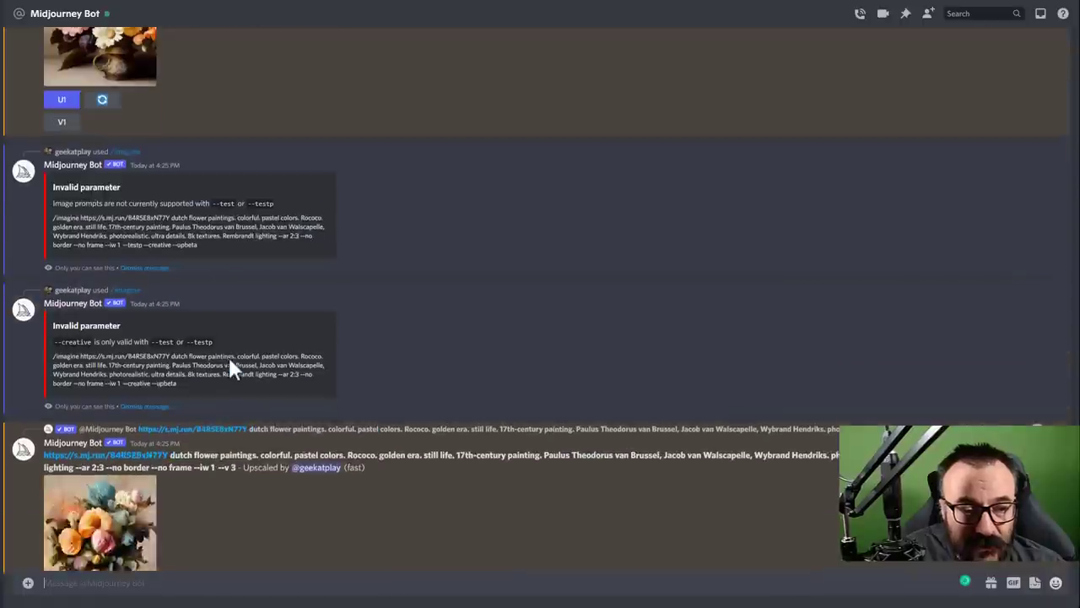
scroll(228, 356, "up", 3)
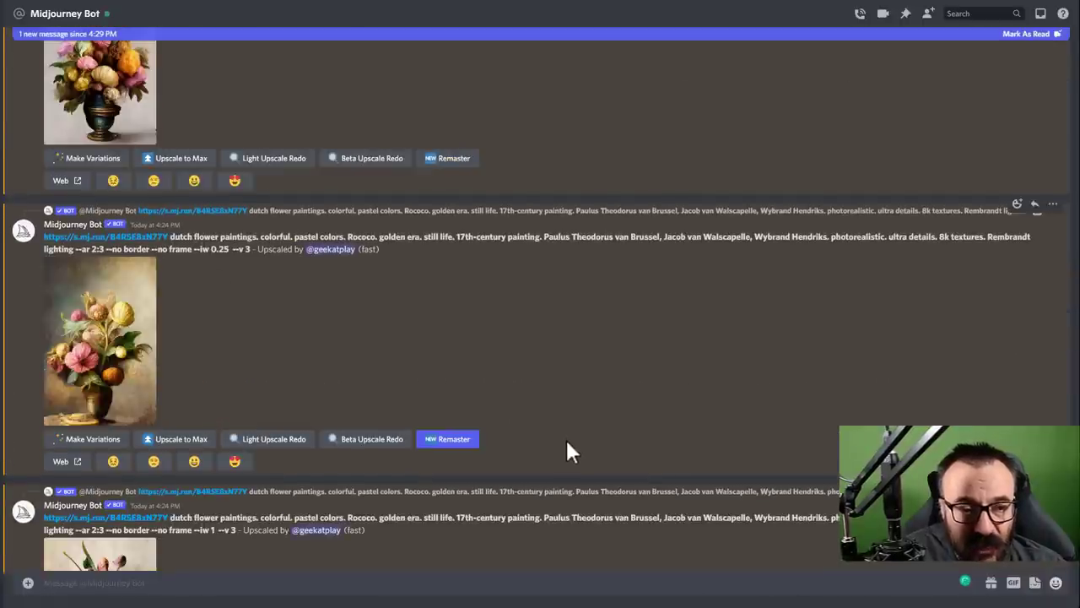
scroll(369, 354, "down", 5)
scroll(385, 389, "down", 5)
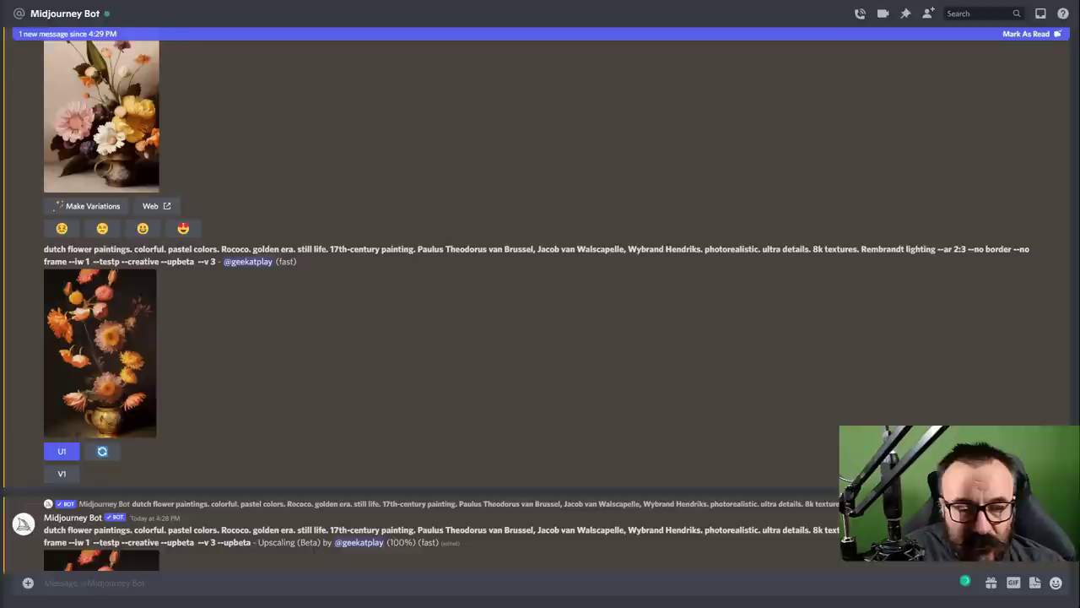
scroll(226, 157, "down", 5)
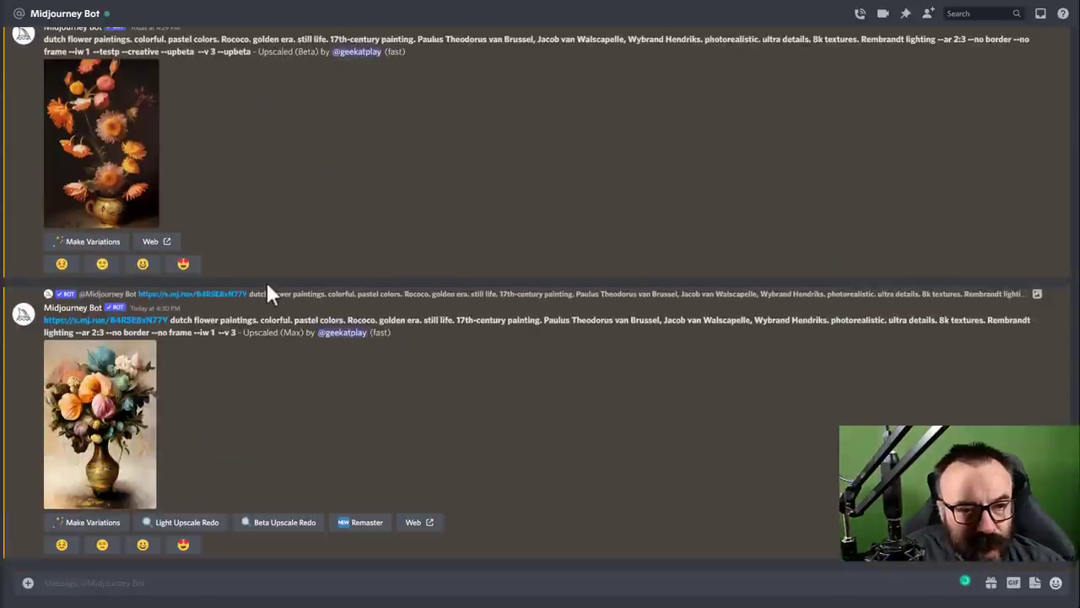
scroll(375, 415, "up", 5)
scroll(374, 419, "down", 5)
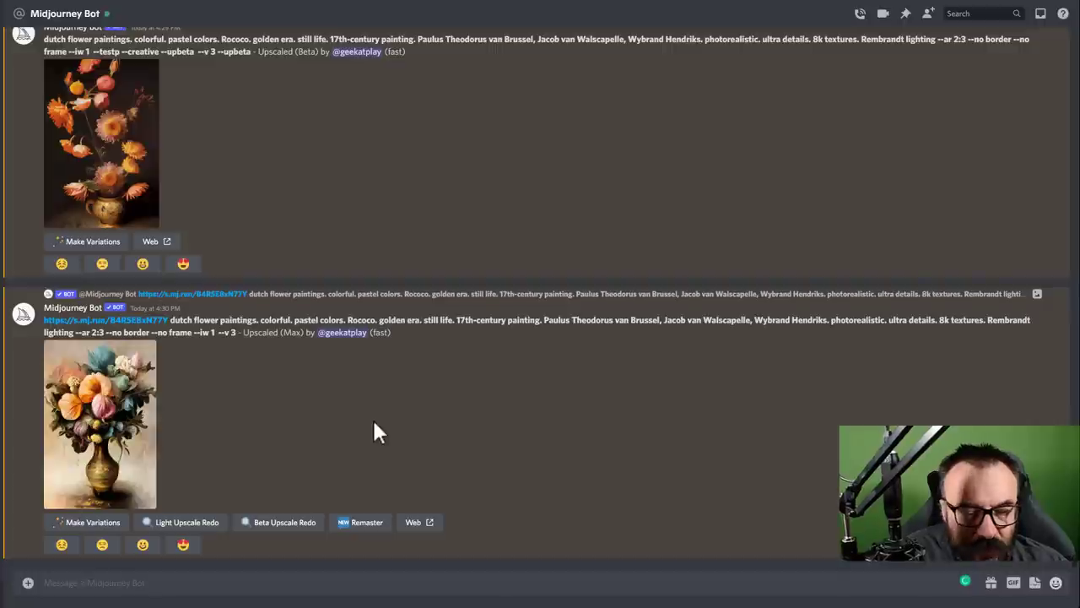
scroll(266, 331, "up", 5)
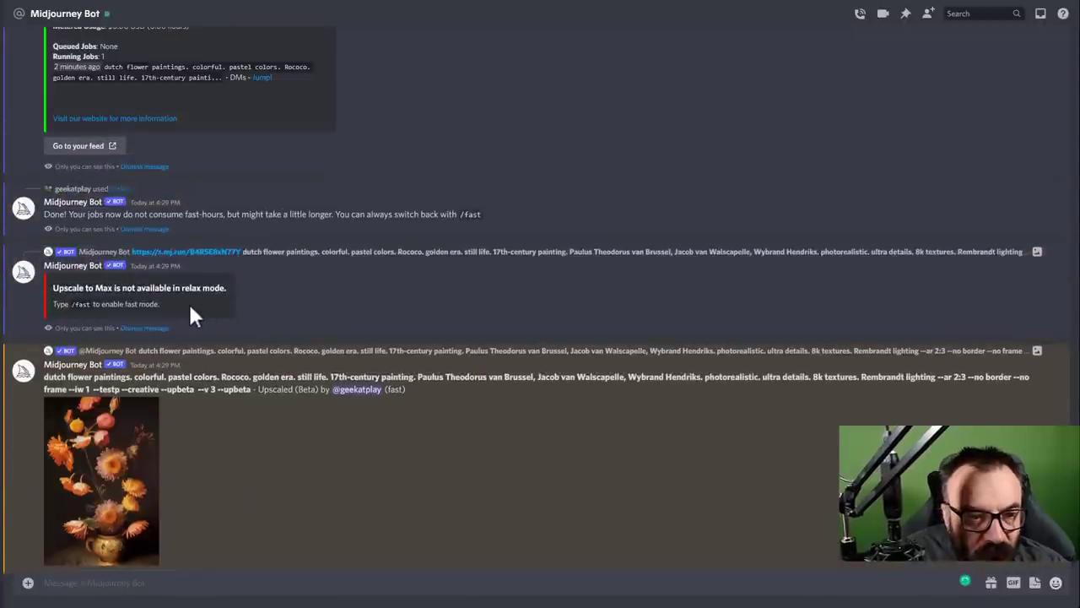
left_click_drag(188, 302, 52, 289)
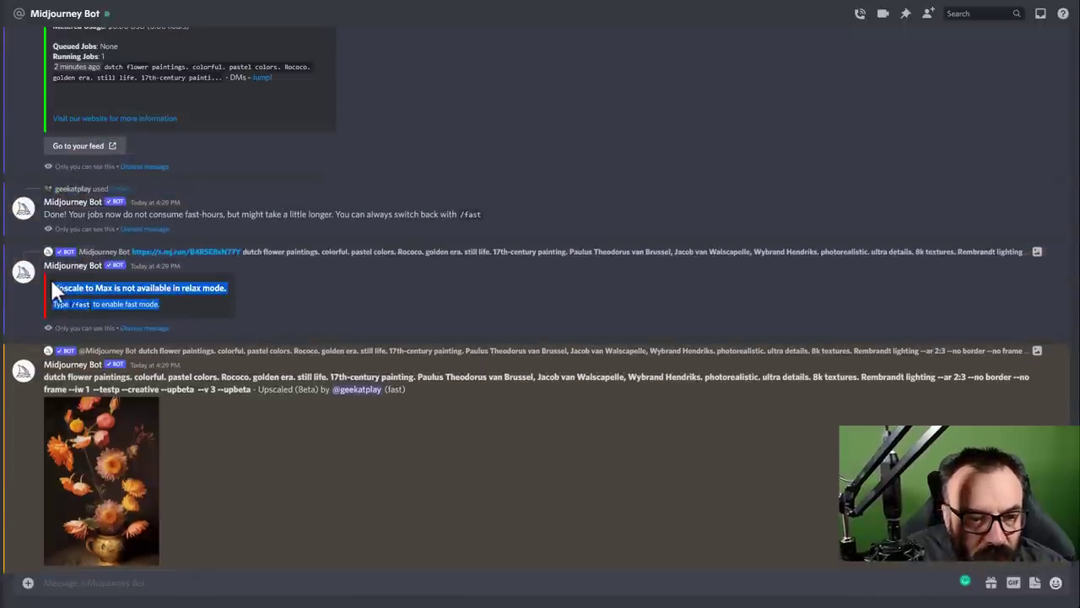
left_click(215, 314)
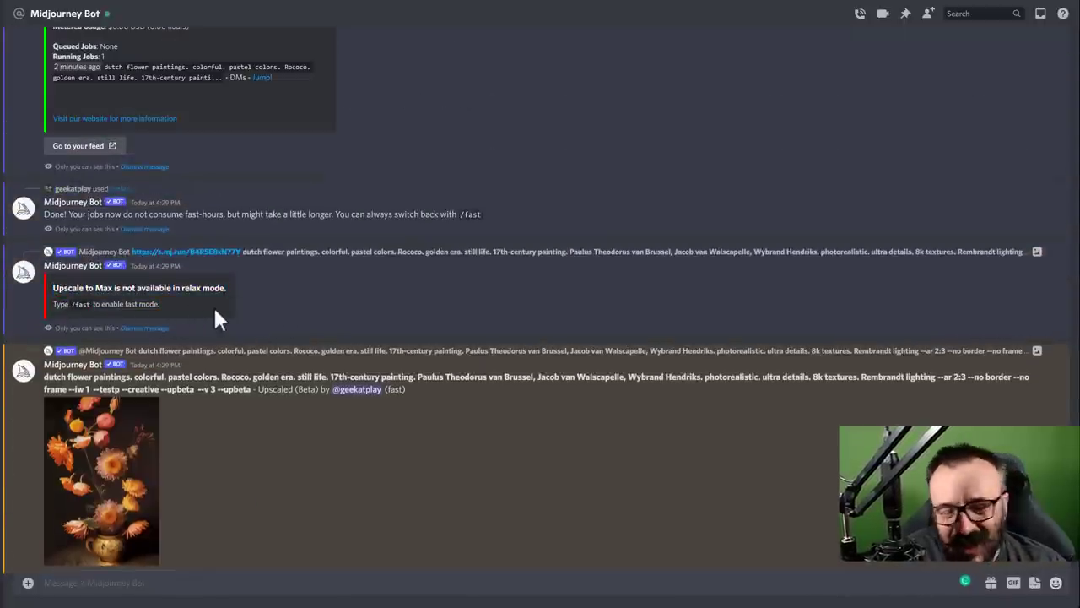
- Copy the --iw 1 beta upscale's prompt text without its image link, from "dutch flower paintings" through --test --creative
scroll(212, 308, "down", 3)
scroll(209, 322, "down", 1)
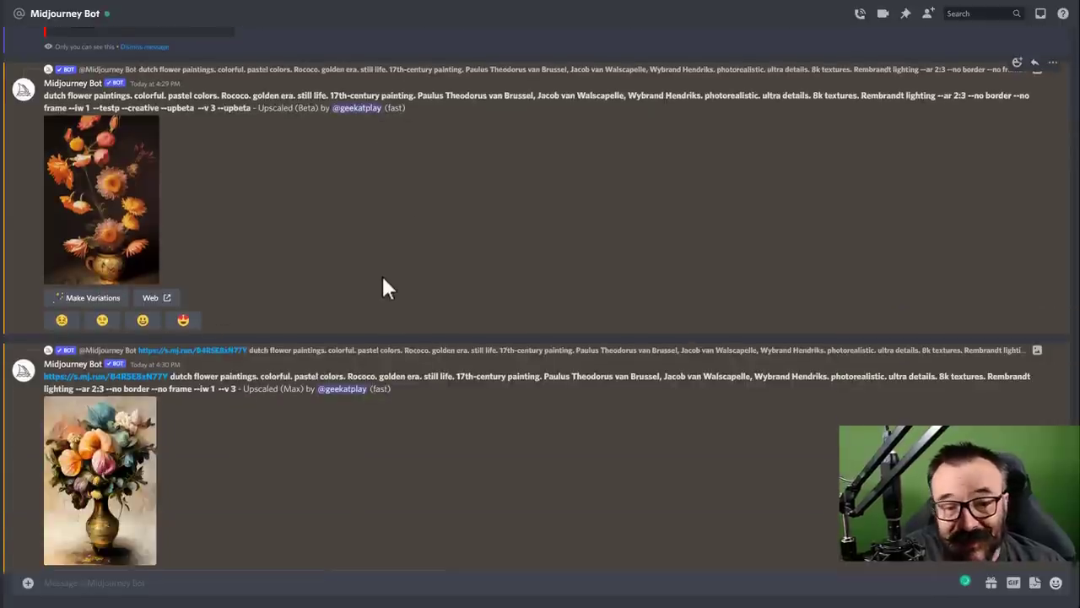
scroll(384, 287, "up", 3)
scroll(384, 287, "up", 7)
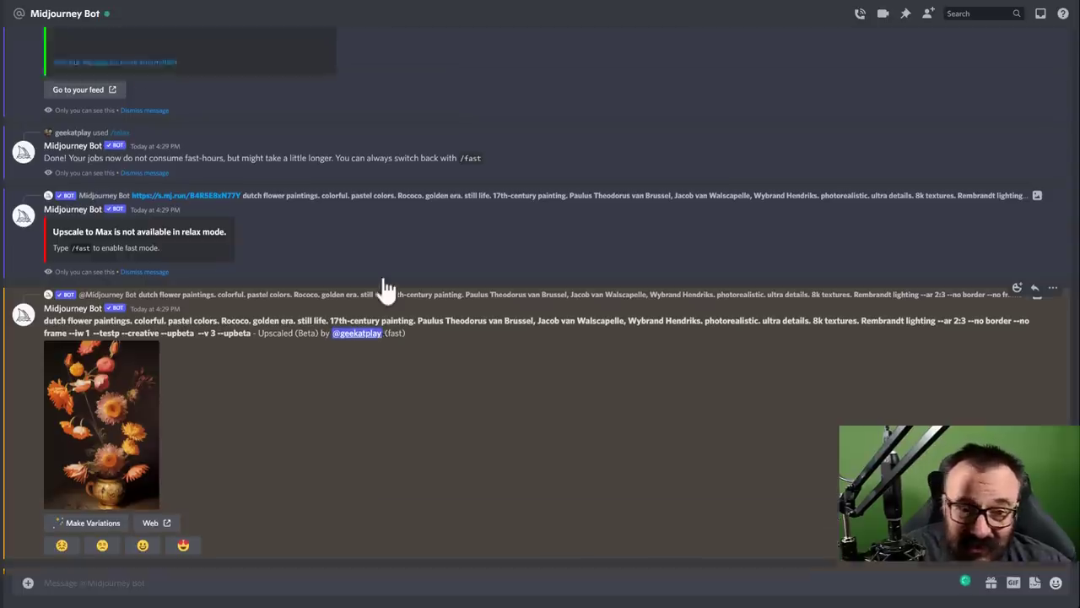
scroll(384, 287, "up", 2)
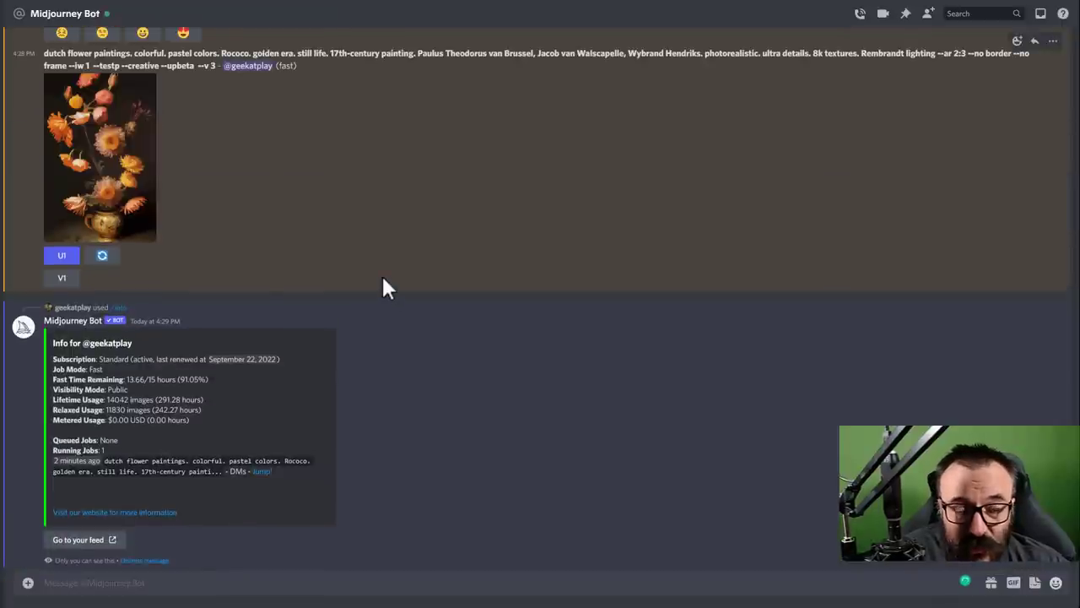
scroll(383, 280, "up", 3)
scroll(384, 287, "up", 7)
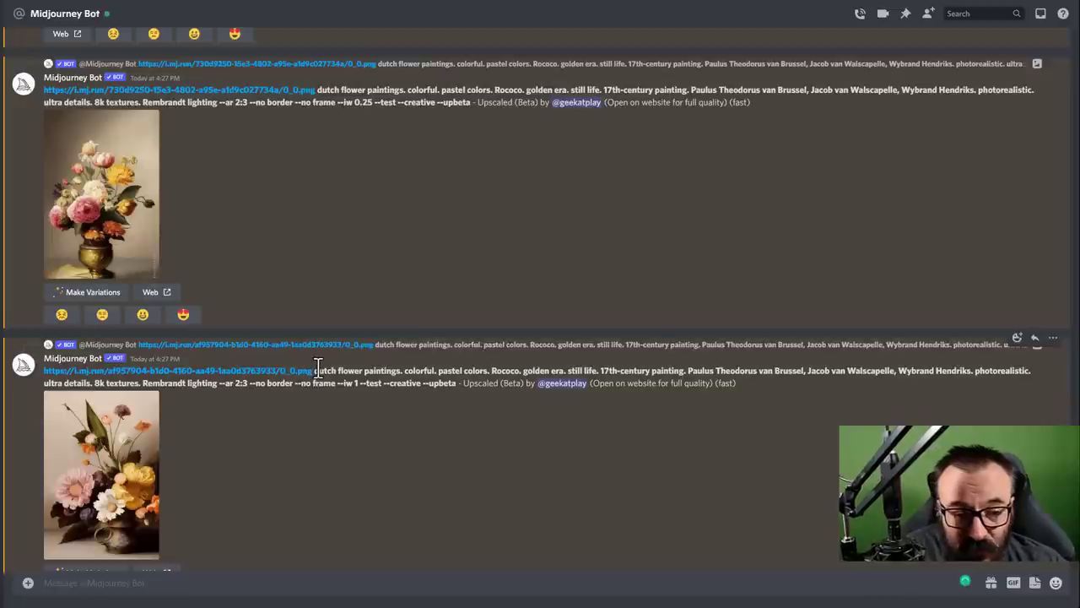
left_click_drag(316, 370, 456, 384)
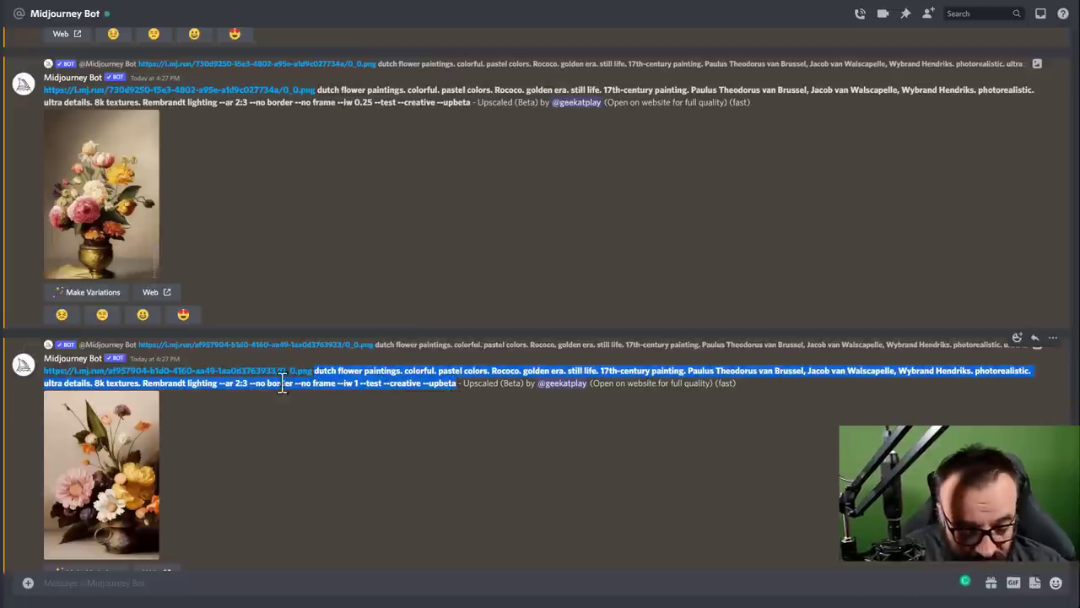
left_click(321, 373)
left_click_drag(315, 368, 422, 384)
key("ctrl+c")
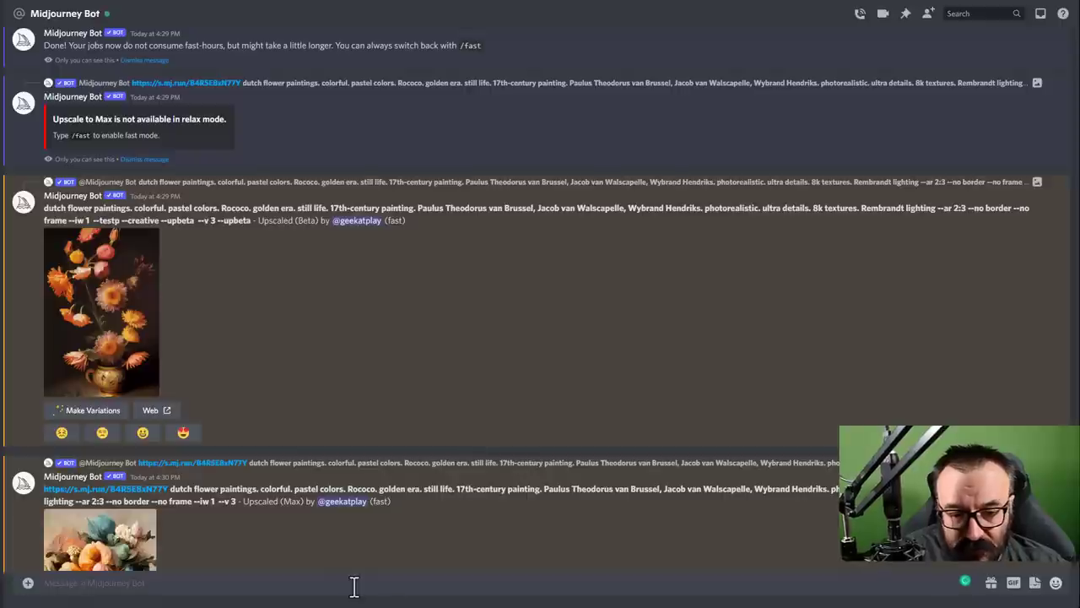
- Submit the copied text-only prompt with --iw 1 --test --creative as a new /imagine command
left_click(356, 584)
type("/")
key("Return")
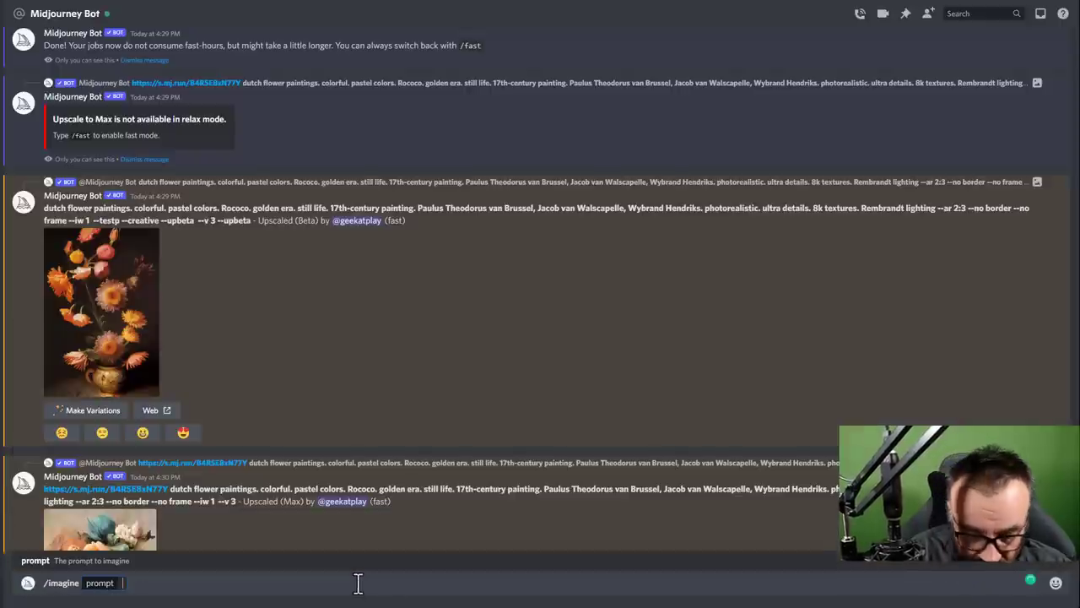
key("ctrl+v")
key("Return")
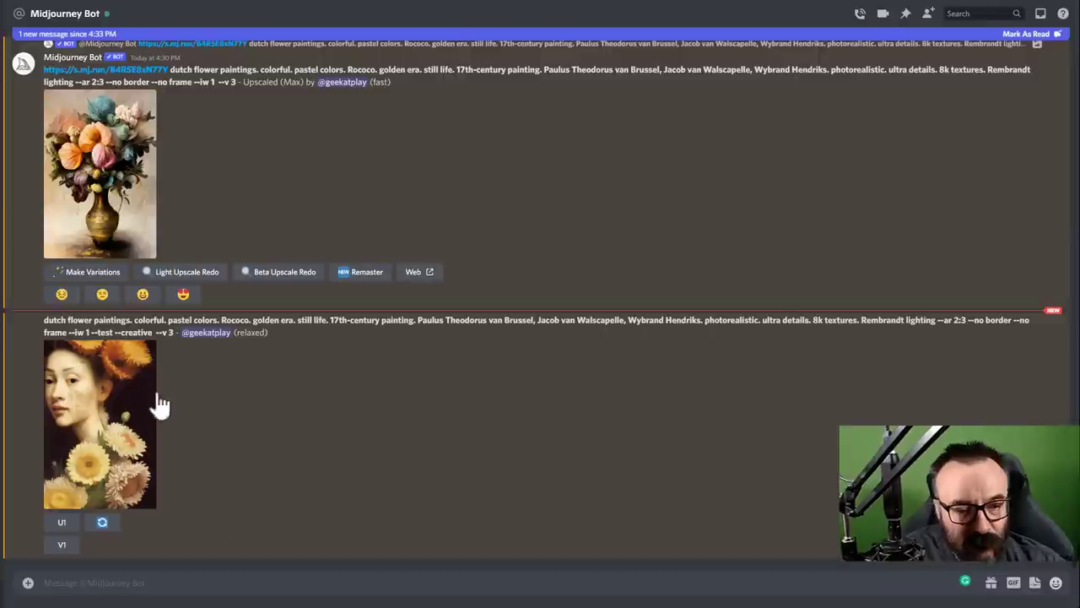
- Enlarge the text-only --test --creative result showing a woman with flowers, close the preview, and upscale the image
left_click(115, 406)
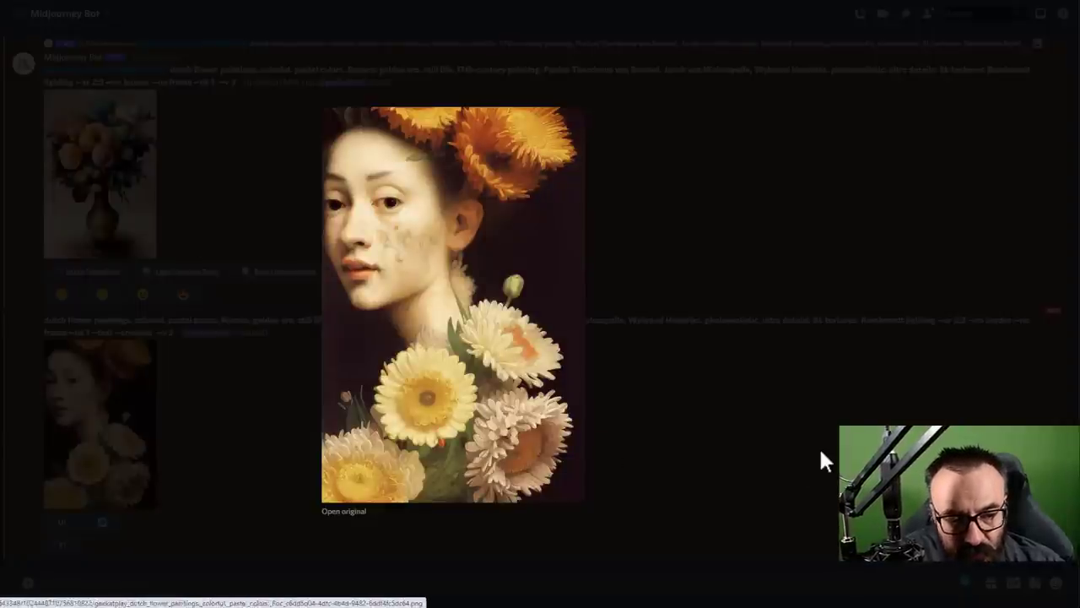
left_click(819, 447)
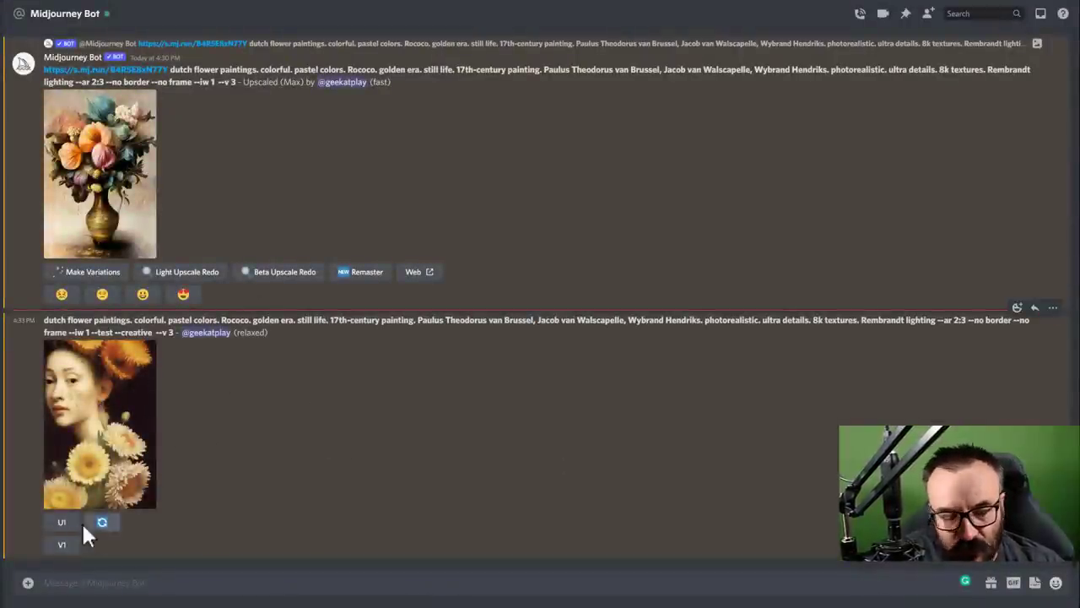
left_click(56, 524)
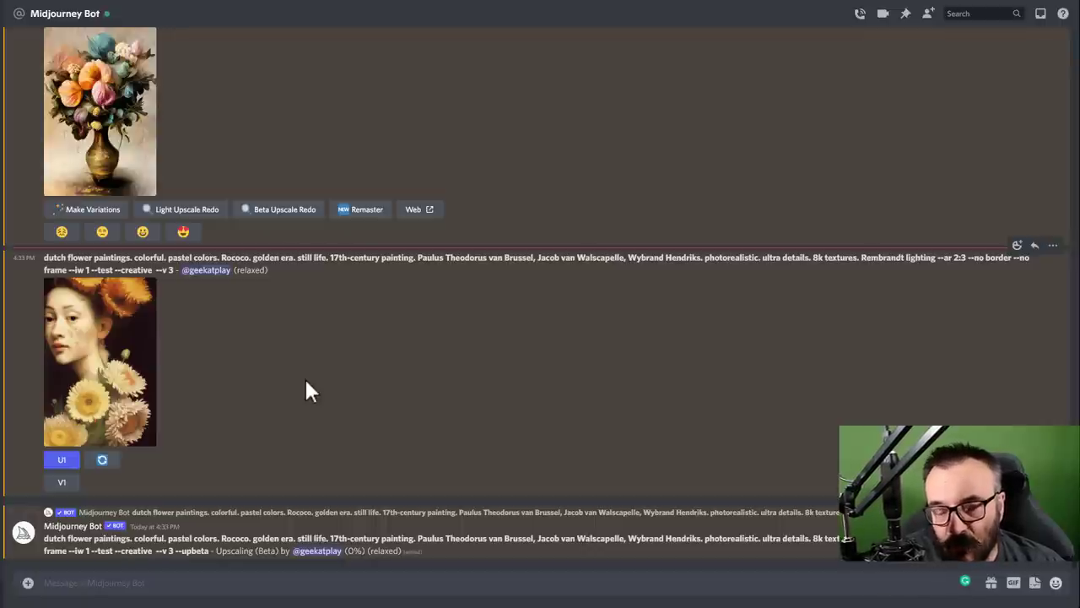
- Look back through the earlier bot replies and compare the bouquet upscales and their prompts, back to the --iw 1 --v 3 upscale
scroll(413, 342, "up", 3)
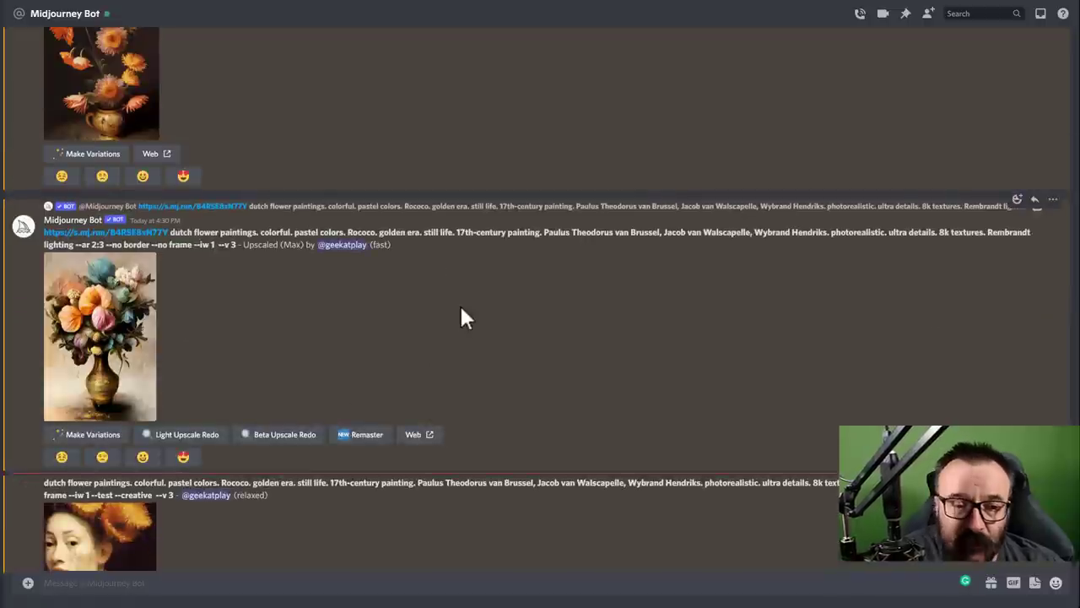
scroll(461, 307, "up", 3)
scroll(468, 289, "up", 3)
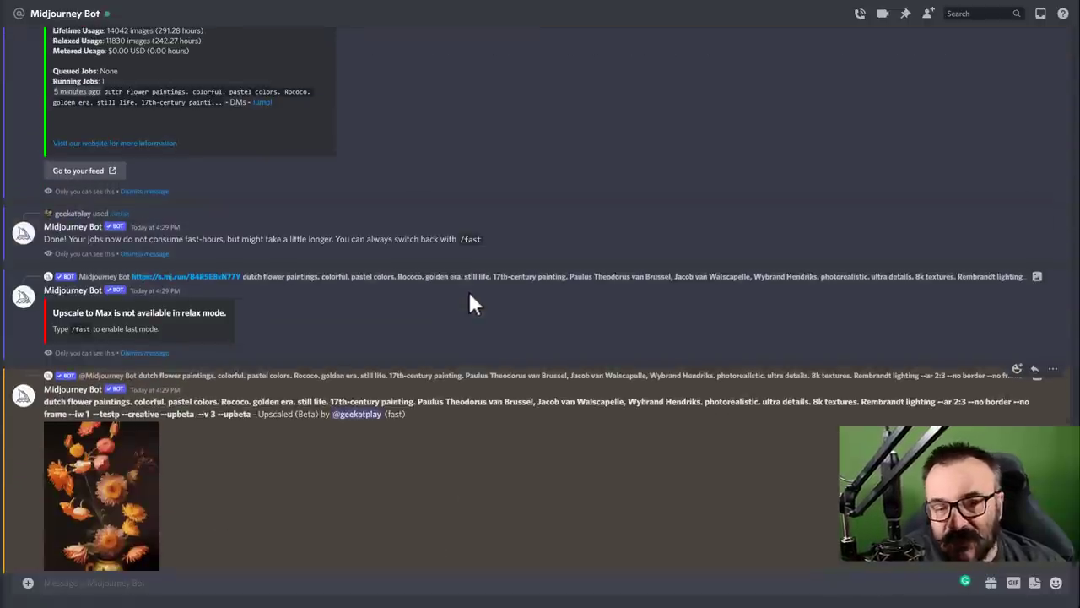
scroll(470, 294, "up", 5)
scroll(470, 295, "up", 5)
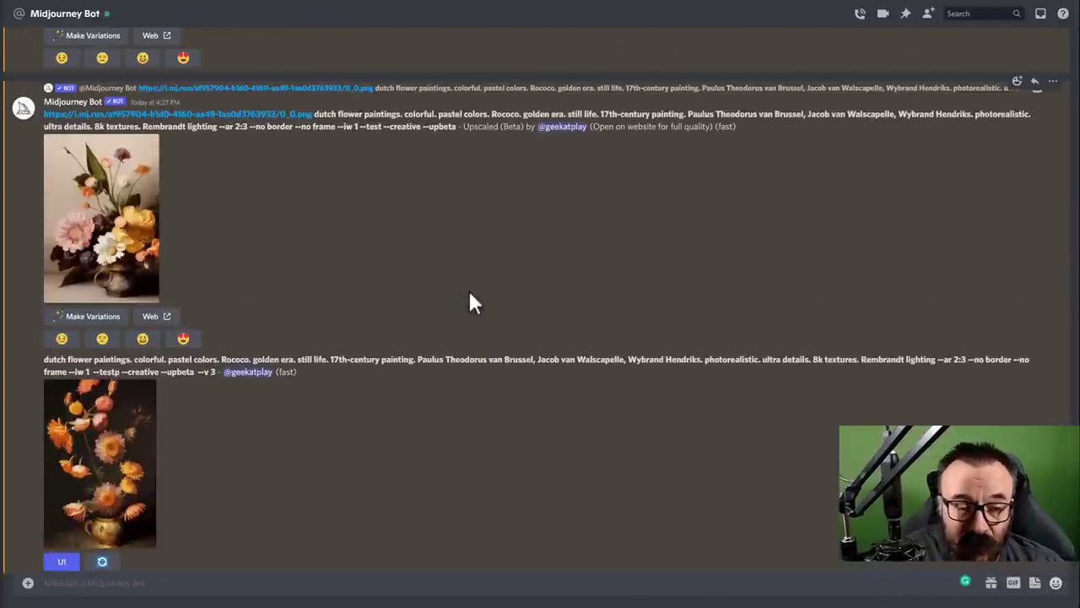
scroll(470, 297, "up", 3)
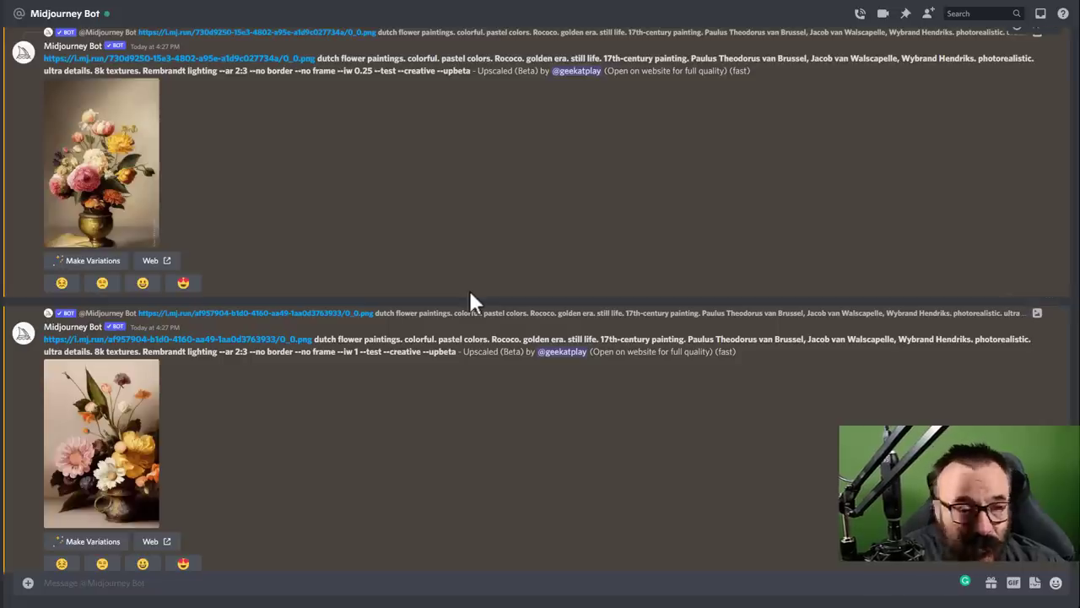
scroll(469, 294, "up", 5)
scroll(469, 294, "up", 2)
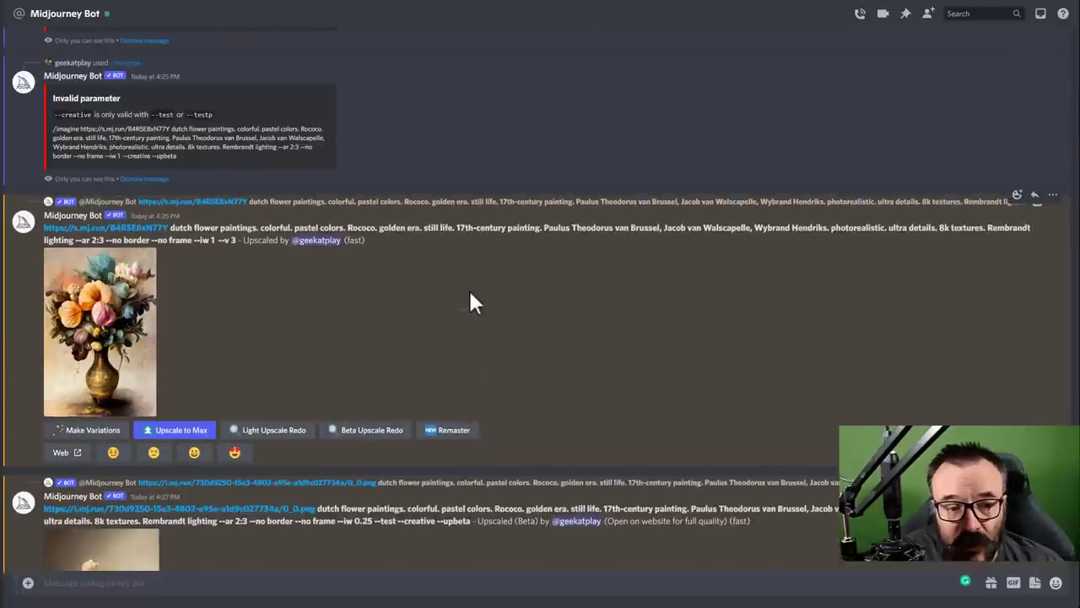
scroll(426, 270, "down", 3)
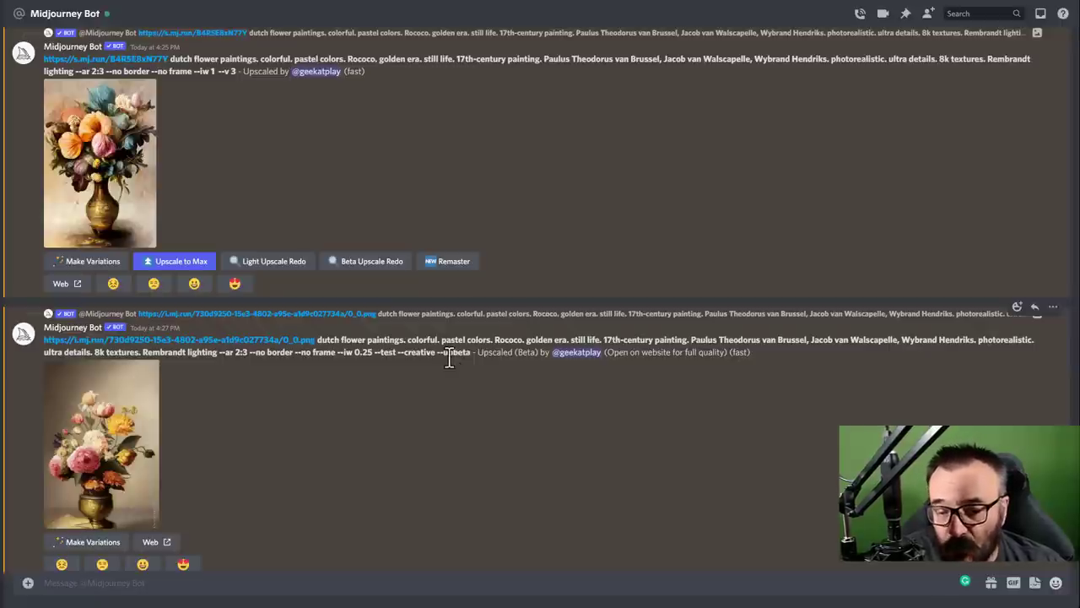
scroll(473, 363, "down", 4)
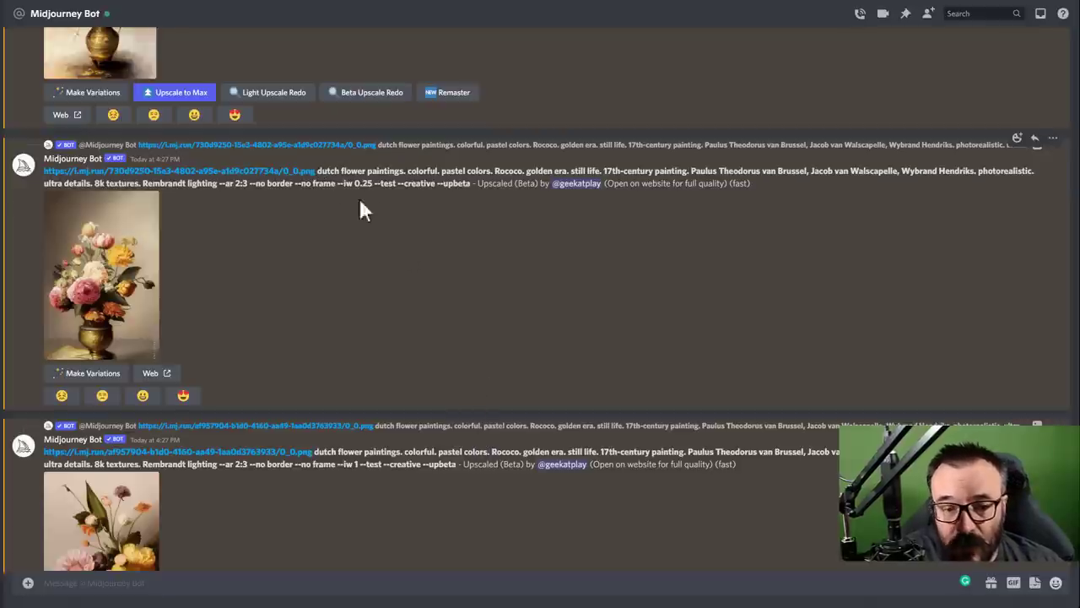
- Review the subject, style keywords and painters' names in the --iw 0.25 beta upscale's prompt by highlighting each part
scroll(413, 260, "up", 3)
left_click_drag(471, 297, 29, 291)
left_click(376, 381)
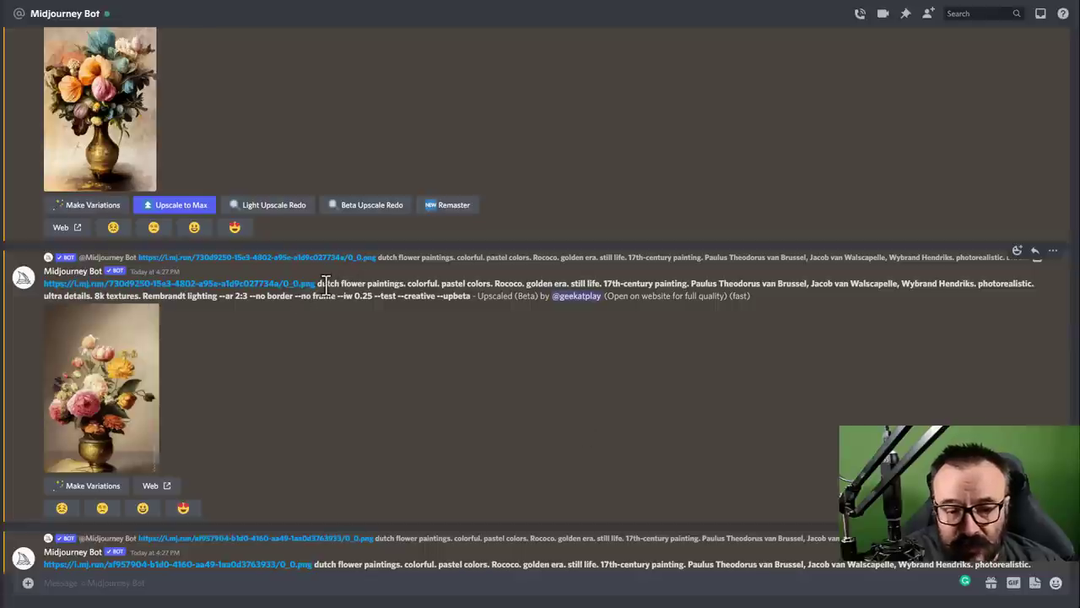
left_click_drag(318, 285, 660, 283)
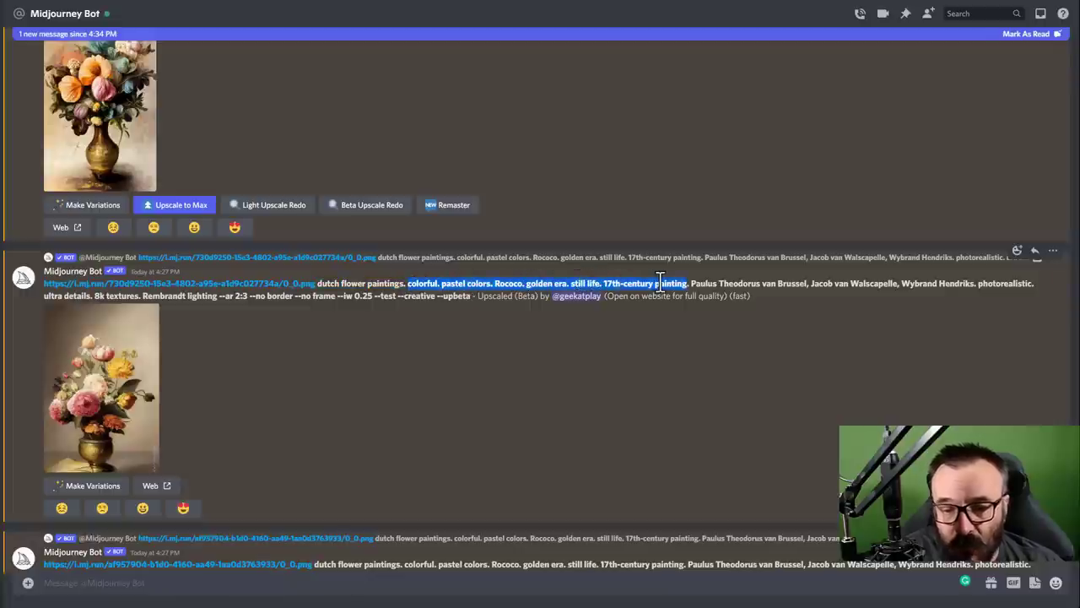
left_click(692, 282)
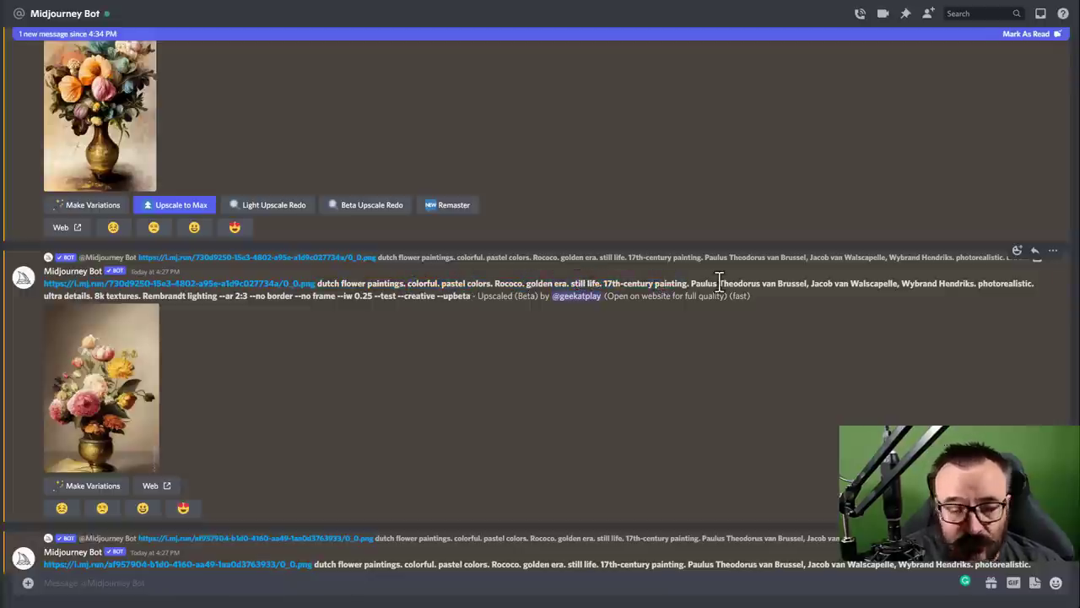
key("shift+Home")
left_click(975, 285, "shift")
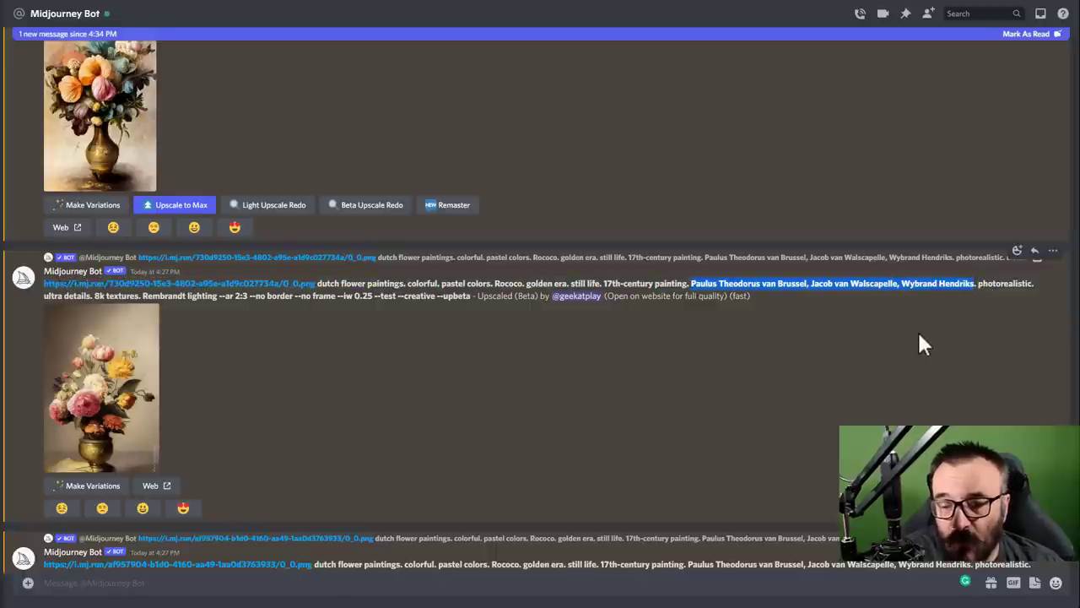
- Review the rest of that prompt by highlighting the detail keywords, --no border --no frame, --iw 0.25 and --test --creative --upbeta
left_click(981, 283)
left_click_drag(981, 283, 339, 297)
left_click(245, 295)
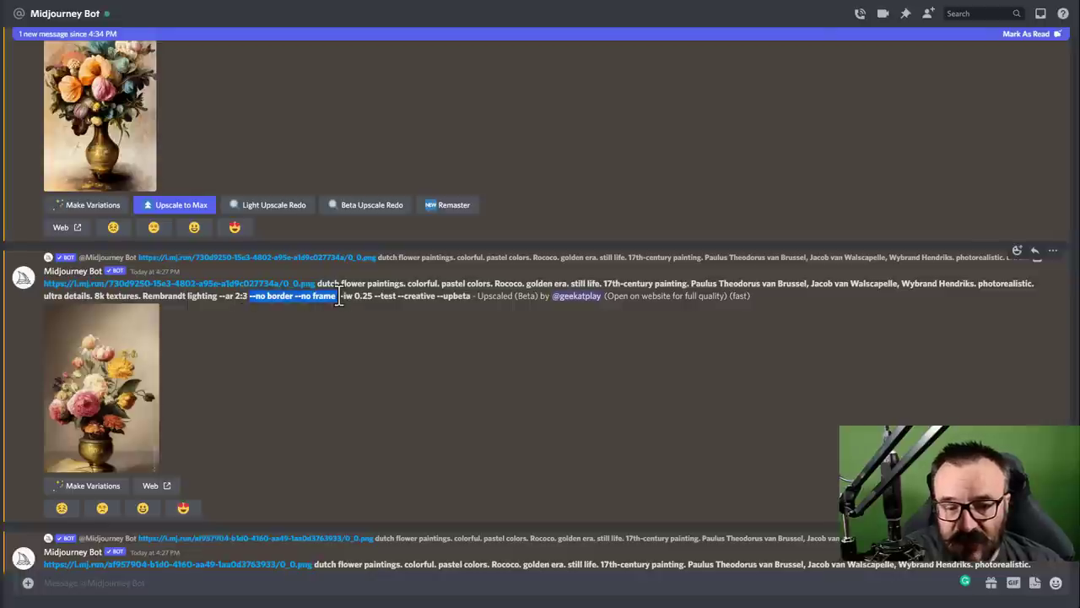
left_click(345, 299)
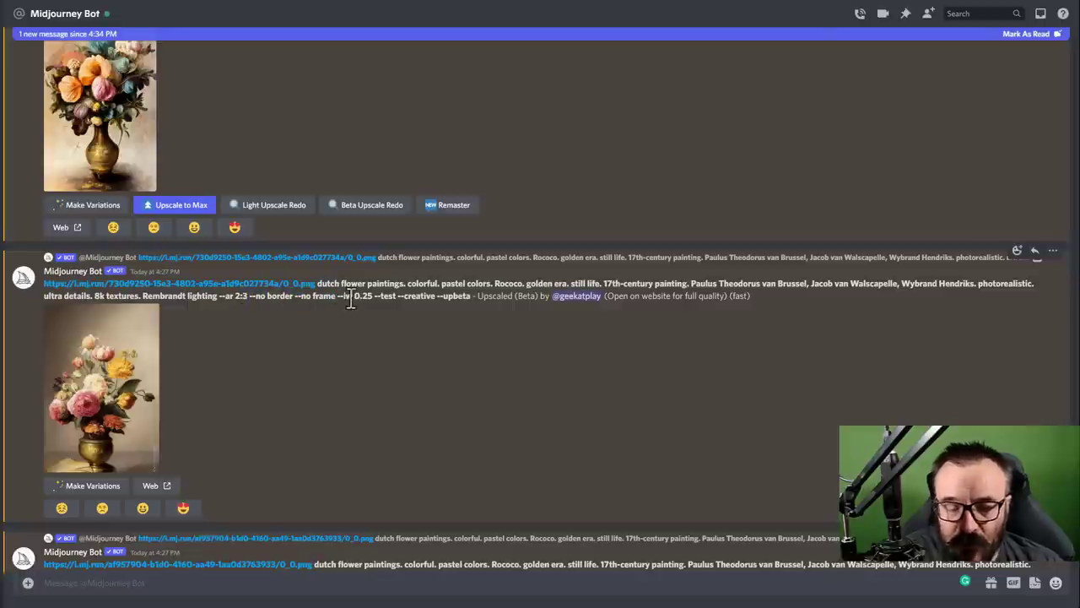
left_click_drag(338, 297, 382, 297)
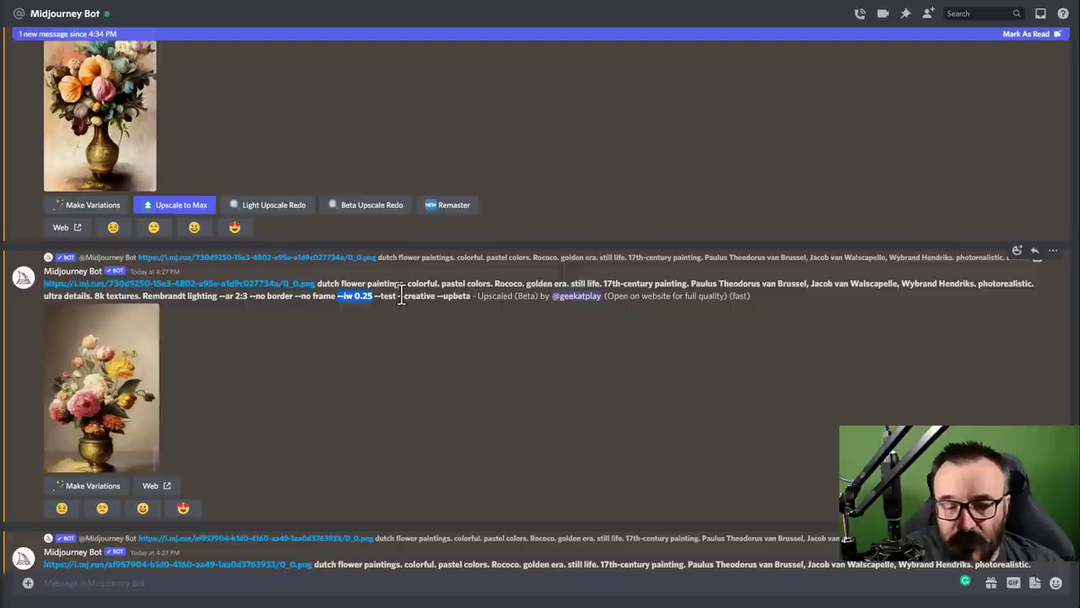
left_click_drag(374, 297, 471, 299)
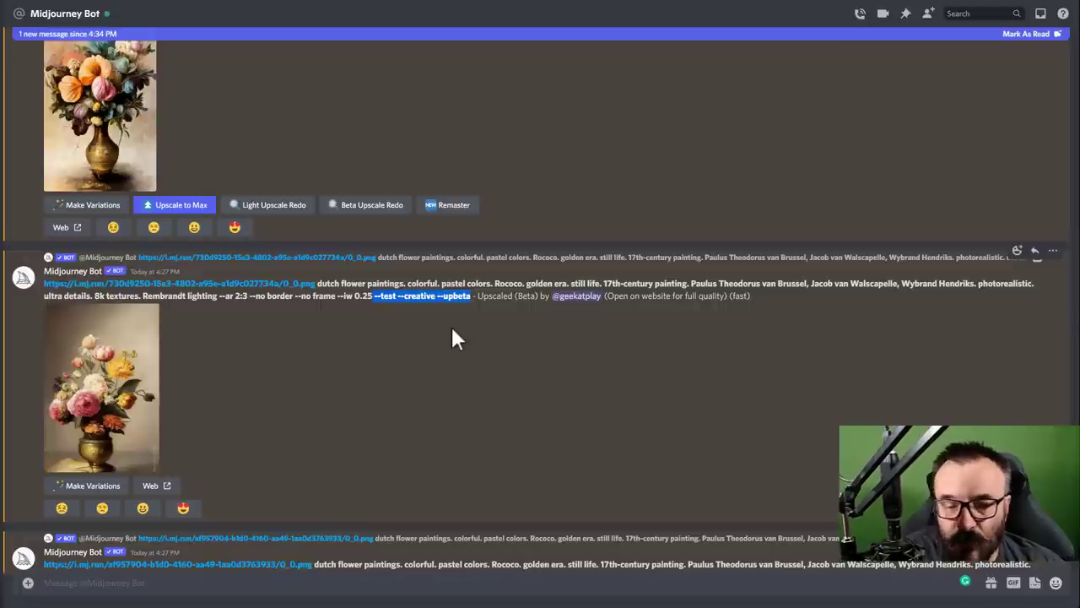
left_click(412, 296)
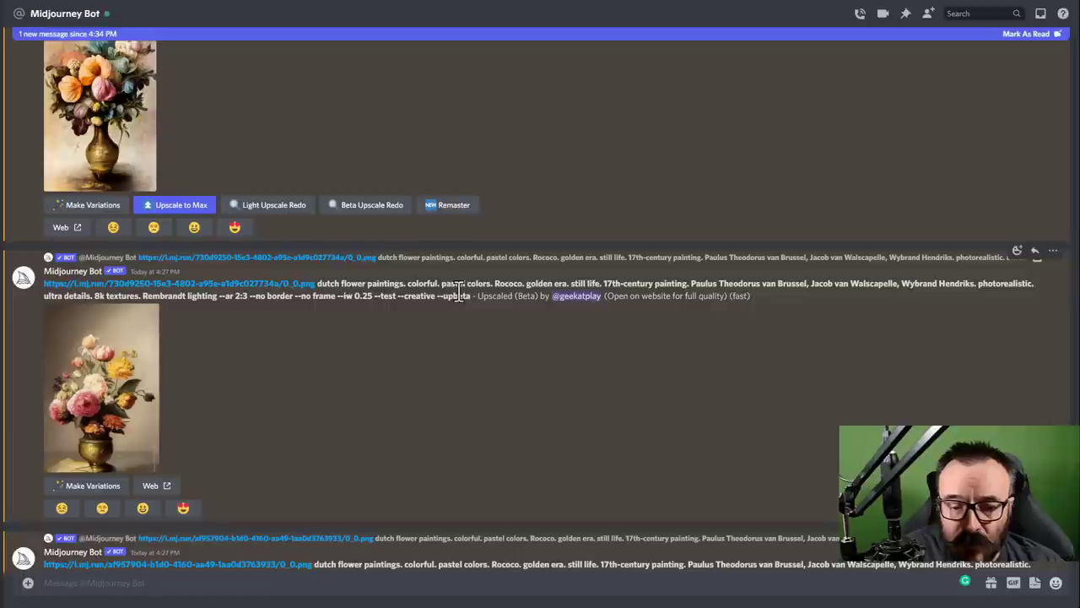
left_click_drag(470, 296, 374, 296)
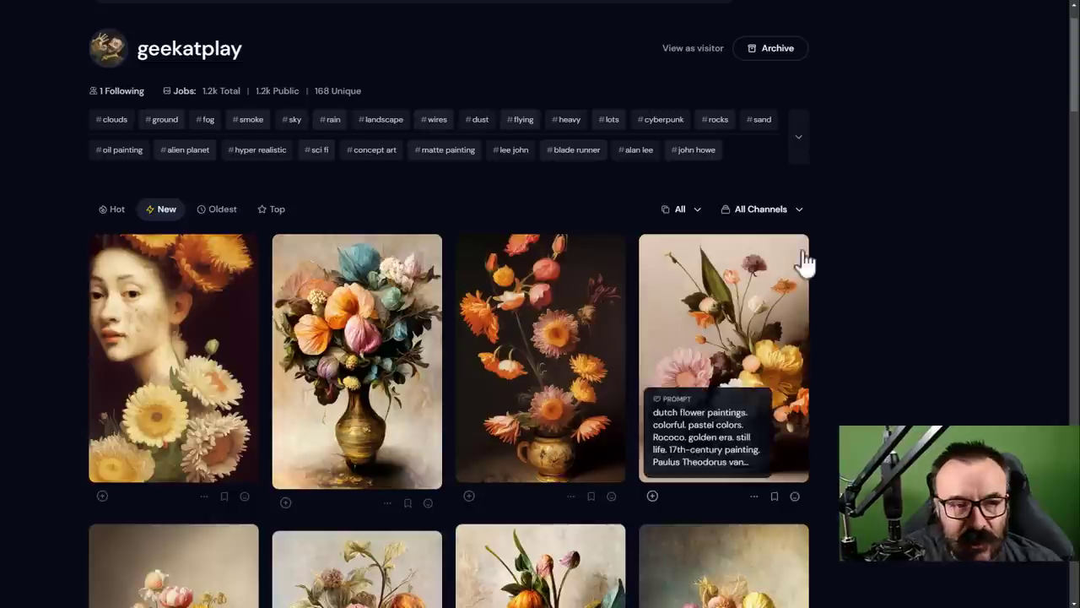
- On the Midjourney website gallery, open the pink, white and yellow bouquet, check its pixel dimensions, and close it
scroll(735, 226, "up", 1)
scroll(750, 220, "down", 3)
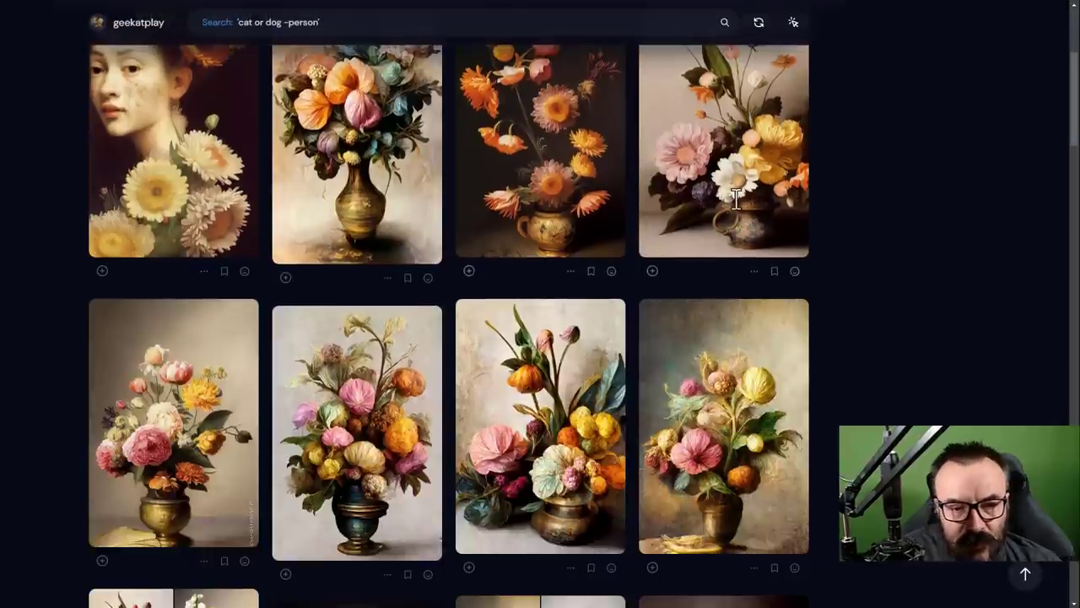
scroll(891, 184, "up", 1)
left_click(789, 186)
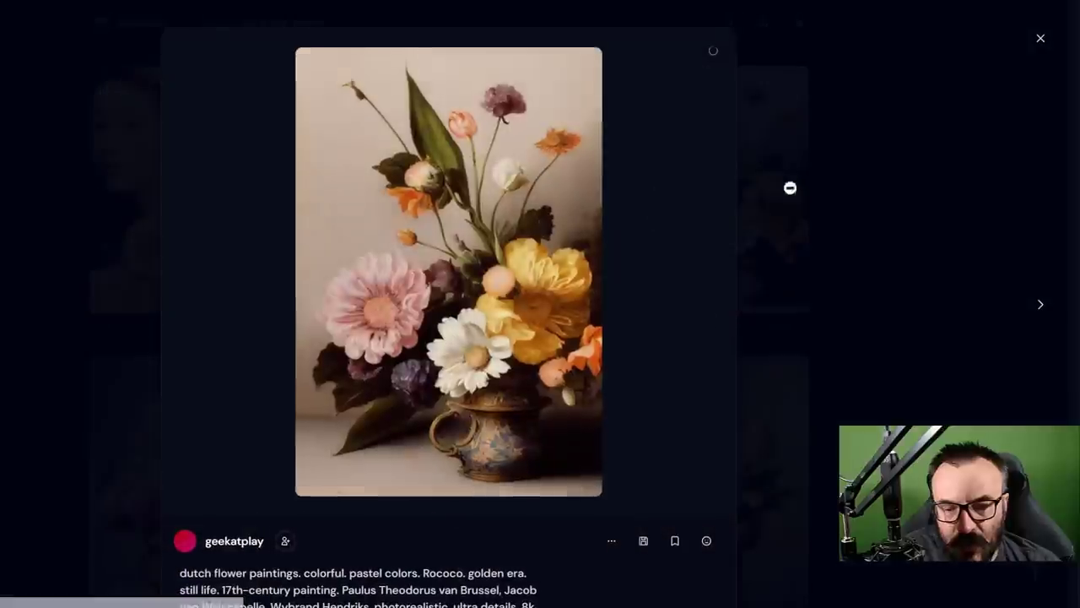
scroll(521, 475, "down", 3)
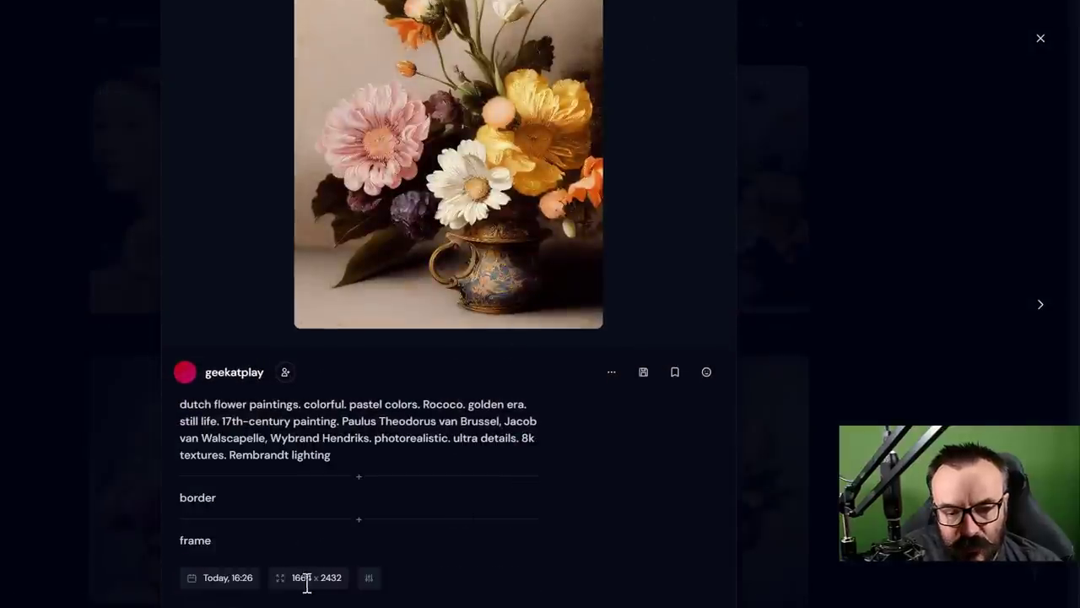
left_click_drag(344, 582, 294, 579)
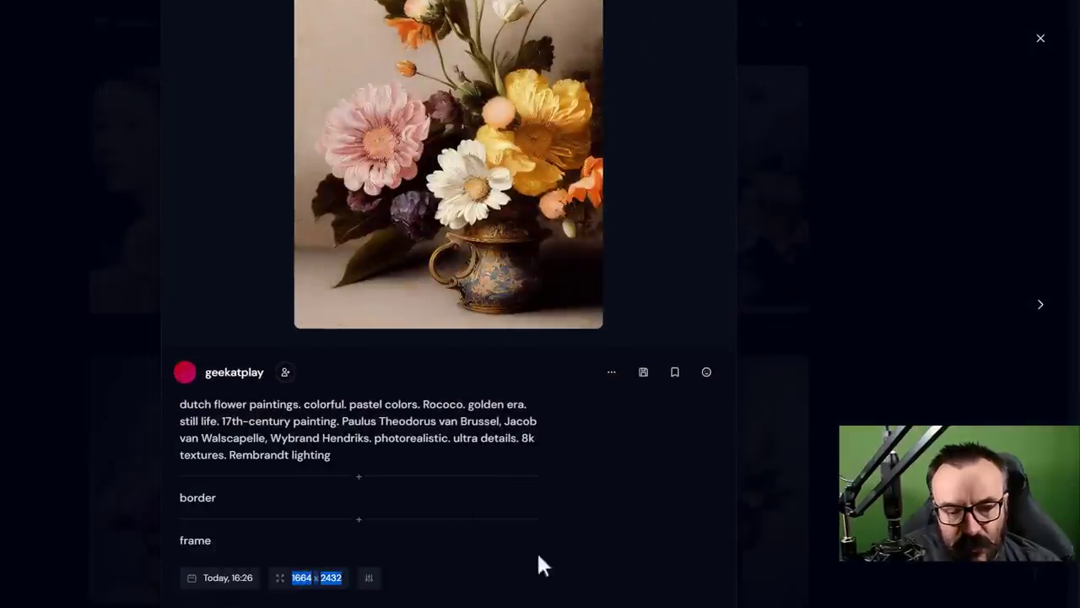
left_click(882, 333)
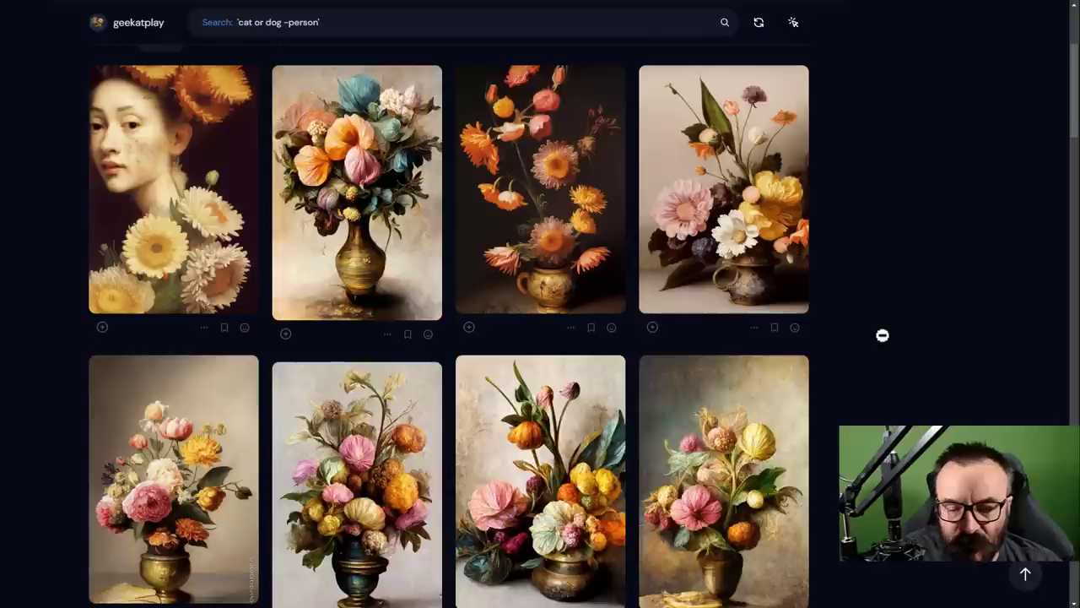
- Open the blue and orange bouquet in the brass vase, check its pixel dimensions, and close it
left_click(405, 228)
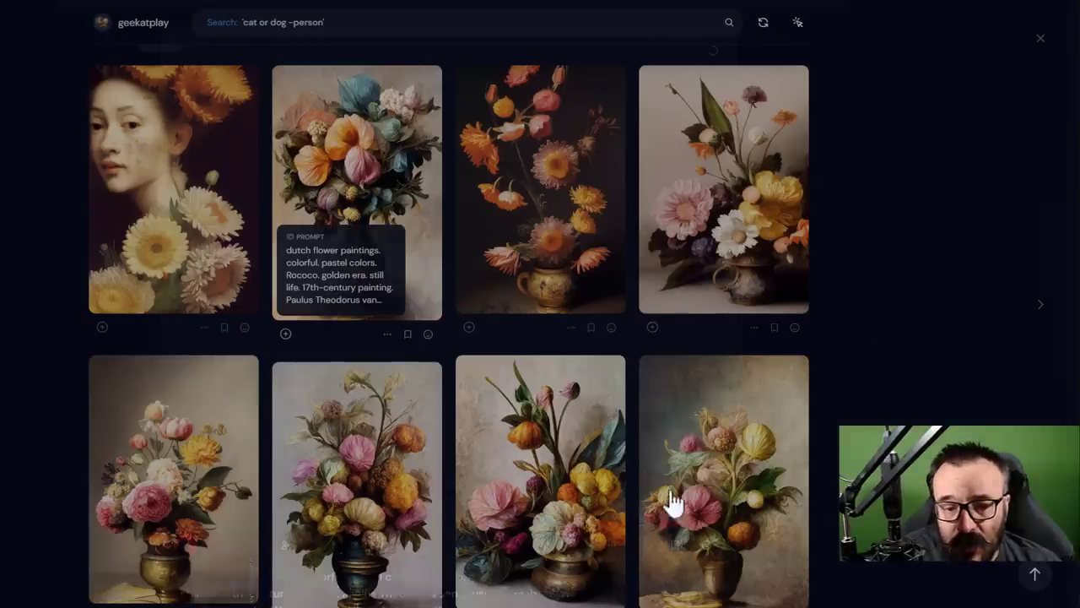
scroll(403, 494, "down", 1)
scroll(403, 494, "down", 2)
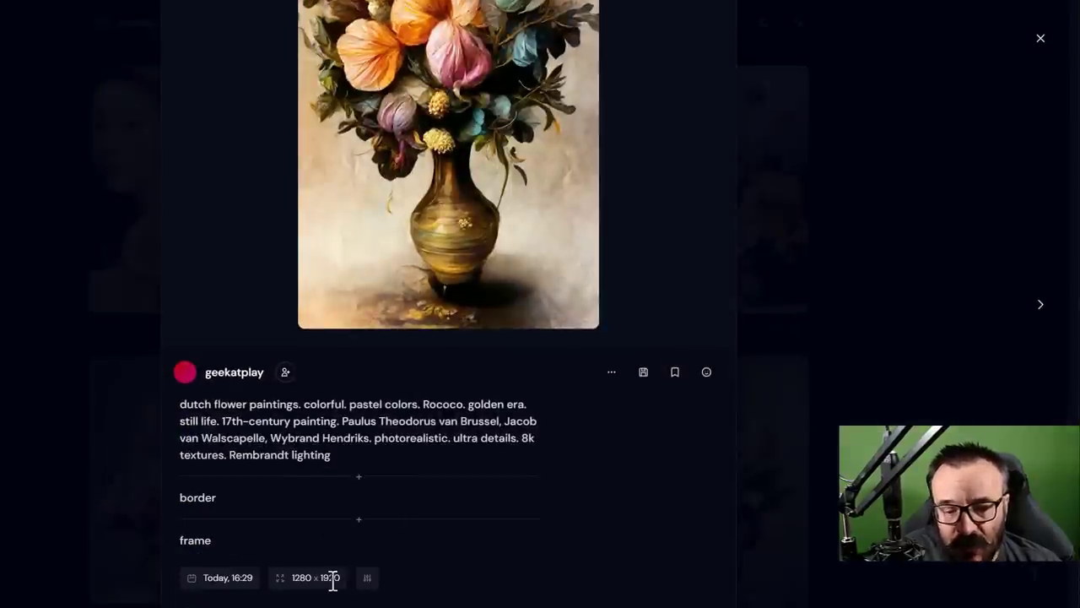
left_click(851, 385)
- Compare the newest flower paintings in the gallery and point out the profile name heading the page
scroll(851, 384, "down", 1)
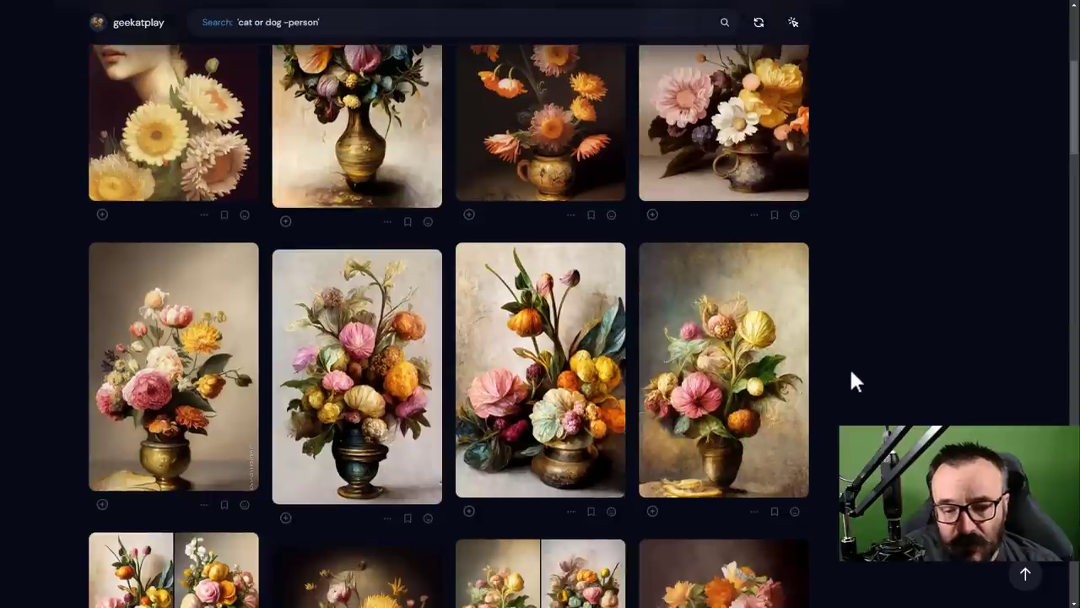
scroll(861, 309, "up", 2)
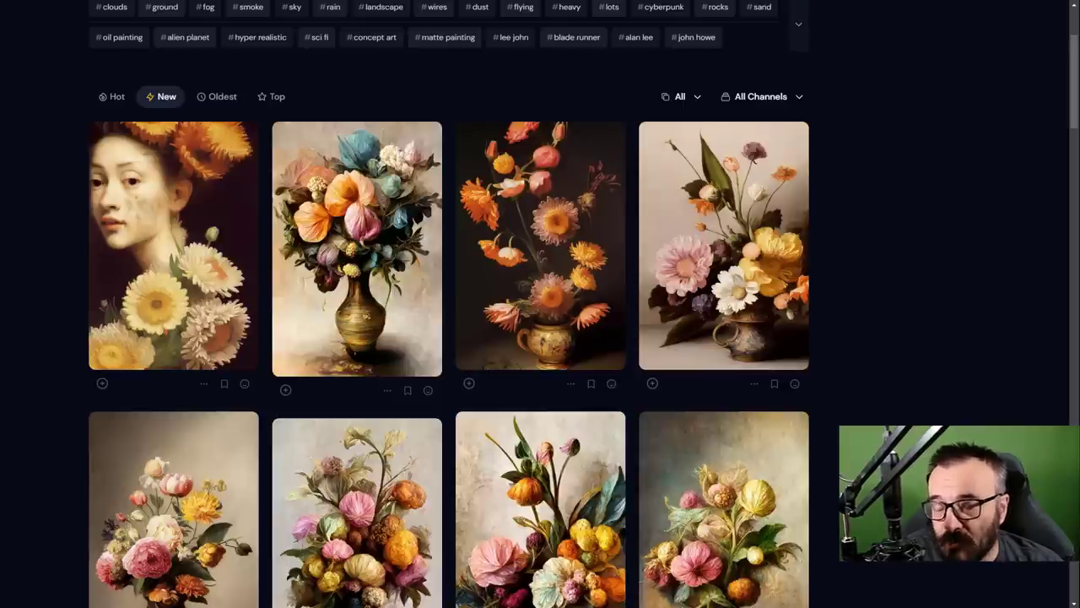
mouse_move(749, 414)
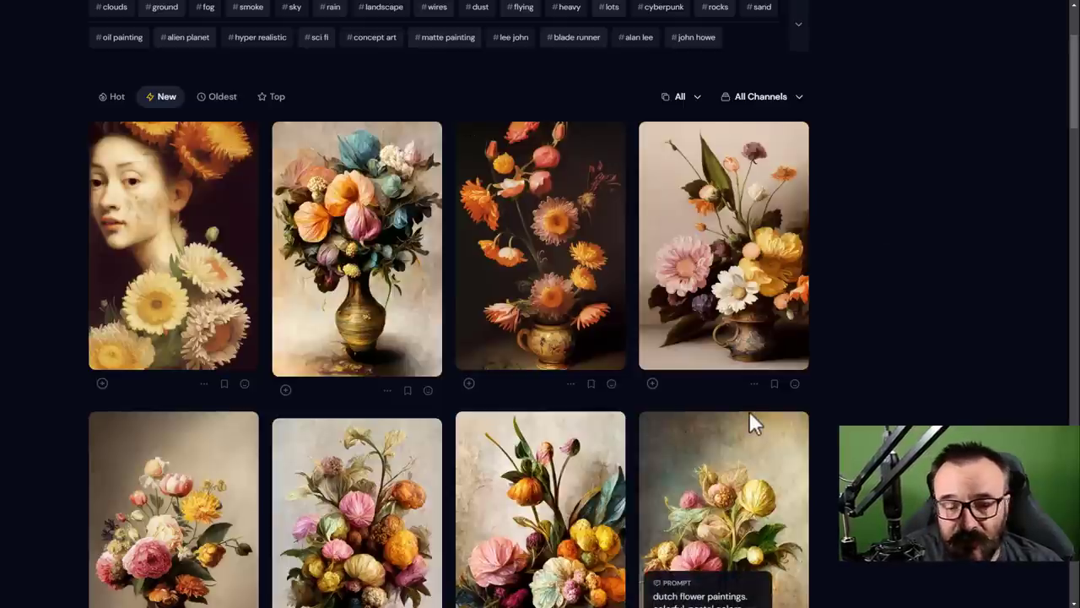
scroll(855, 359, "down", 2)
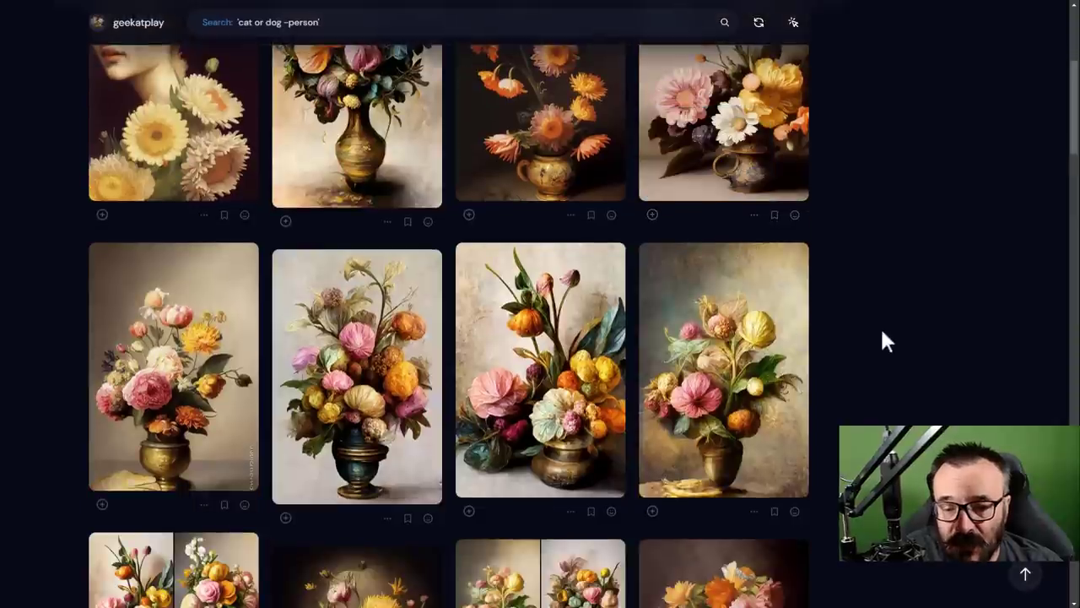
scroll(884, 340, "up", 1)
scroll(879, 324, "up", 2)
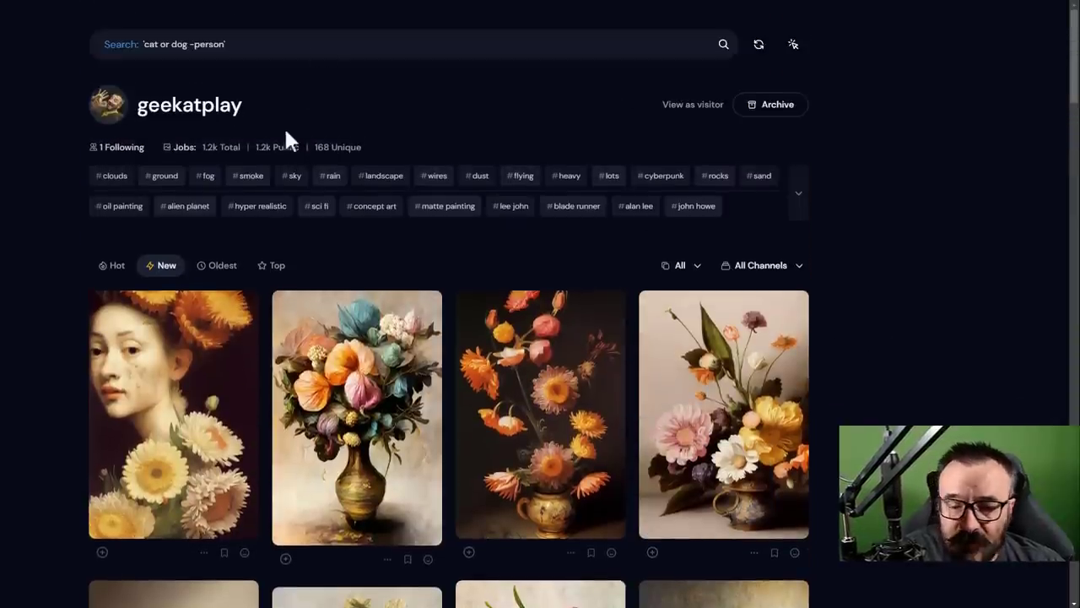
left_click_drag(258, 105, 113, 98)
left_click(947, 208)
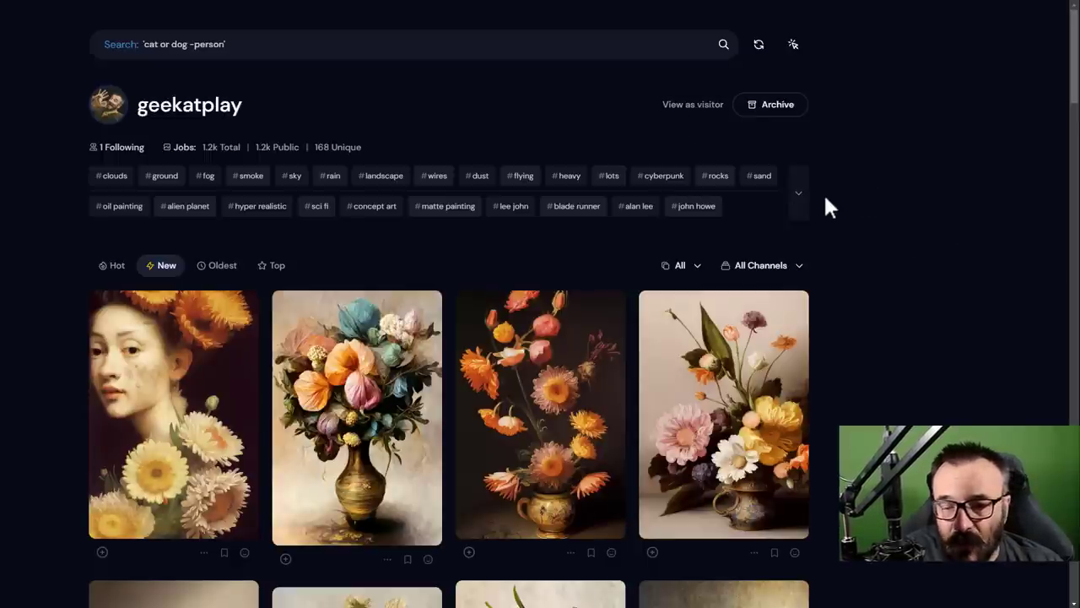
- Browse down the gallery to the older single bouquets and four-image grids
scroll(826, 207, "down", 2)
scroll(884, 296, "down", 2)
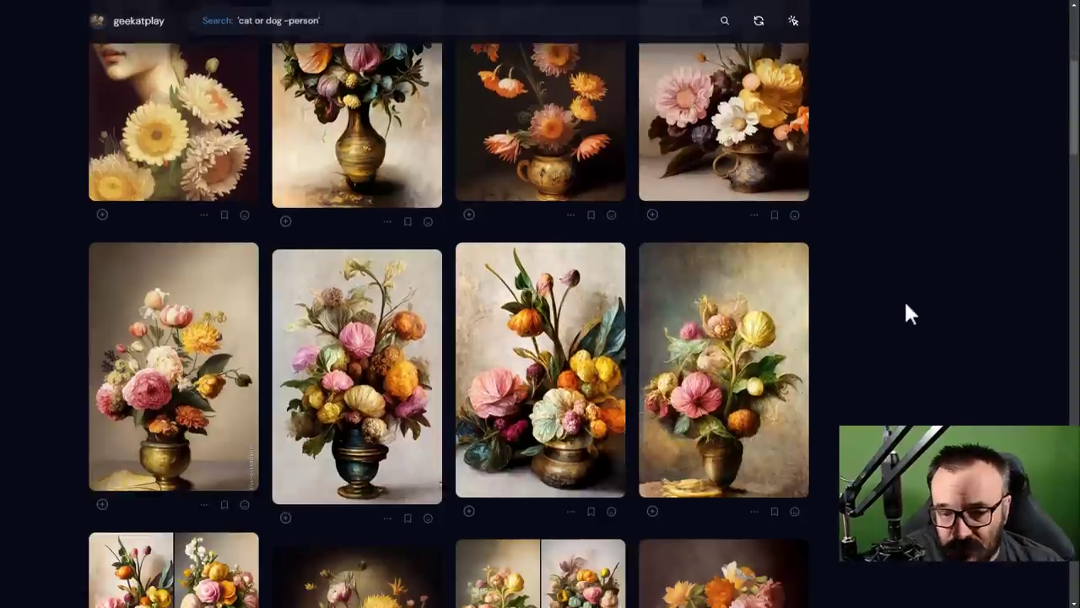
scroll(899, 320, "down", 3)
scroll(928, 300, "down", 1)
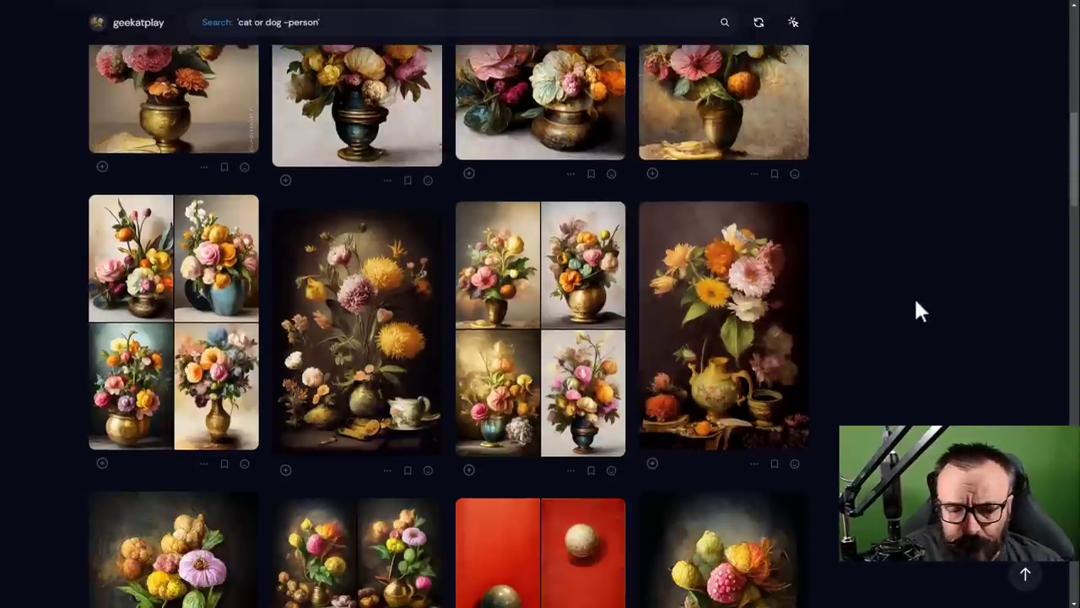
- Open the dark still life with yellow blooms and a teacup, highlight its full prompt text, and close it
left_click(437, 314)
scroll(371, 446, "down", 3)
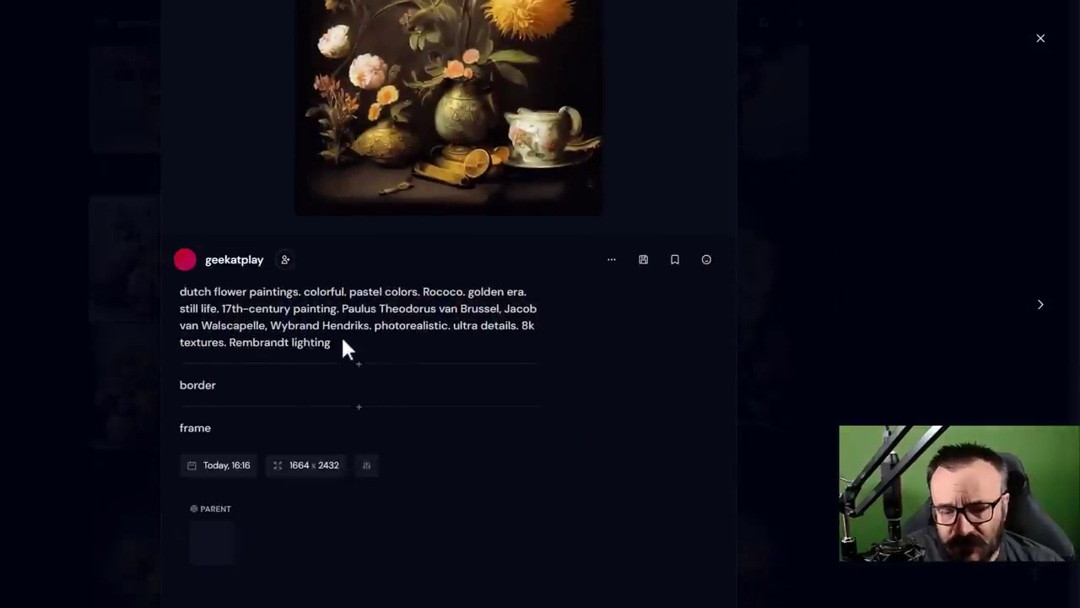
left_click_drag(341, 346, 167, 286)
left_click(771, 340)
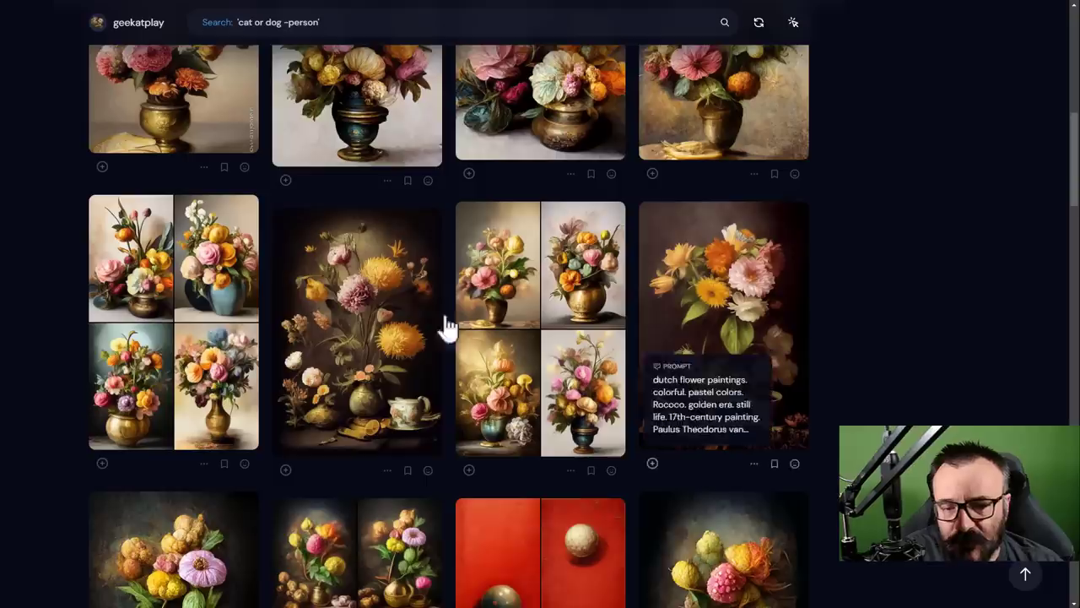
- Reopen the dark teacup still life, show its options for copying the command or prompt, and close it
left_click(275, 326)
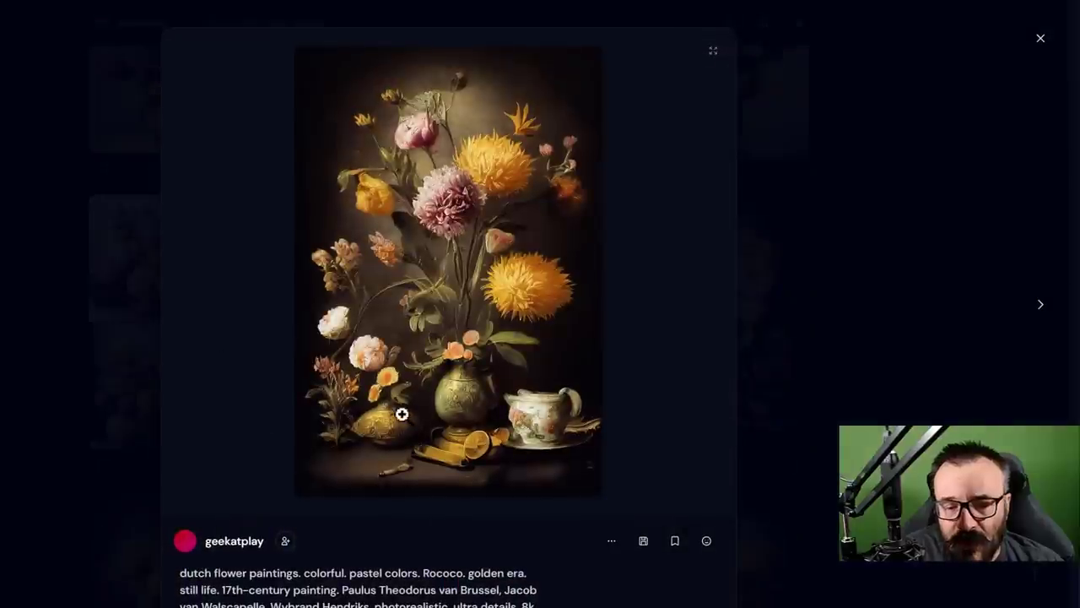
scroll(589, 385, "down", 2)
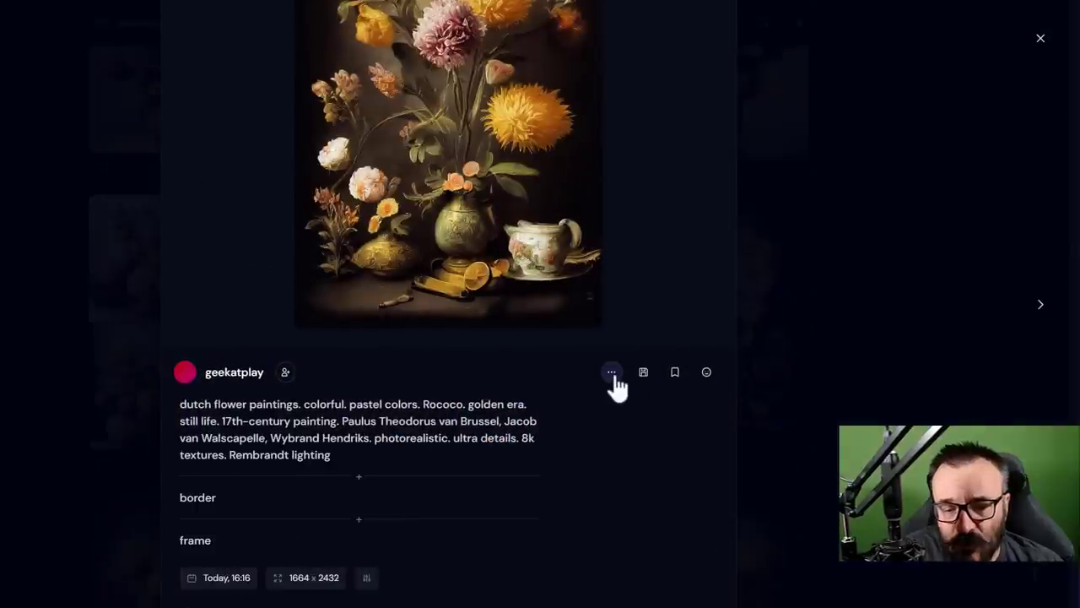
left_click(613, 376)
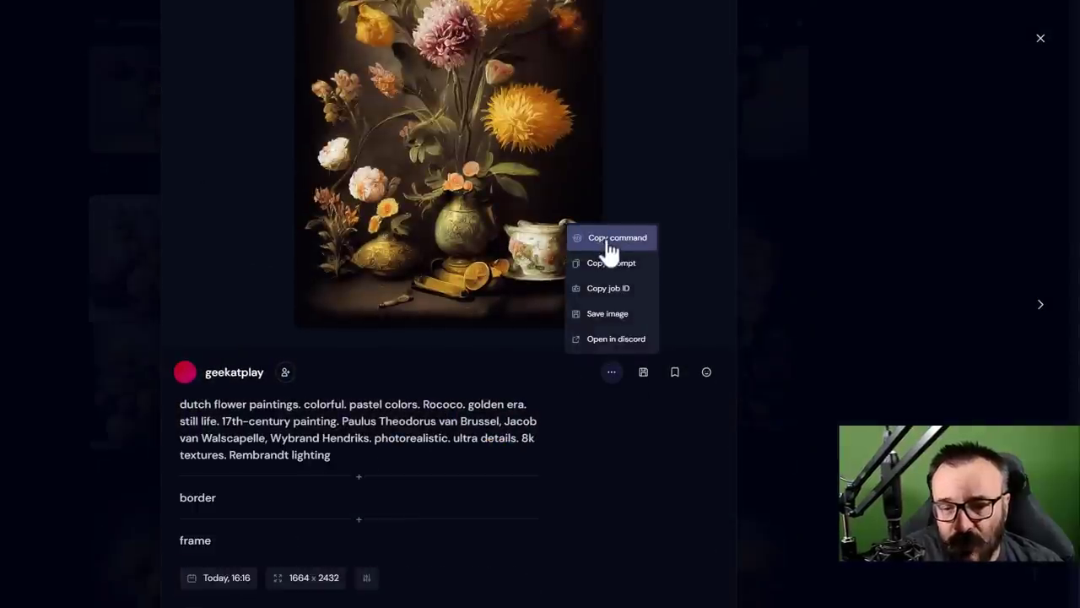
left_click(904, 308)
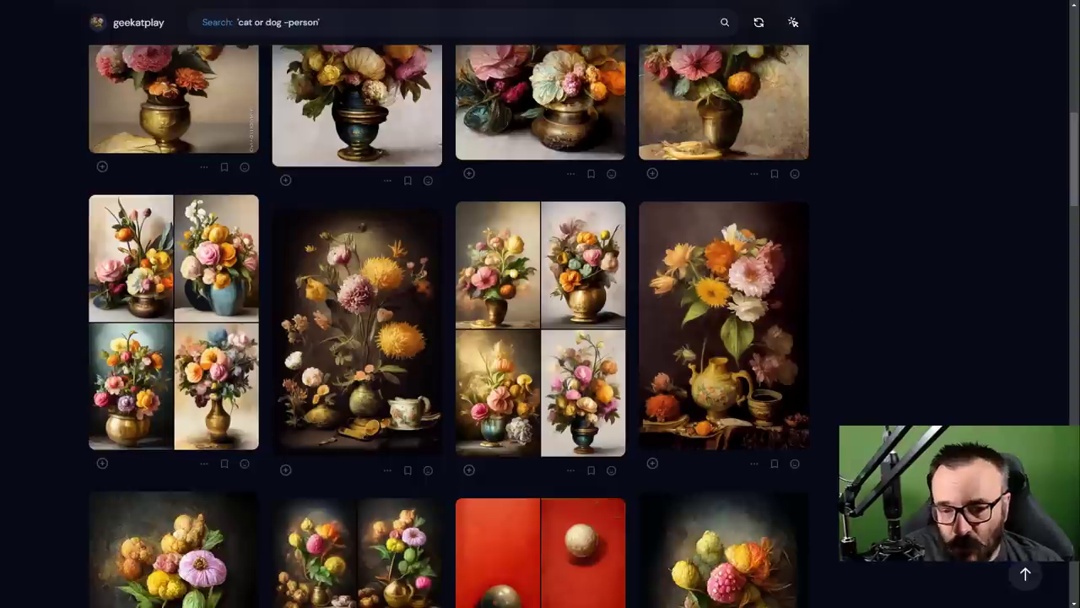
- Browse the gallery down to the framed flower grids and purple landscapes, return to the newest paintings, and look through the bouquets again
mouse_move(664, 302)
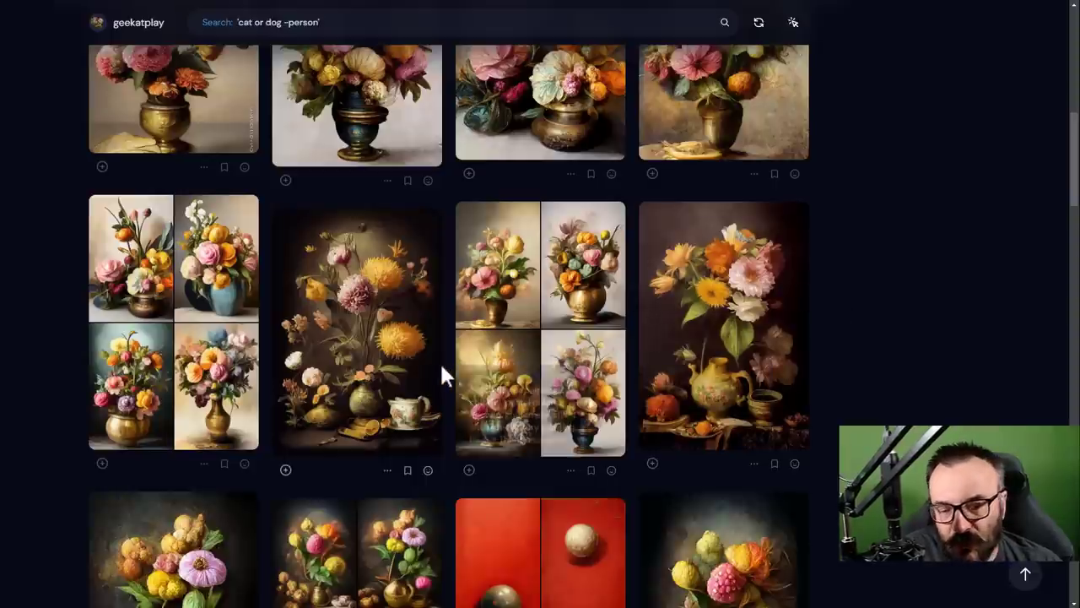
mouse_move(440, 369)
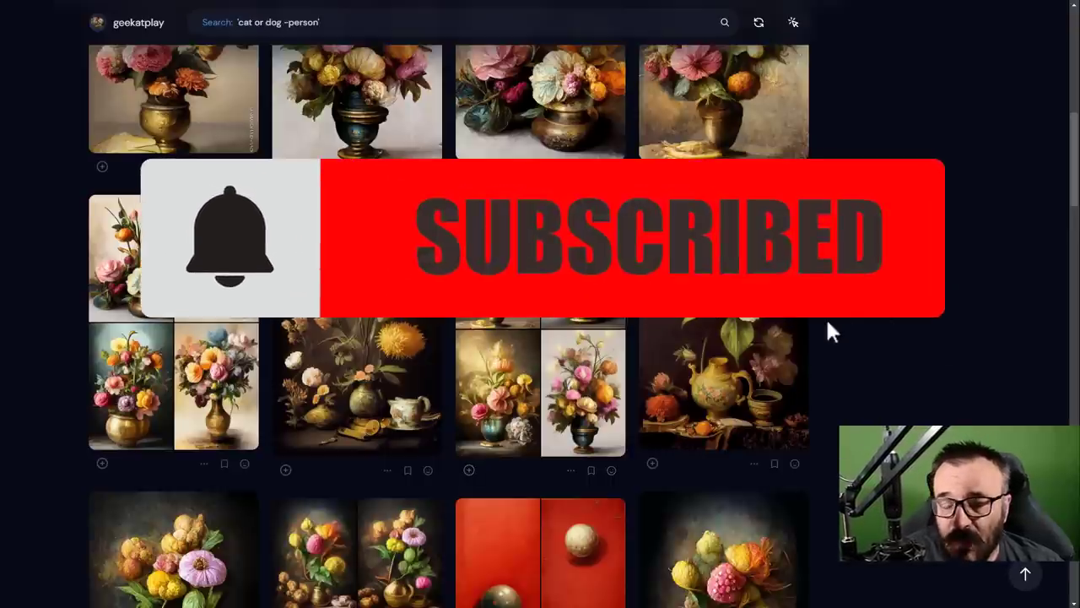
scroll(799, 337, "down", 2)
scroll(873, 355, "down", 3)
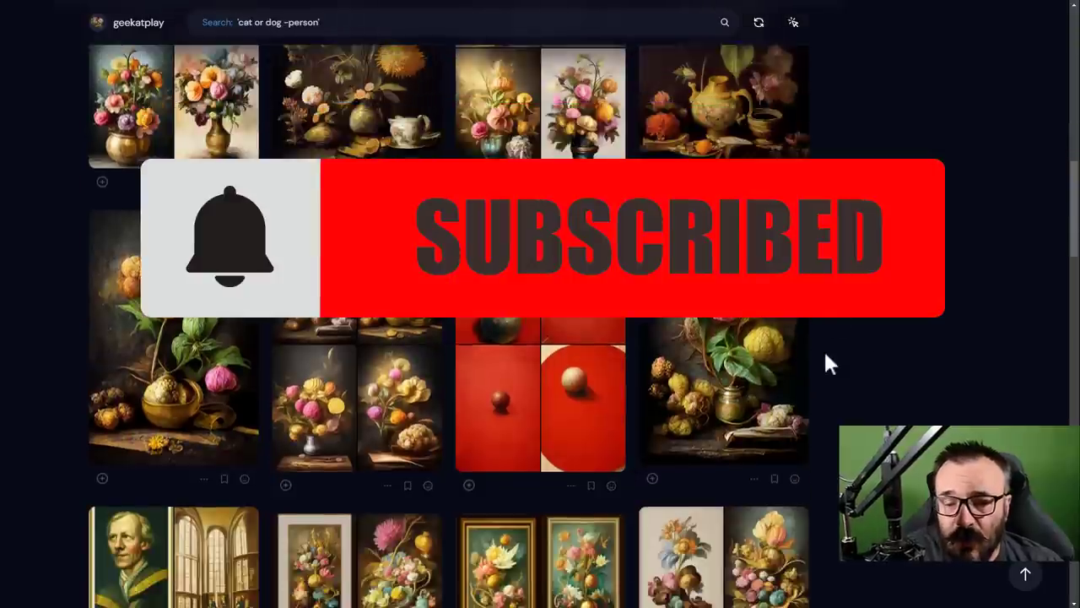
scroll(852, 325, "down", 1)
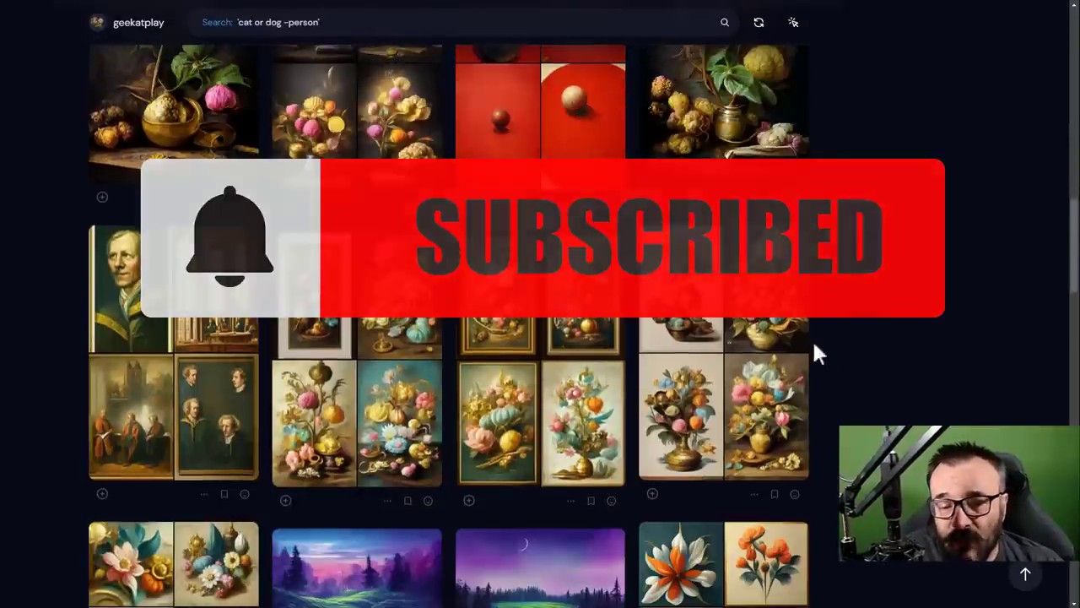
scroll(495, 403, "down", 1)
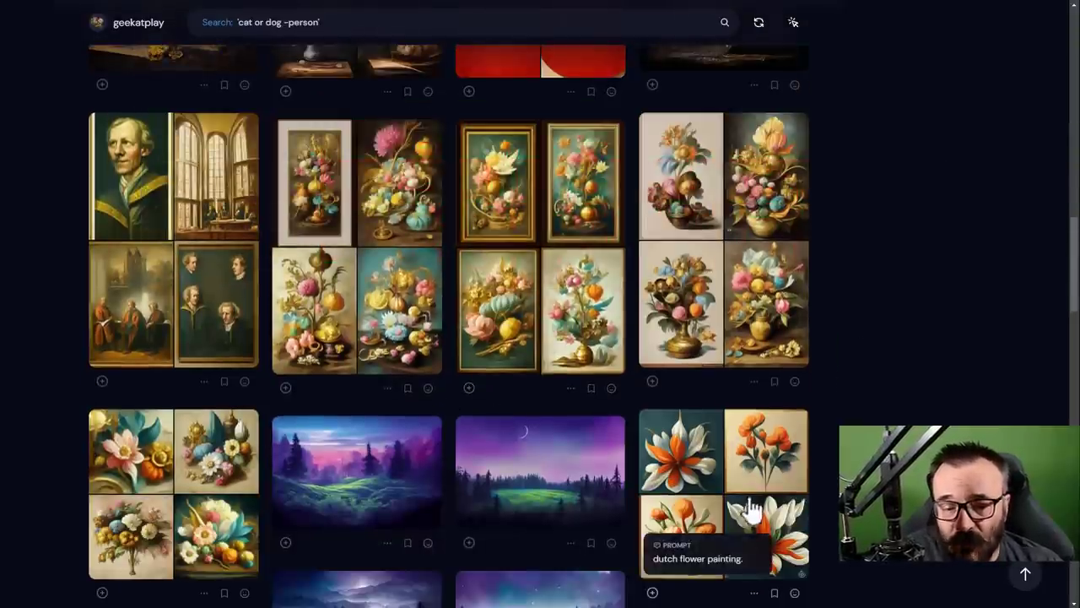
scroll(736, 511, "down", 1)
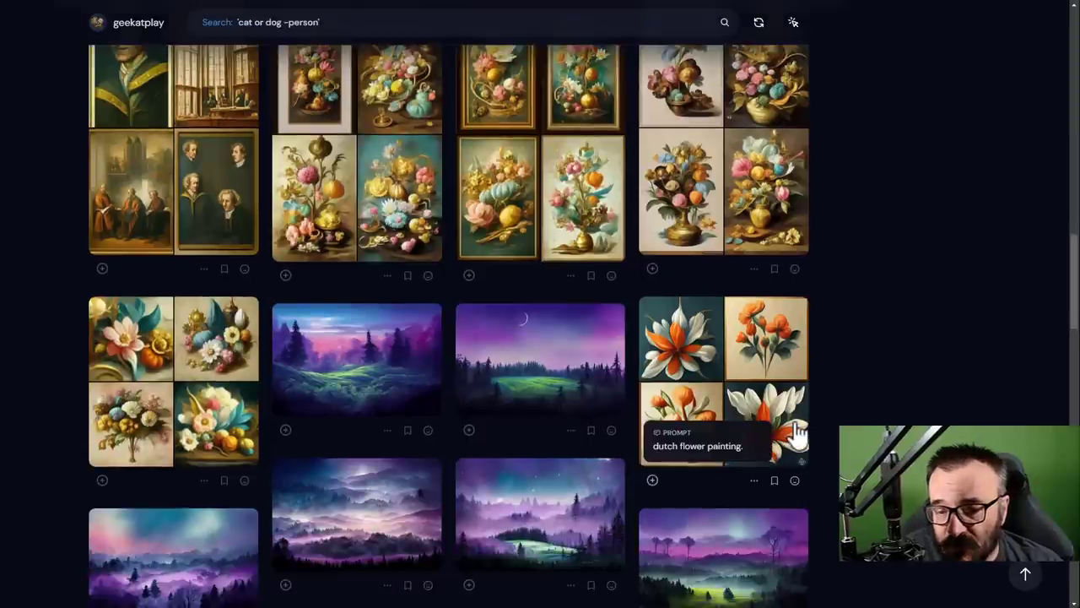
scroll(798, 432, "up", 15)
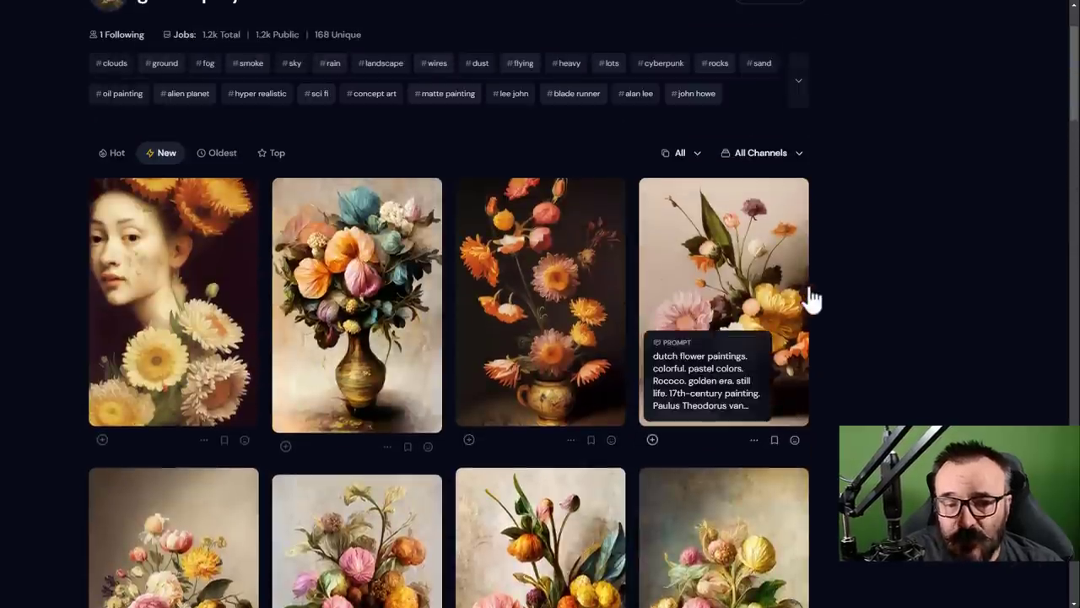
scroll(810, 299, "down", 1)
scroll(823, 351, "down", 2)
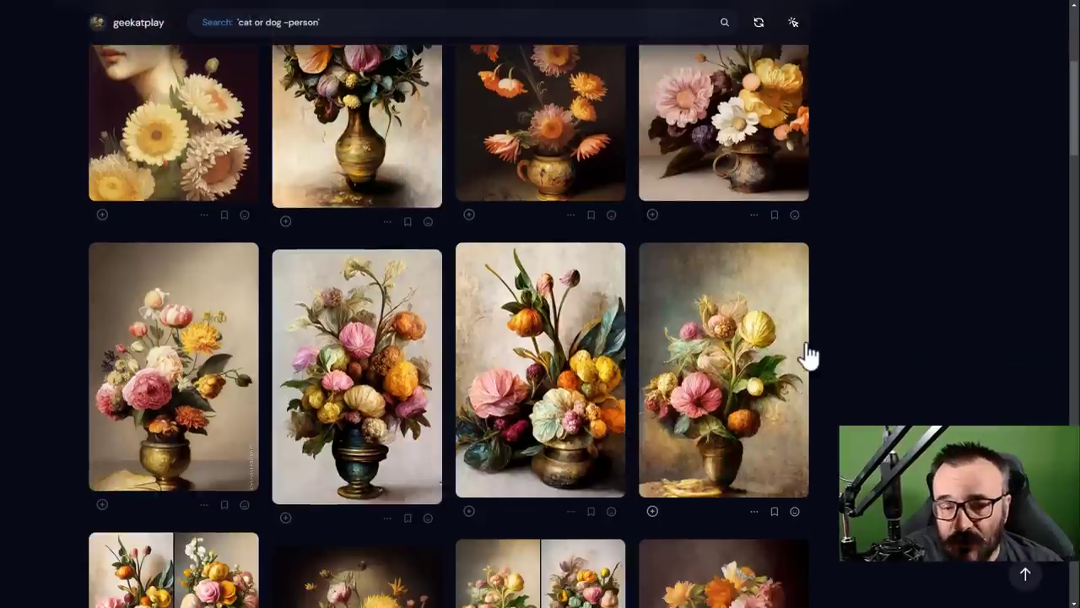
scroll(729, 337, "down", 10)
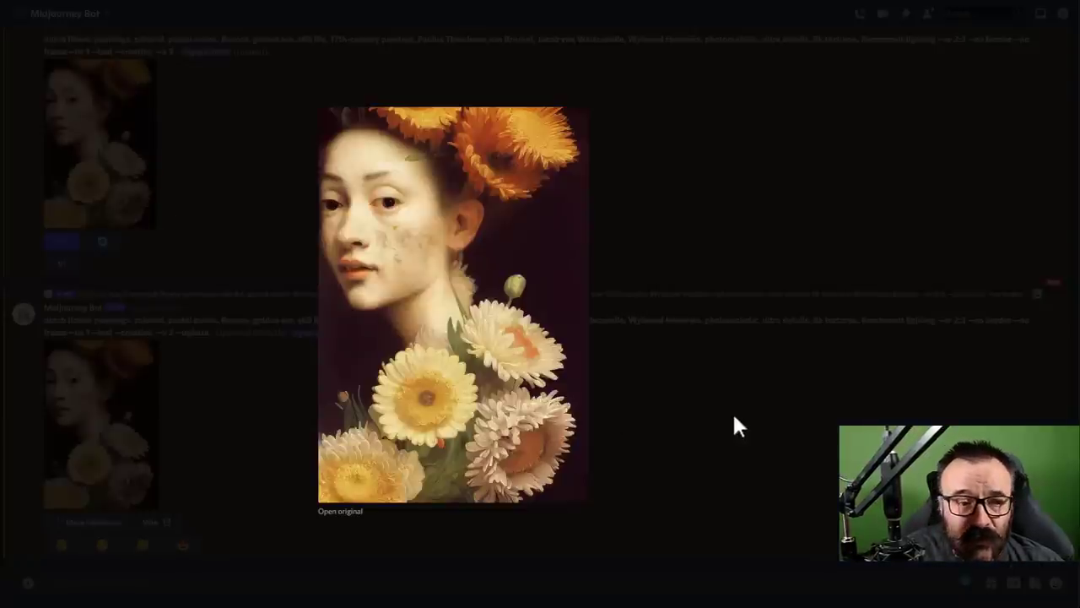
- In the Midjourney Bot chat in Discord, close the enlarged flower portrait and highlight the upscaled image's --test --creative --v 3 --upbeta parameters
left_click(734, 417)
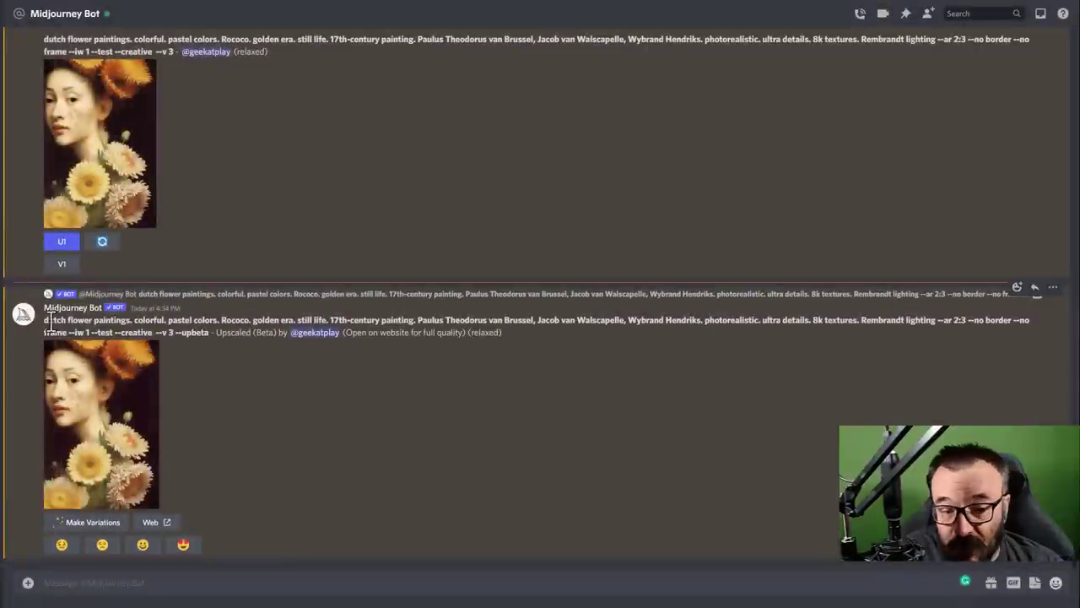
mouse_move(44, 320)
left_mouse_down()
mouse_move(1033, 319)
mouse_move(66, 336)
mouse_move(158, 332)
left_mouse_up()
left_click(209, 319)
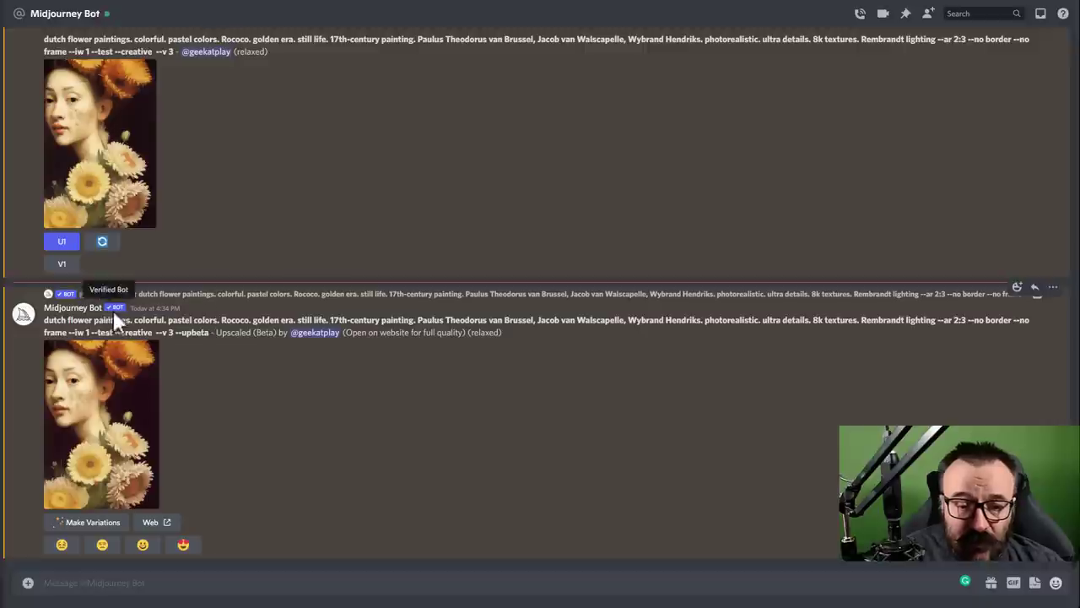
left_click_drag(68, 332, 211, 338)
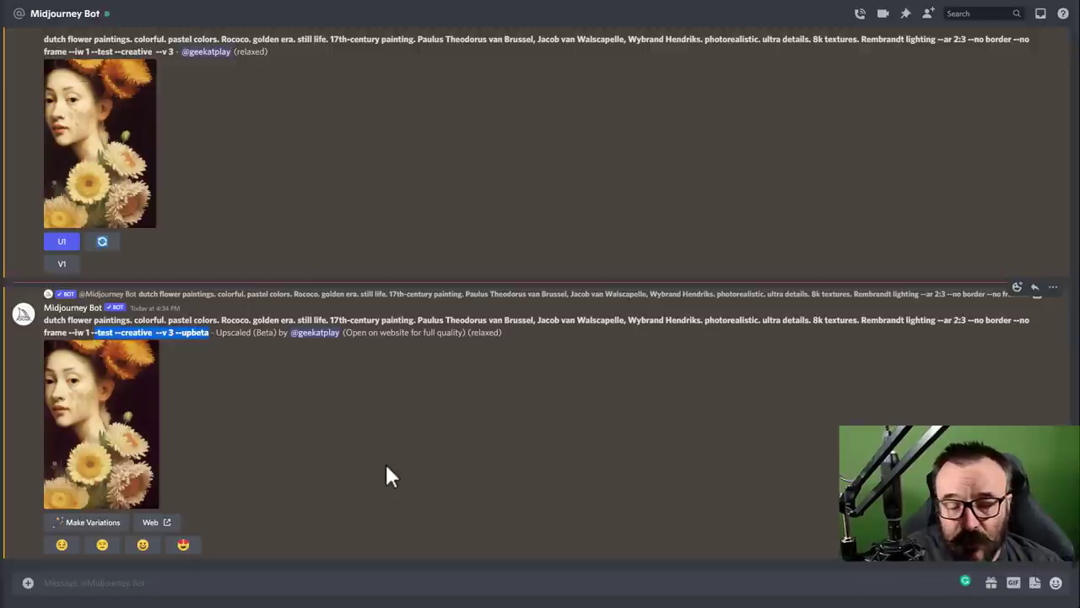